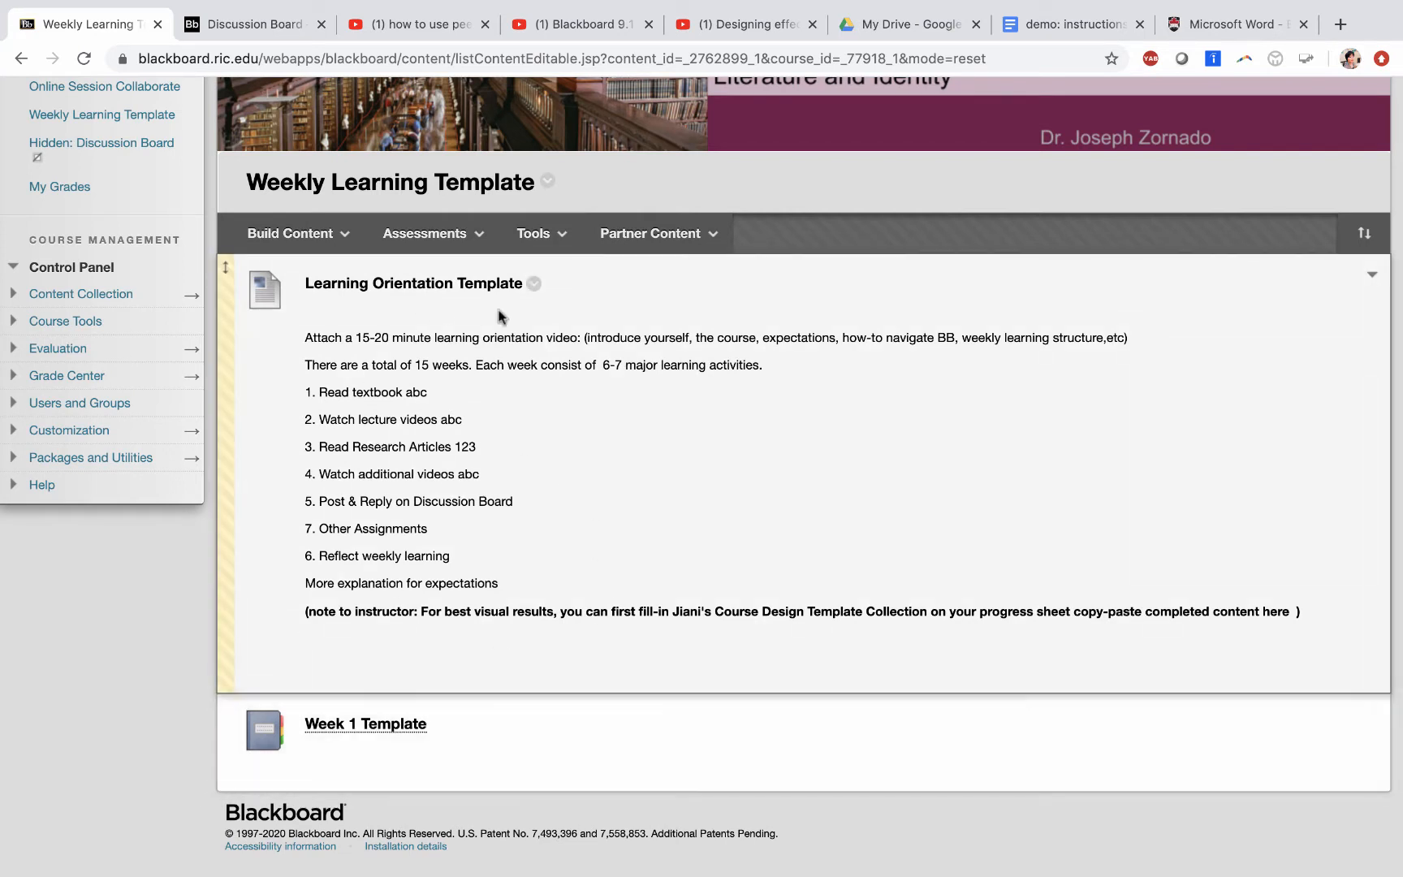
Begin a group link in the Weekly Learning Template and start a new Manual Enroll Group Set from it.
left_click(537, 235)
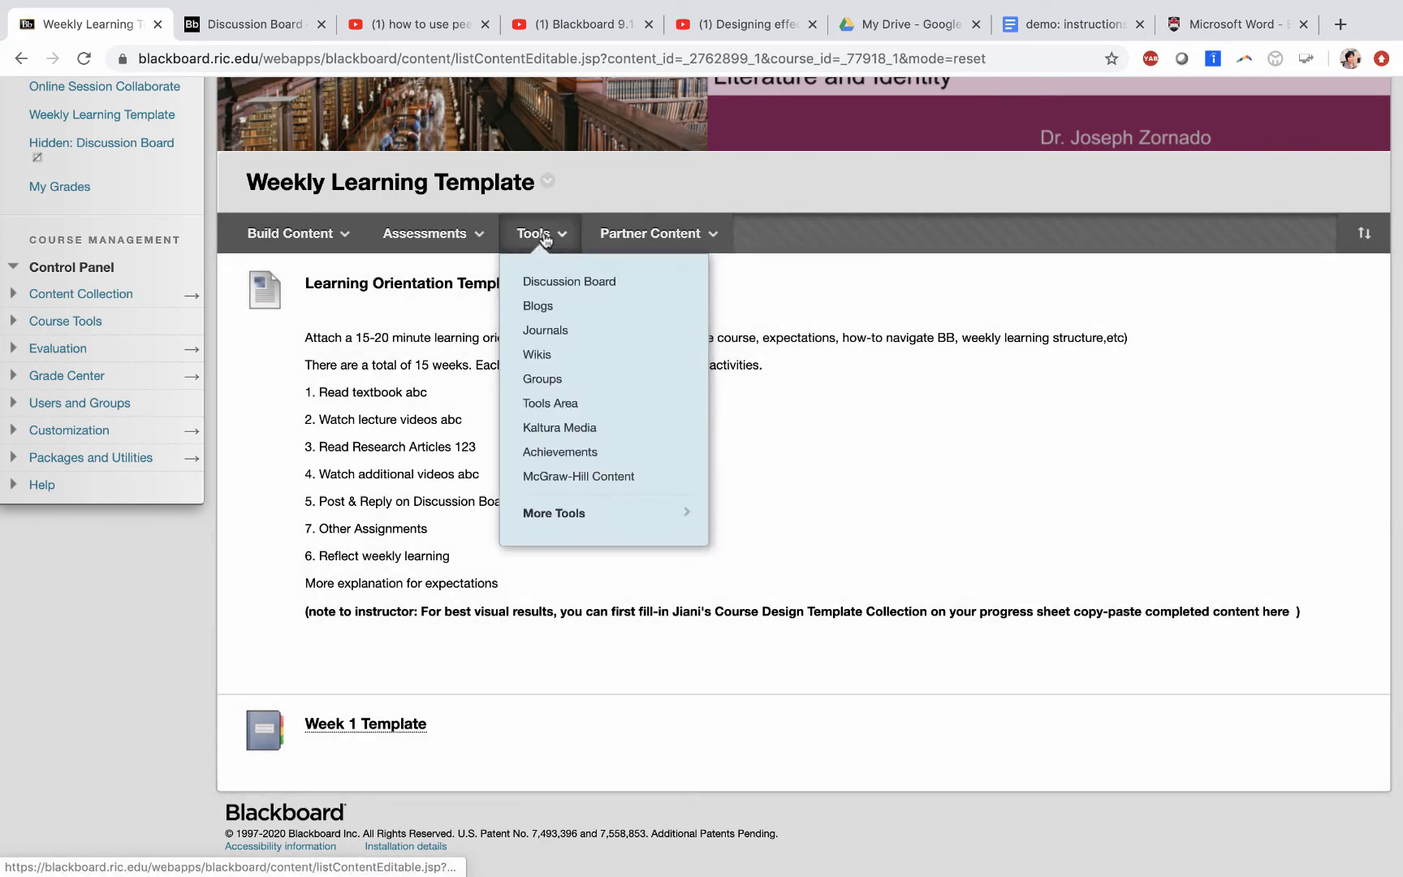
left_click(536, 383)
scroll(392, 595, "down", 3)
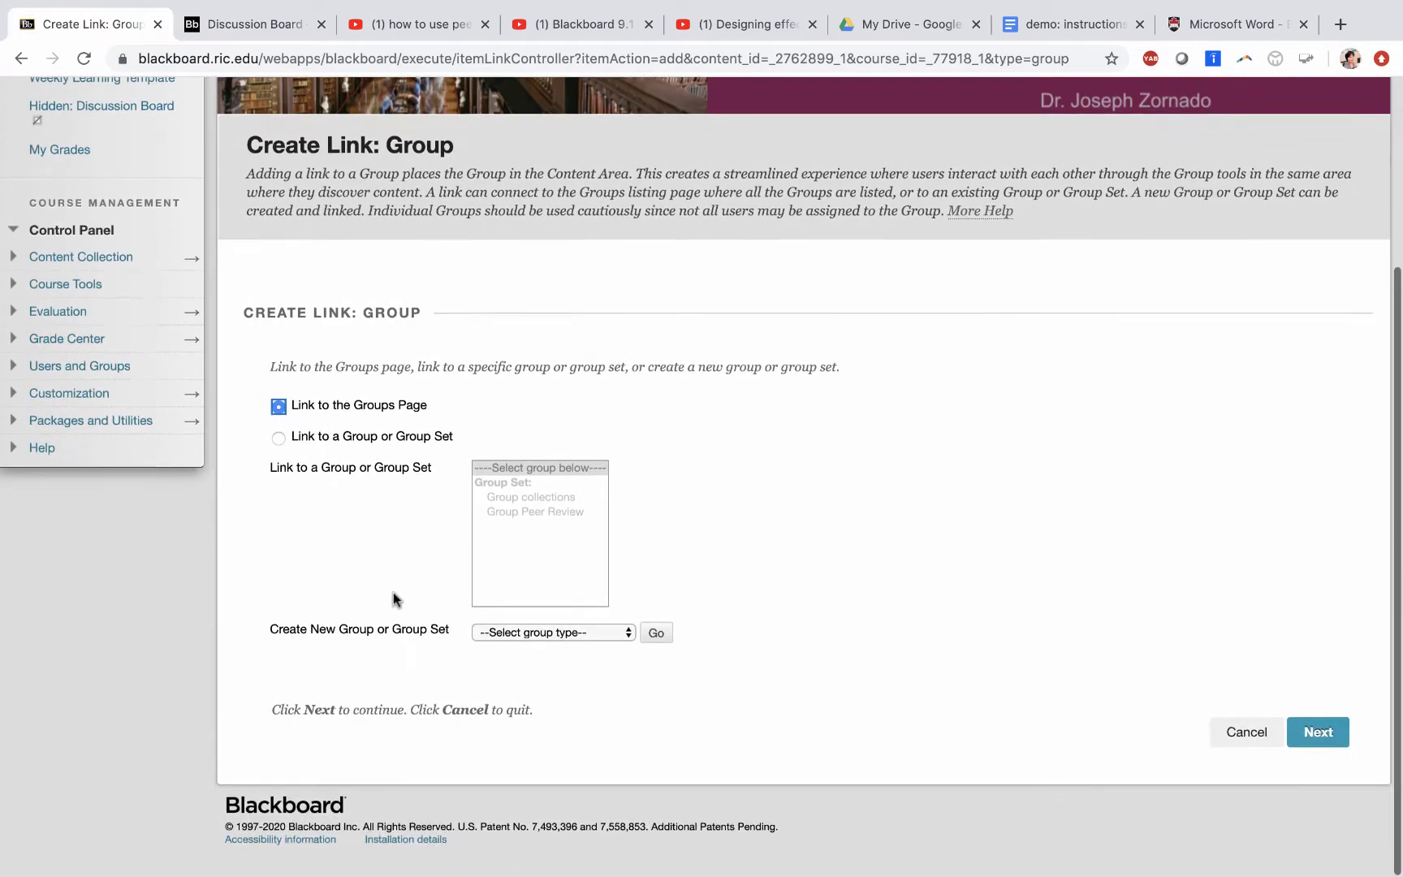
left_click(296, 628)
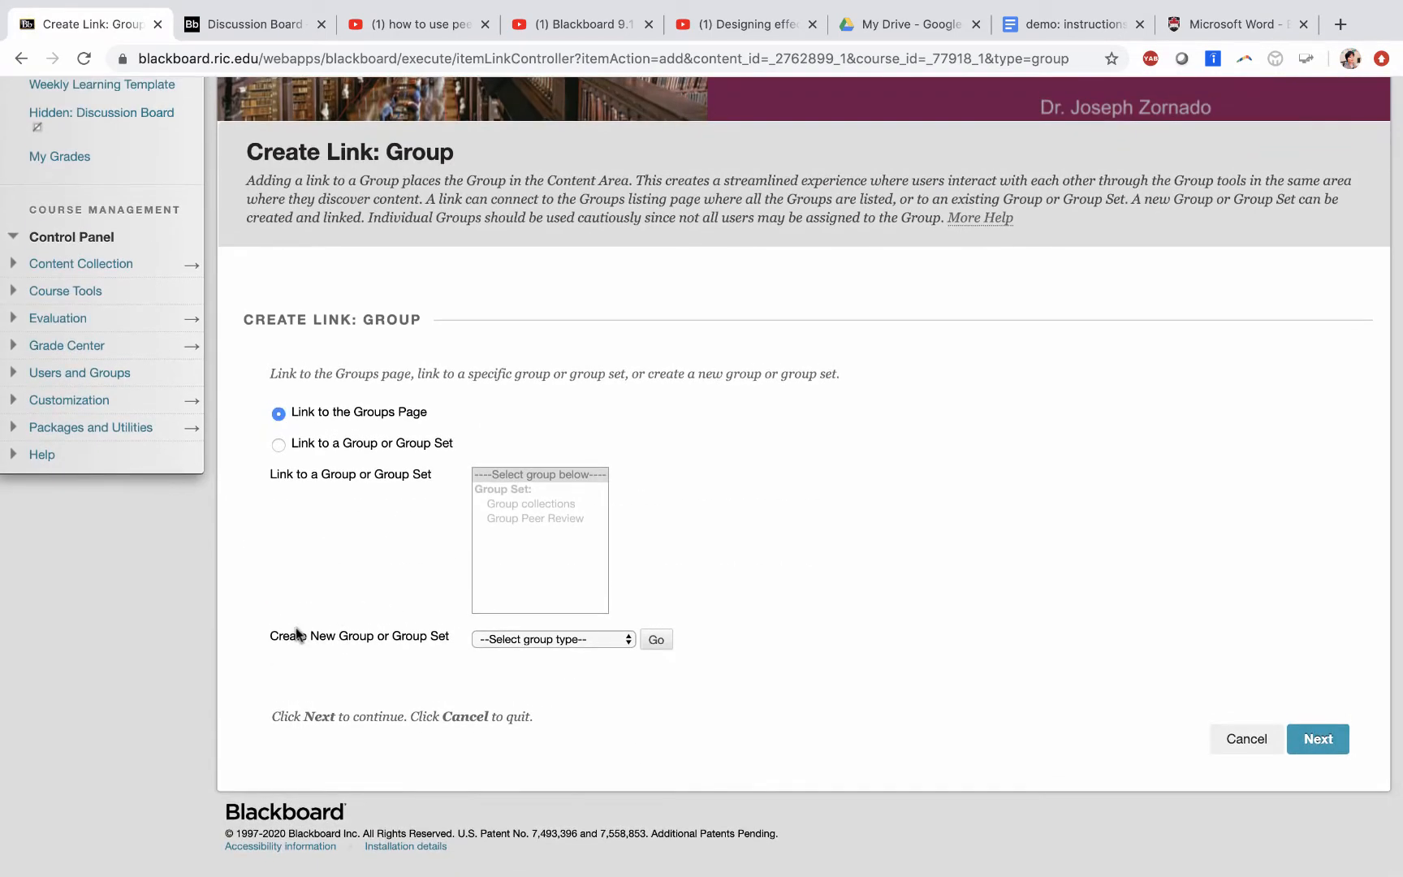
left_click(505, 640)
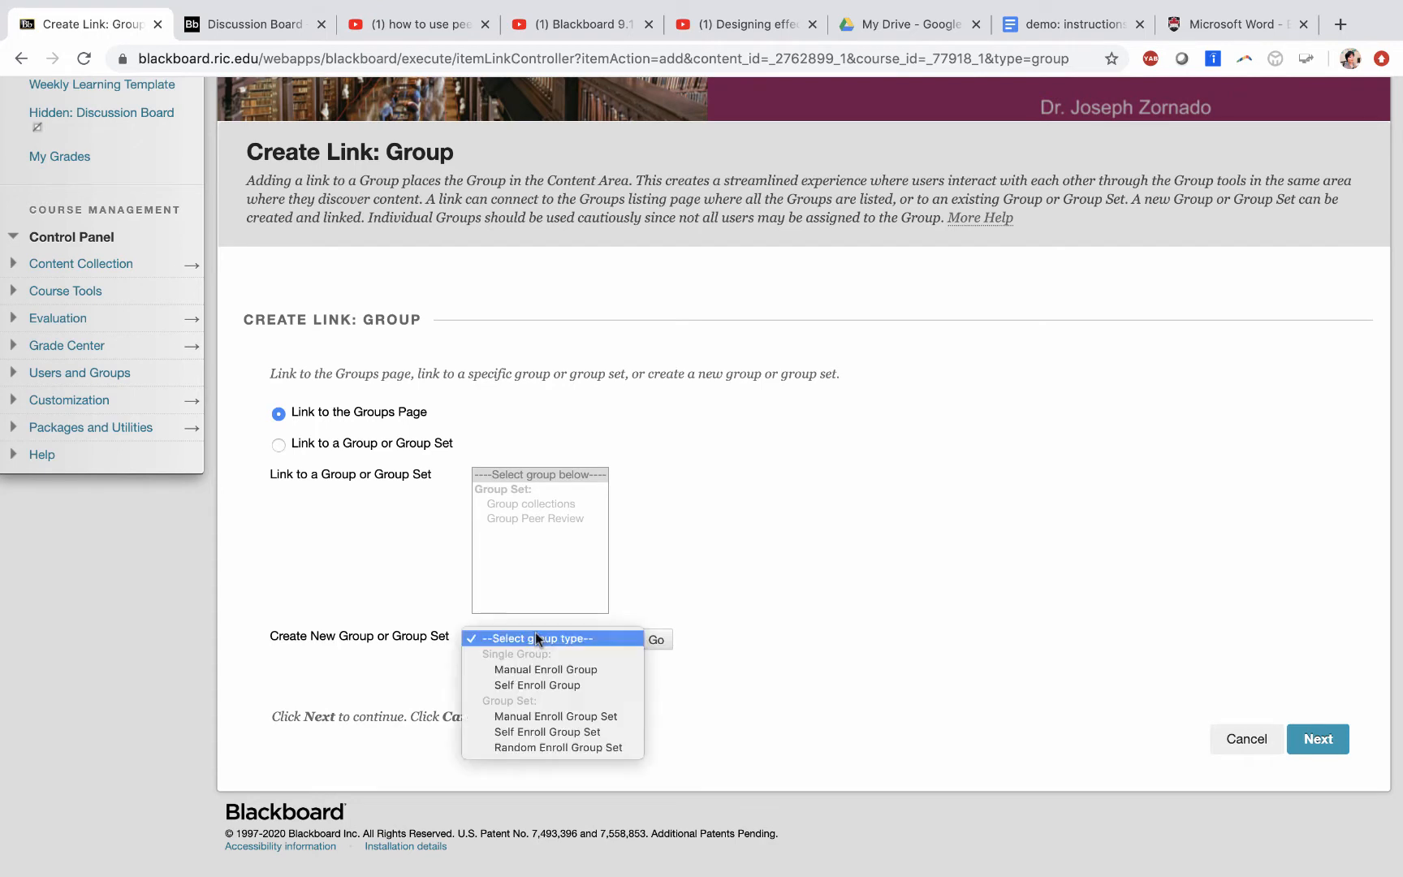
left_click(537, 716)
left_click(654, 641)
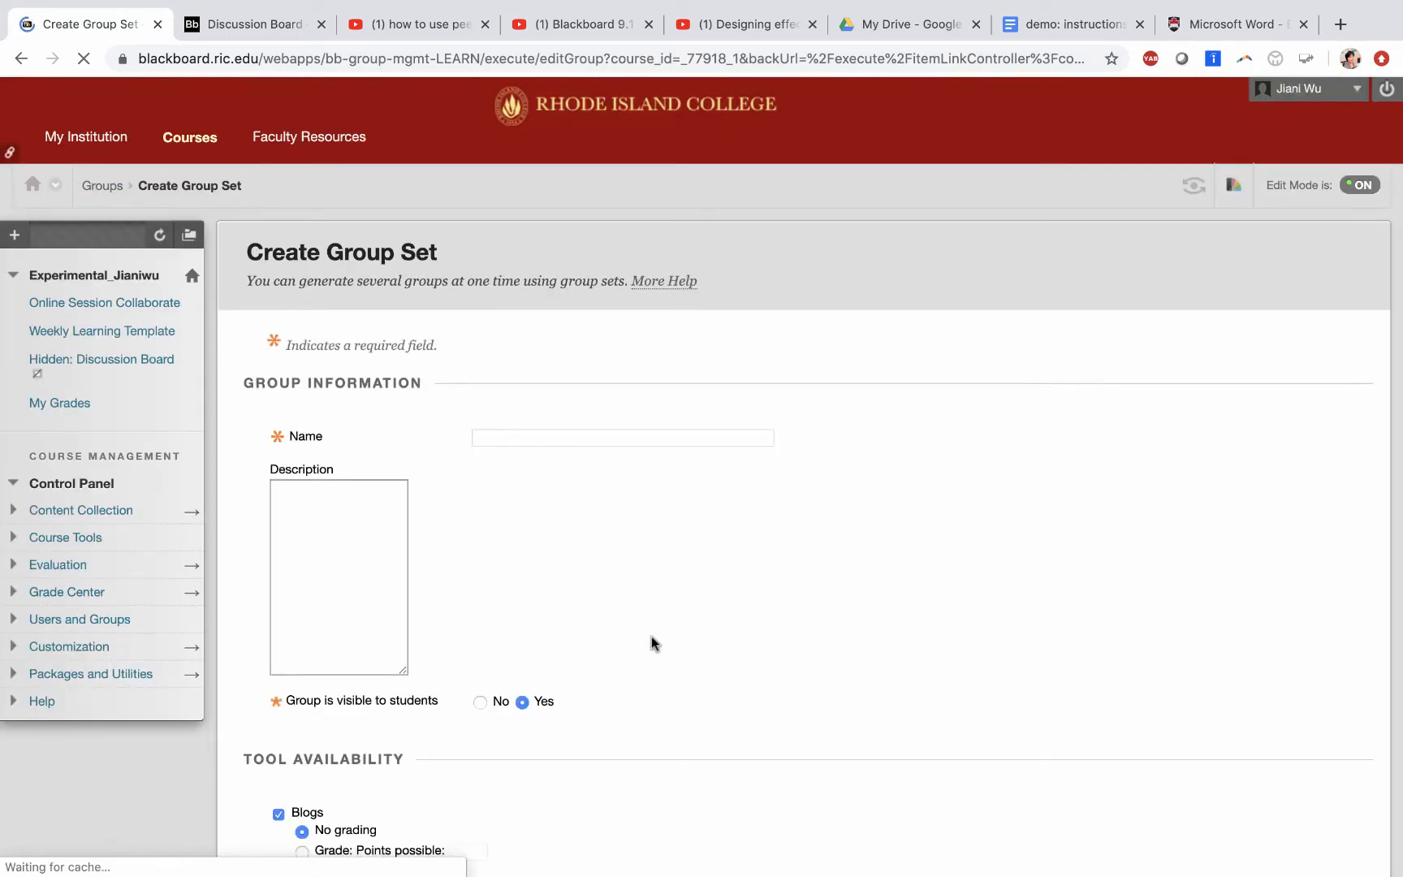
Name the group set "Peer Review Group" and enter the description "Group Descriptions".
left_click(539, 436)
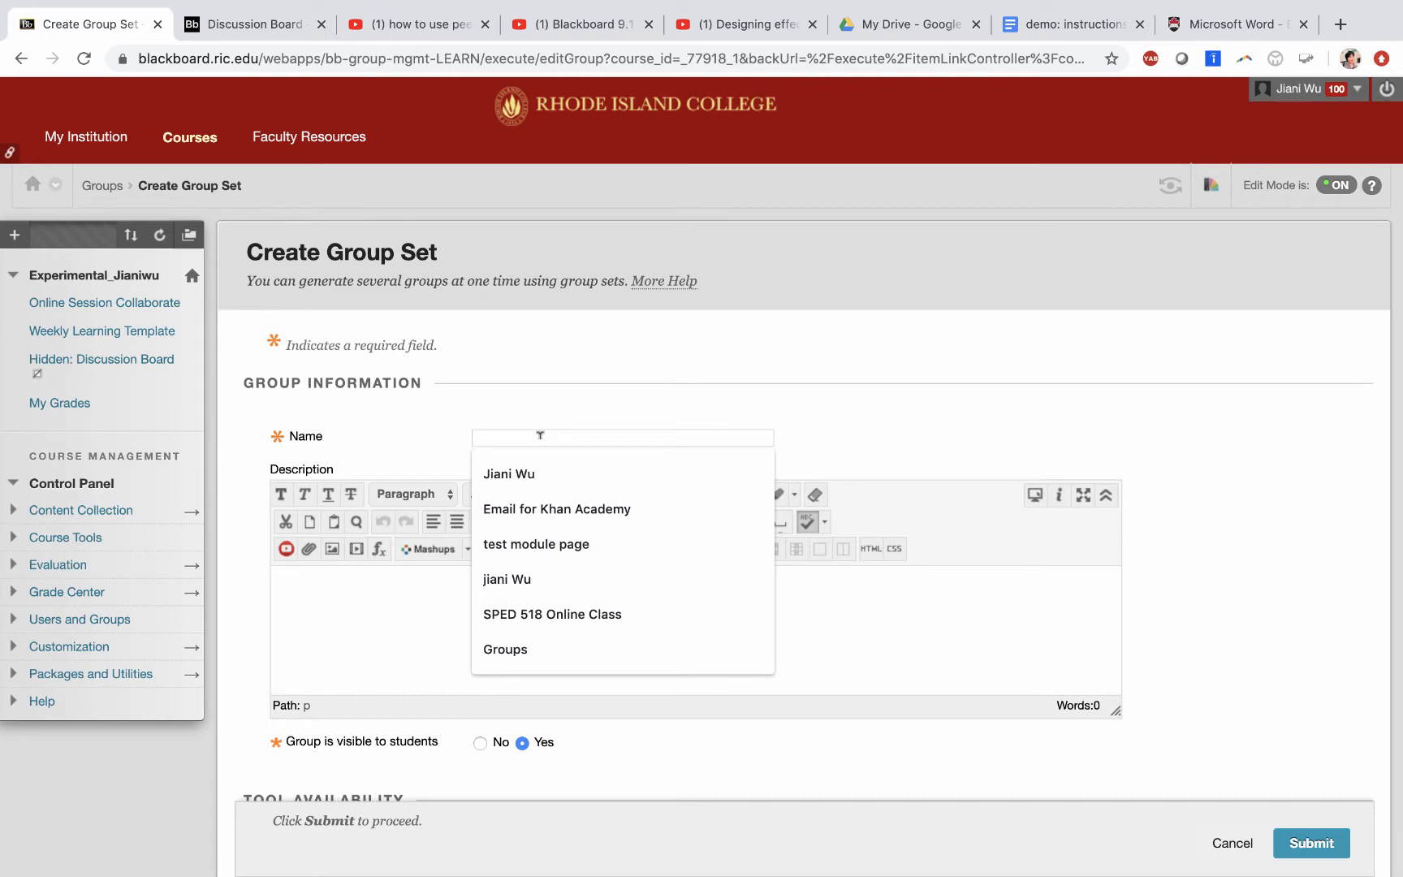
type("Peer Review")
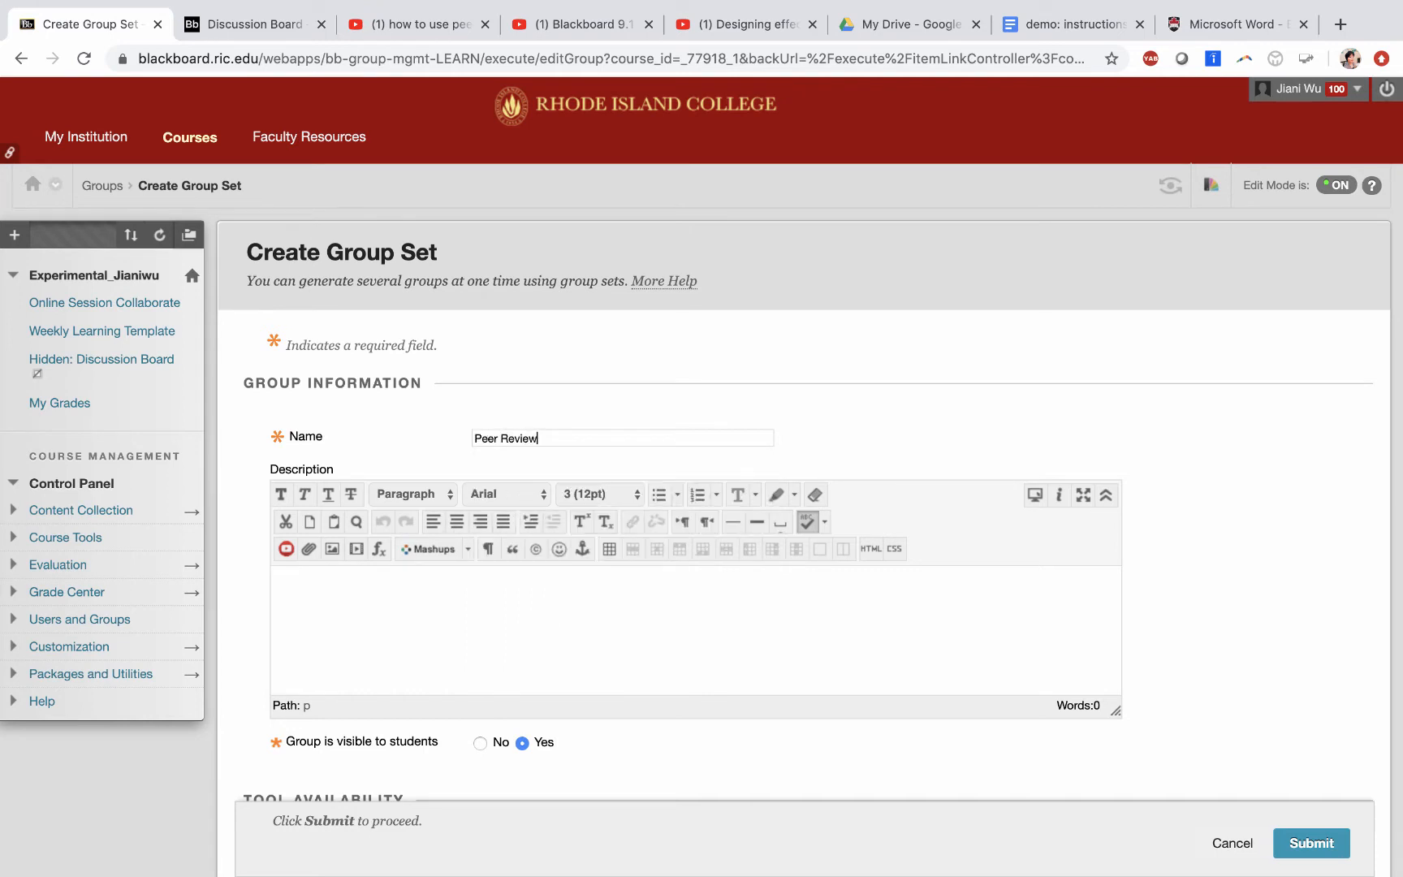
type(" Group")
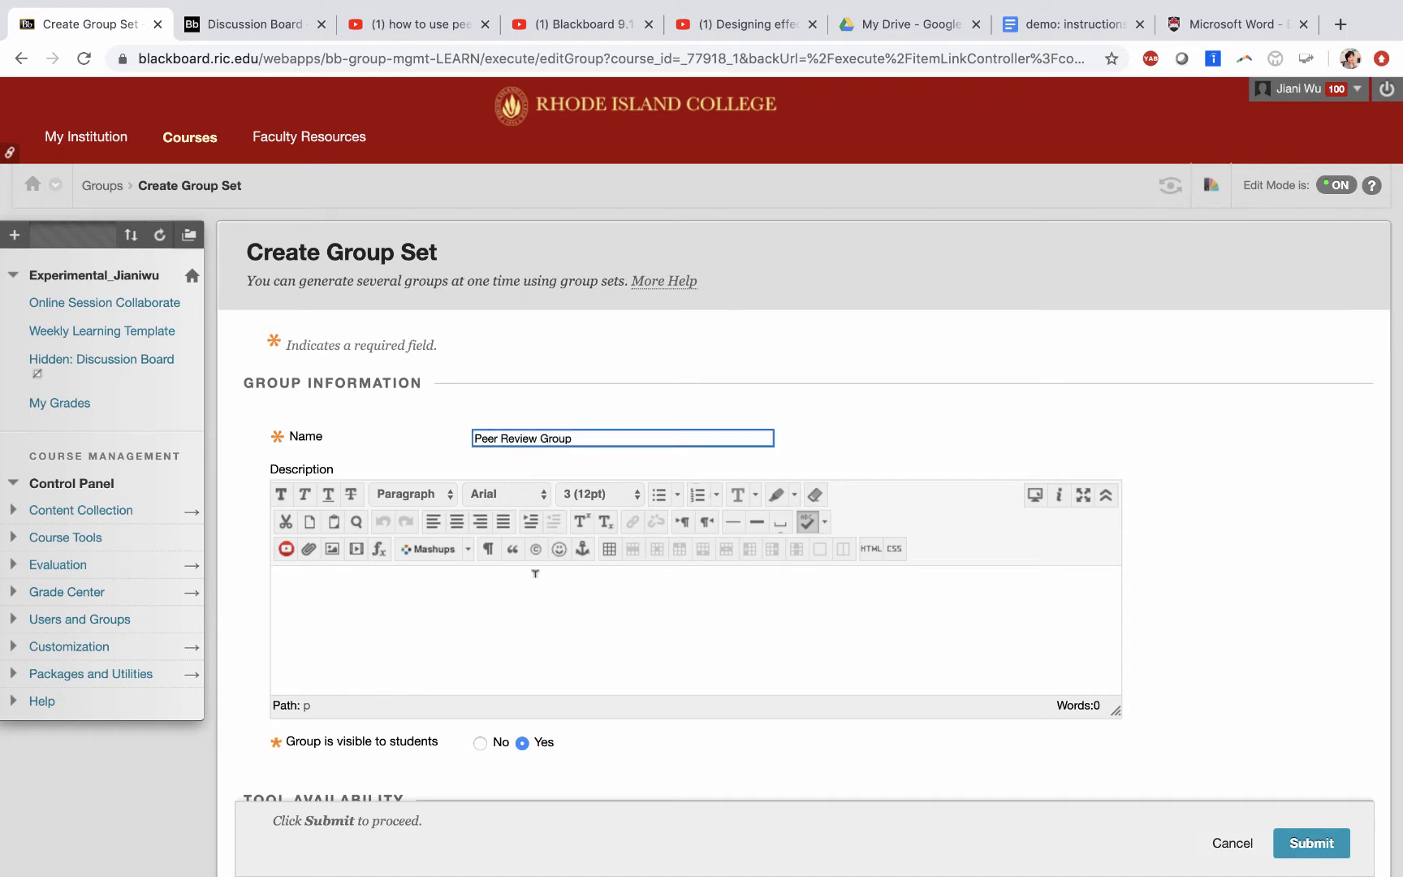
left_click(592, 434)
left_click(362, 611)
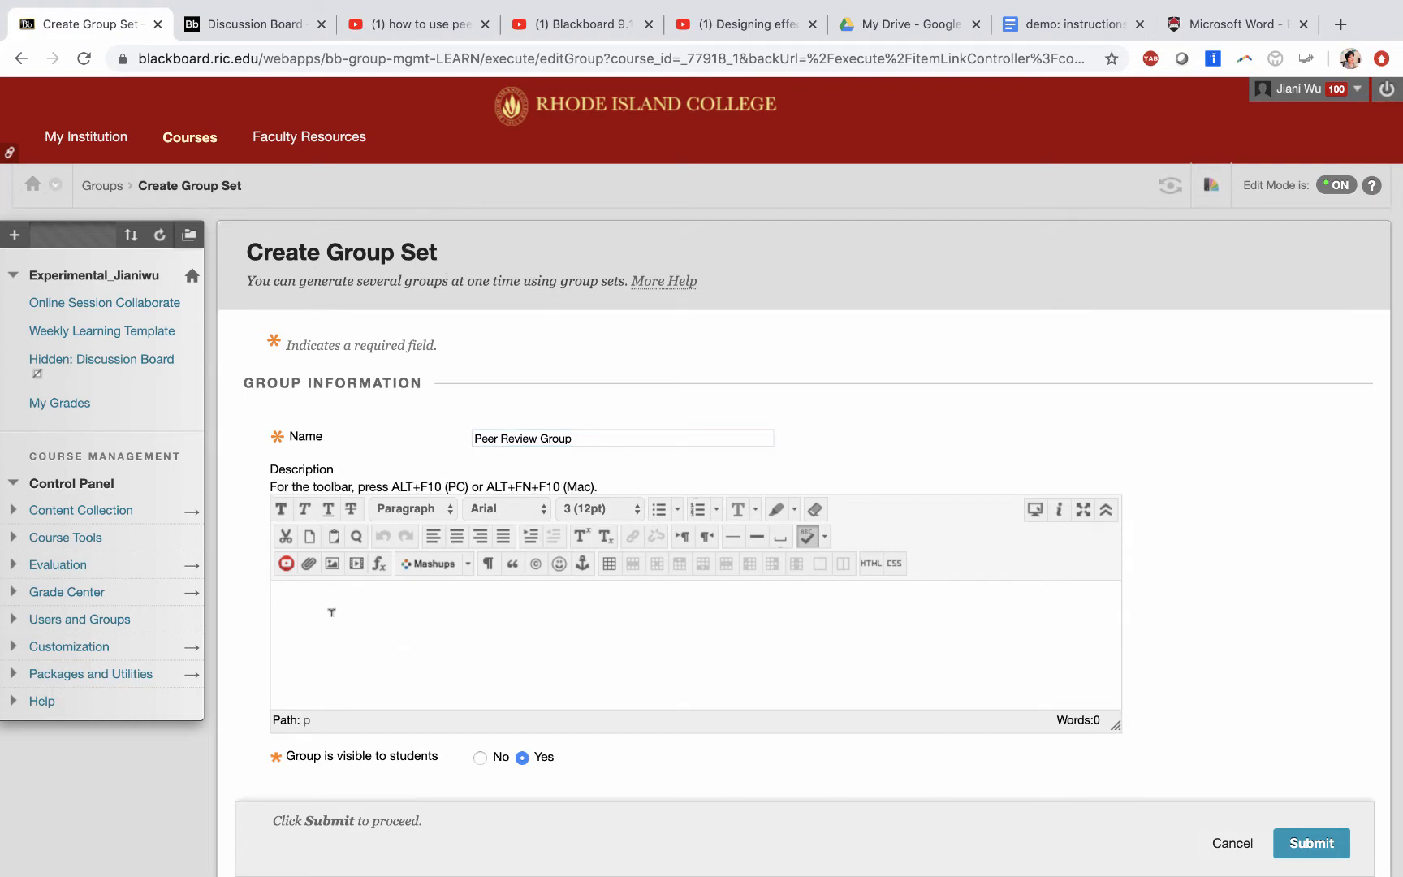
type("Group Descriptions")
Disable Blogs, Journals, Tasks and Wikis for the groups, and allow all members to create and access Blackboard Collaborate Ultra session recordings.
scroll(543, 651, "down", 3)
scroll(1390, 548, "down", 5)
scroll(487, 455, "down", 4)
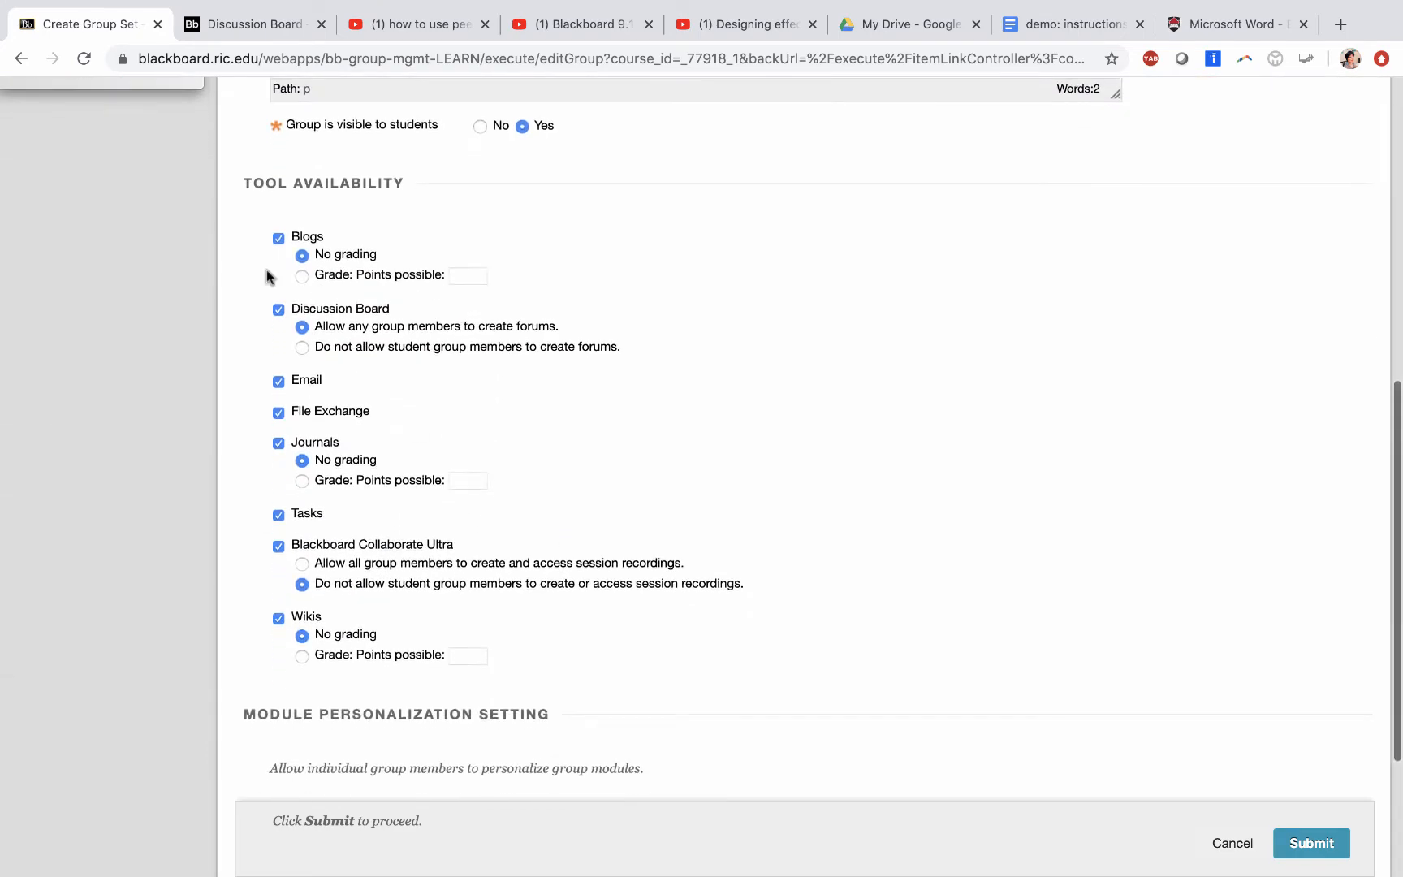
left_click(279, 238)
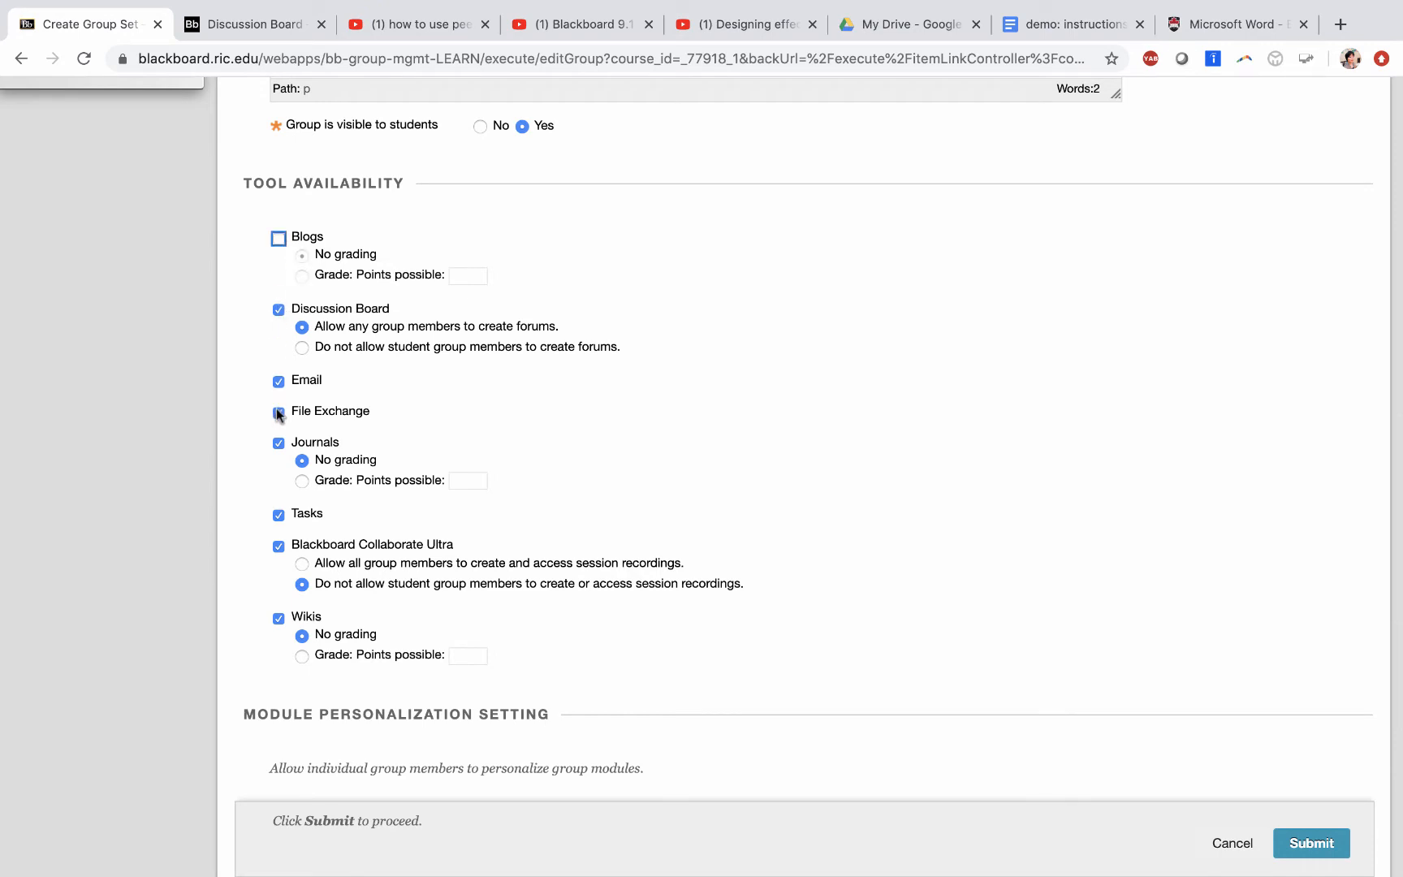
left_click(276, 442)
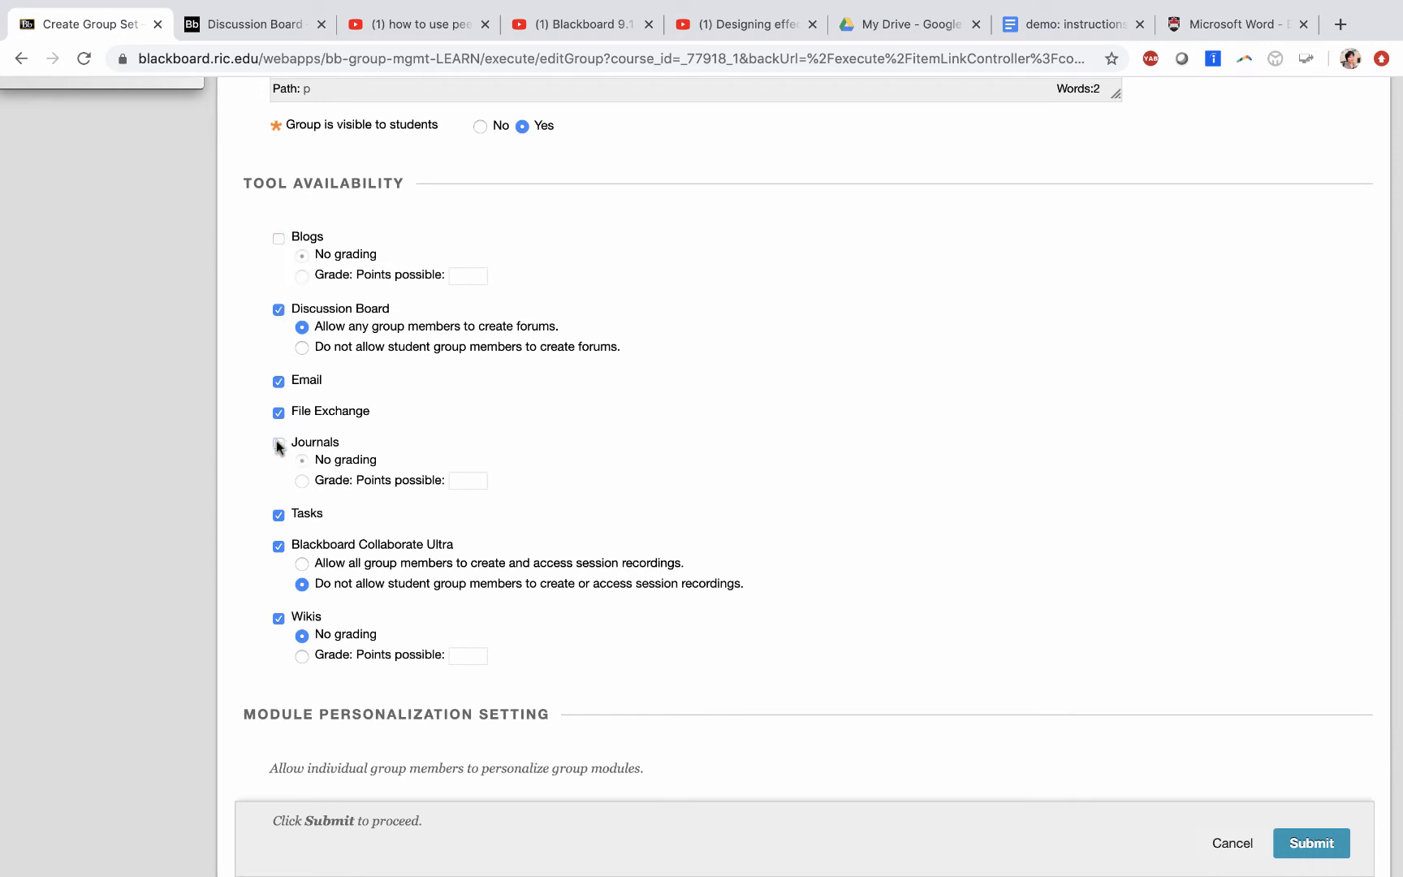
left_click(278, 515)
left_click(301, 564)
left_click(278, 619)
Set the number of groups to 3 and submit the group set.
scroll(714, 641, "down", 3)
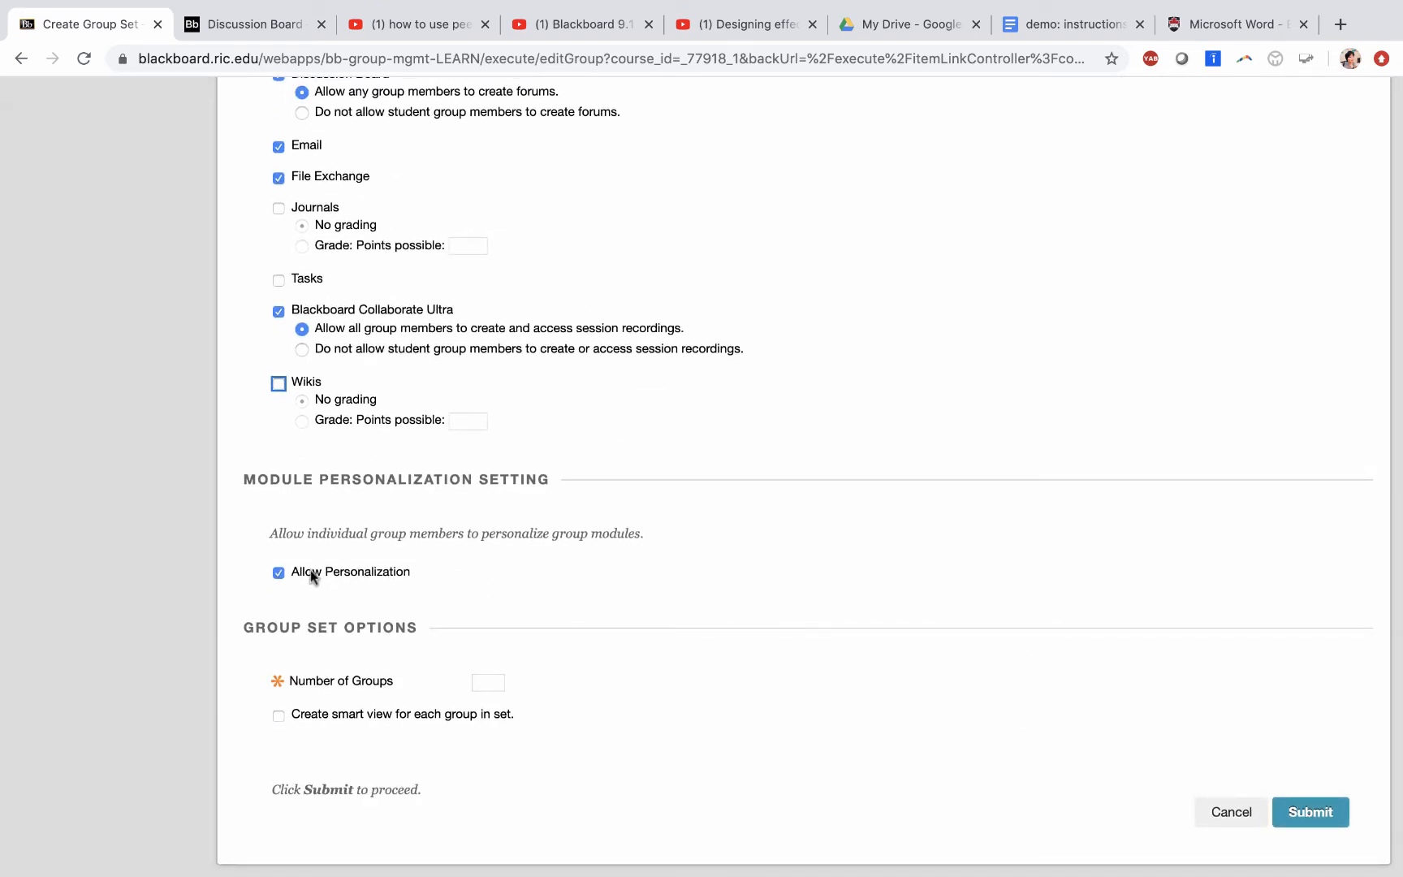
left_click(485, 682)
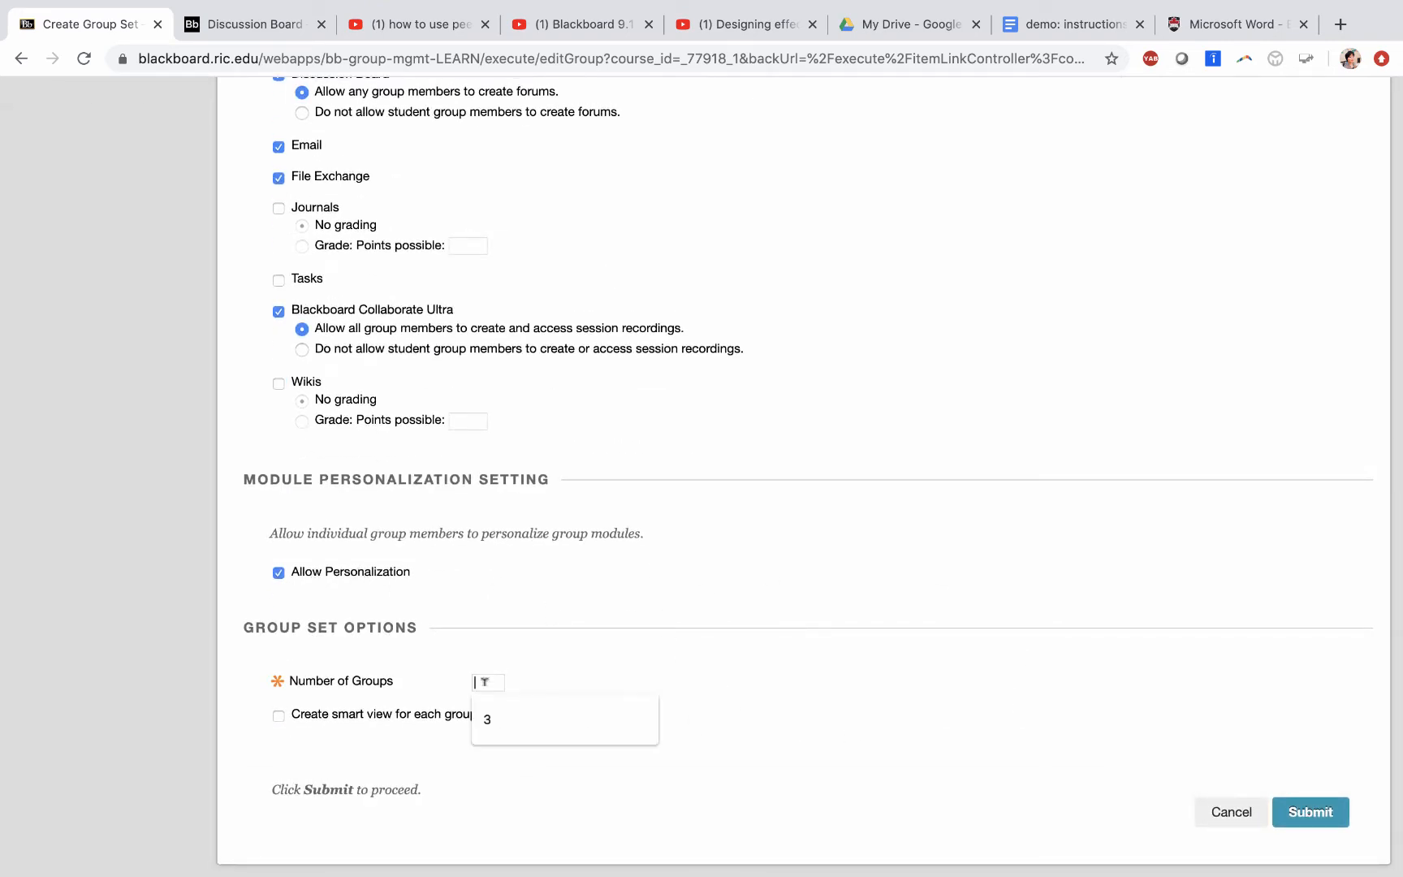
type("3")
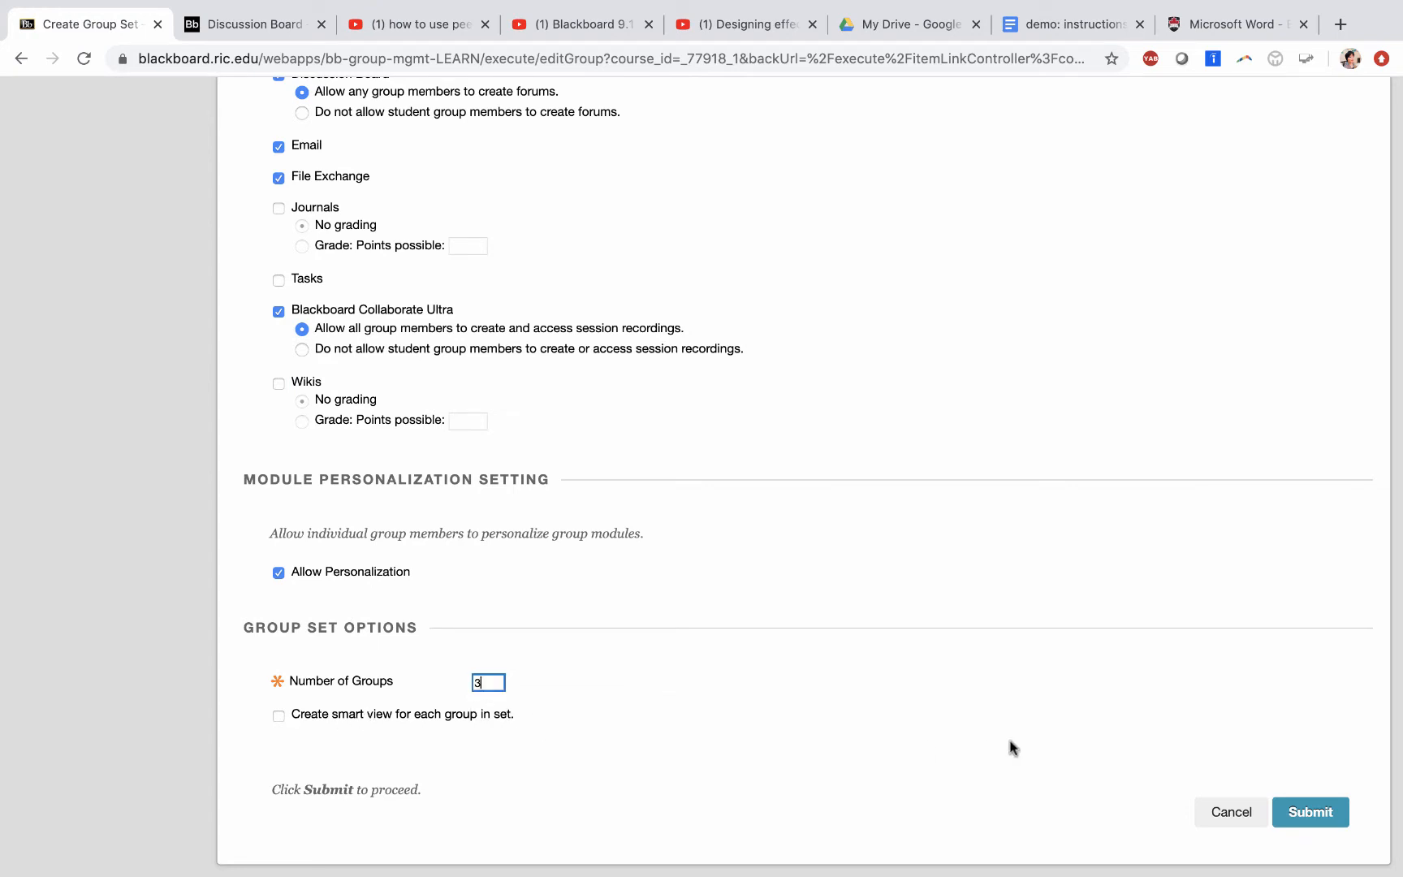
left_click(1335, 812)
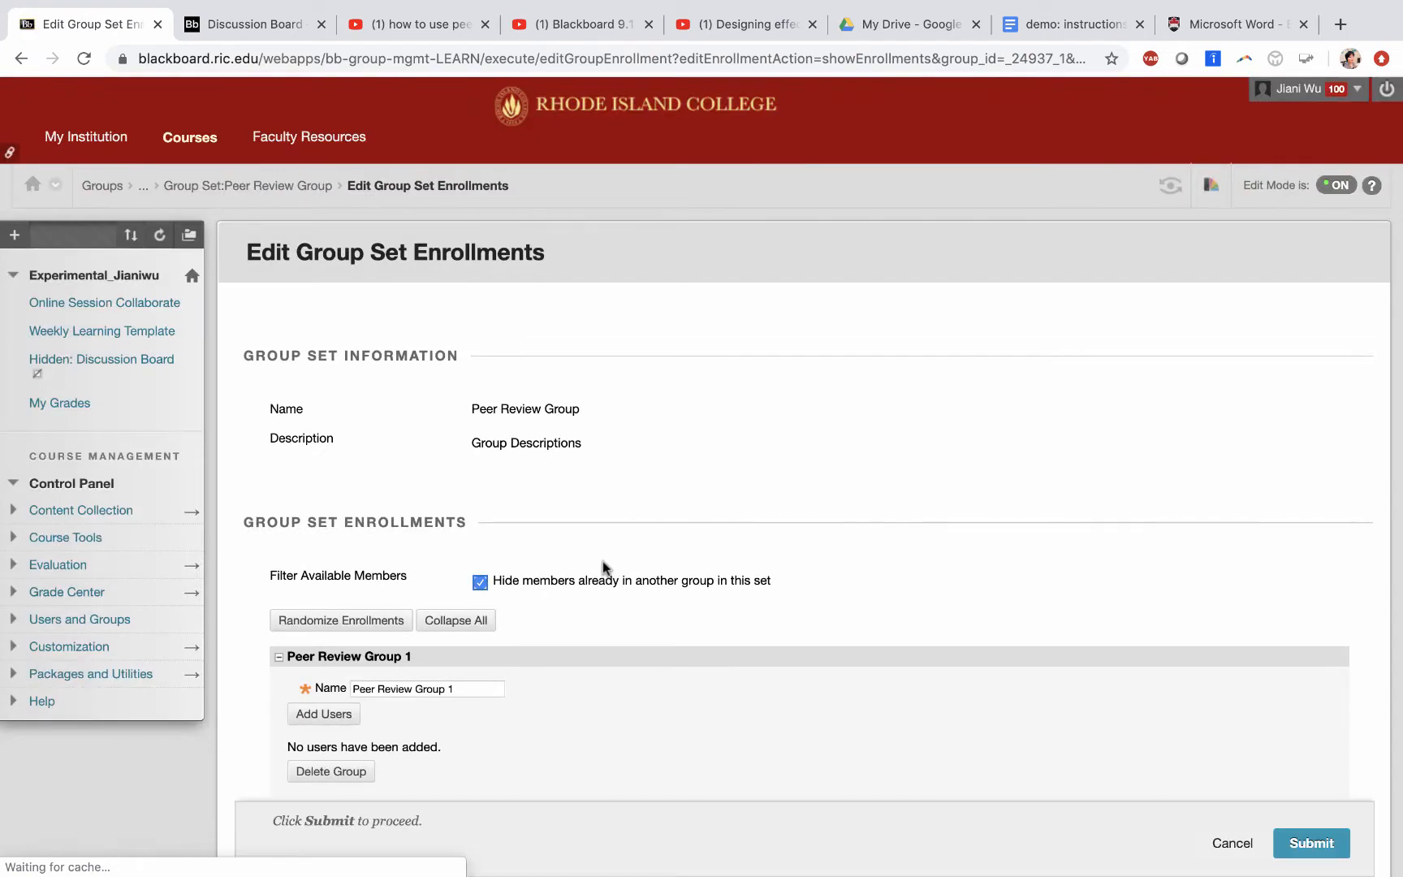
Submit the group set enrollments with the default group names and no users added.
scroll(566, 611, "down", 5)
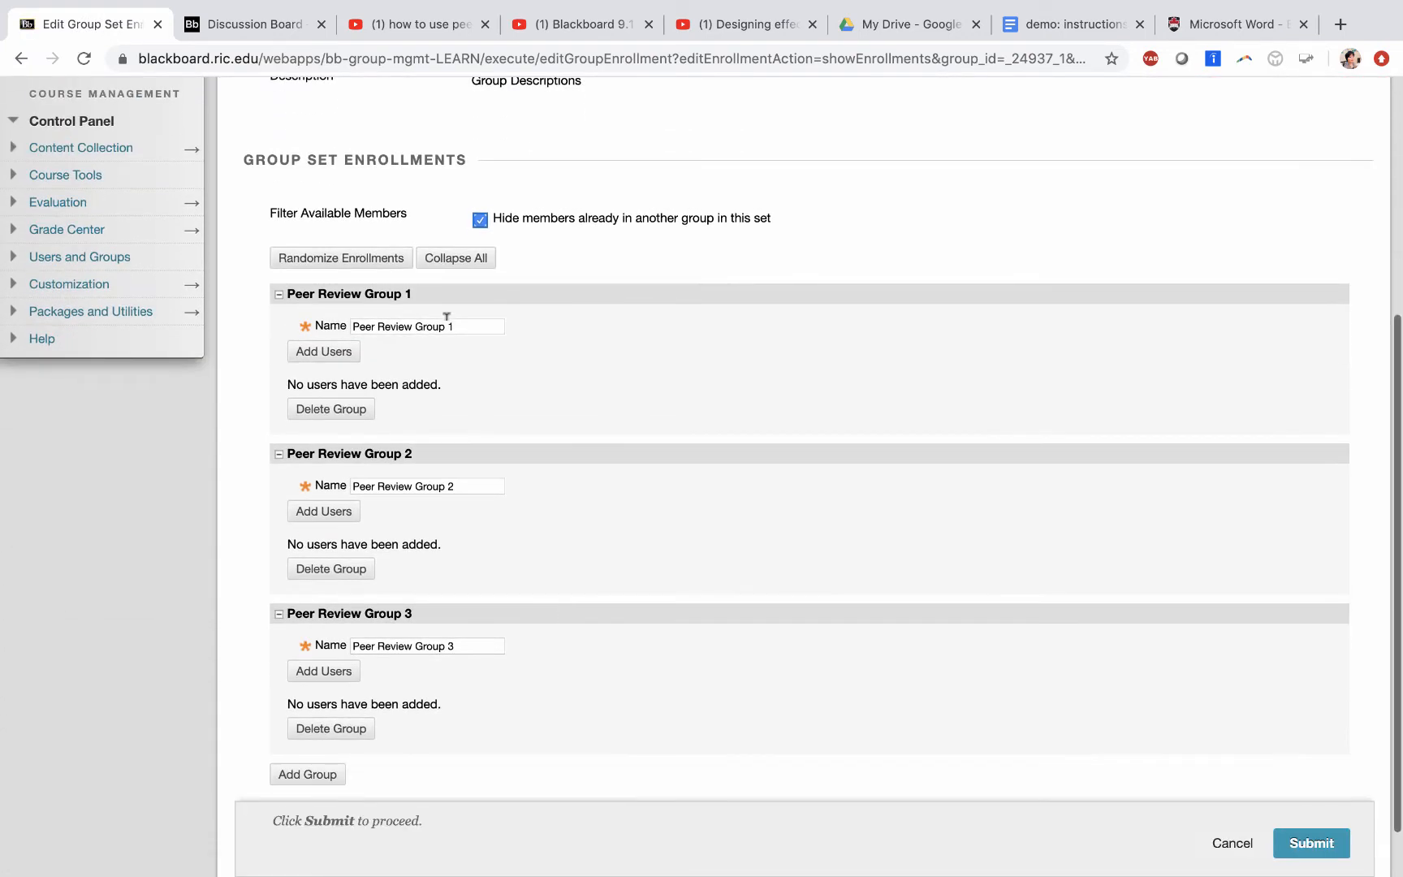
scroll(481, 494, "down", 1)
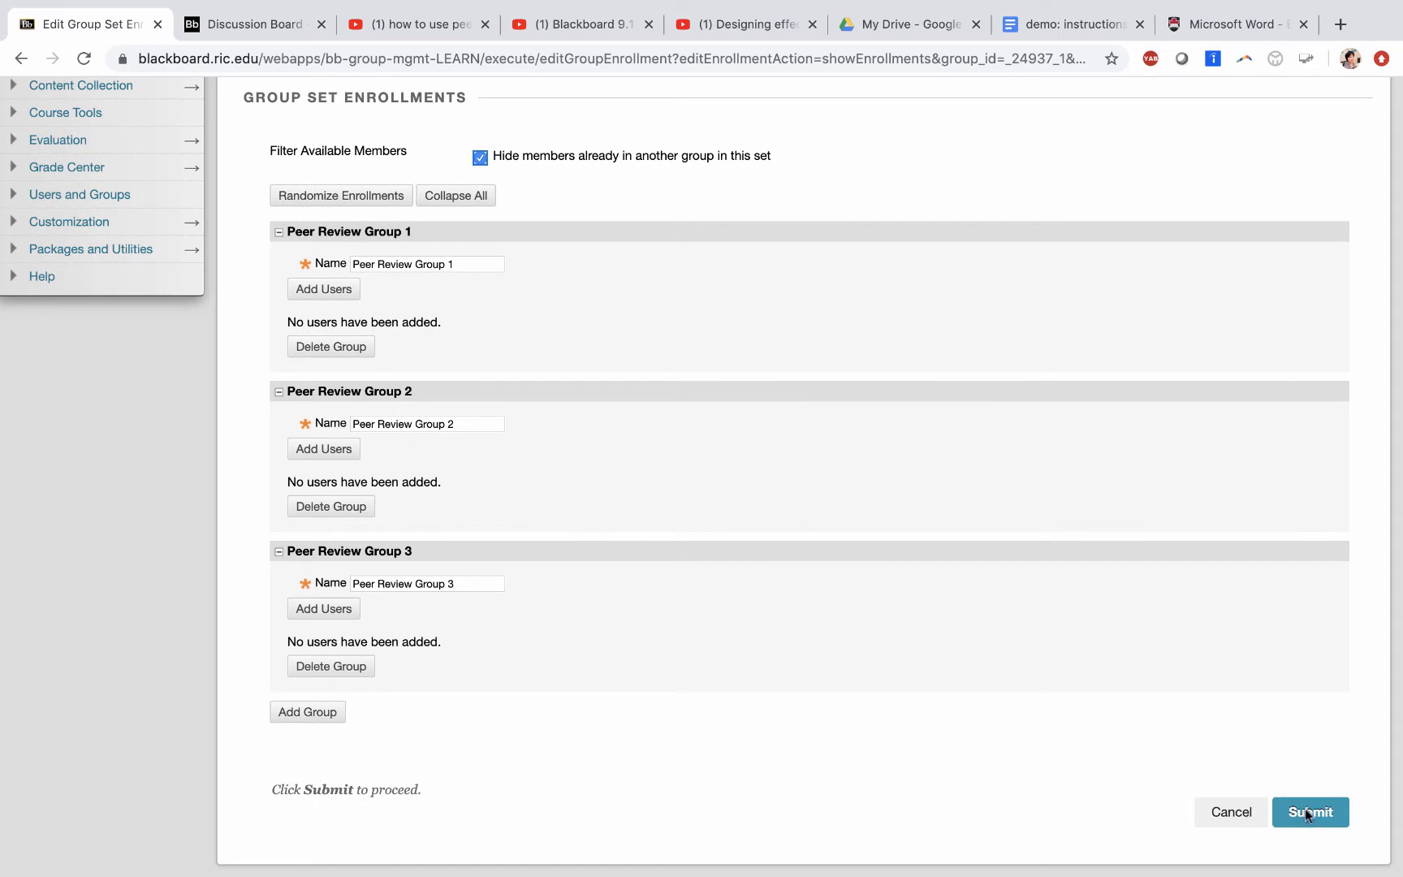
left_click(1304, 809)
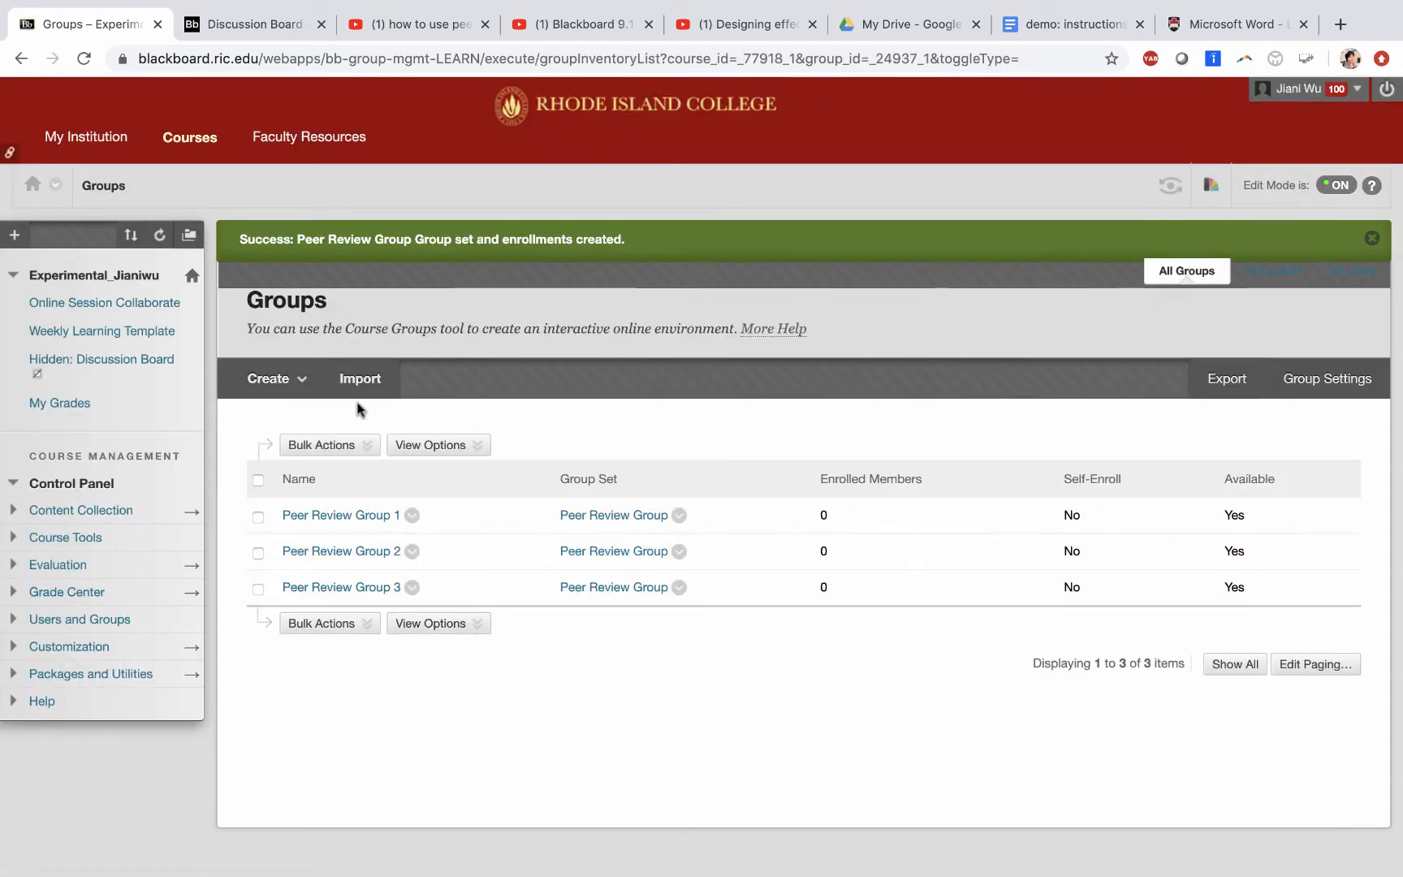
left_click(443, 623)
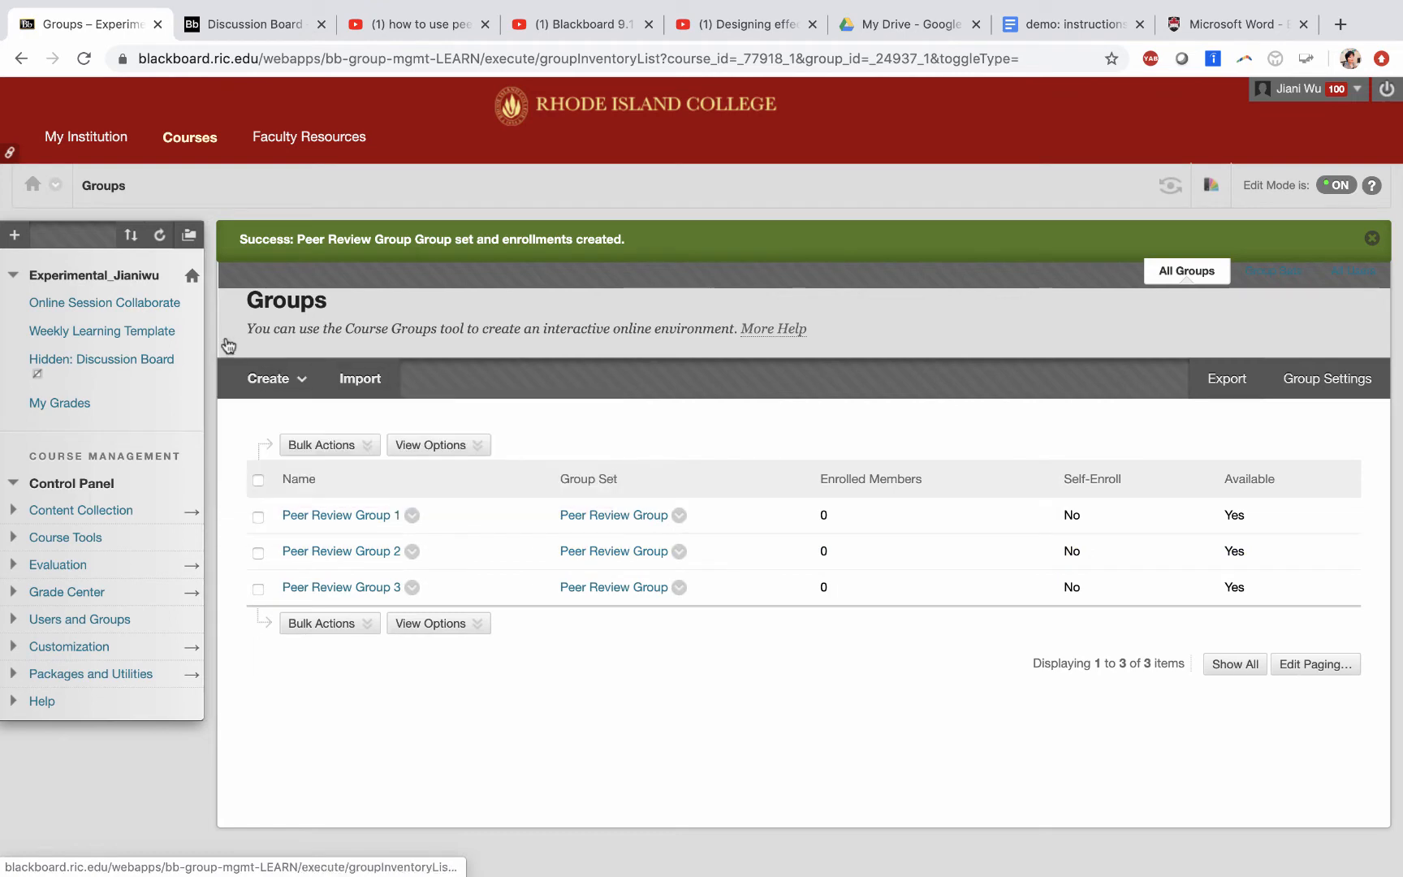
Start a group link in the Weekly Learning Template that points to the Peer Review Group set.
left_click(119, 330)
scroll(466, 603, "down", 3)
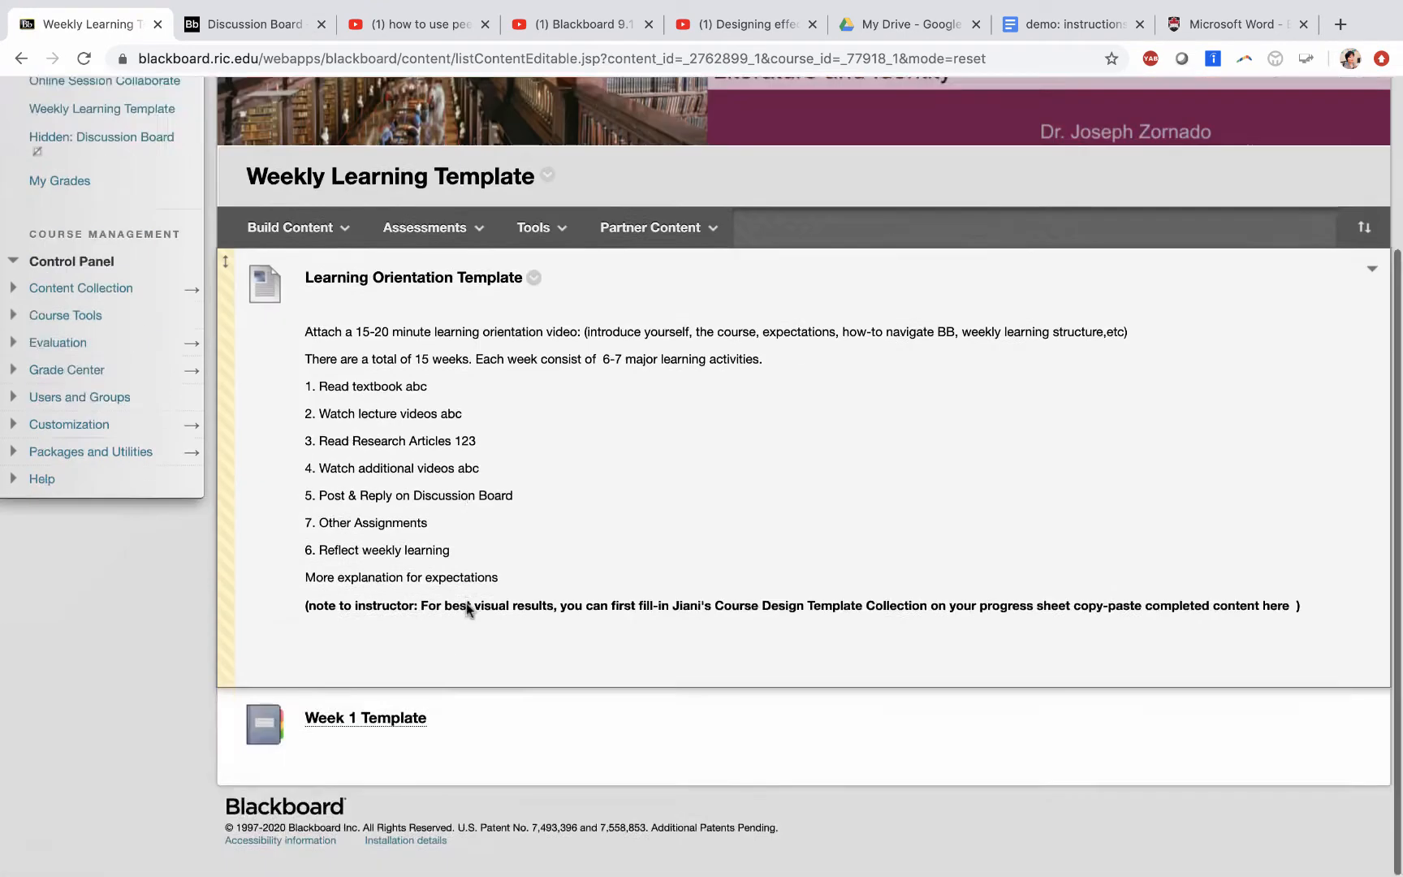
left_click(529, 237)
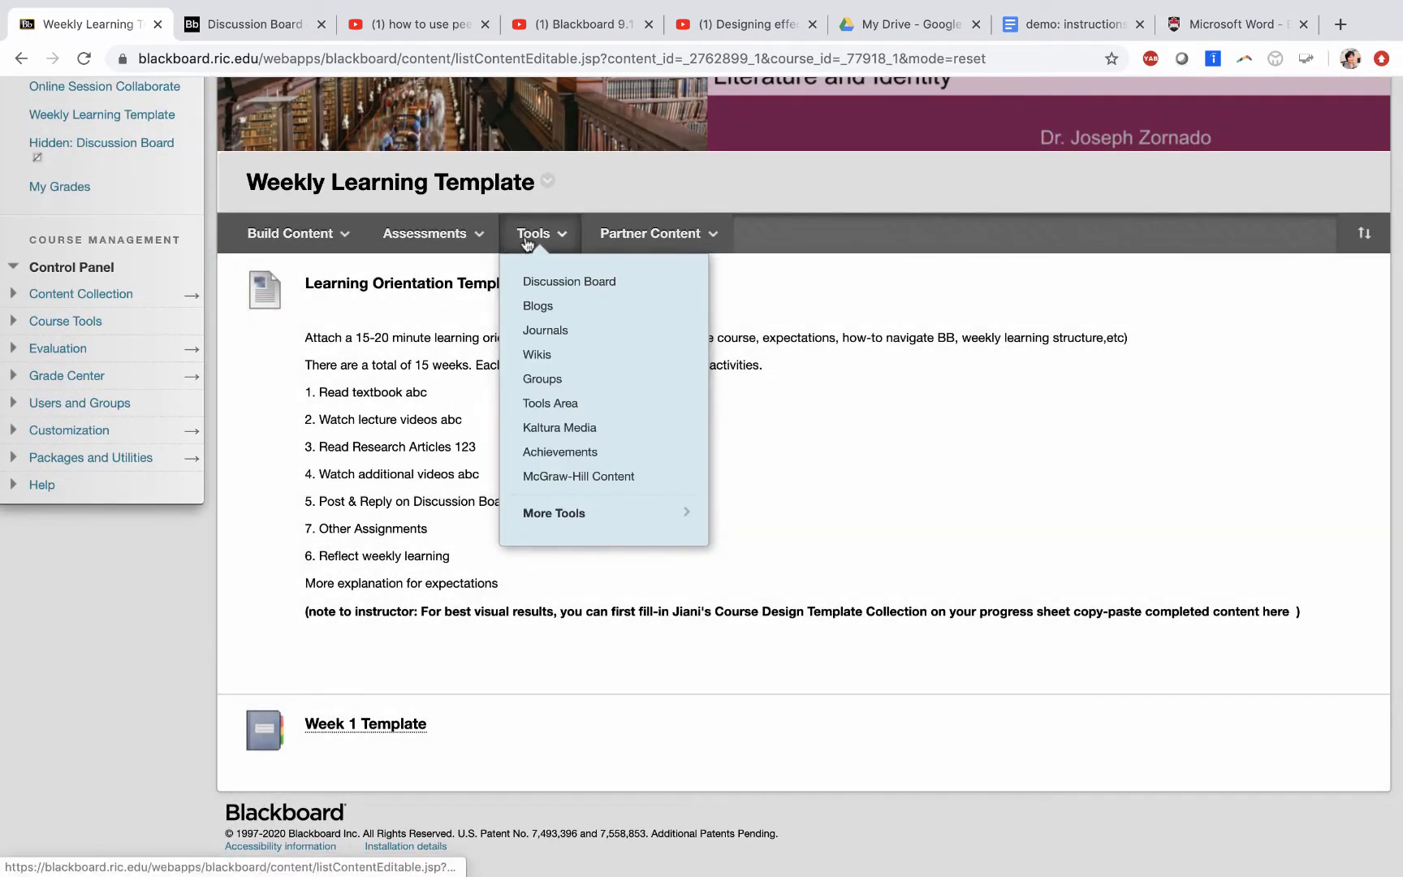
left_click(558, 381)
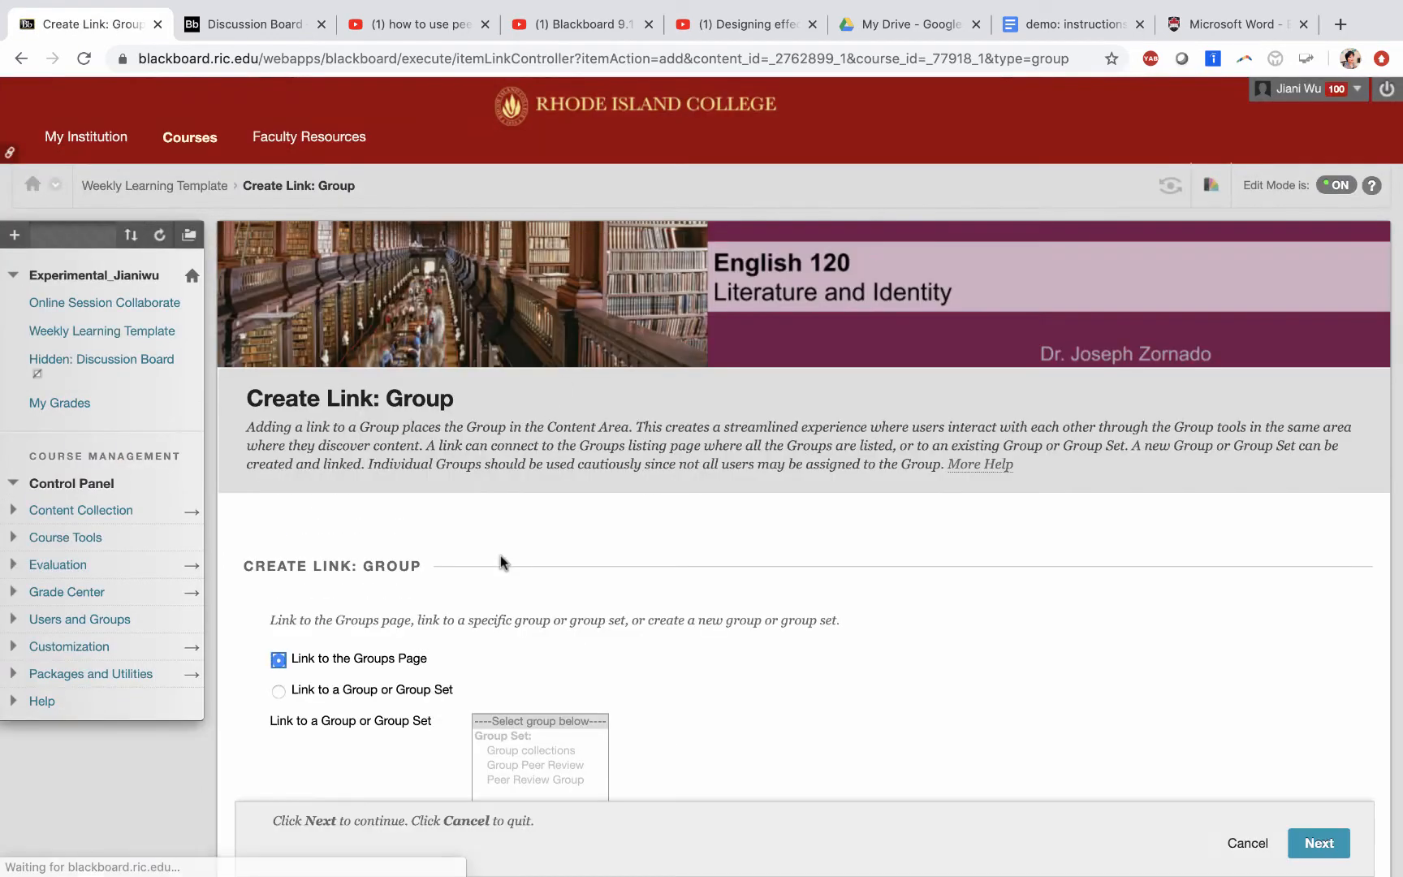
scroll(500, 561, "down", 2)
left_click(278, 442)
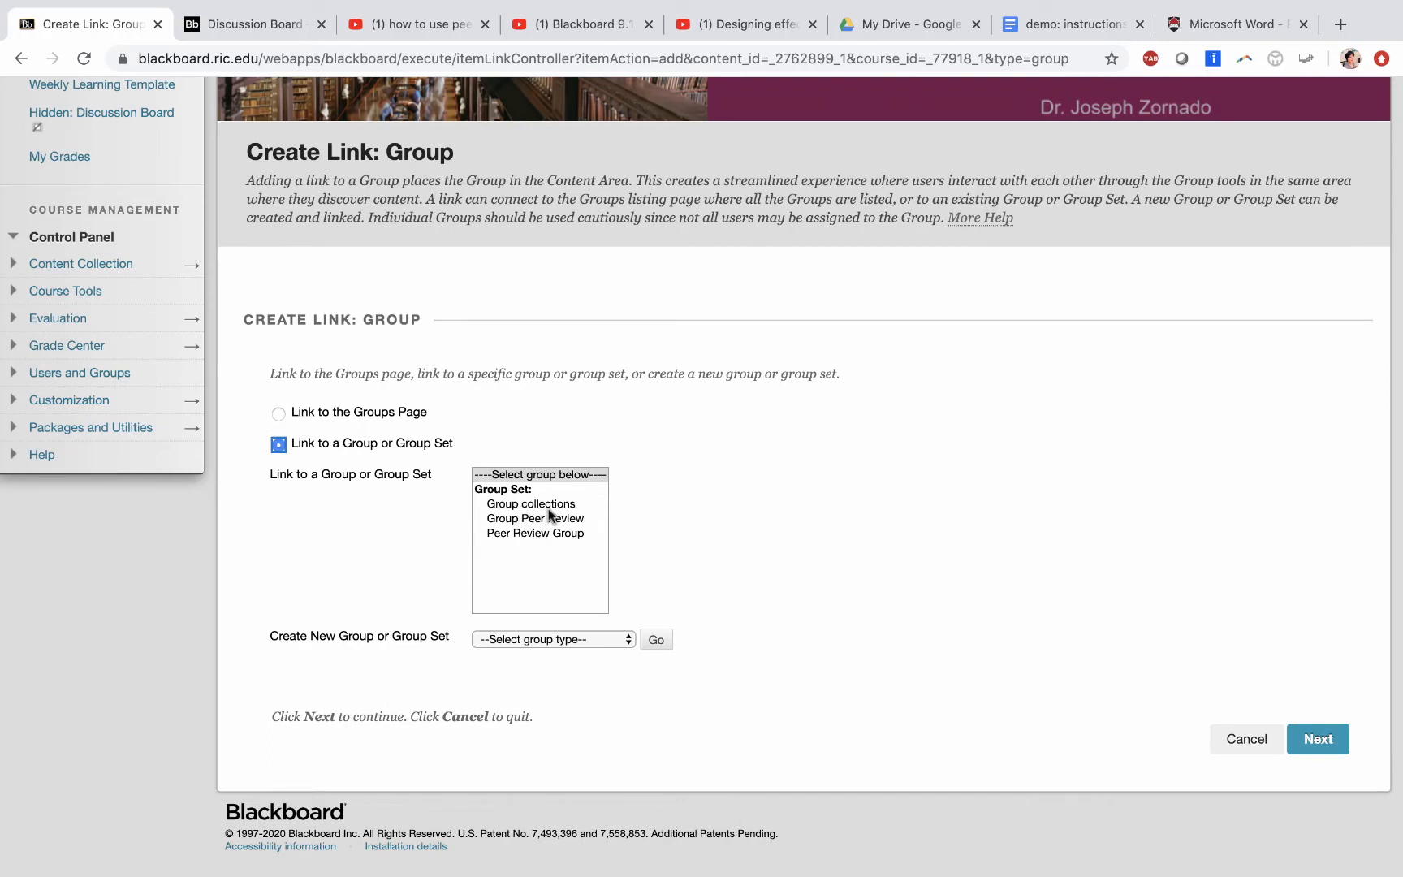
left_click(510, 532)
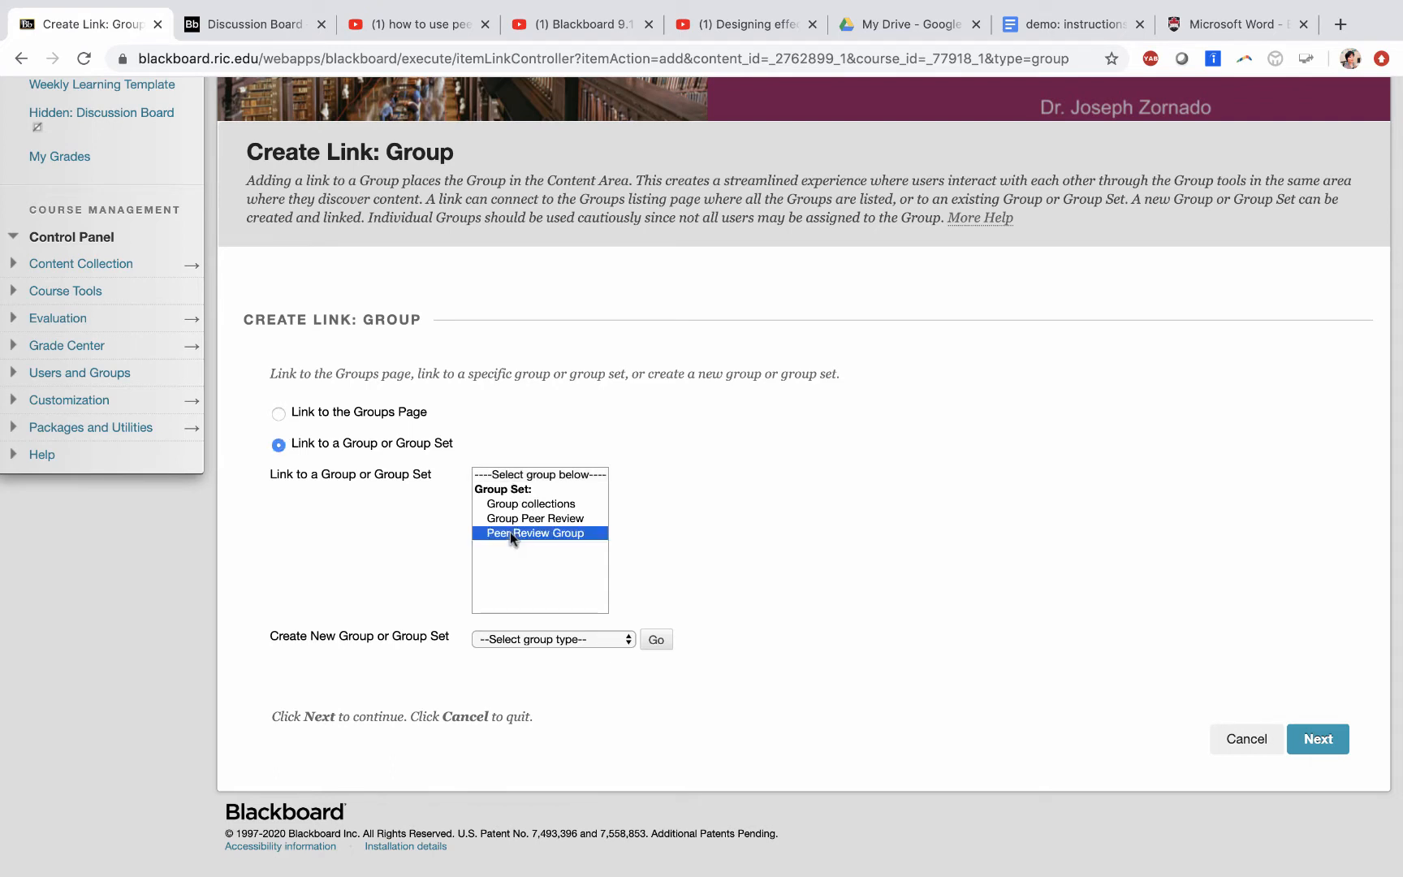
left_click(1325, 731)
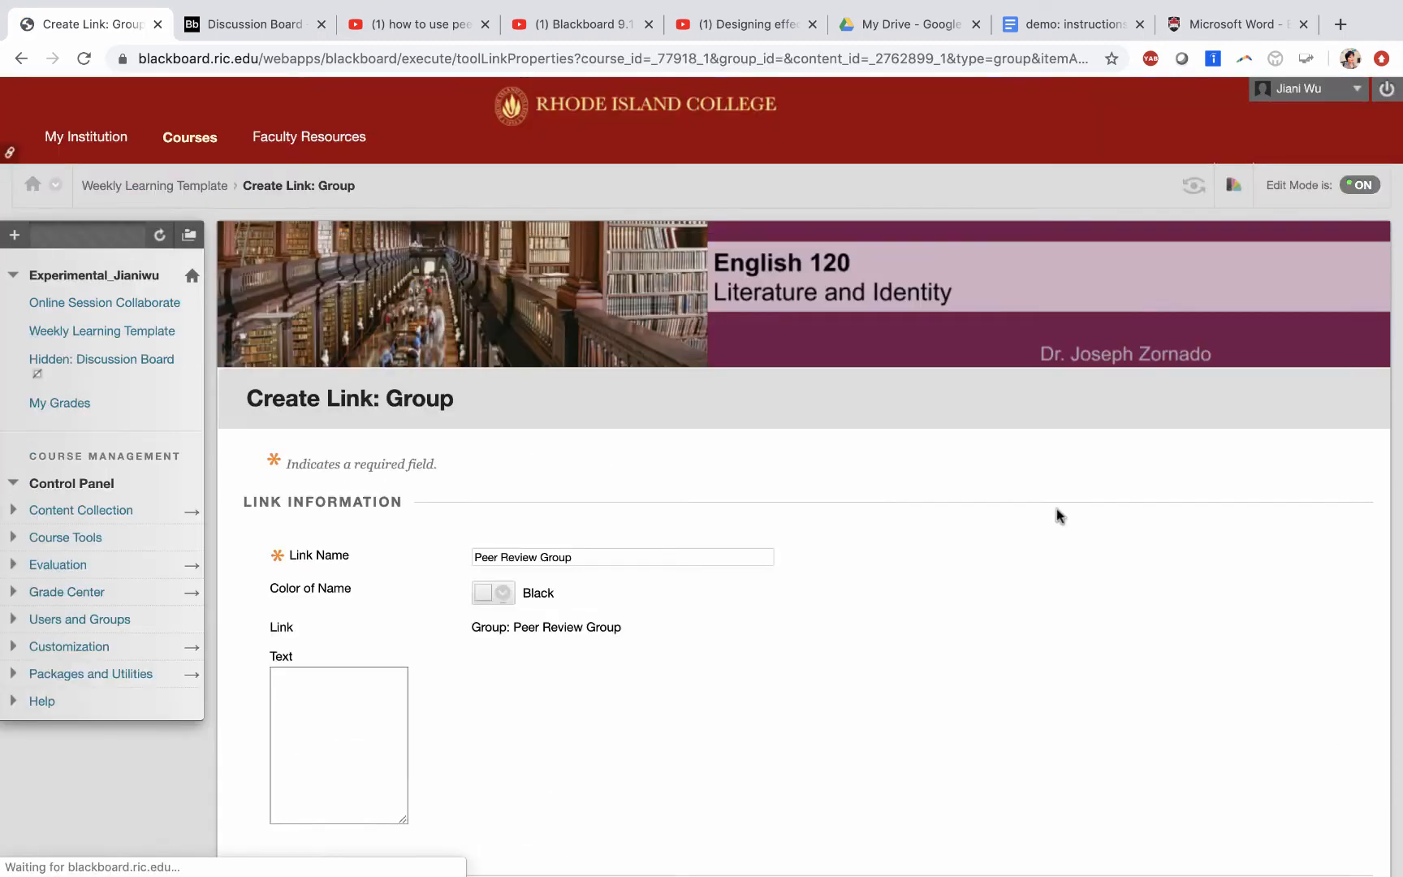
Enter "Description here" as the link's text and submit the Peer Review Group link.
scroll(739, 630, "down", 4)
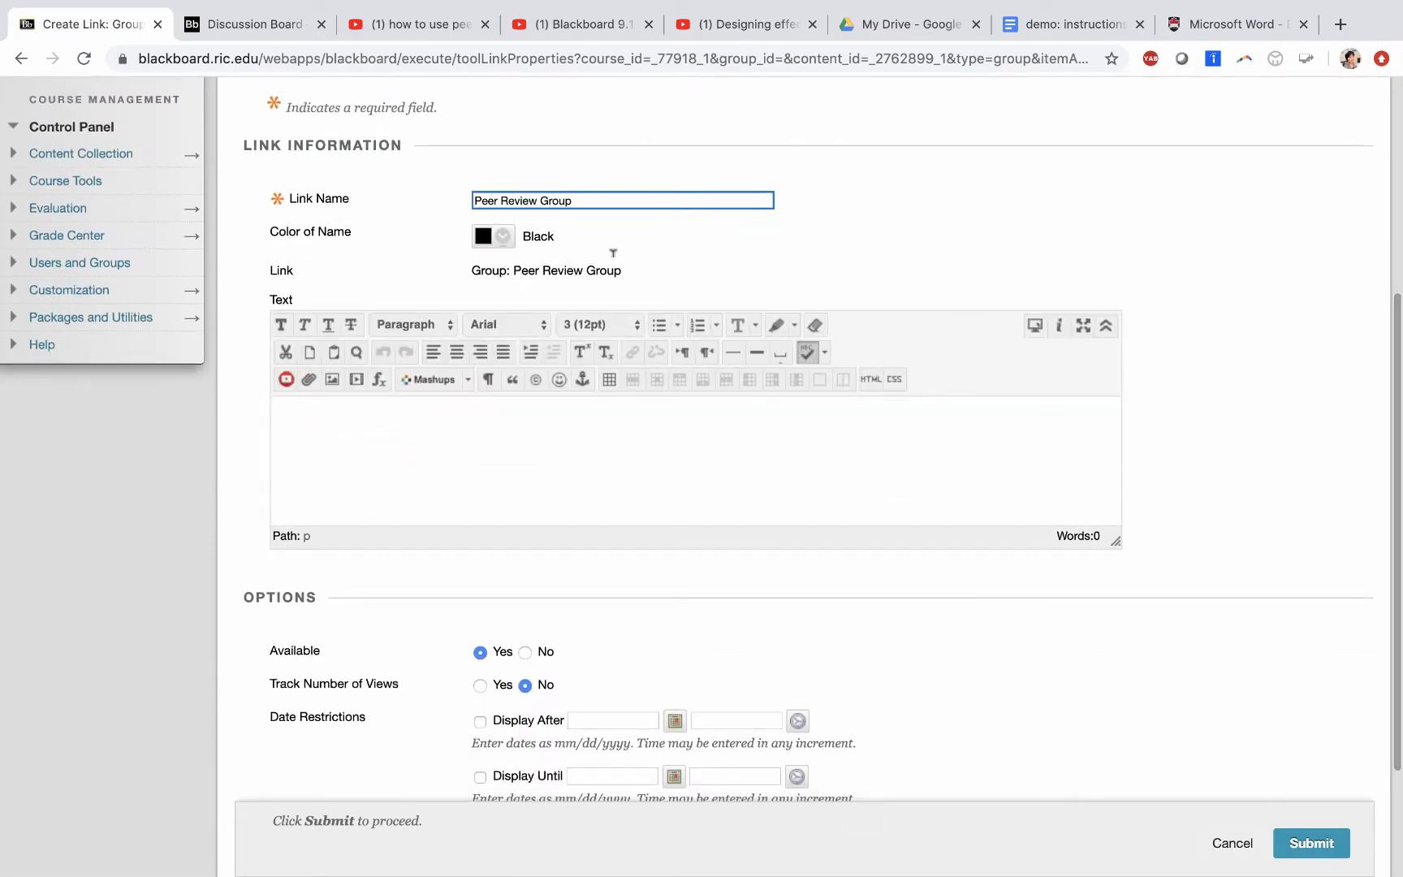
left_click(407, 437)
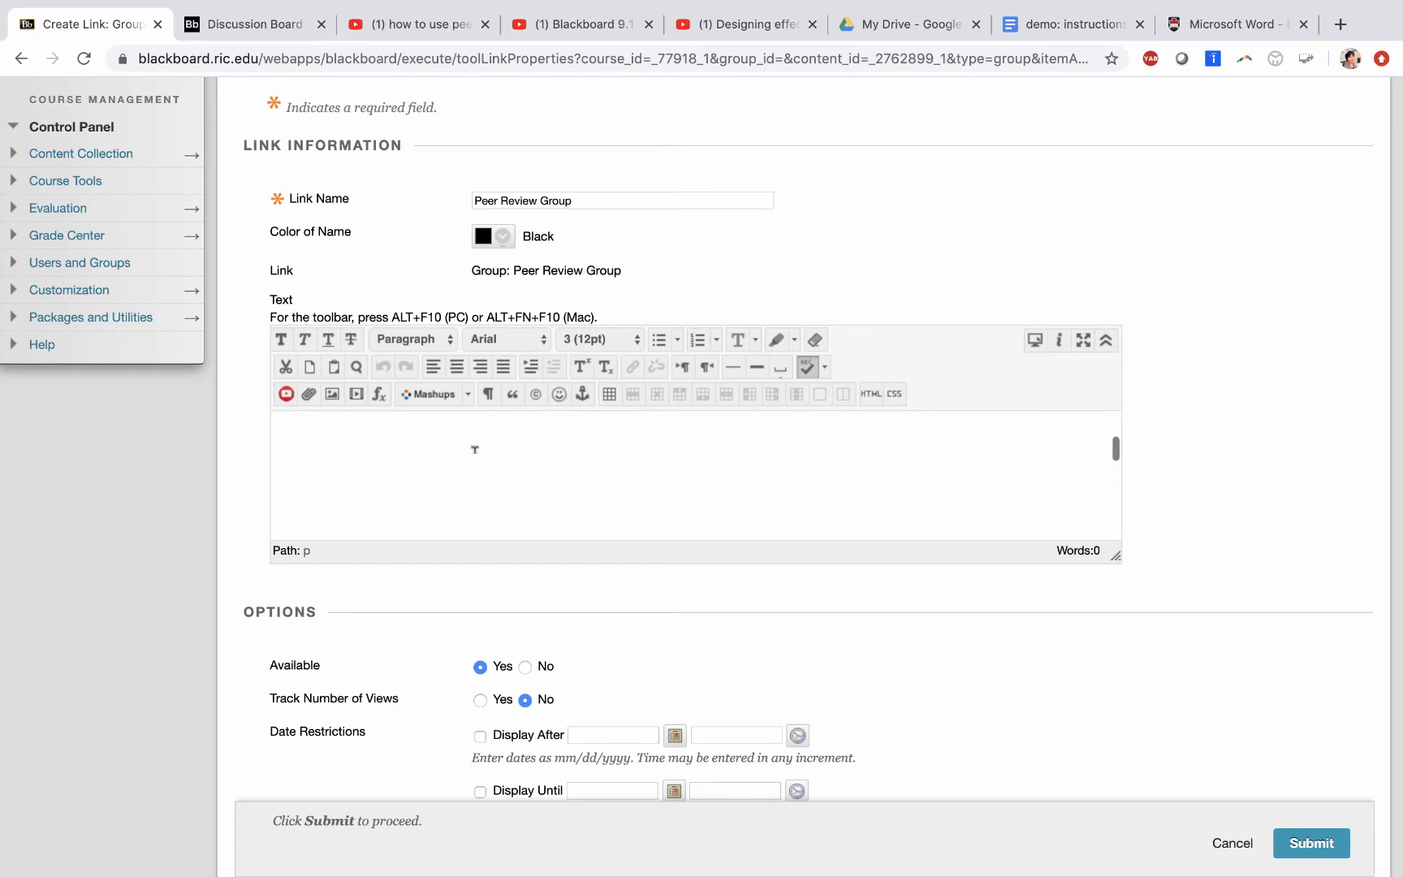
type("Description here")
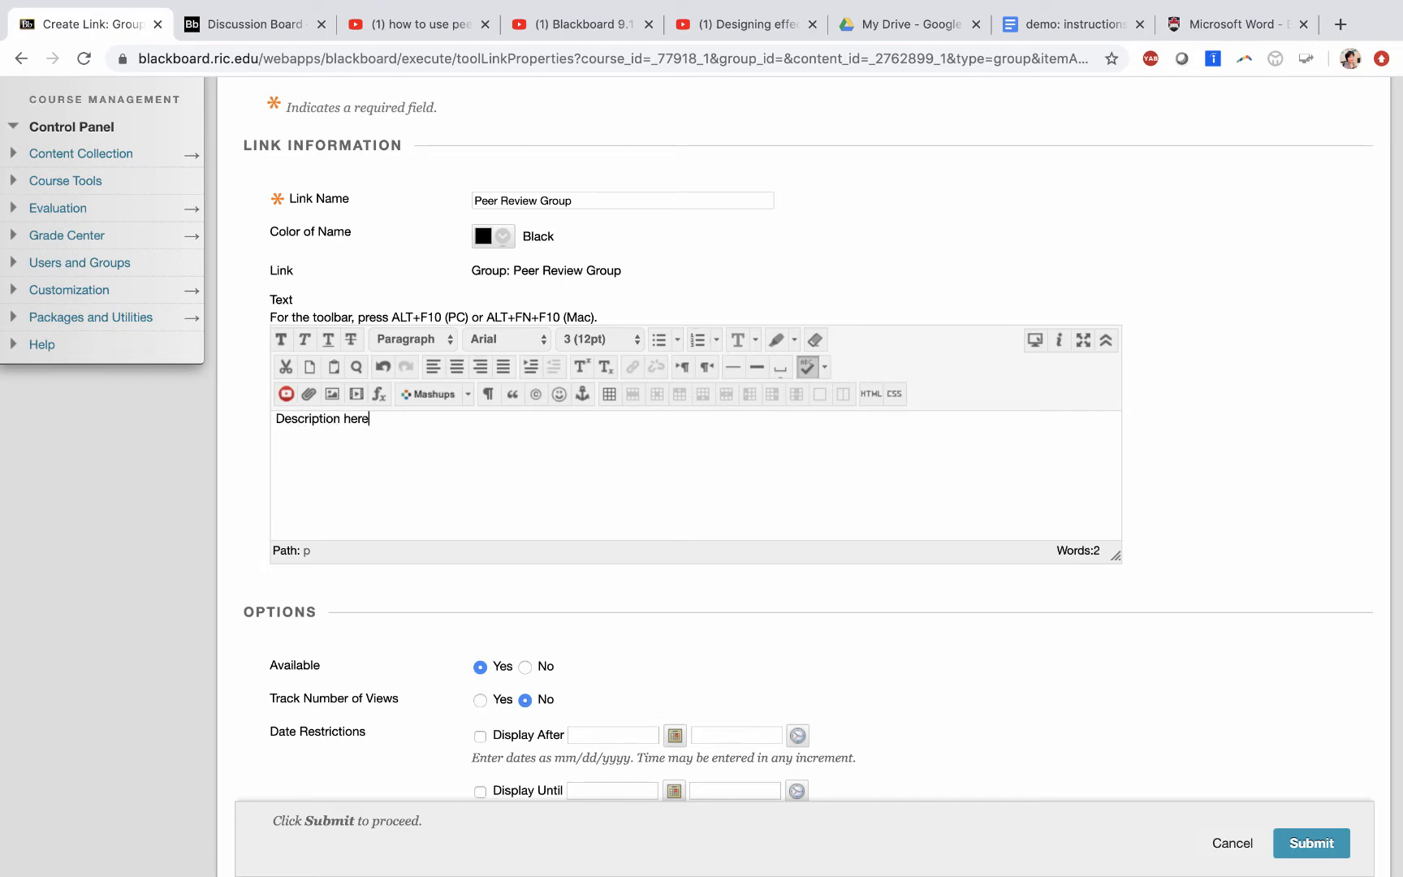
scroll(1256, 491, "down", 3)
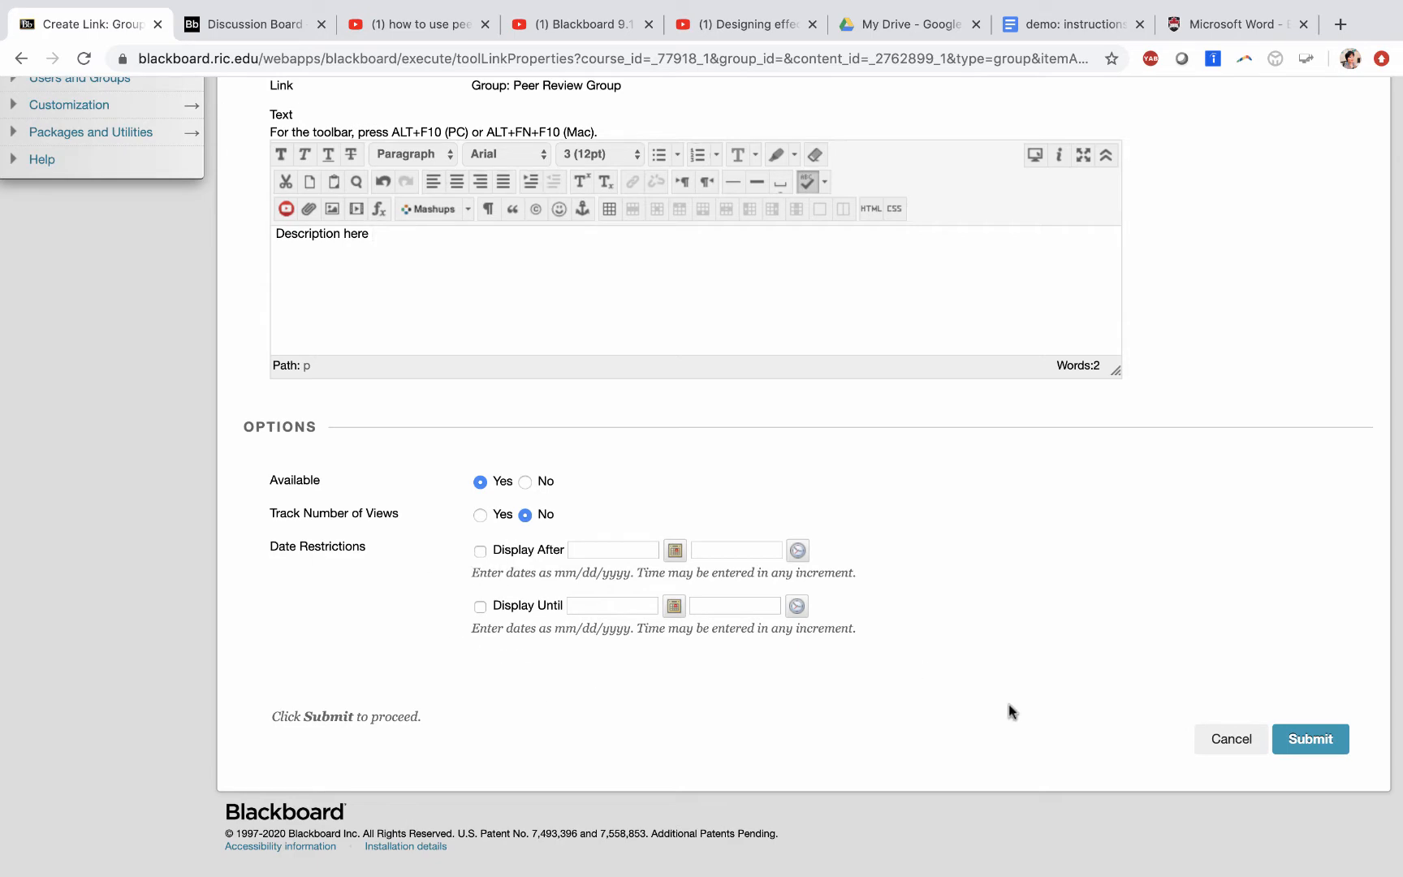
left_click(1318, 739)
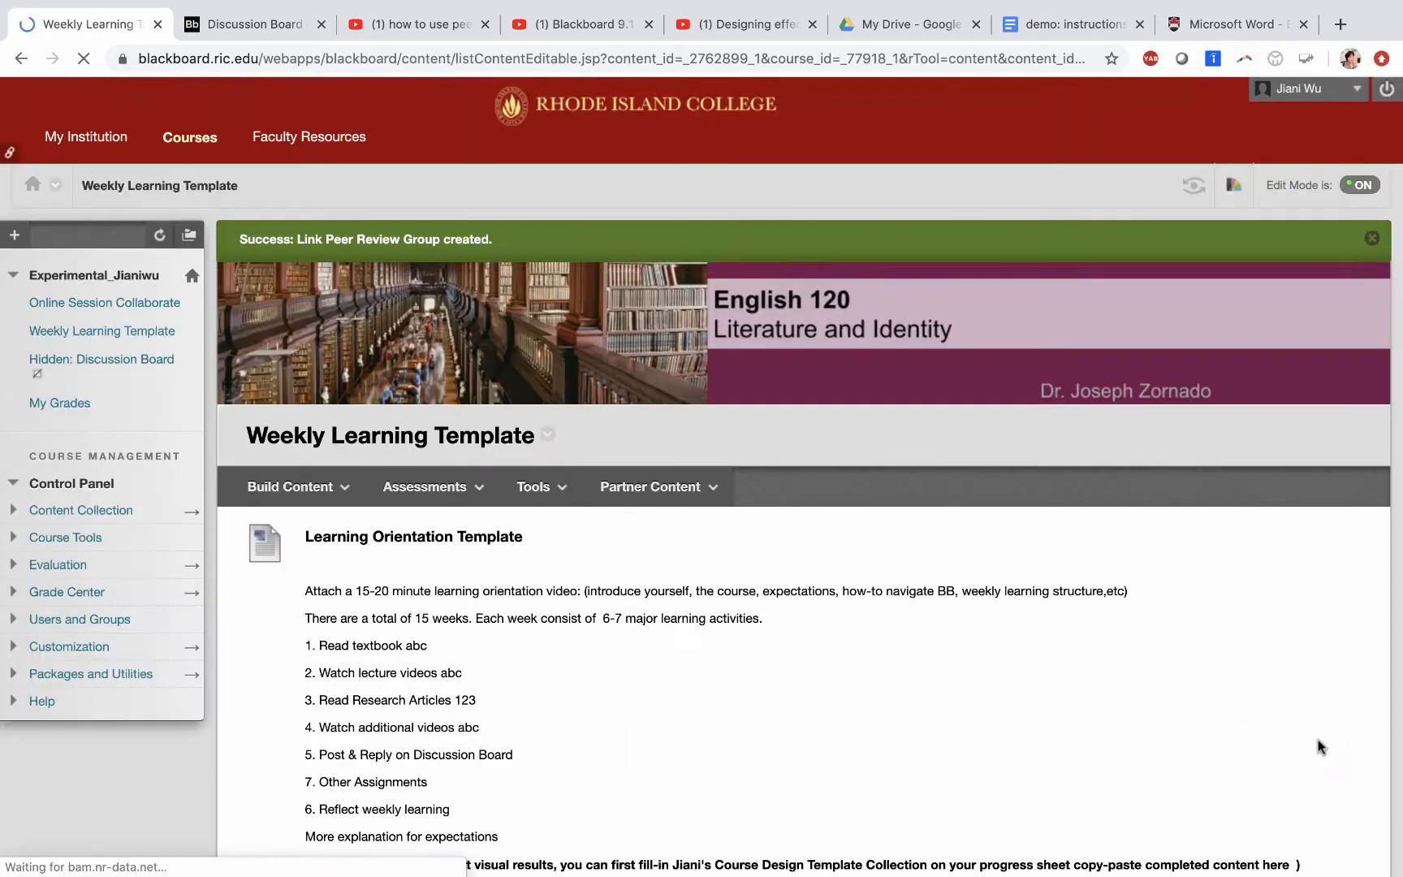
Open the Peer Review Group link for editing and add a new line below its description text.
scroll(949, 696, "down", 5)
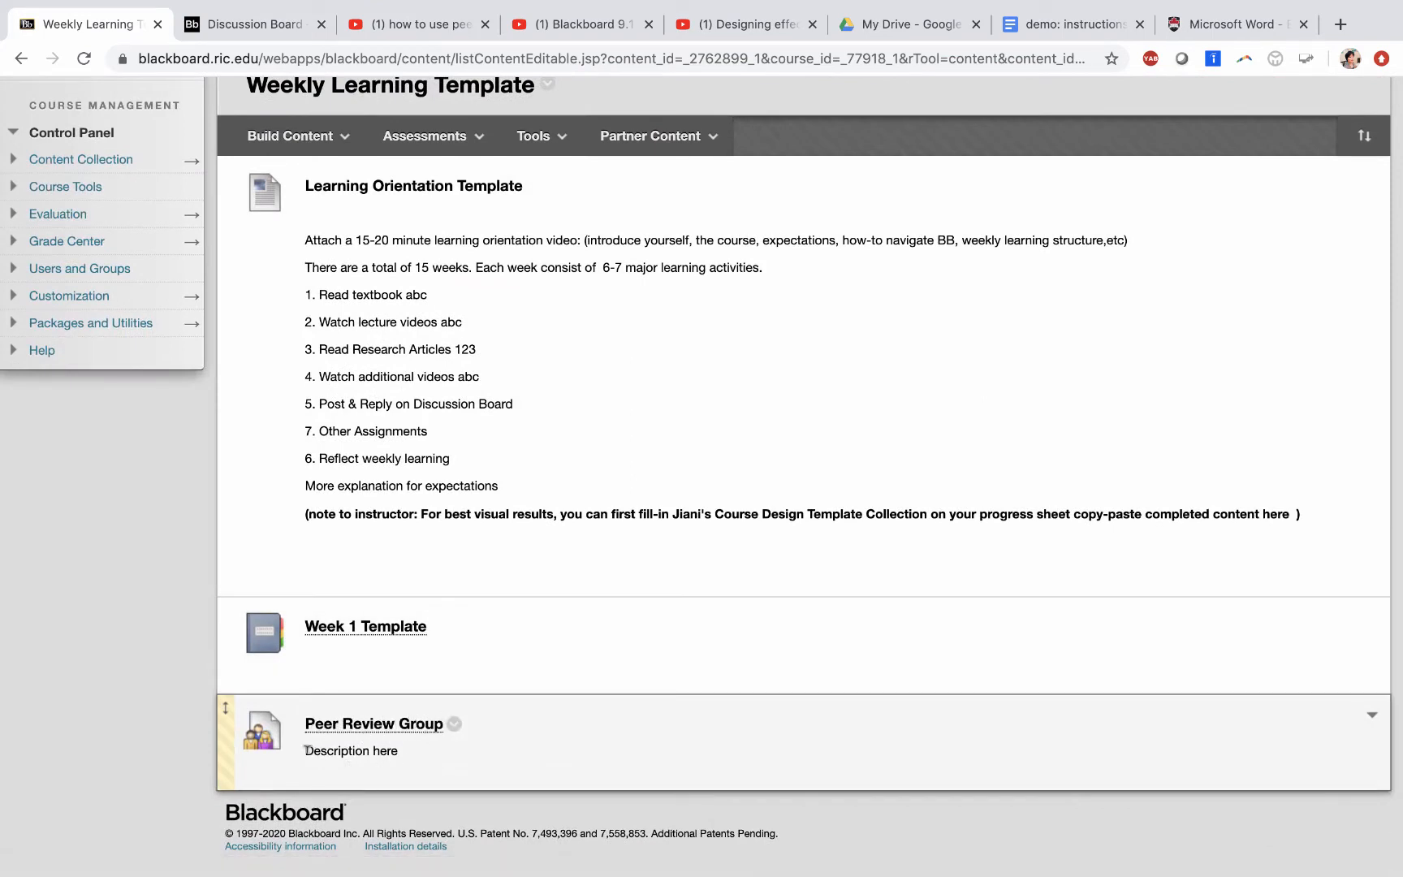
left_click_drag(307, 748, 416, 753)
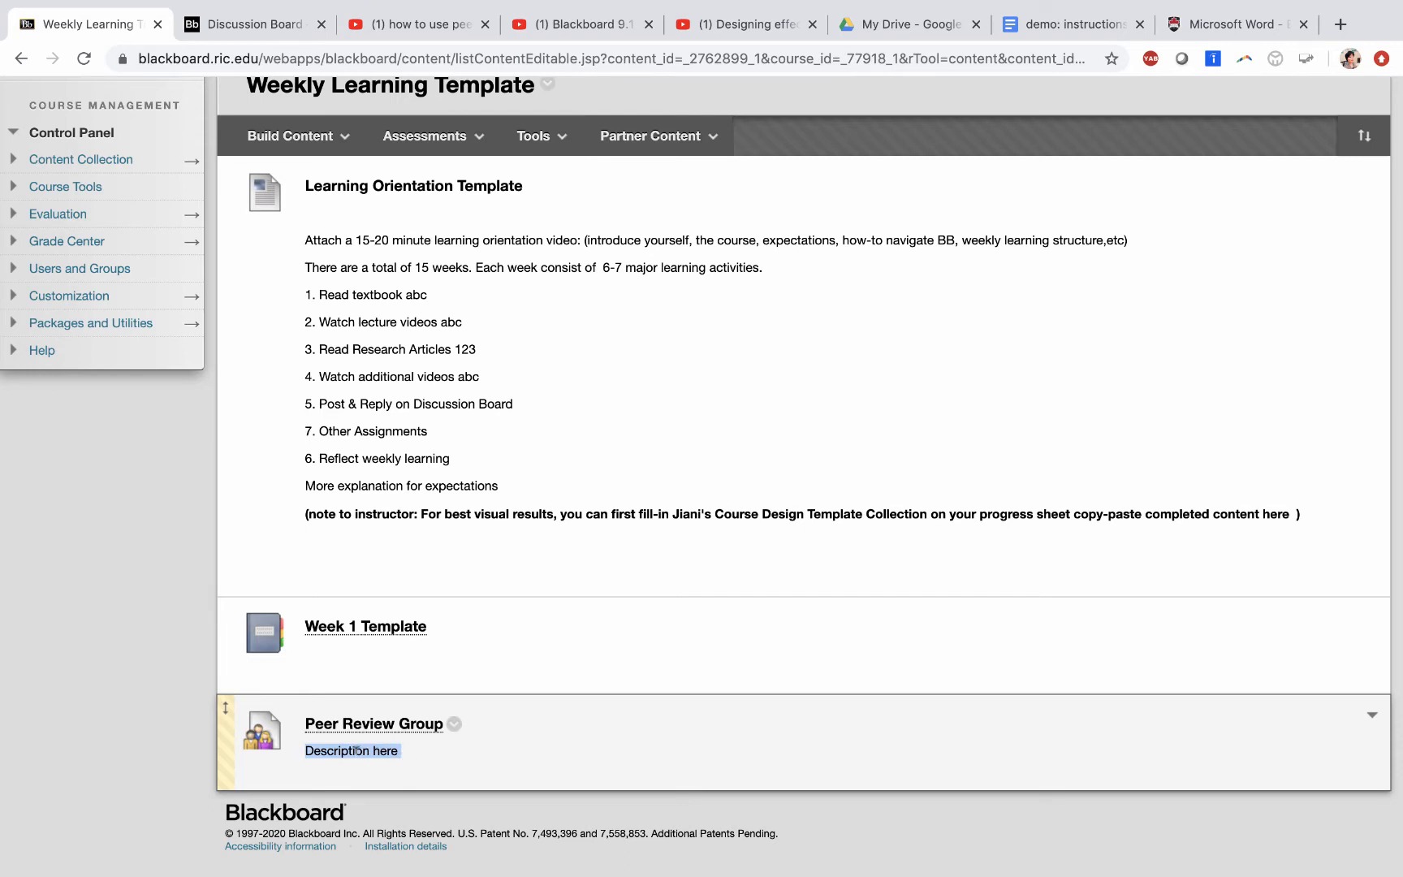
left_click(455, 724)
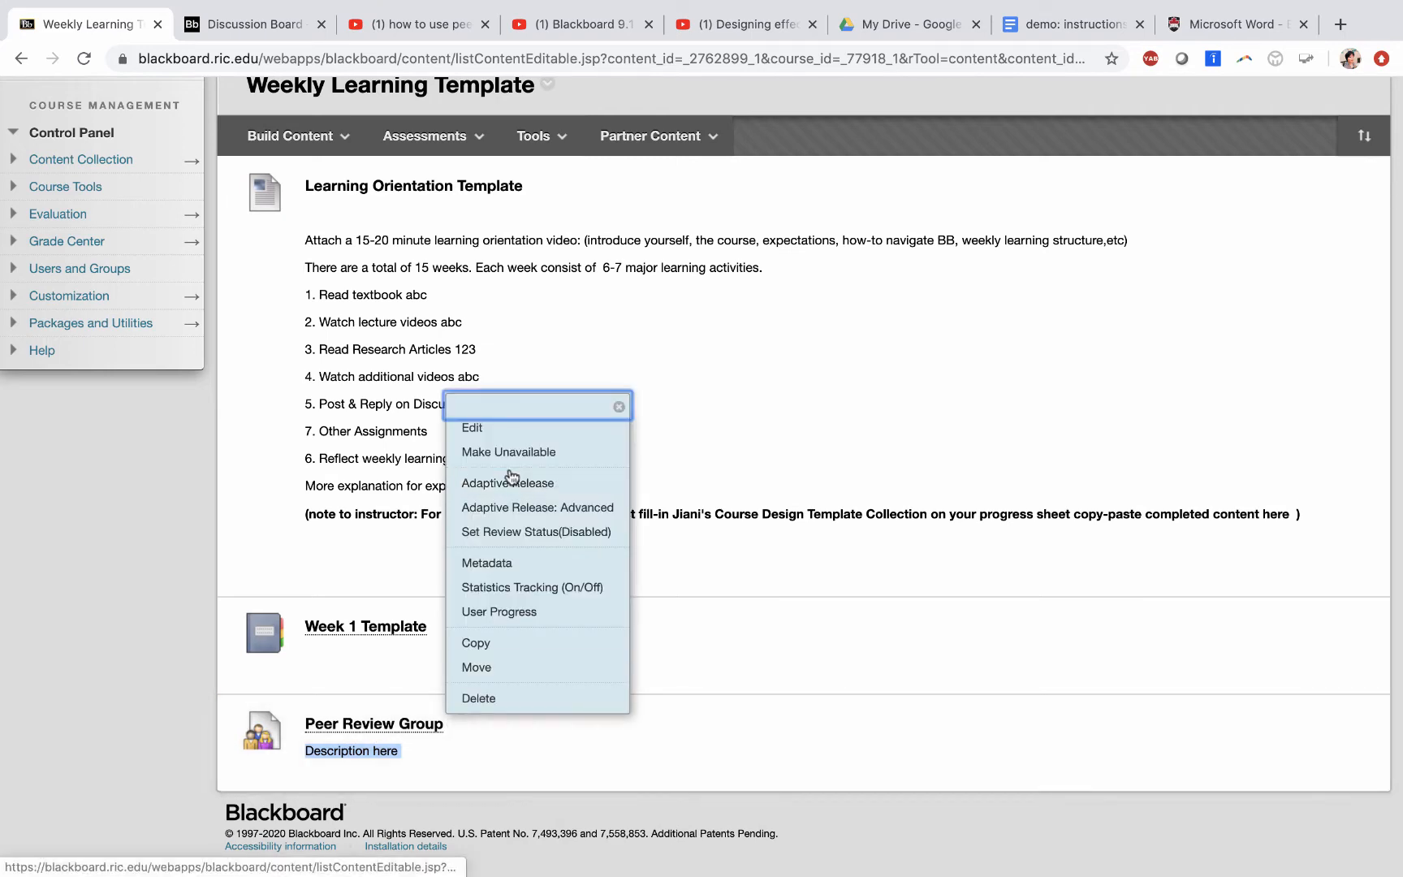
left_click(495, 428)
scroll(574, 527, "down", 3)
scroll(574, 528, "down", 1)
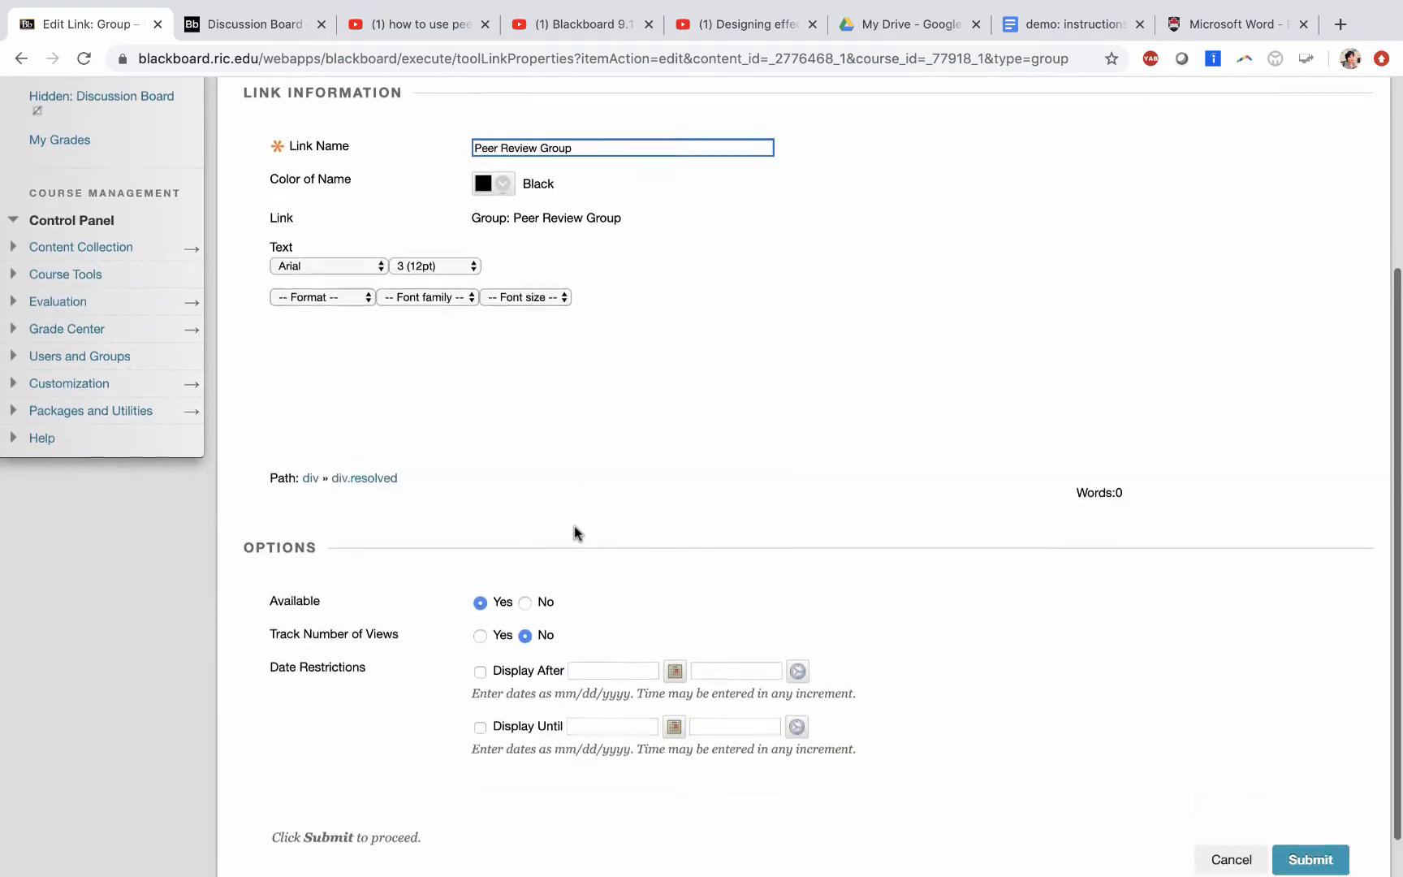
scroll(574, 528, "up", 2)
left_click(389, 458)
left_click_drag(389, 458, 278, 459)
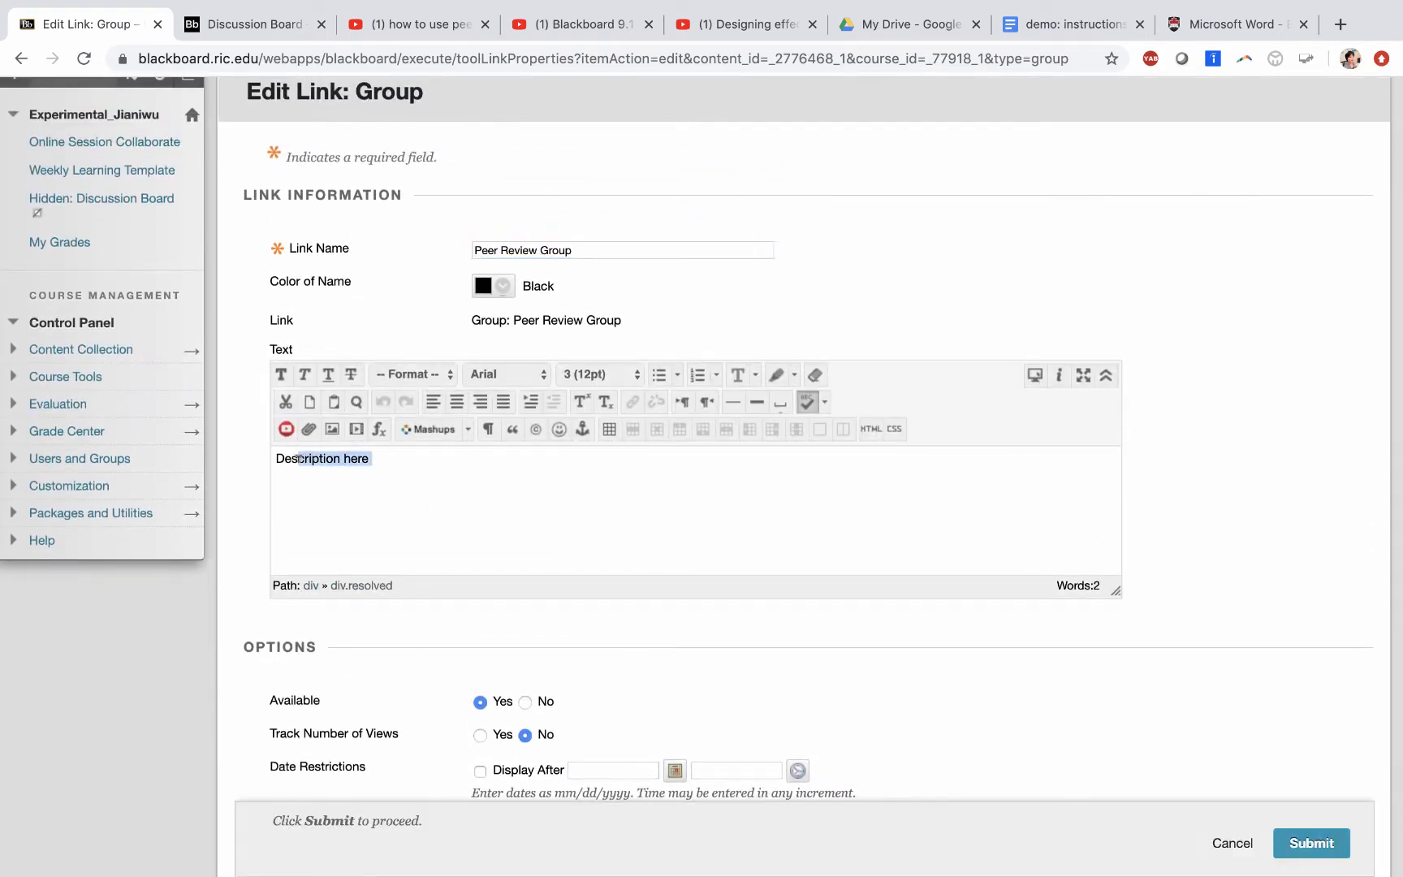
left_click(280, 461)
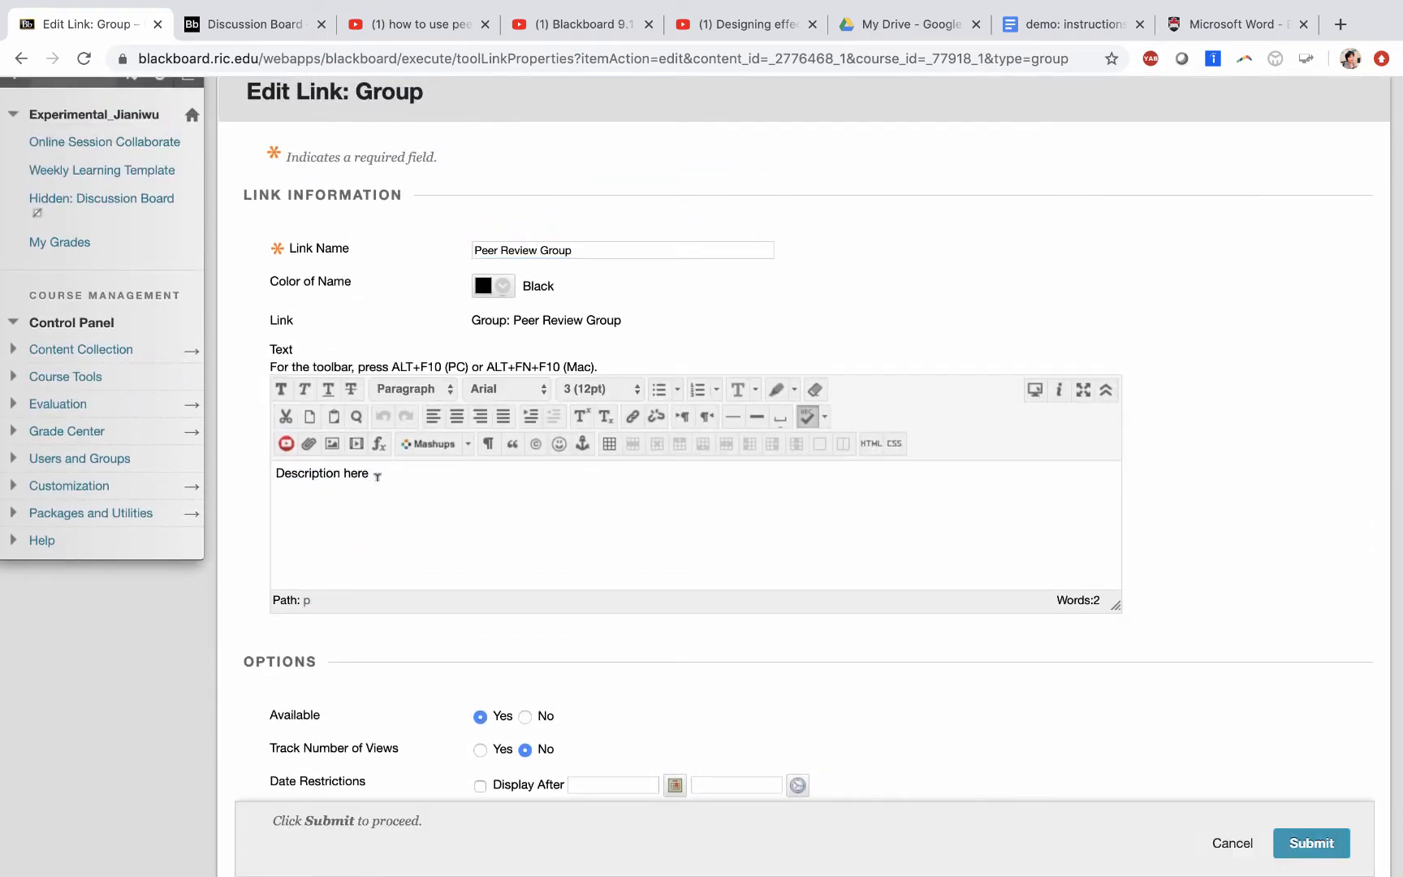
key("Return")
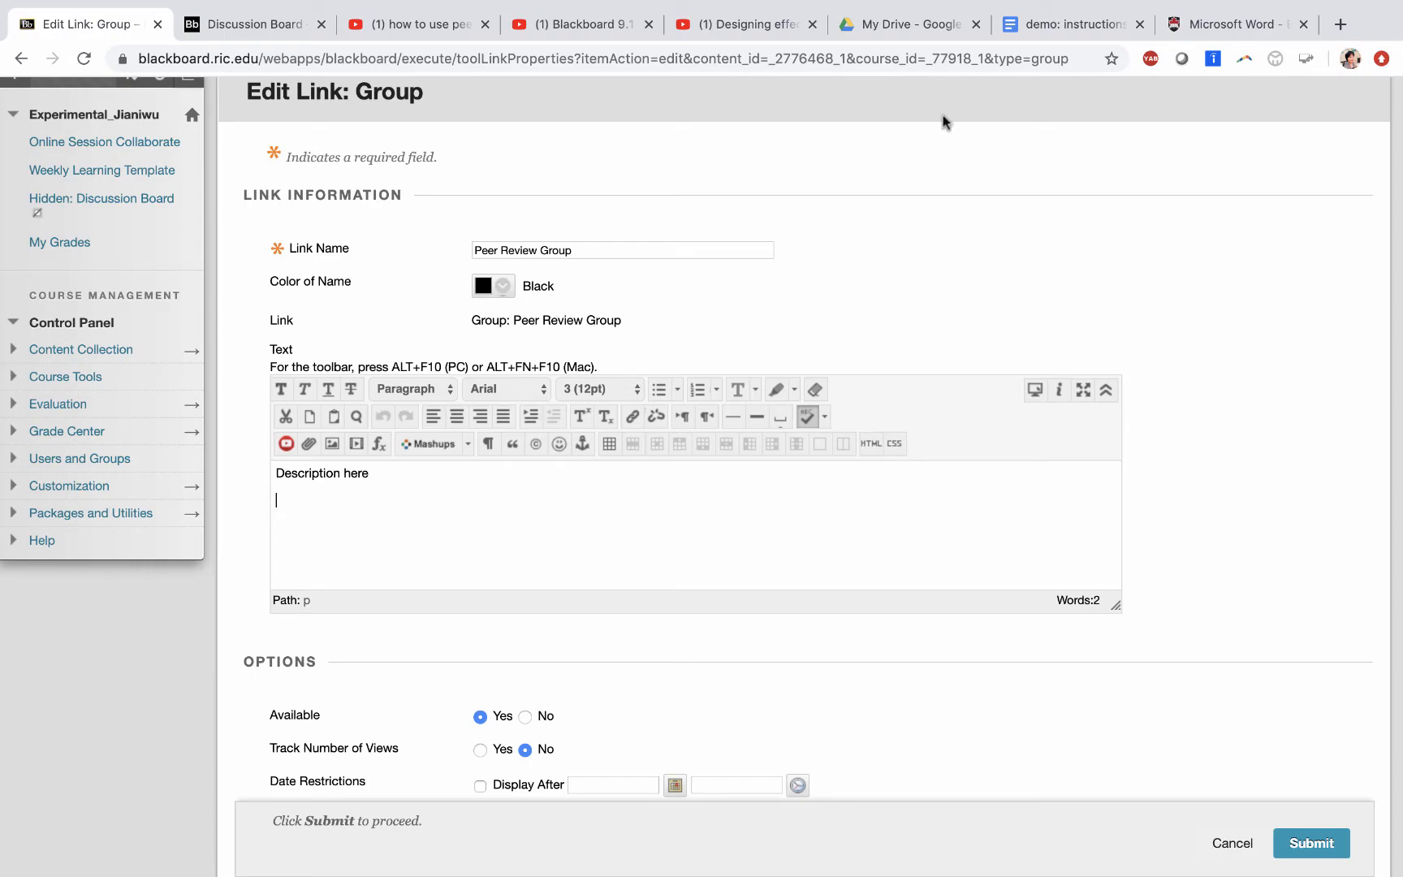
Switch to the "demo: instructions" Google Docs document and go to the Group Review Discussion Board Instructions.
left_click(1068, 32)
scroll(436, 426, "down", 7)
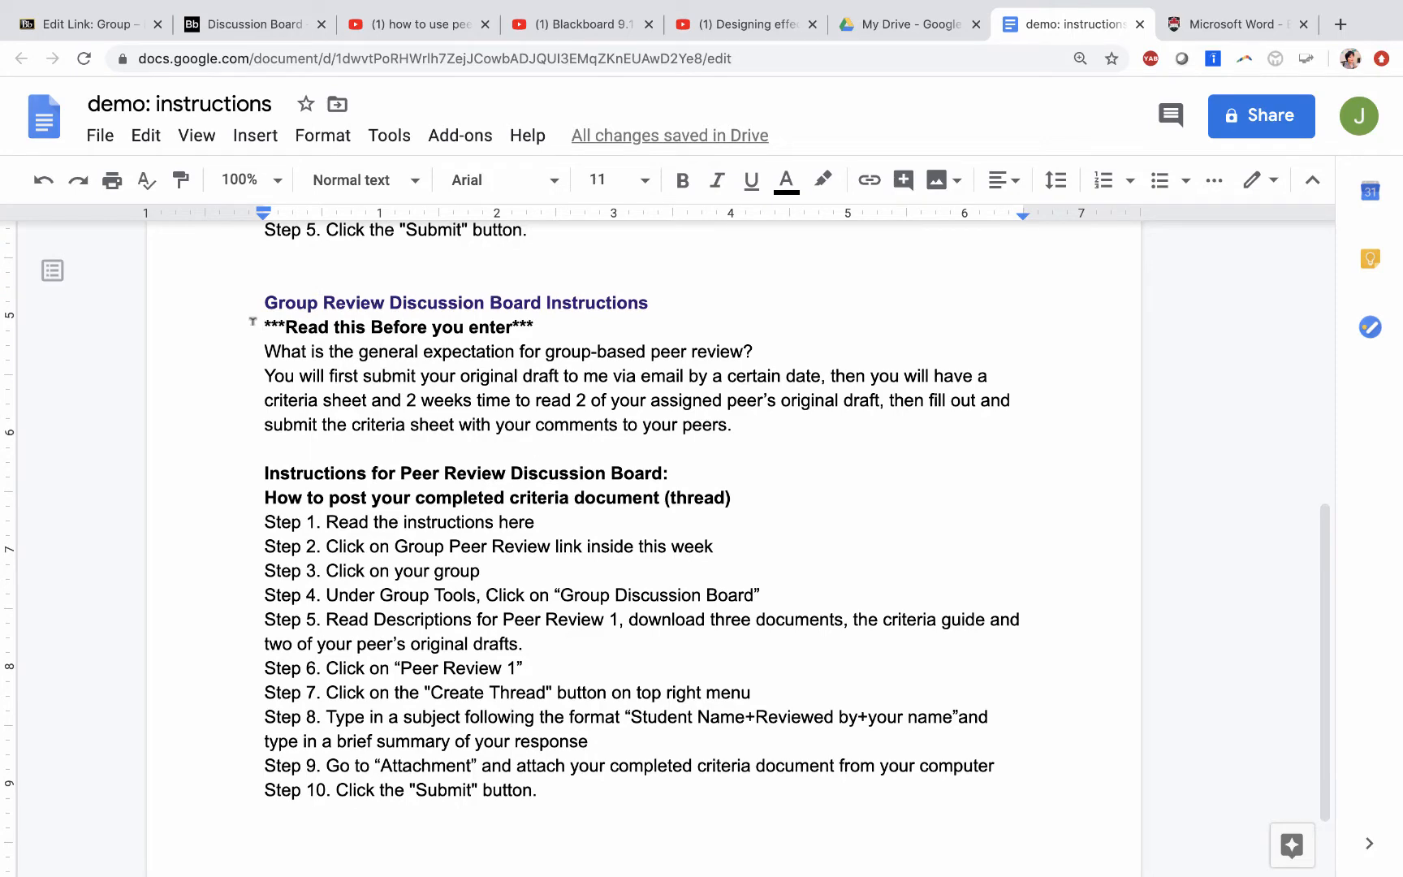
left_click(452, 573, "shift")
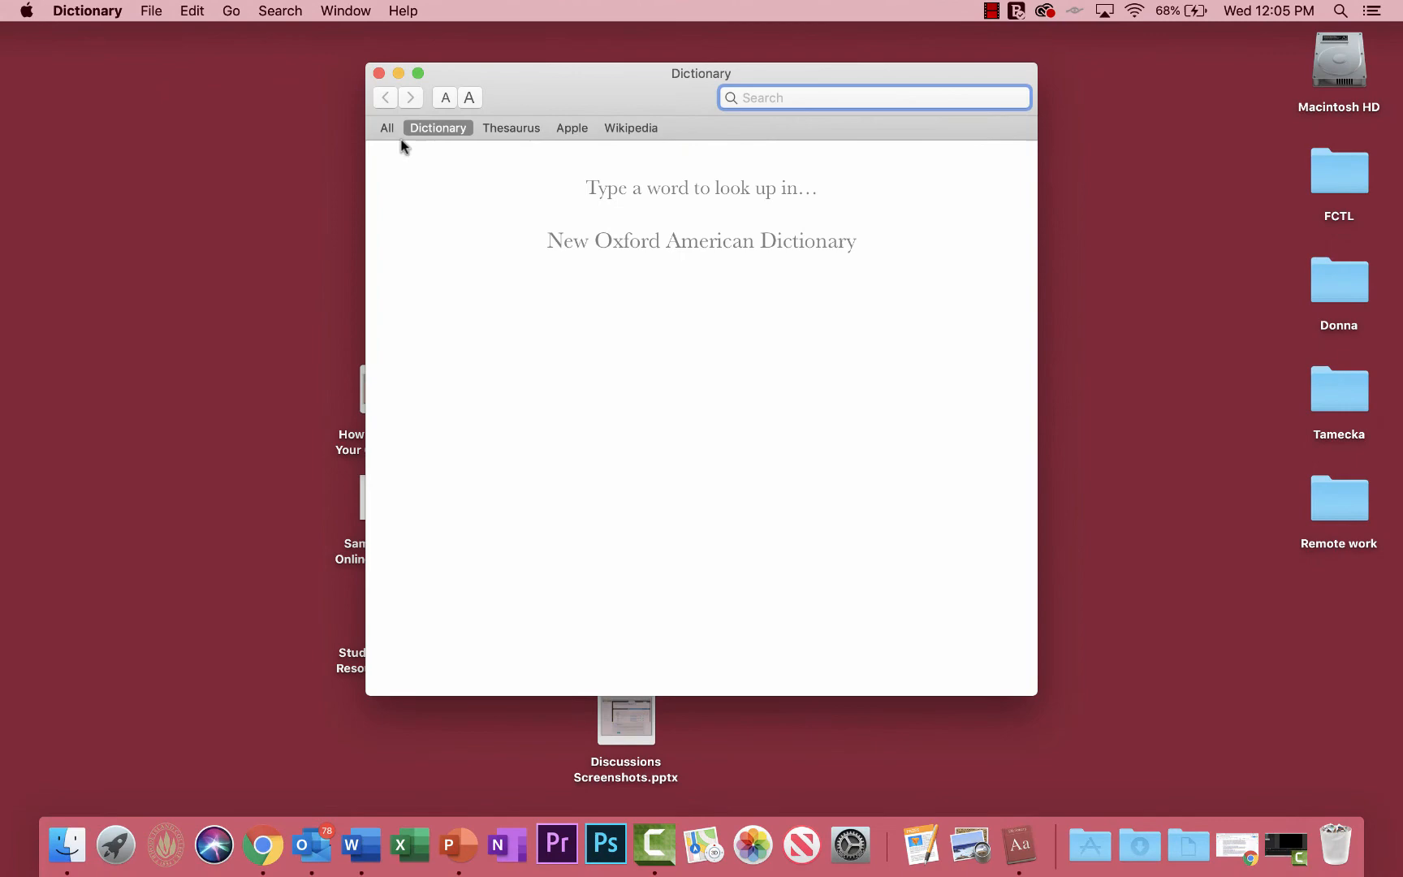
left_click(379, 73)
key("ctrl+Up")
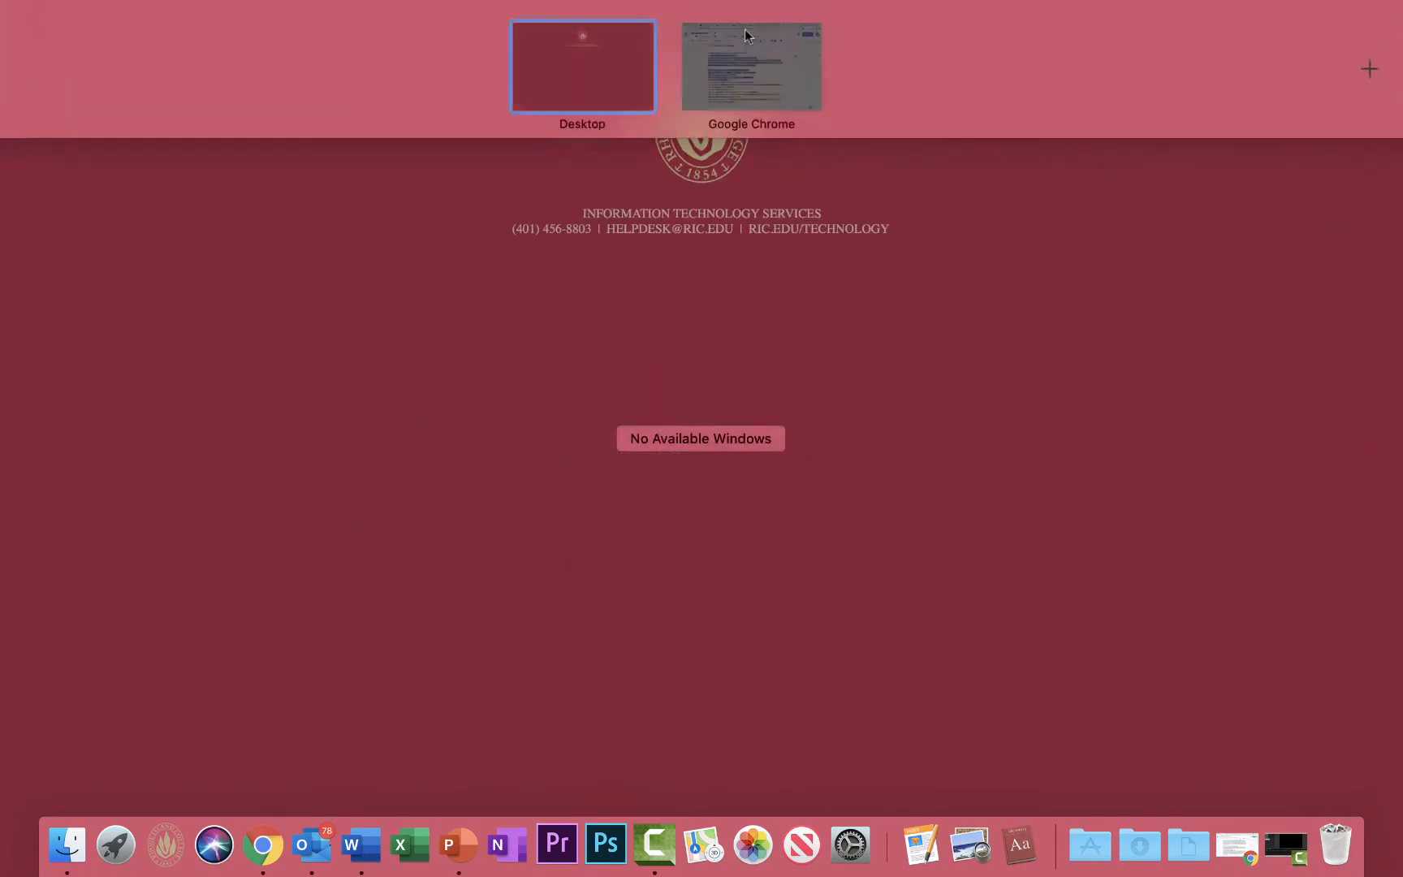
left_click(744, 28)
Copy the group review instructions from "***Read this Before you enter***" through Step 10.
left_click(293, 323)
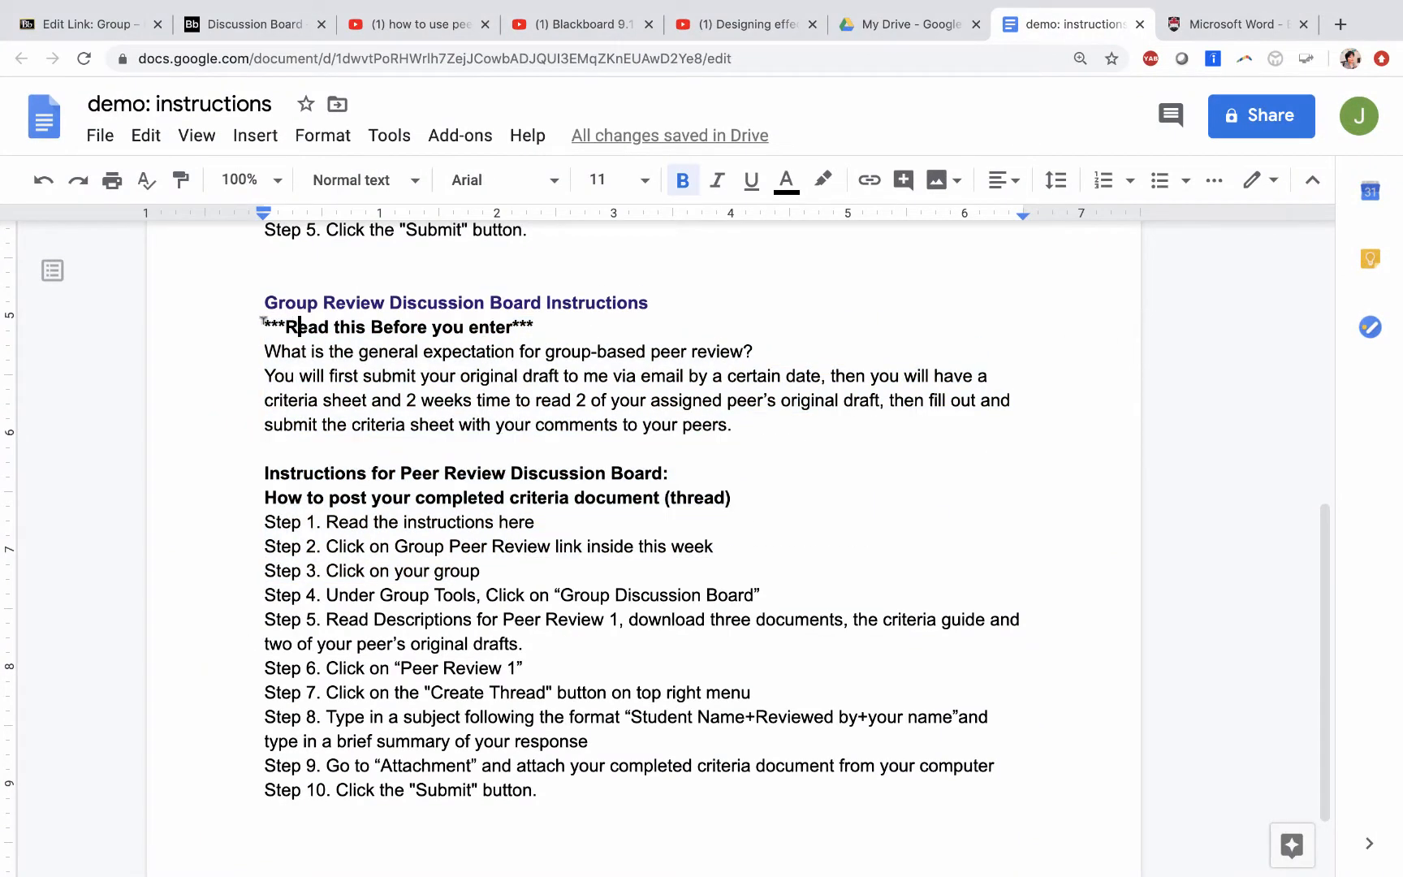
scroll(412, 495, "down", 2)
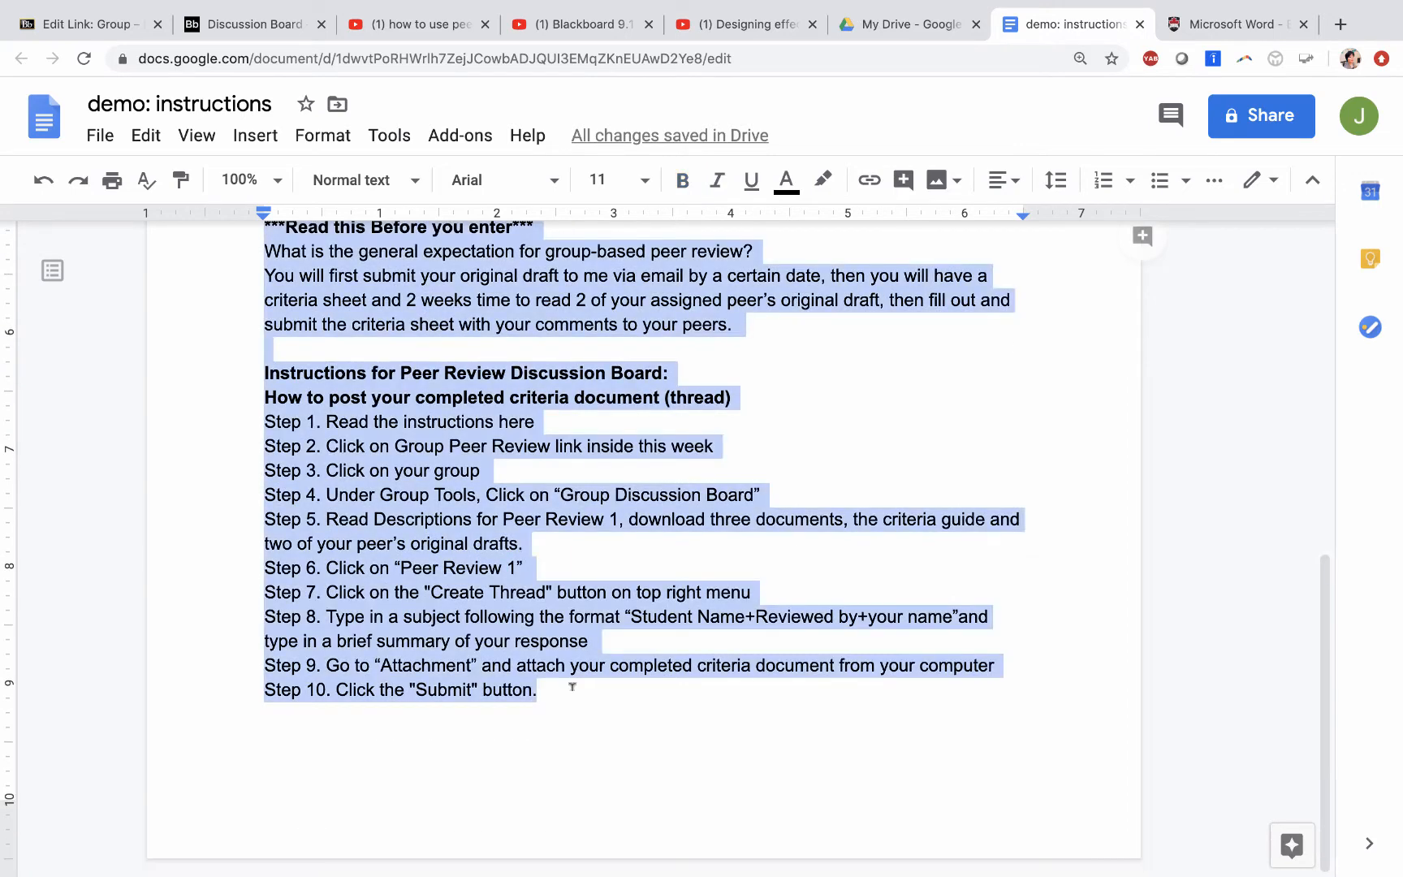
left_click(572, 686, "shift")
Back in Blackboard, replace the Peer Review Group link's description with the copied instructions and submit the link.
left_click(89, 25)
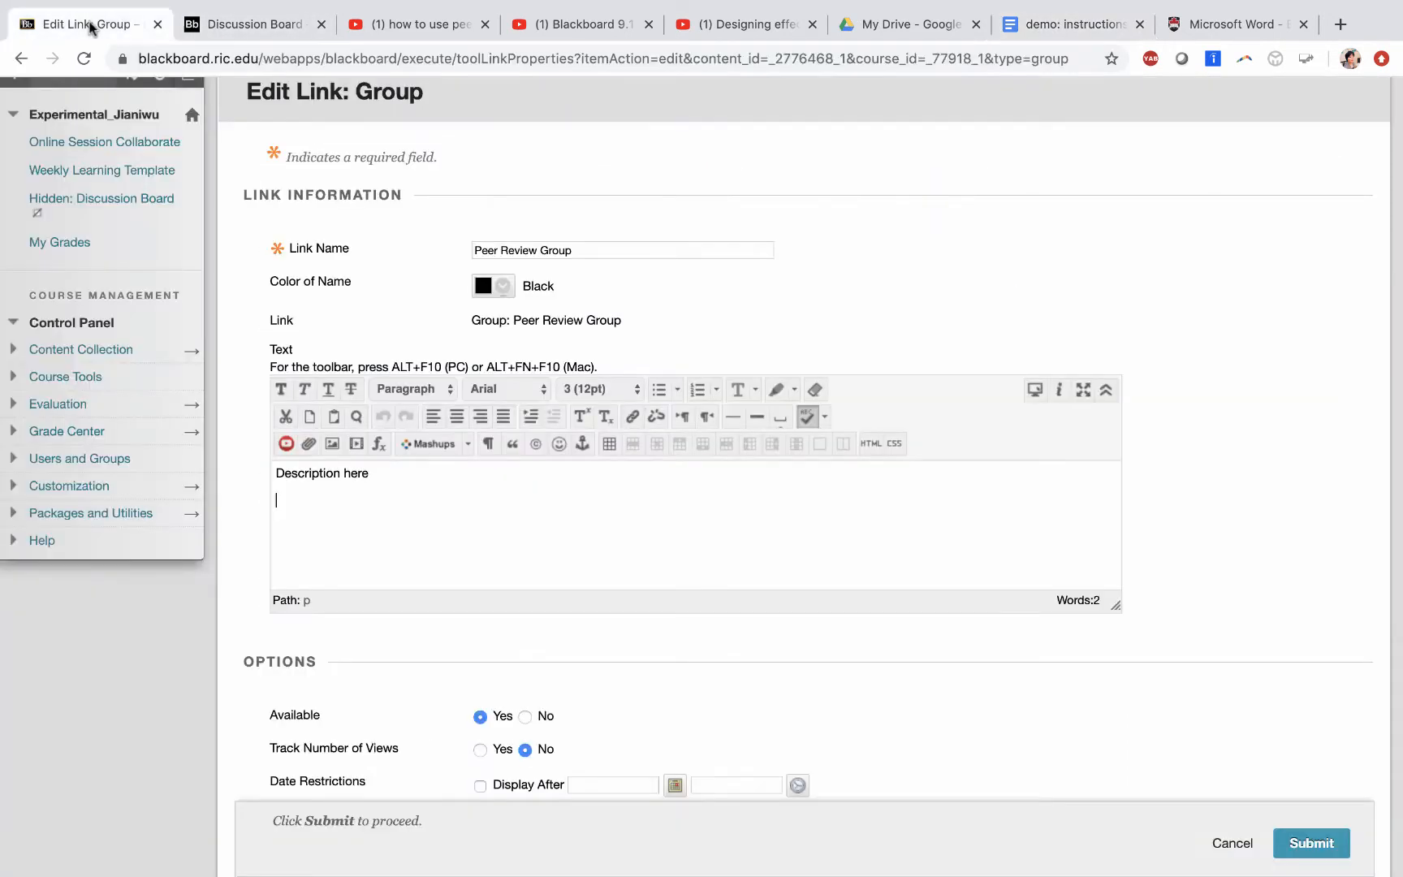
triple_click(344, 472)
key("super+v")
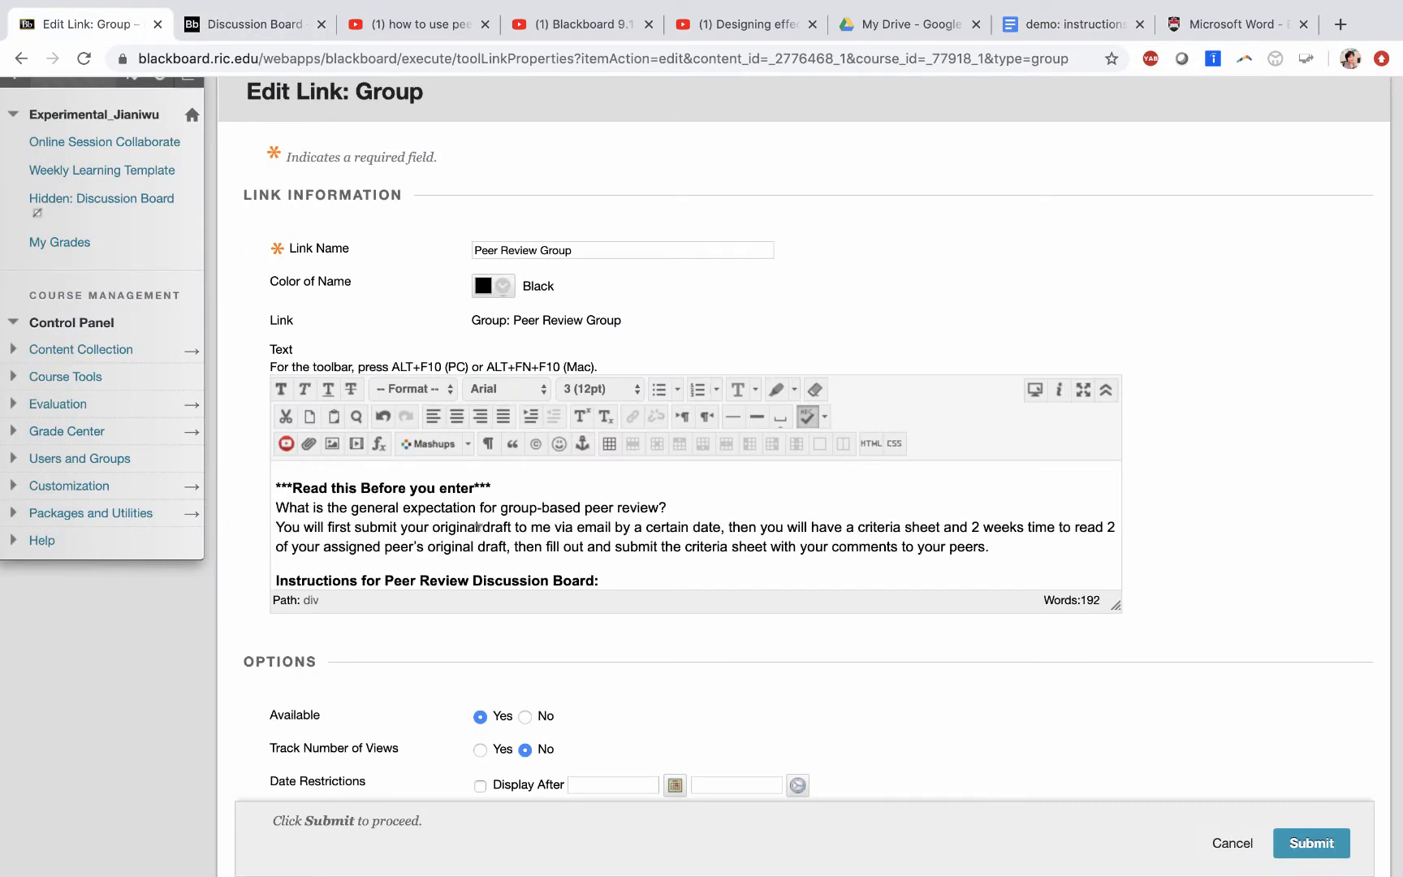
scroll(479, 526, "down", 10)
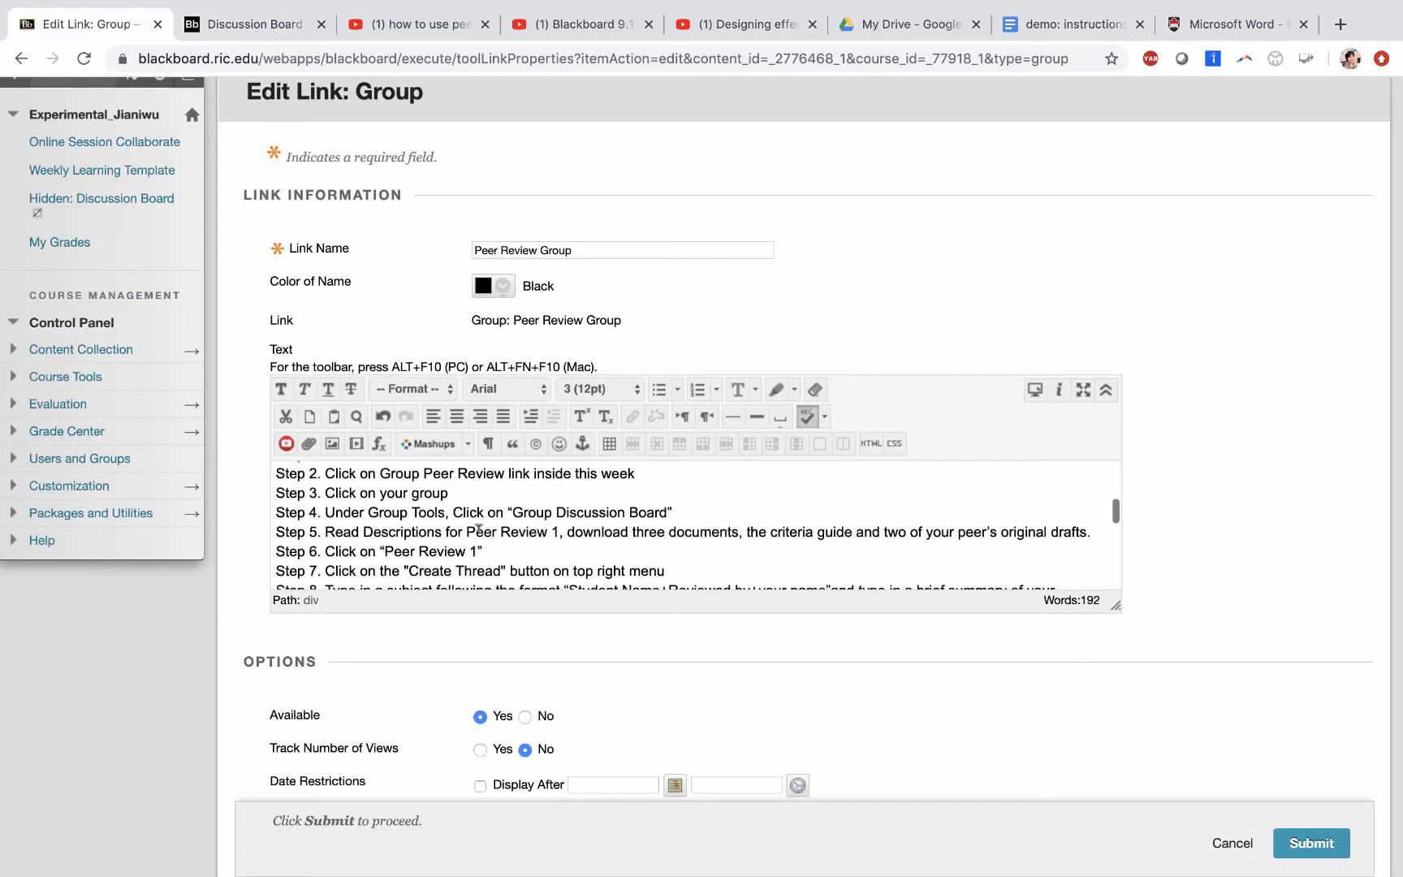
left_click(1296, 841)
scroll(865, 686, "down", 10)
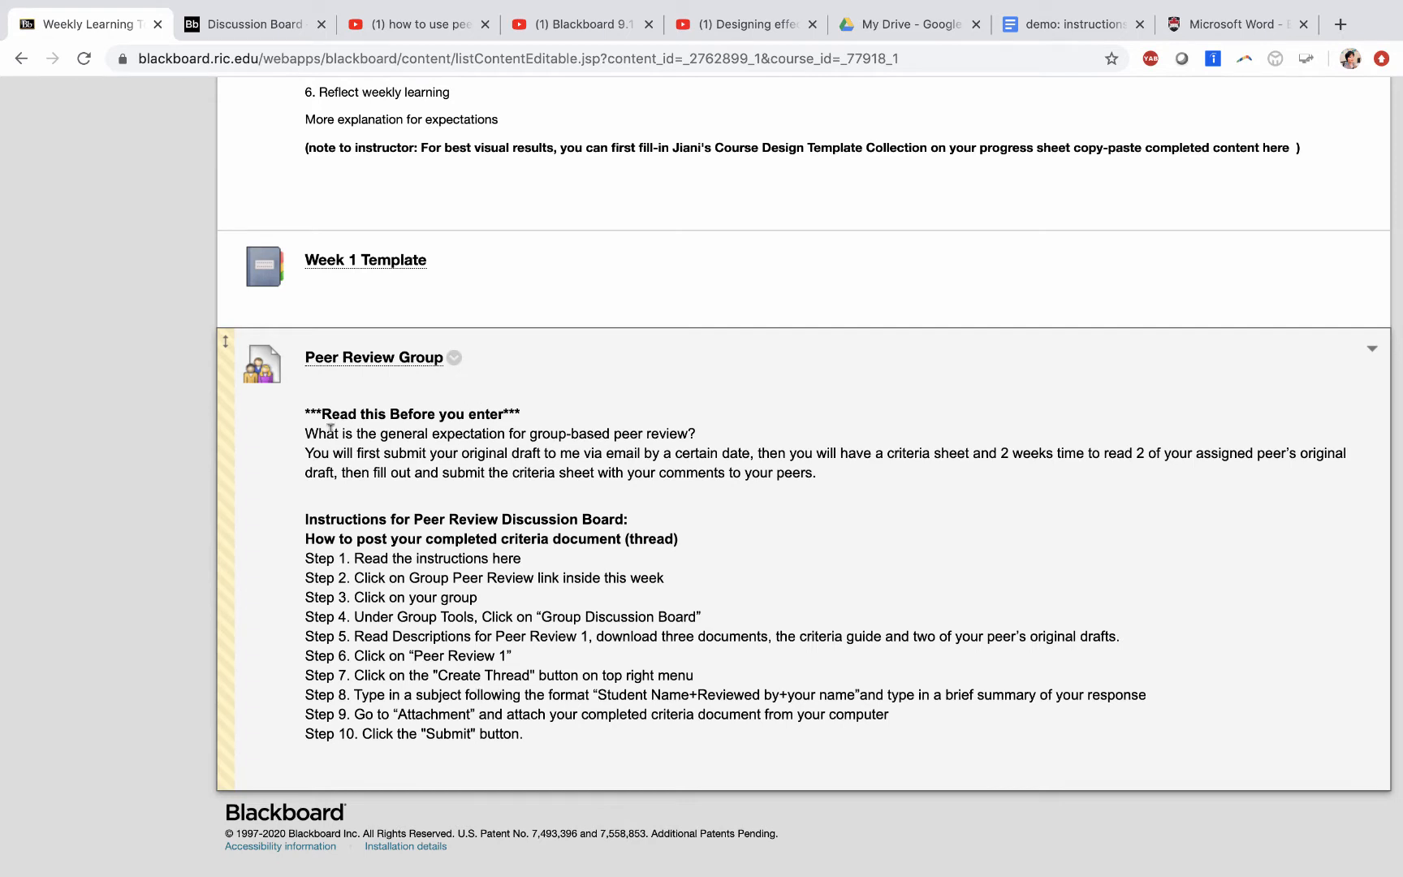
Open the Group Discussion Board of Peer Review Group 1 through the Peer Review Group link.
left_click(387, 359)
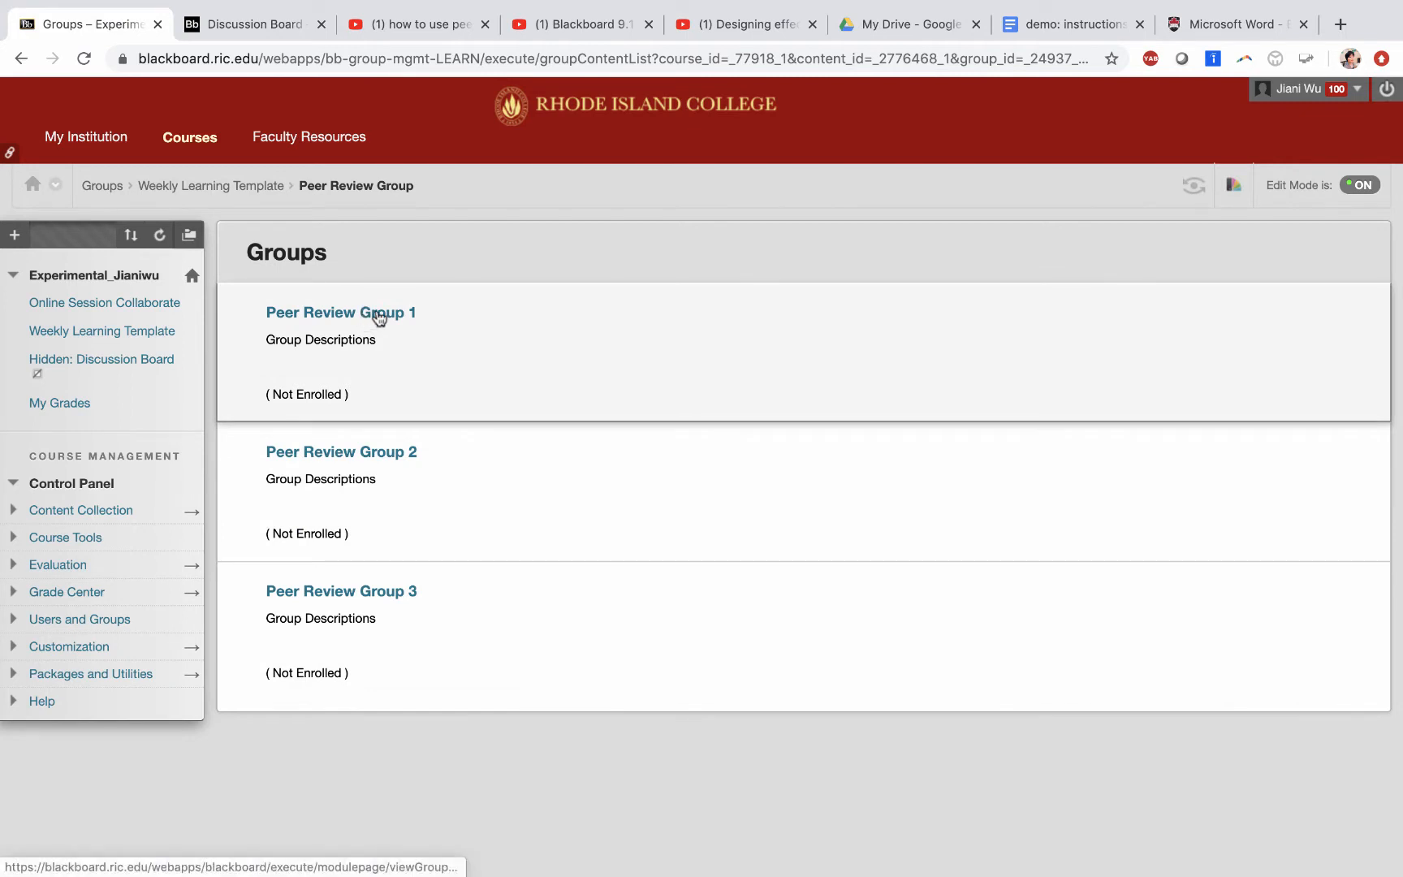
left_click(378, 317)
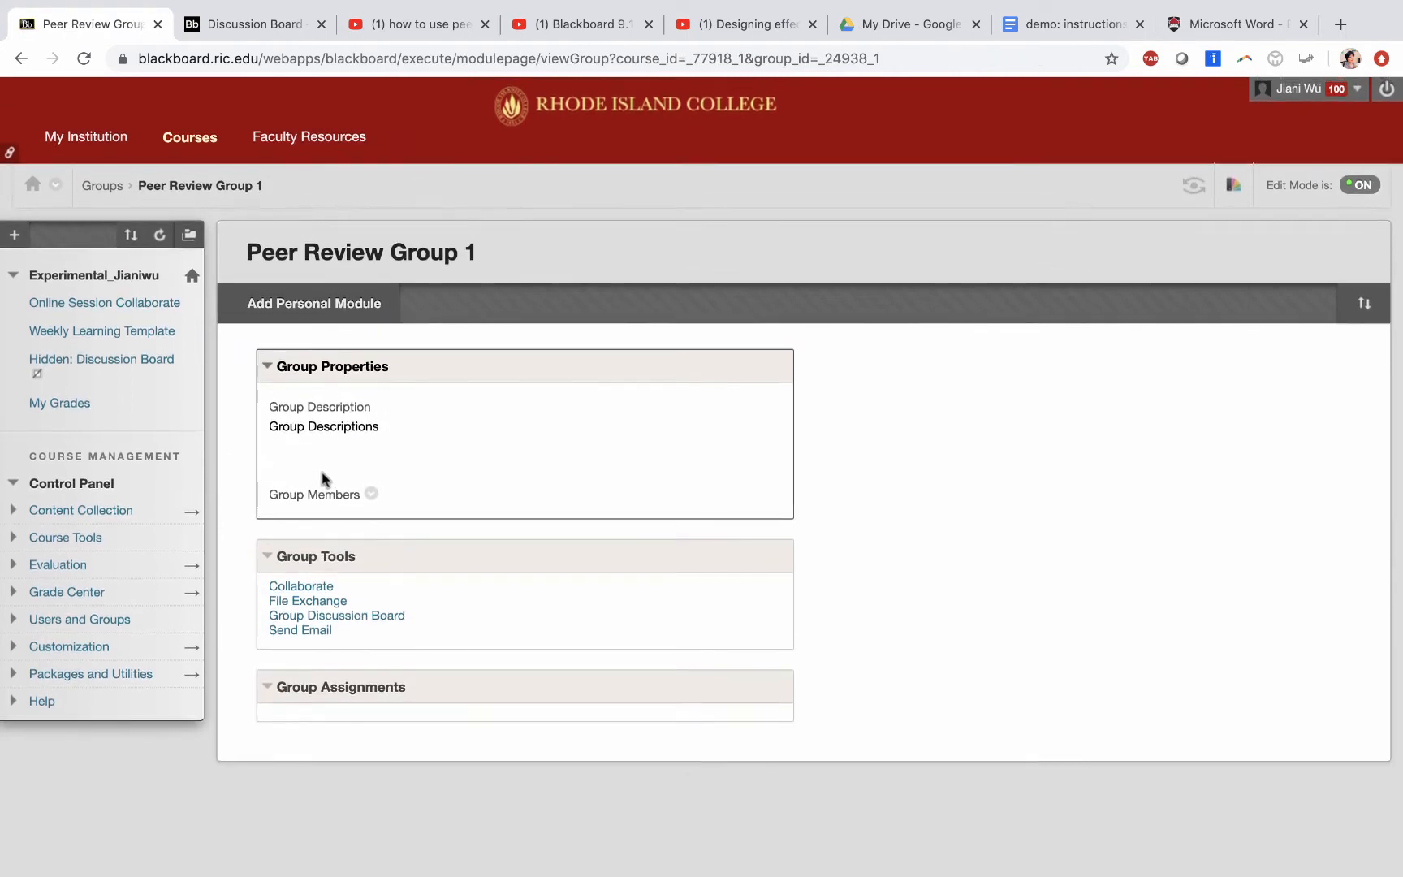
left_click(349, 621)
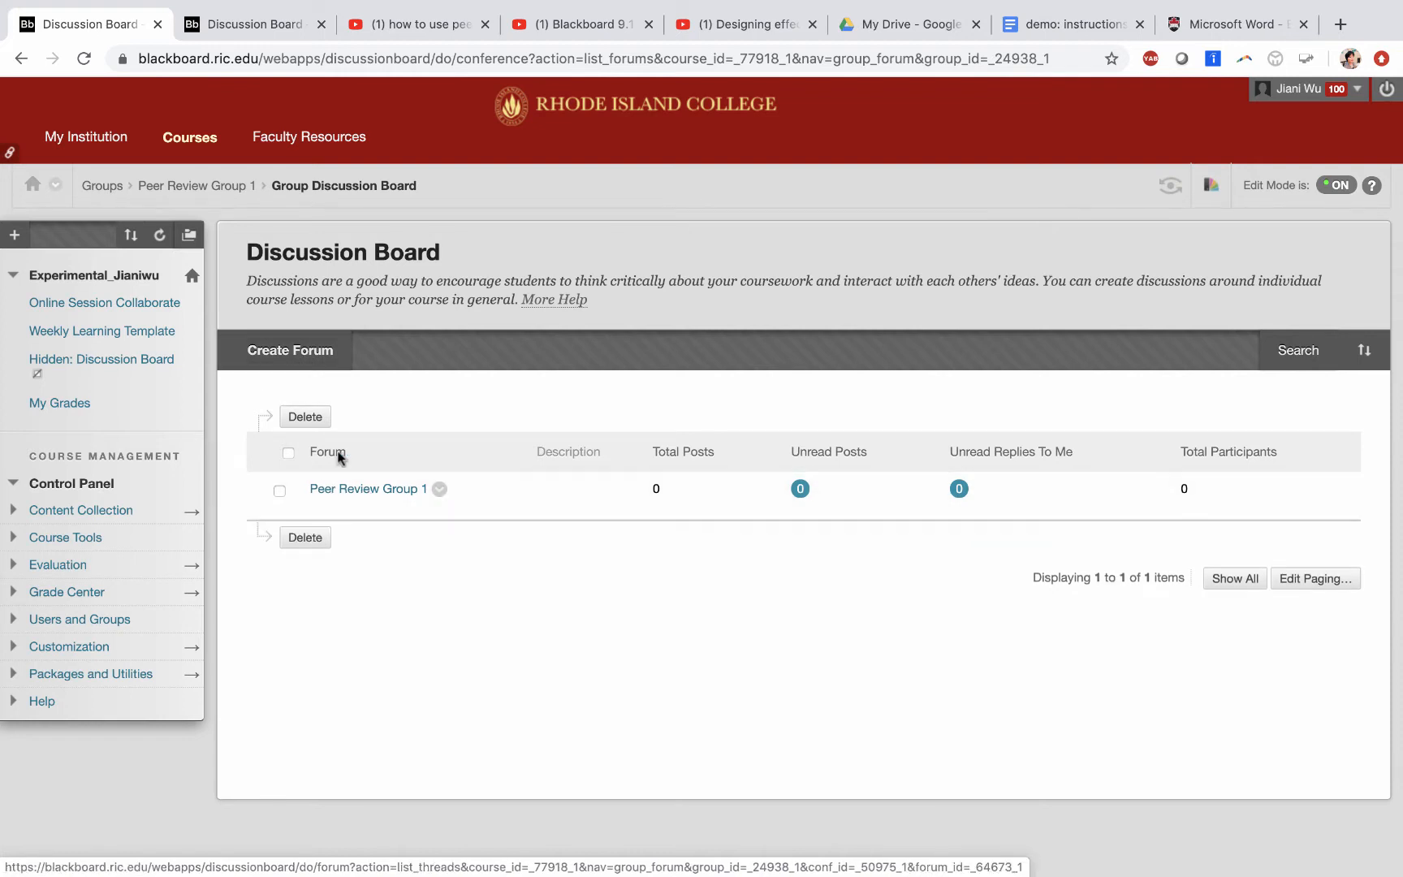
Start a new forum in the group discussion board and name it "Peer Review 1".
left_click(286, 354)
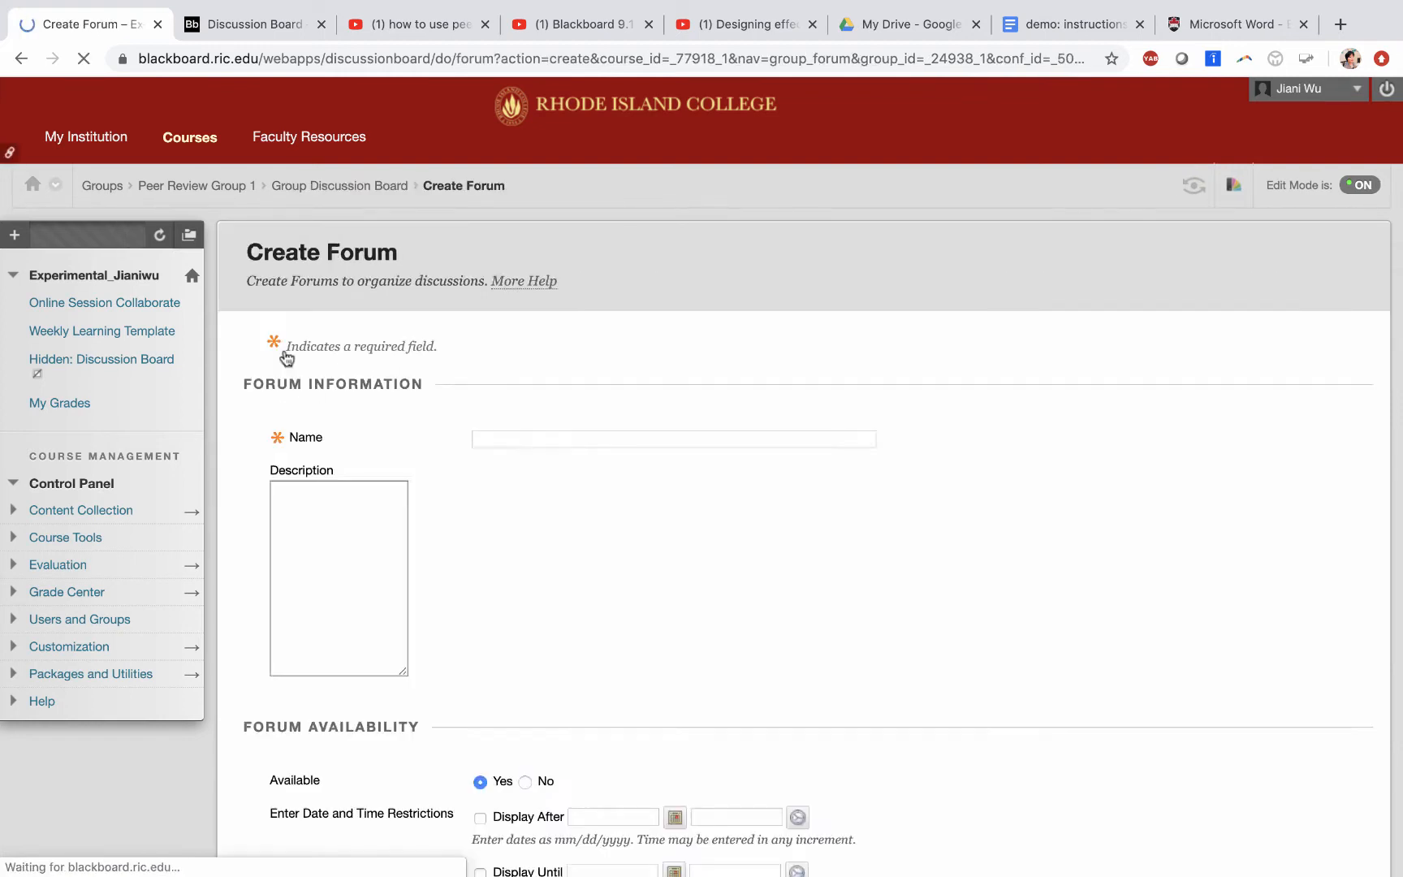
left_click(493, 439)
type("Peer ")
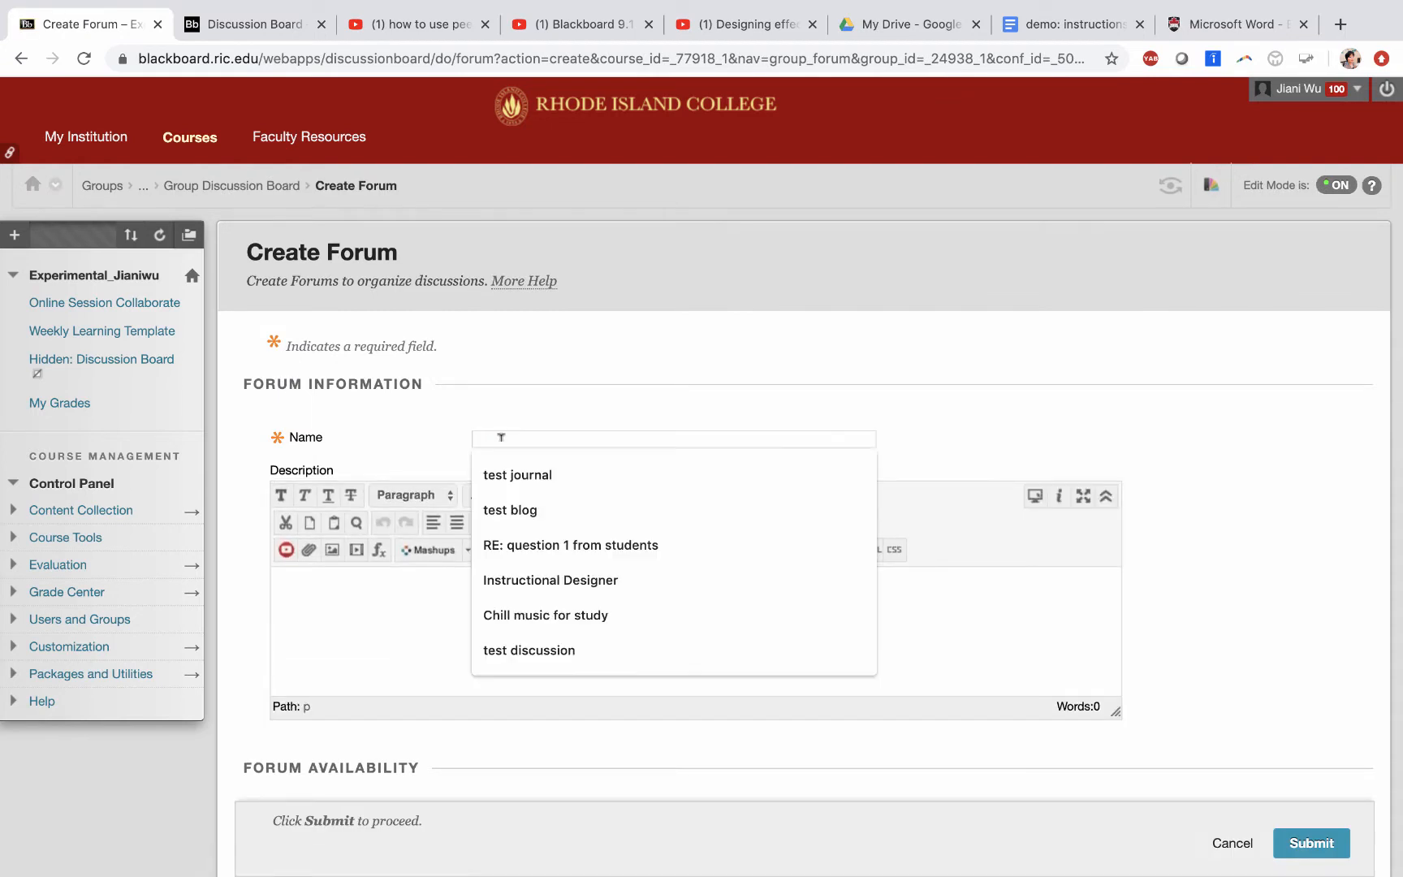
type("Review ")
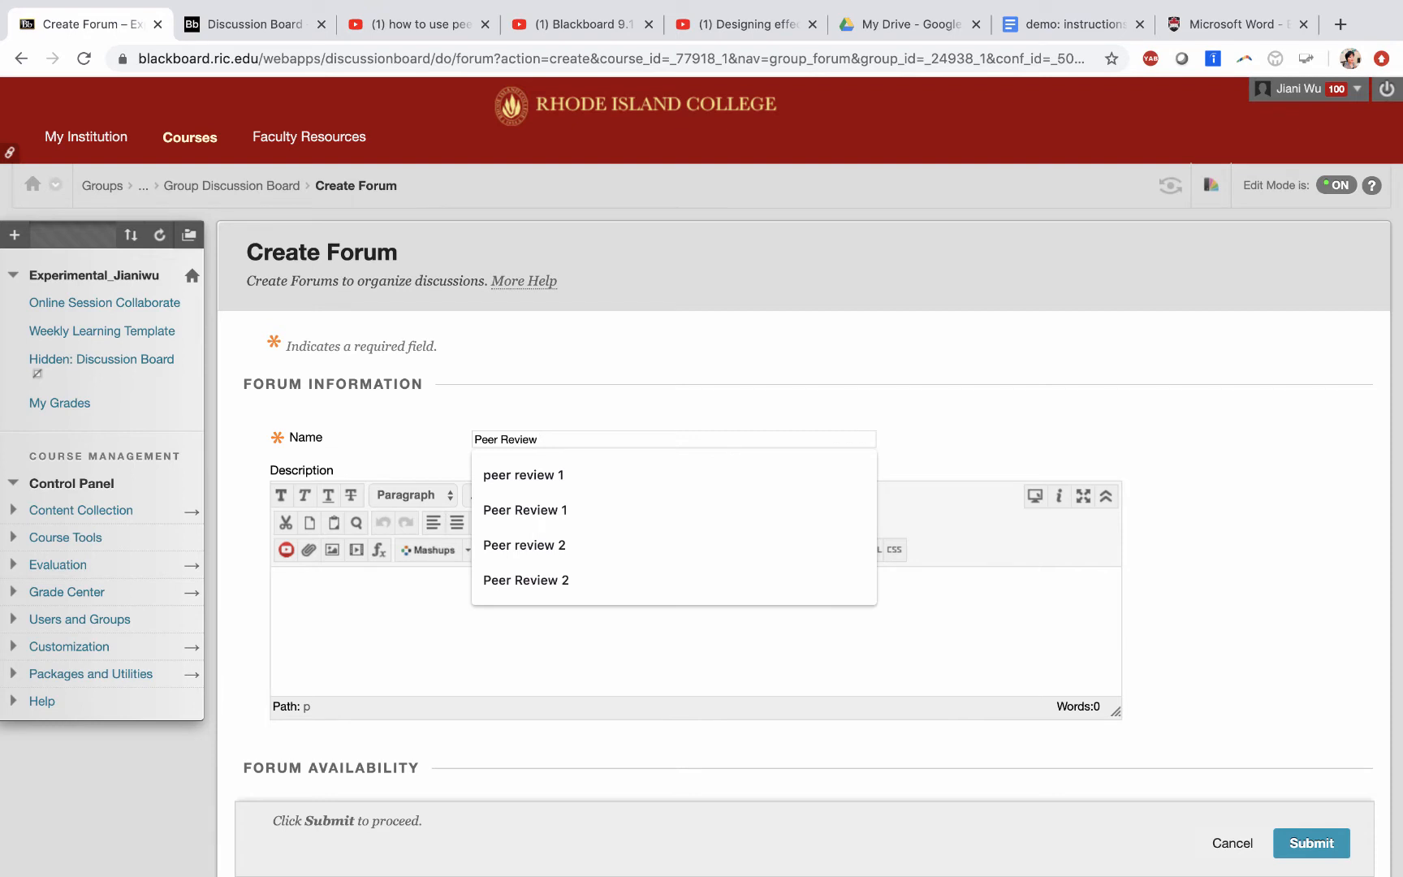
type("assignment")
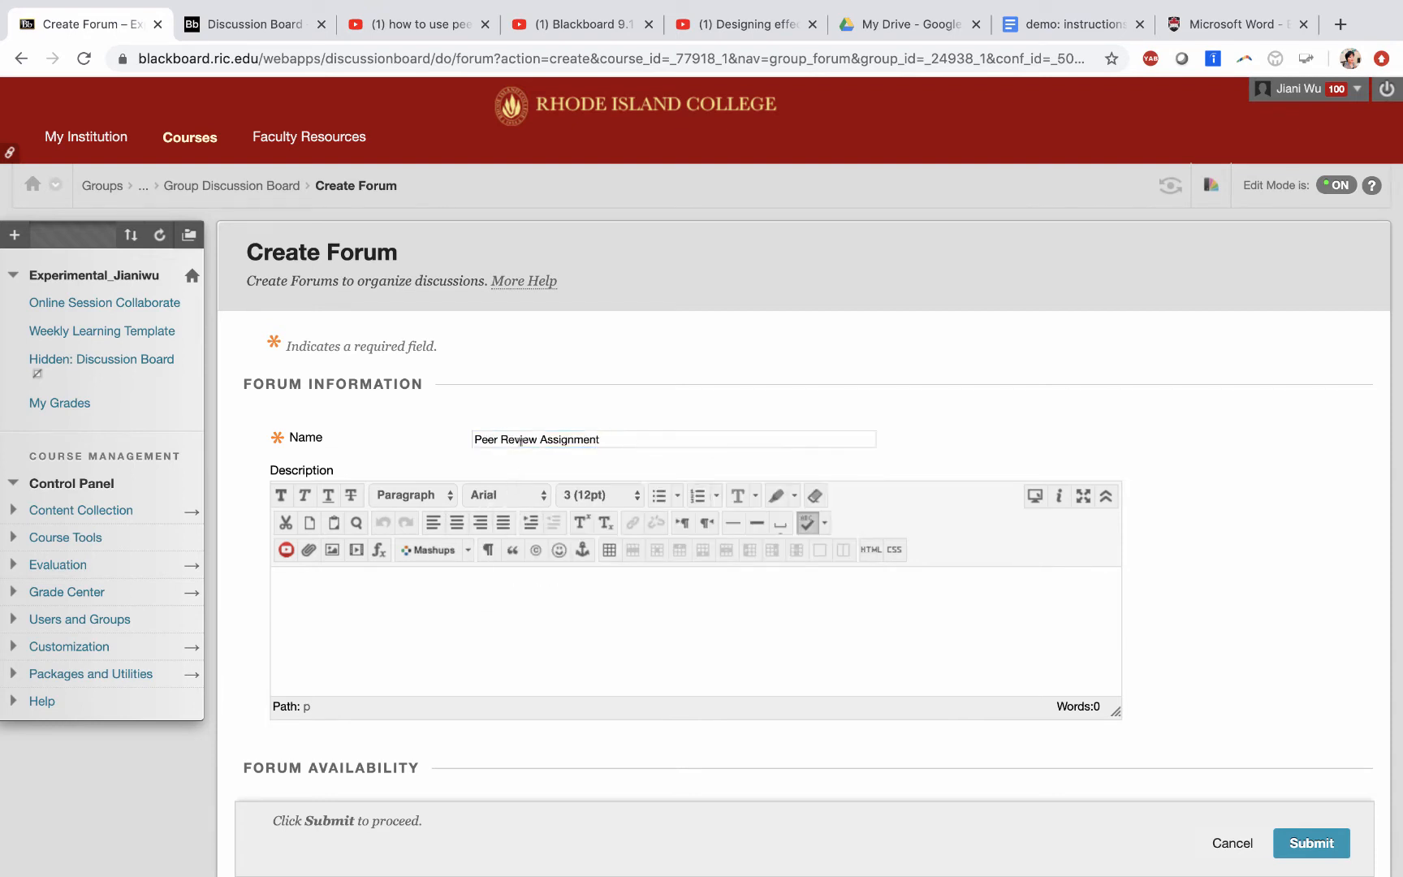
double_click(561, 439)
type("1")
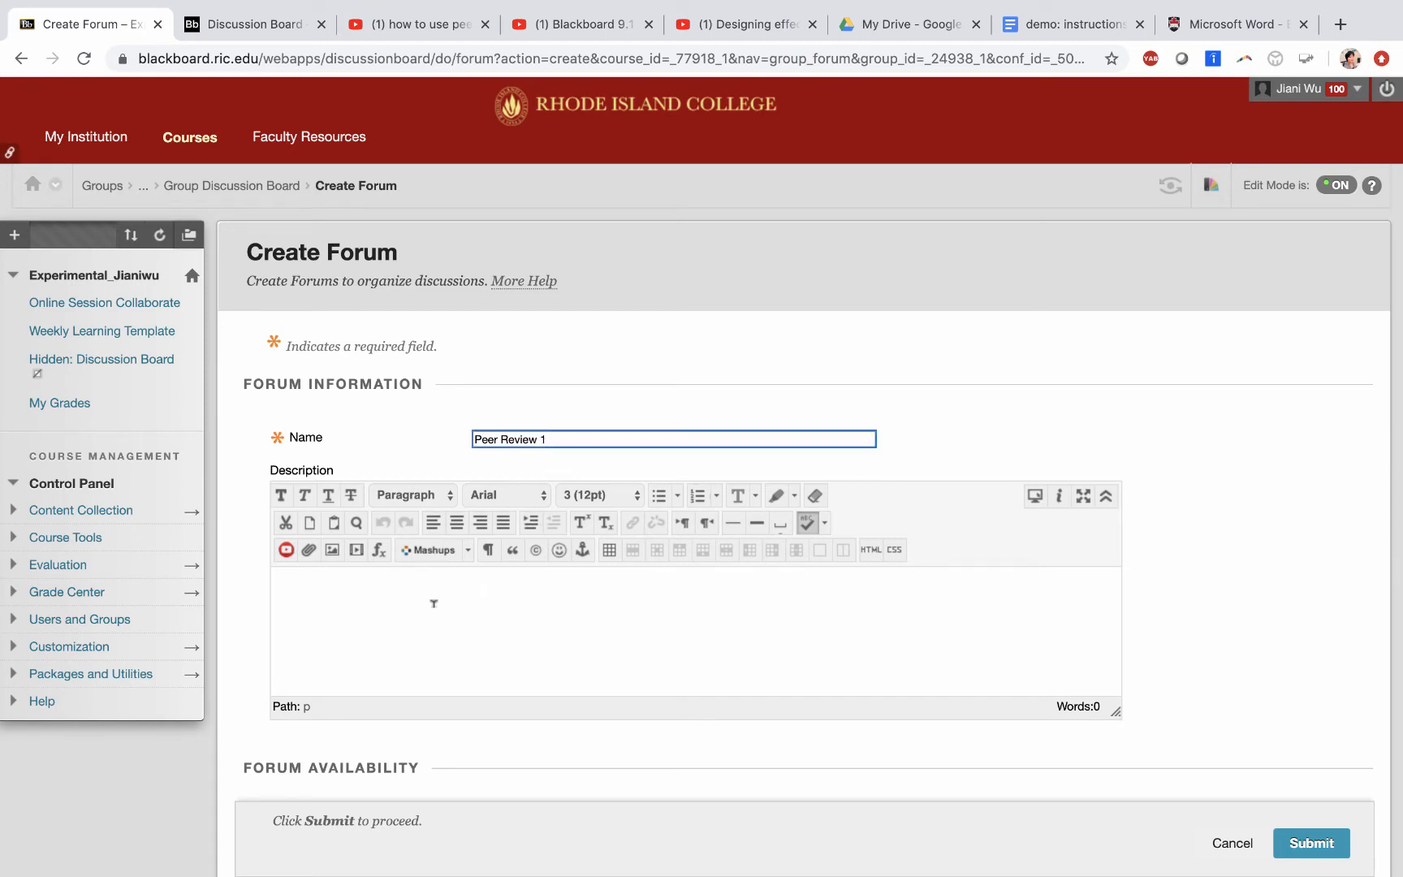
Enter "Detailed instructions about peer review" in the forum description, followed by a blank line.
left_click(398, 582)
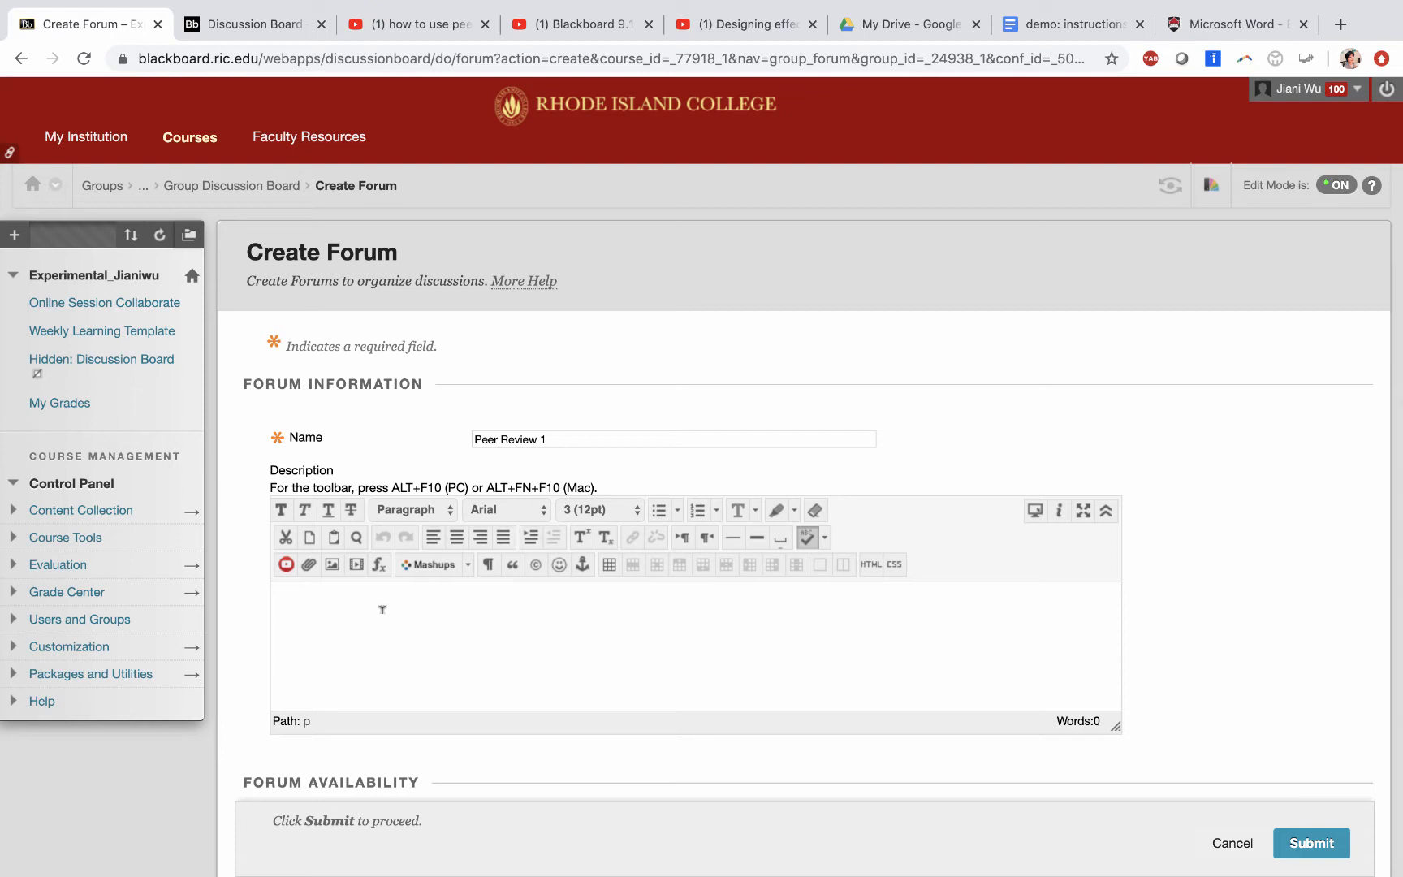
type("Detailed instructions")
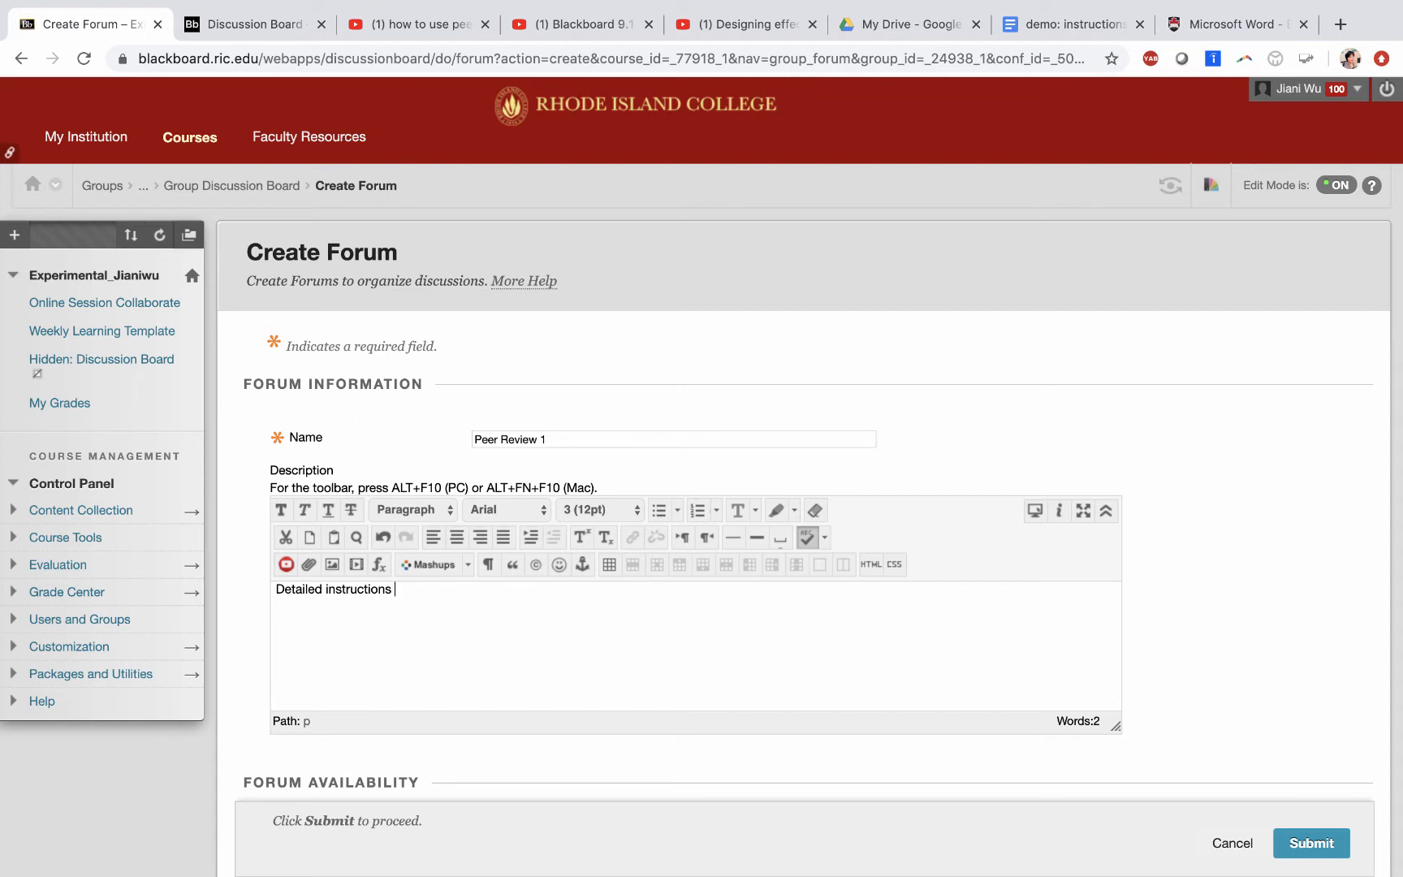
type(" about peer review")
key("Return")
key("Return")
key("Return")
key("Return")
key("Return")
key("Return")
key("Return")
key("Return")
key("BackSpace")
key("BackSpace")
key("BackSpace")
key("BackSpace")
key("BackSpace")
key("BackSpace")
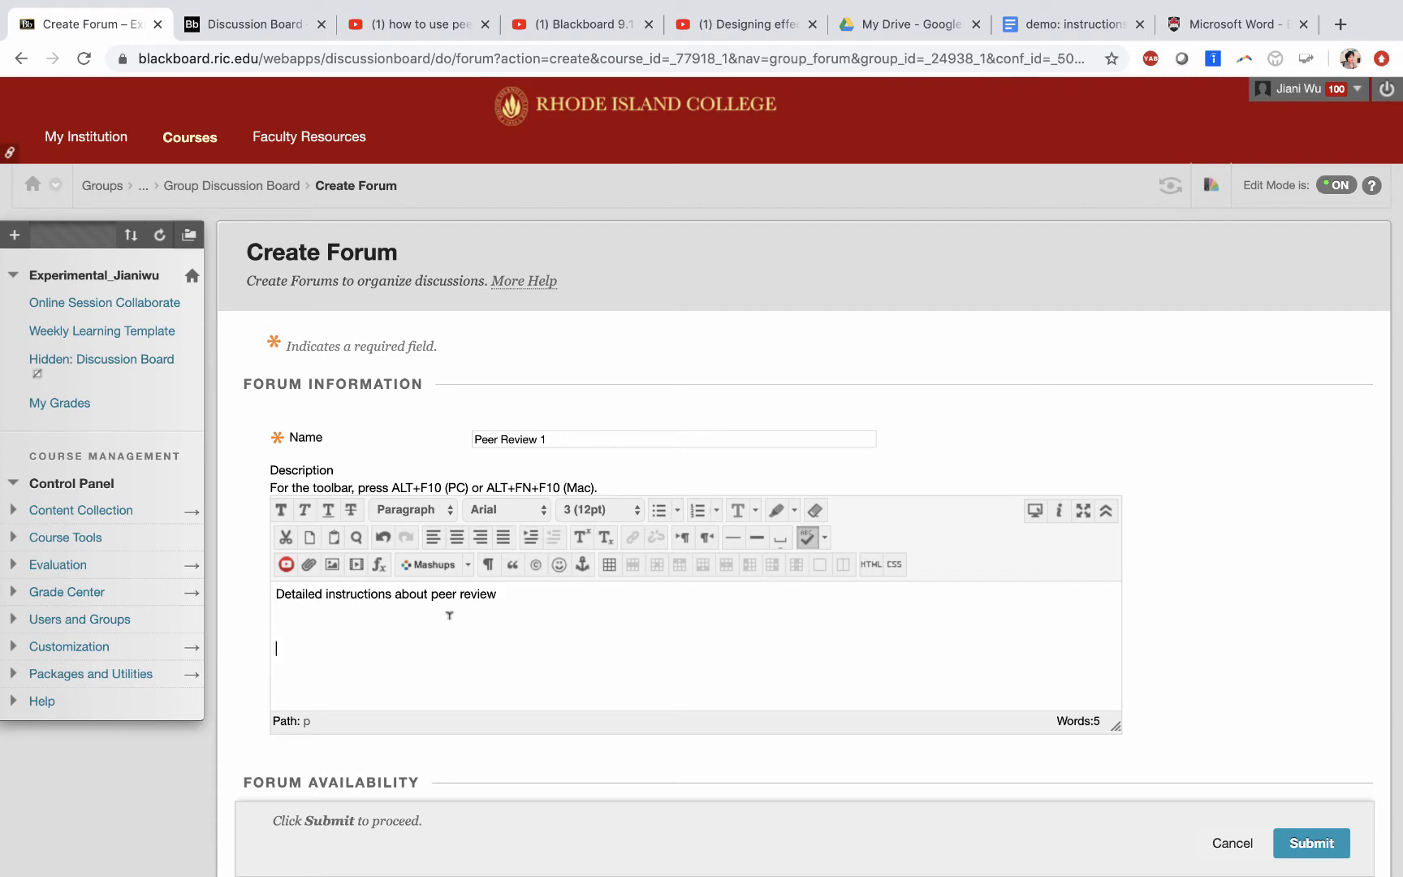
Add the lines "criteria sheet" and "Original Draft from Student 1" to the forum description, separated by a blank line.
type("criteria sheet")
scroll(400, 614, "down", 2)
scroll(401, 613, "up", 1)
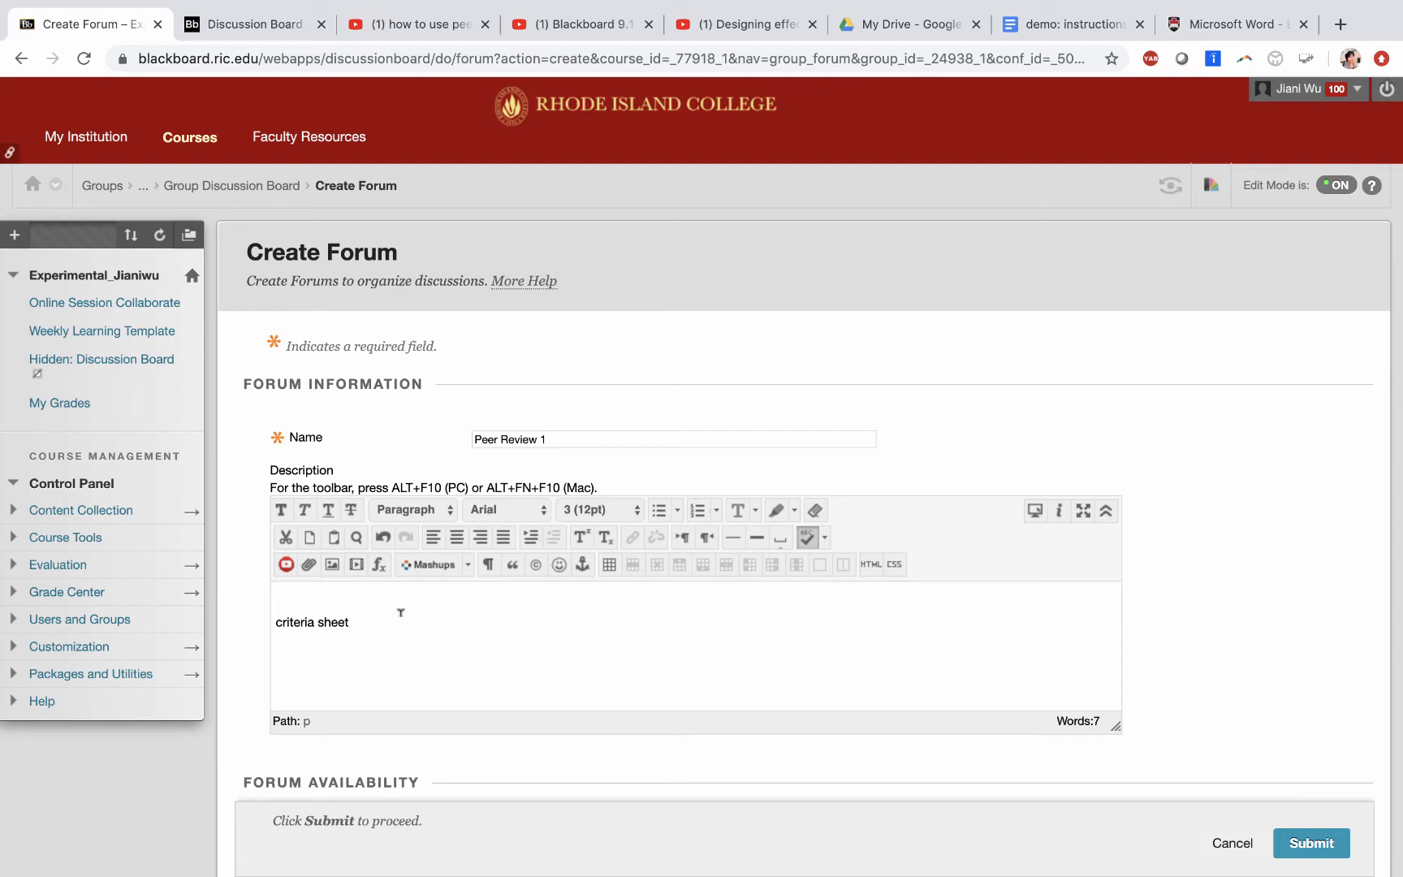
type("Original Draft from Student ")
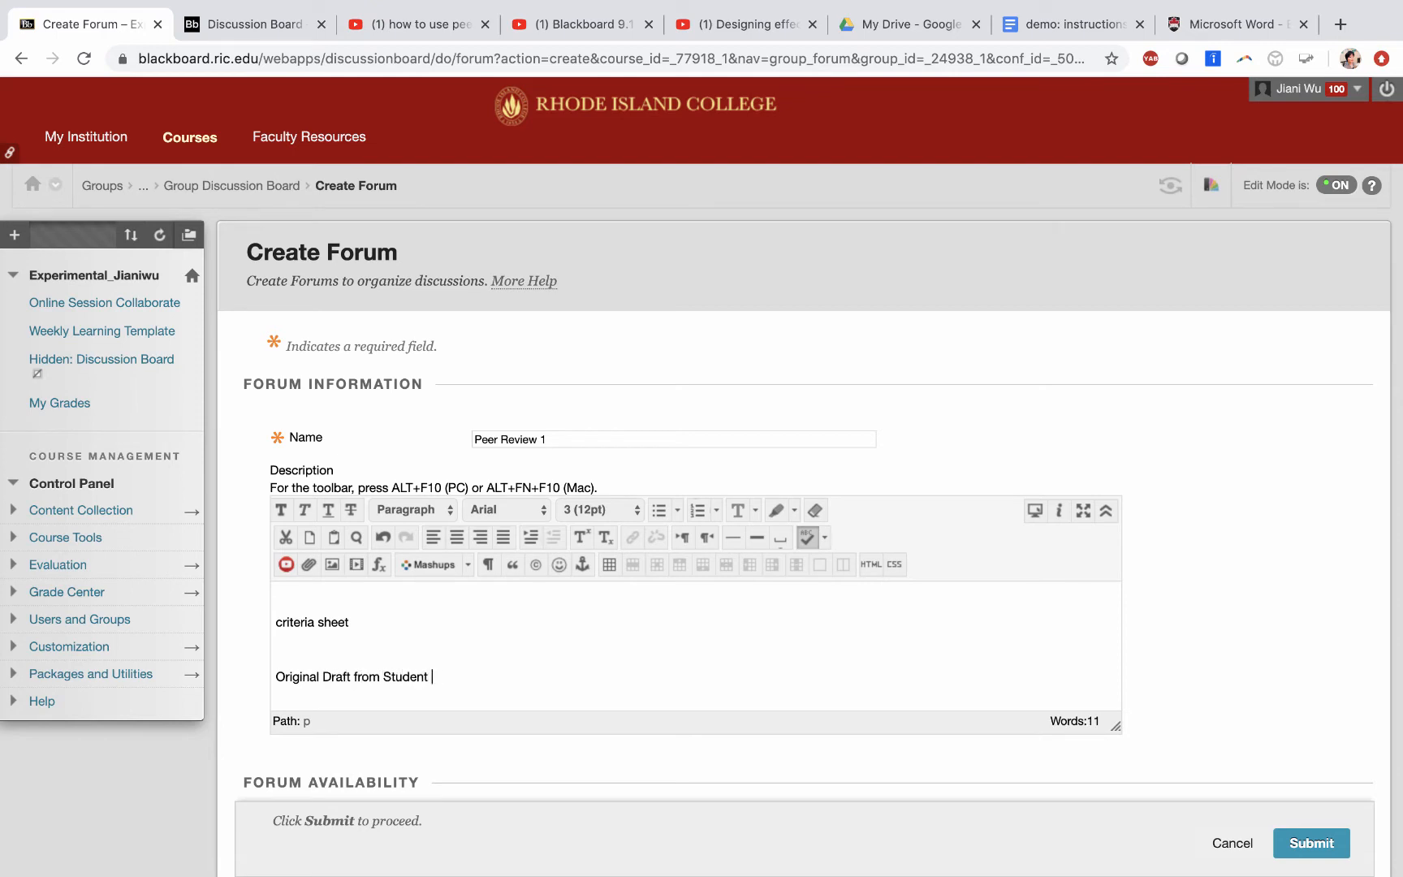
type("1")
key("Return")
key("Return")
Add the line "Original Draft from Student 2" to the forum description and fix any misspelling in it.
type("Origi")
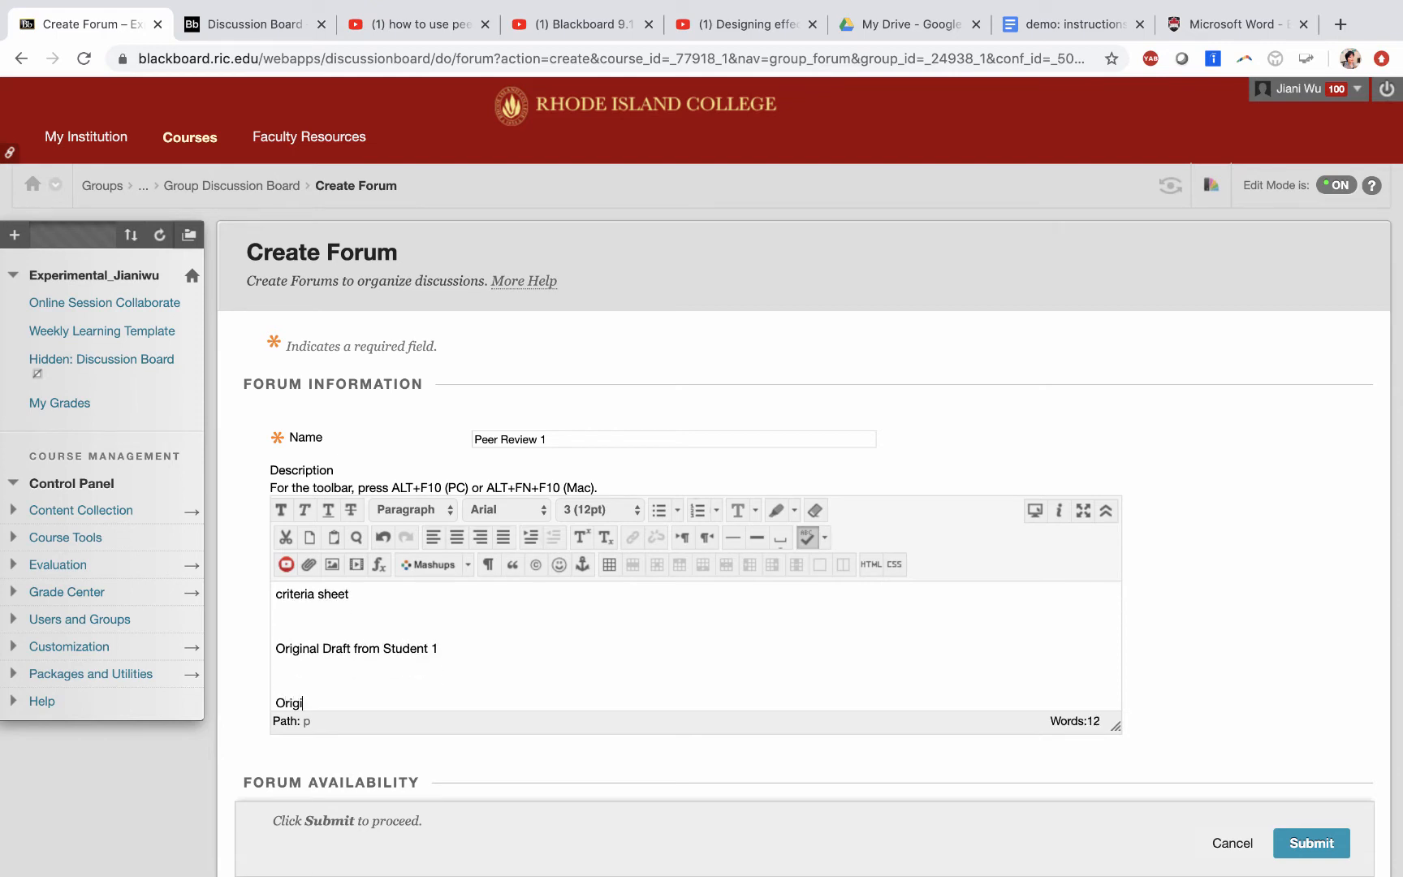
type("nral Draft from Student 2")
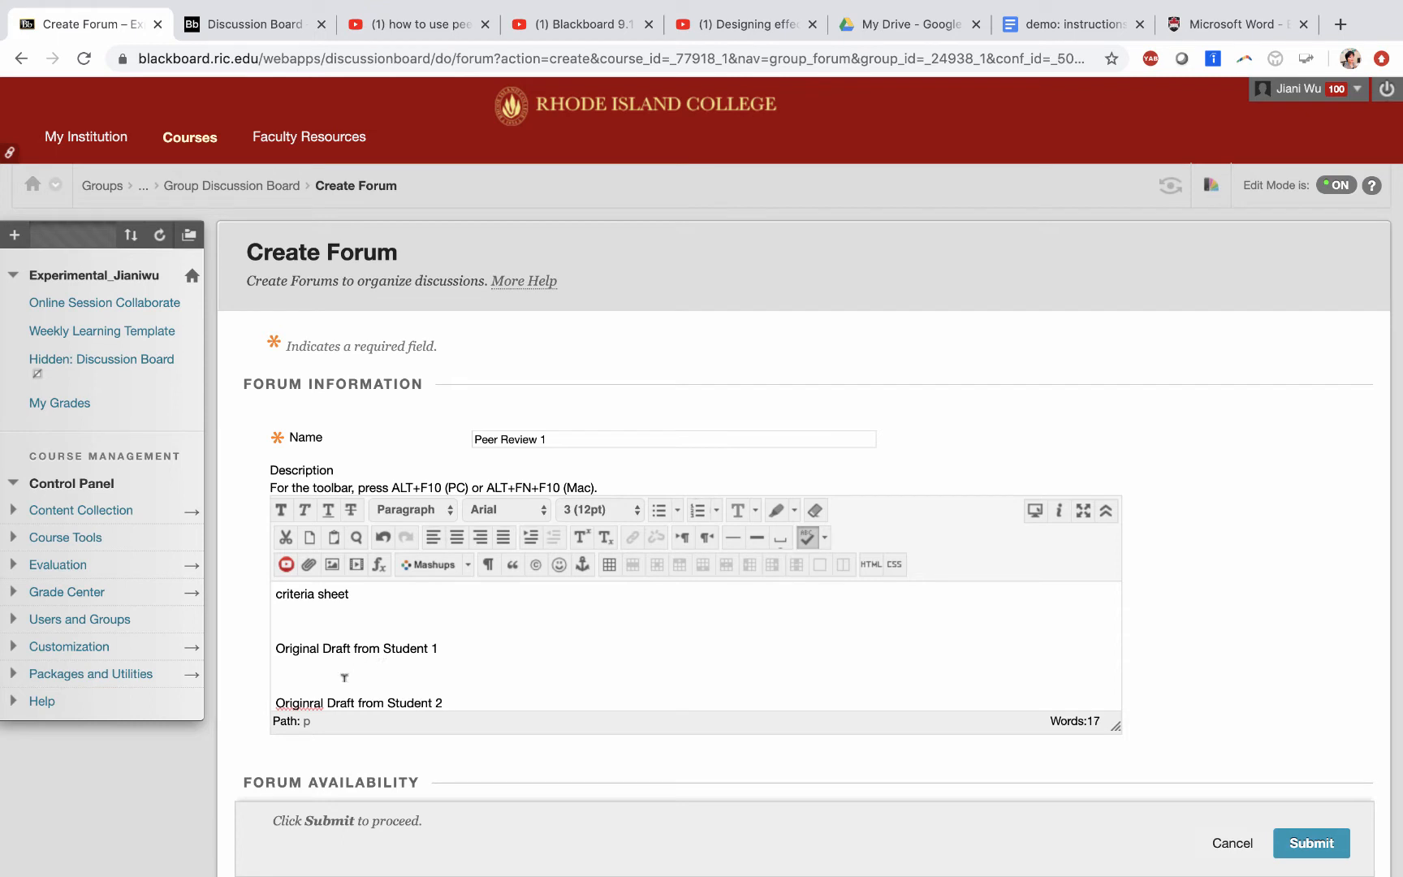
right_click(302, 704)
left_click(311, 742)
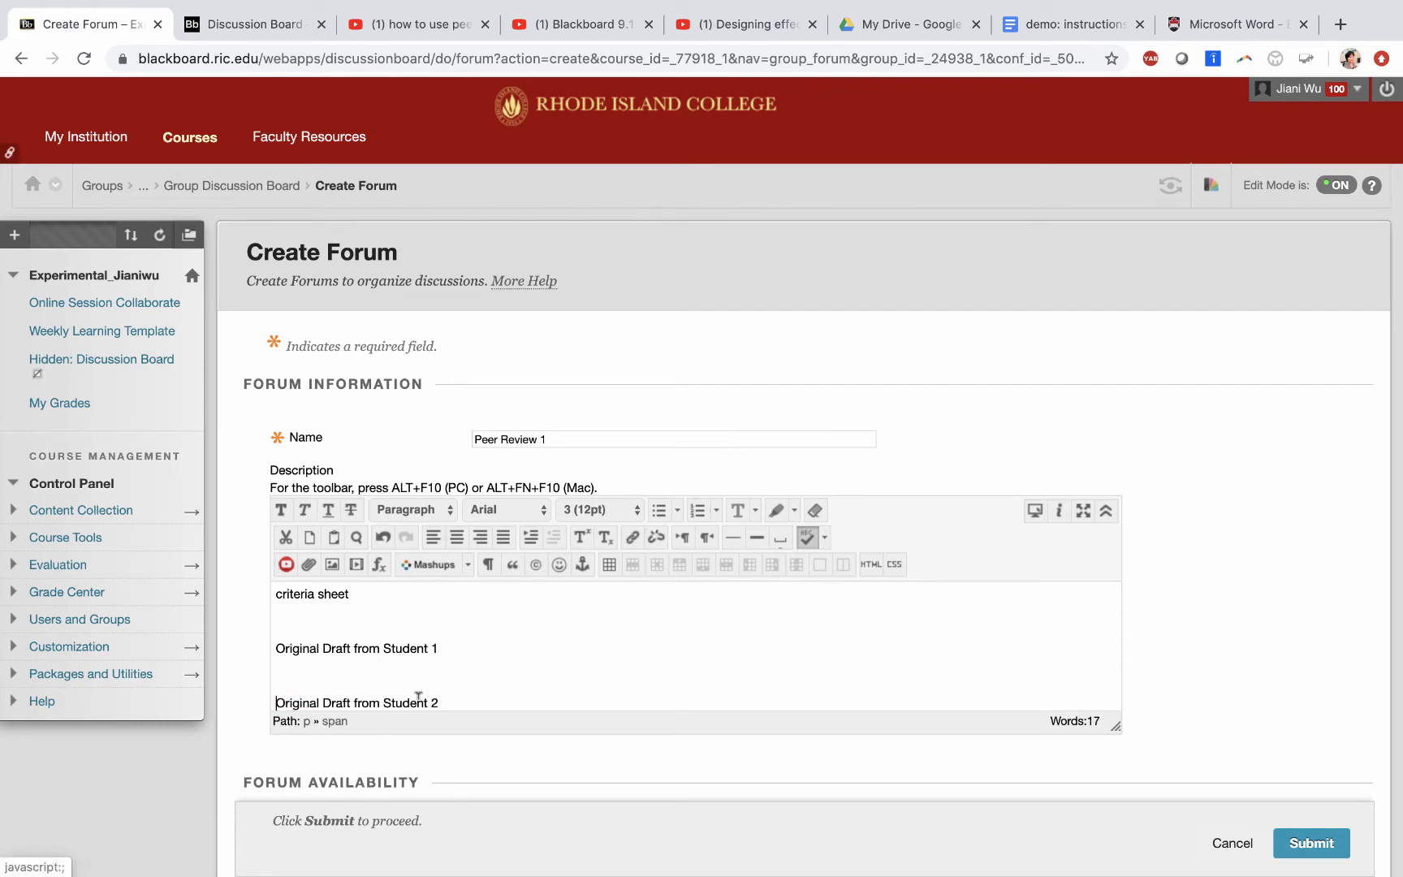
Add the line "Original Draft from Student 3" at the end of the forum description after a blank line.
scroll(474, 648, "down", 2)
scroll(475, 648, "up", 3)
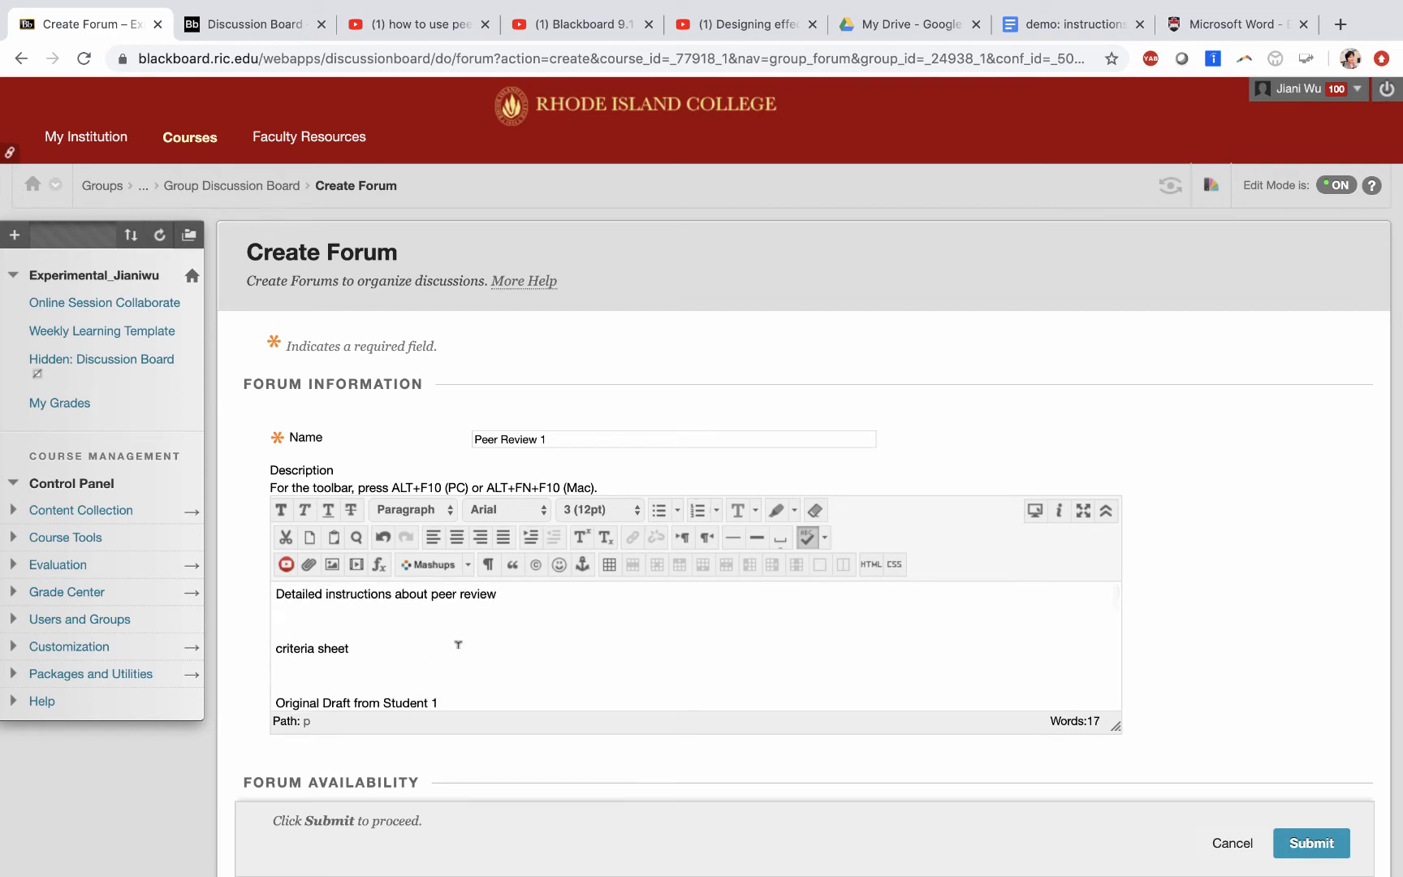
scroll(480, 637, "down", 3)
left_click(466, 638)
key("Return")
key("Return")
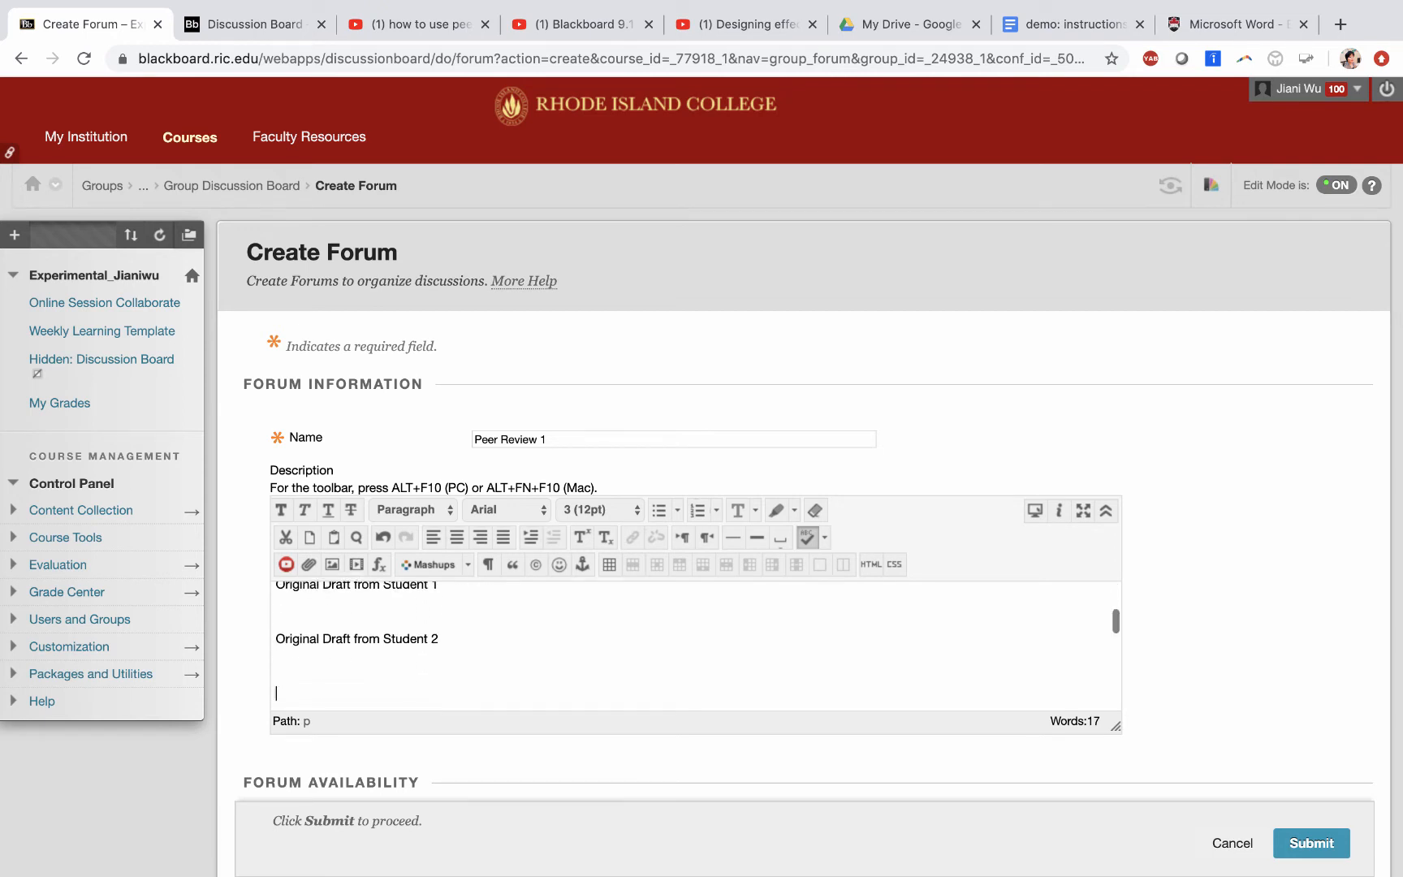
type("Original Draft from Student 3")
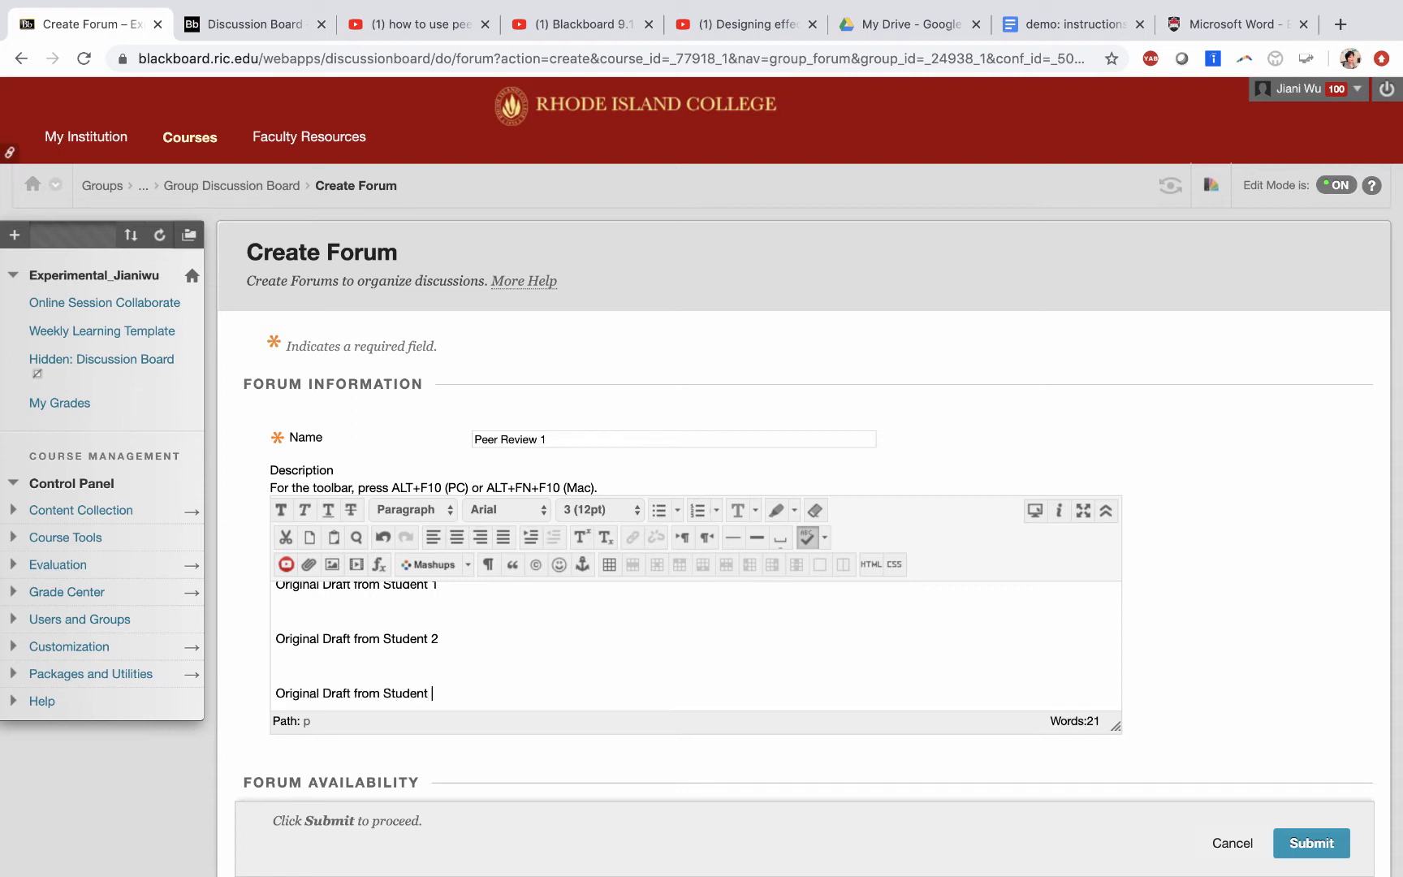
Choose "Focus project guidelines Spring 2017 _1_ (2).docx" from Downloads as a content link for the blank line below "criteria sheet".
scroll(636, 646, "up", 3)
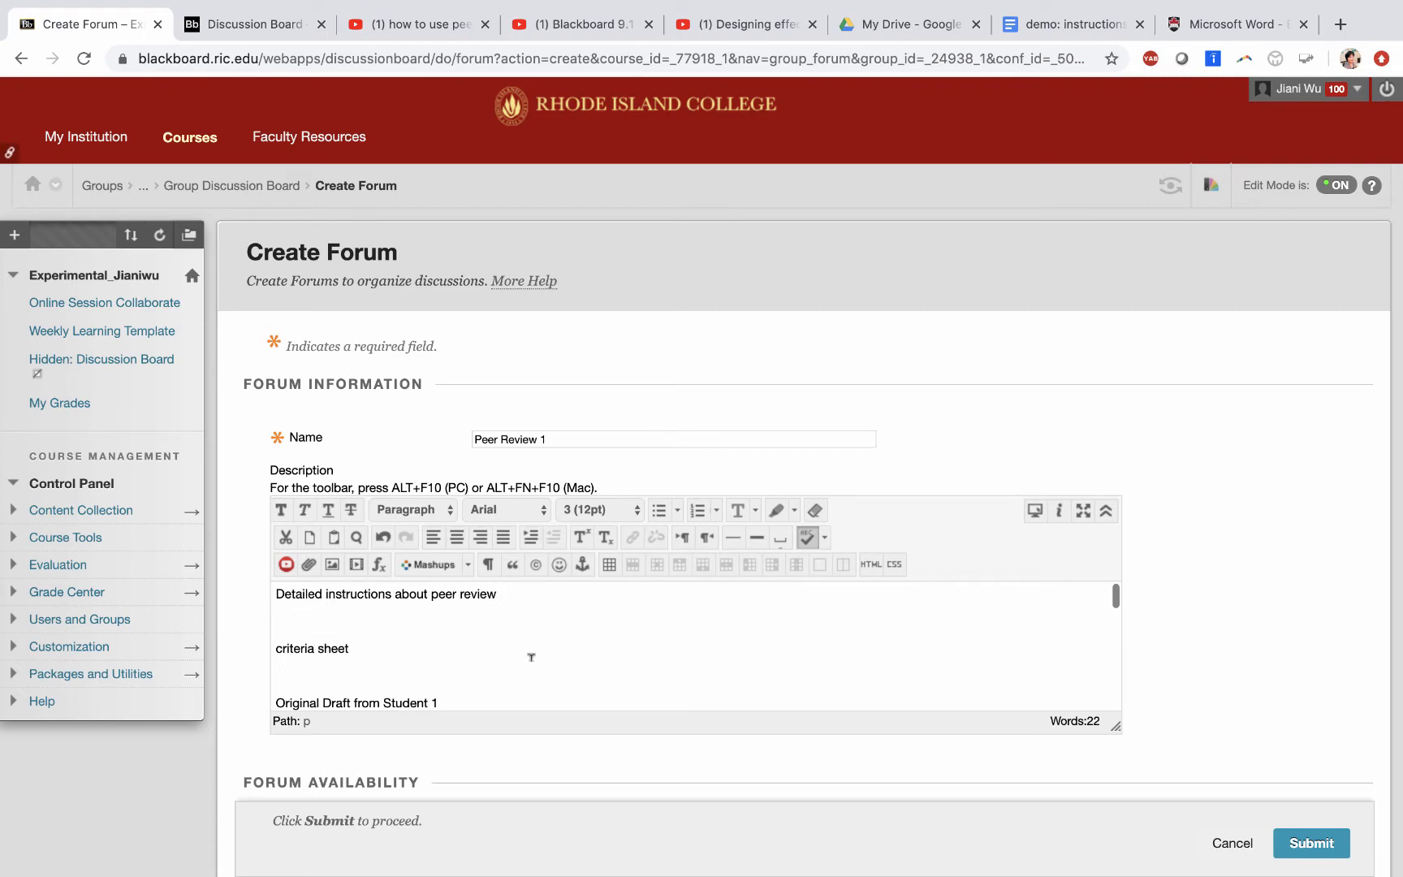
scroll(721, 640, "down", 2)
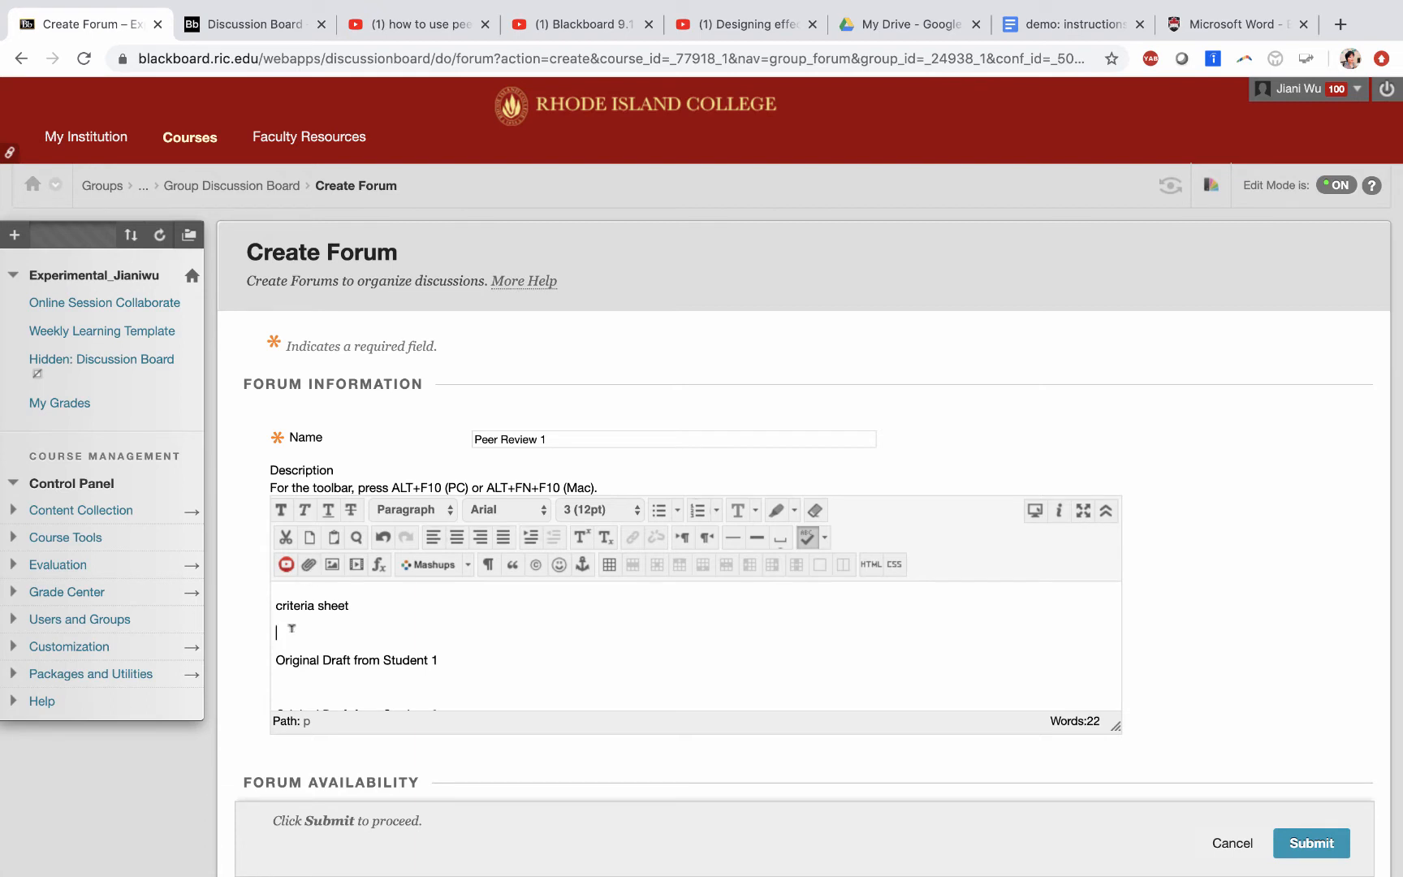
left_click(309, 564)
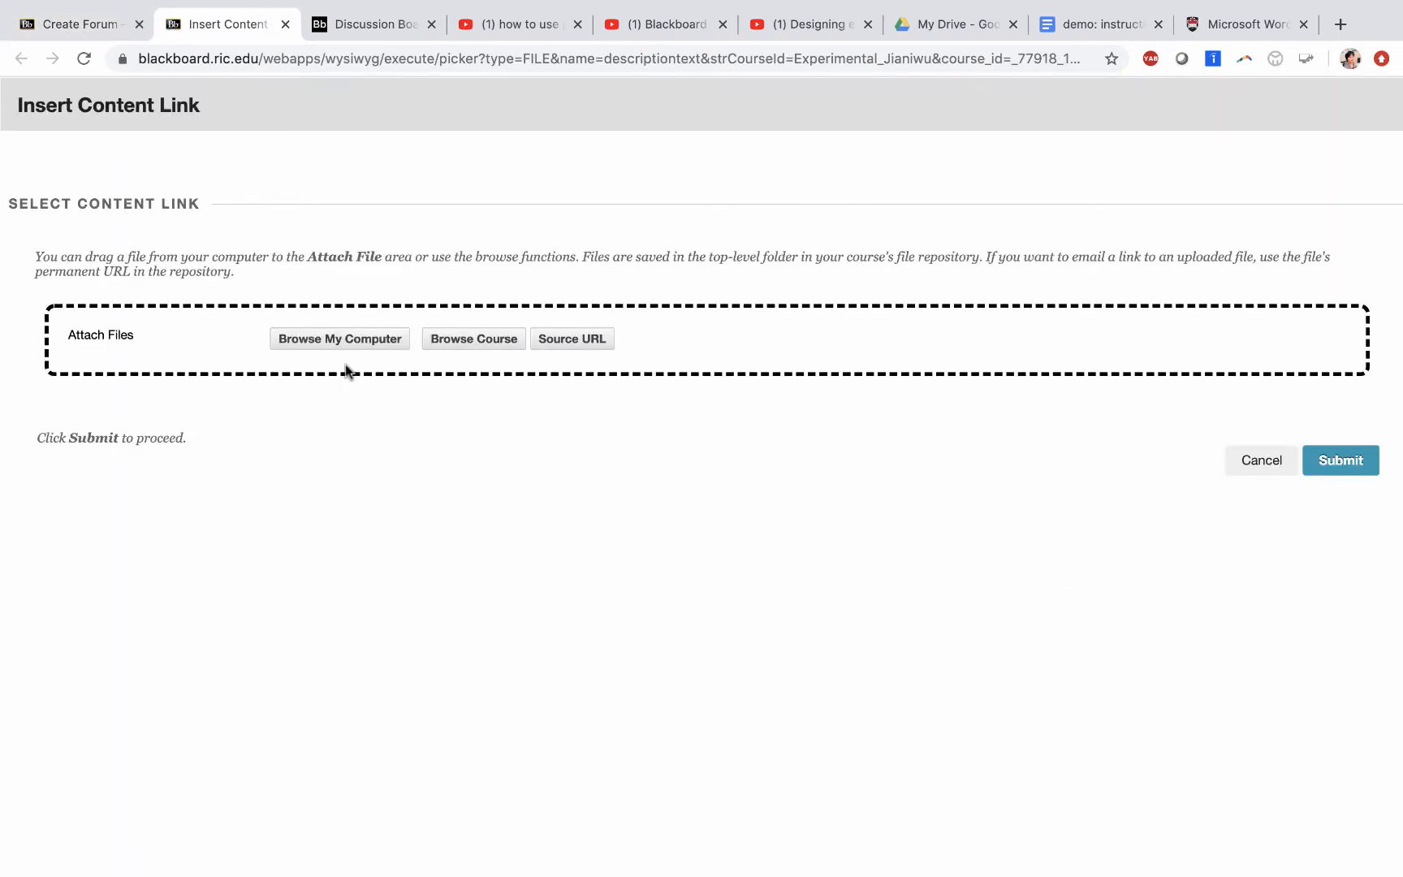
left_click(344, 341)
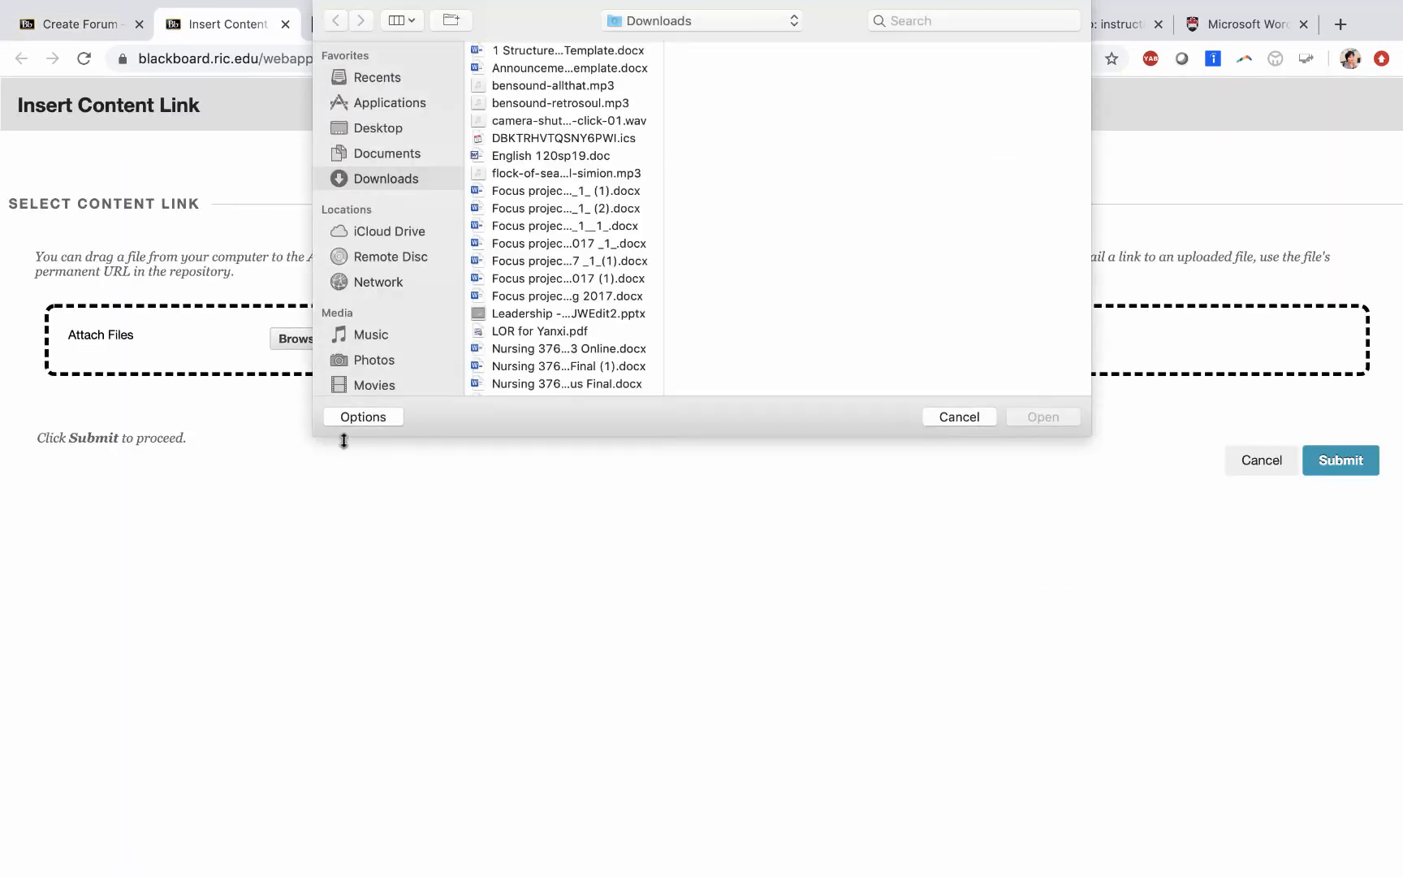
left_click(524, 209)
left_click(1038, 416)
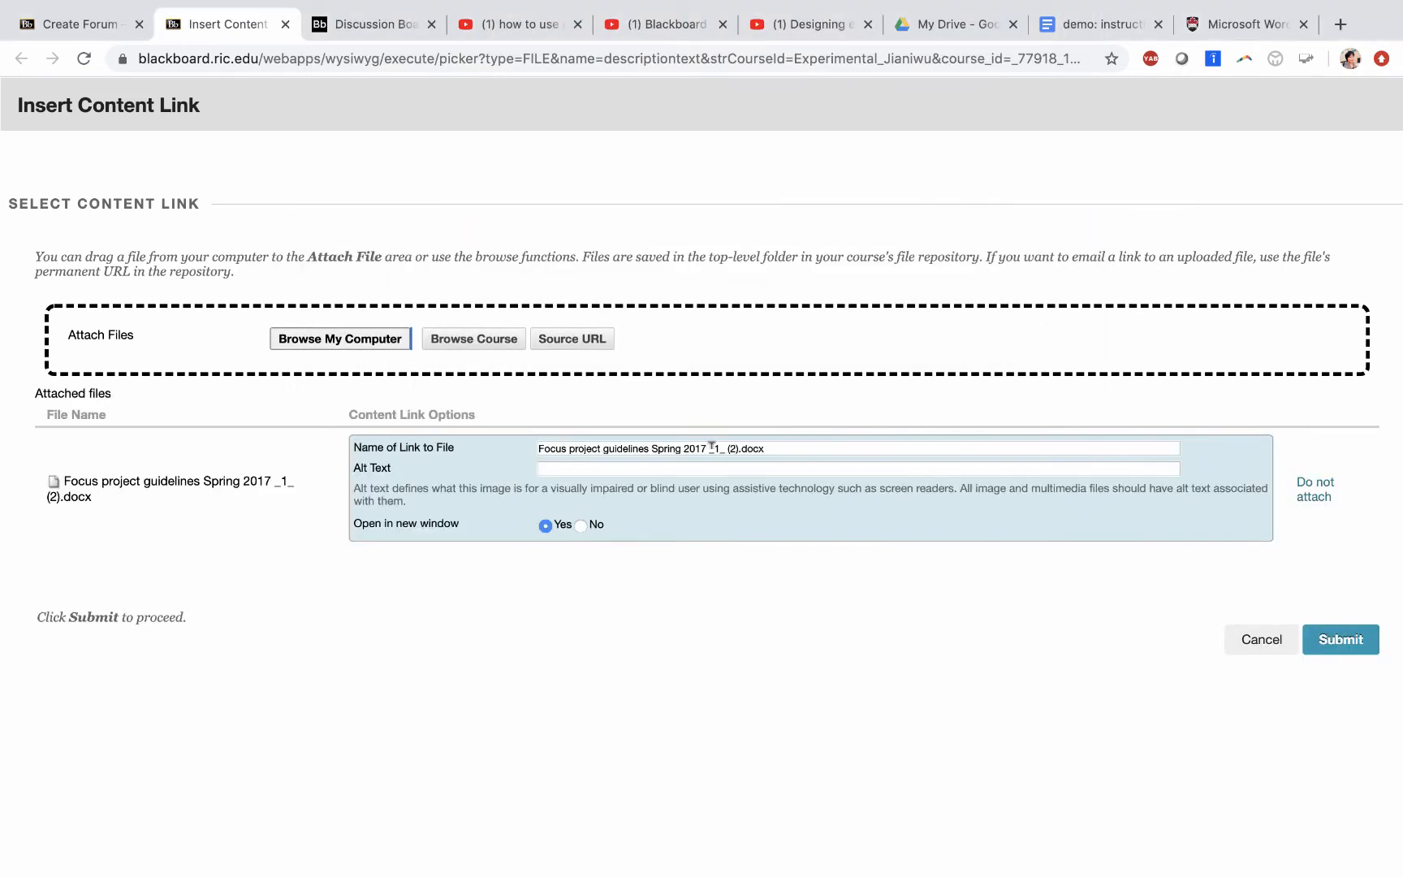
Insert the attached file's link with its default name and no alt text, and join it onto the "criteria sheet" line.
triple_click(711, 447)
left_click(743, 446)
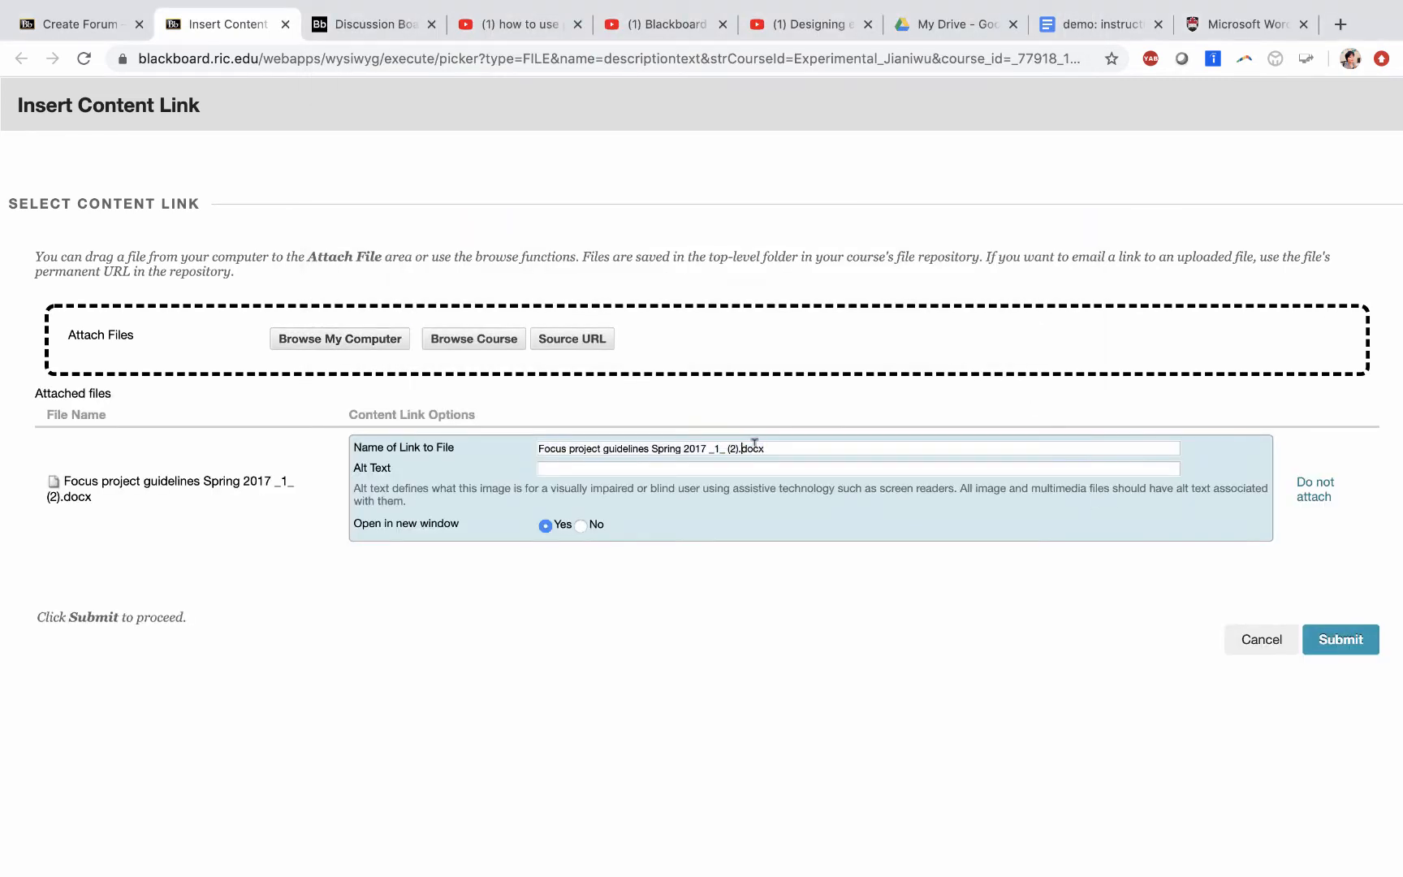
left_click(720, 464)
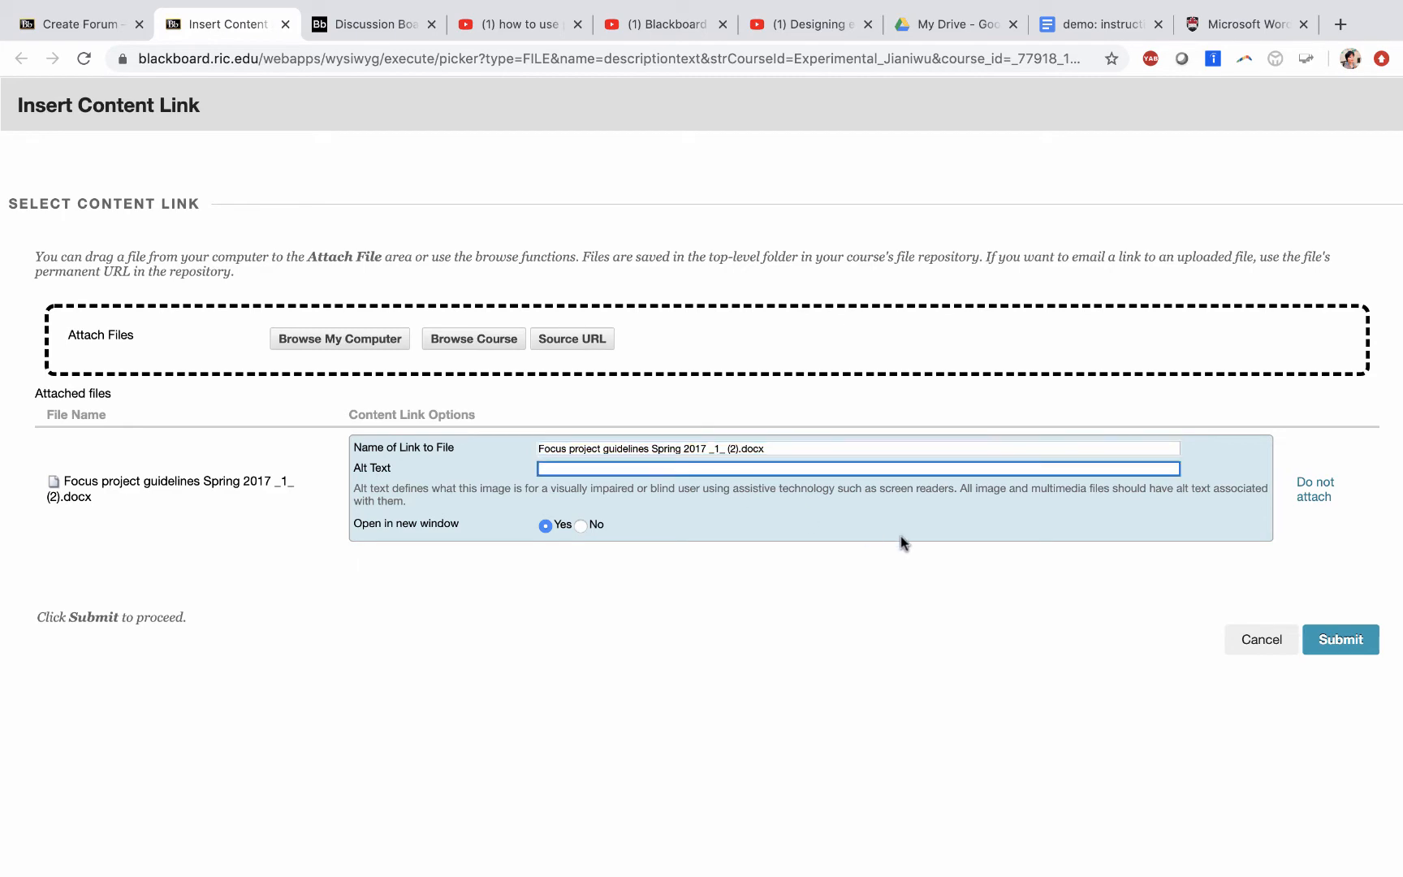
left_click(1334, 640)
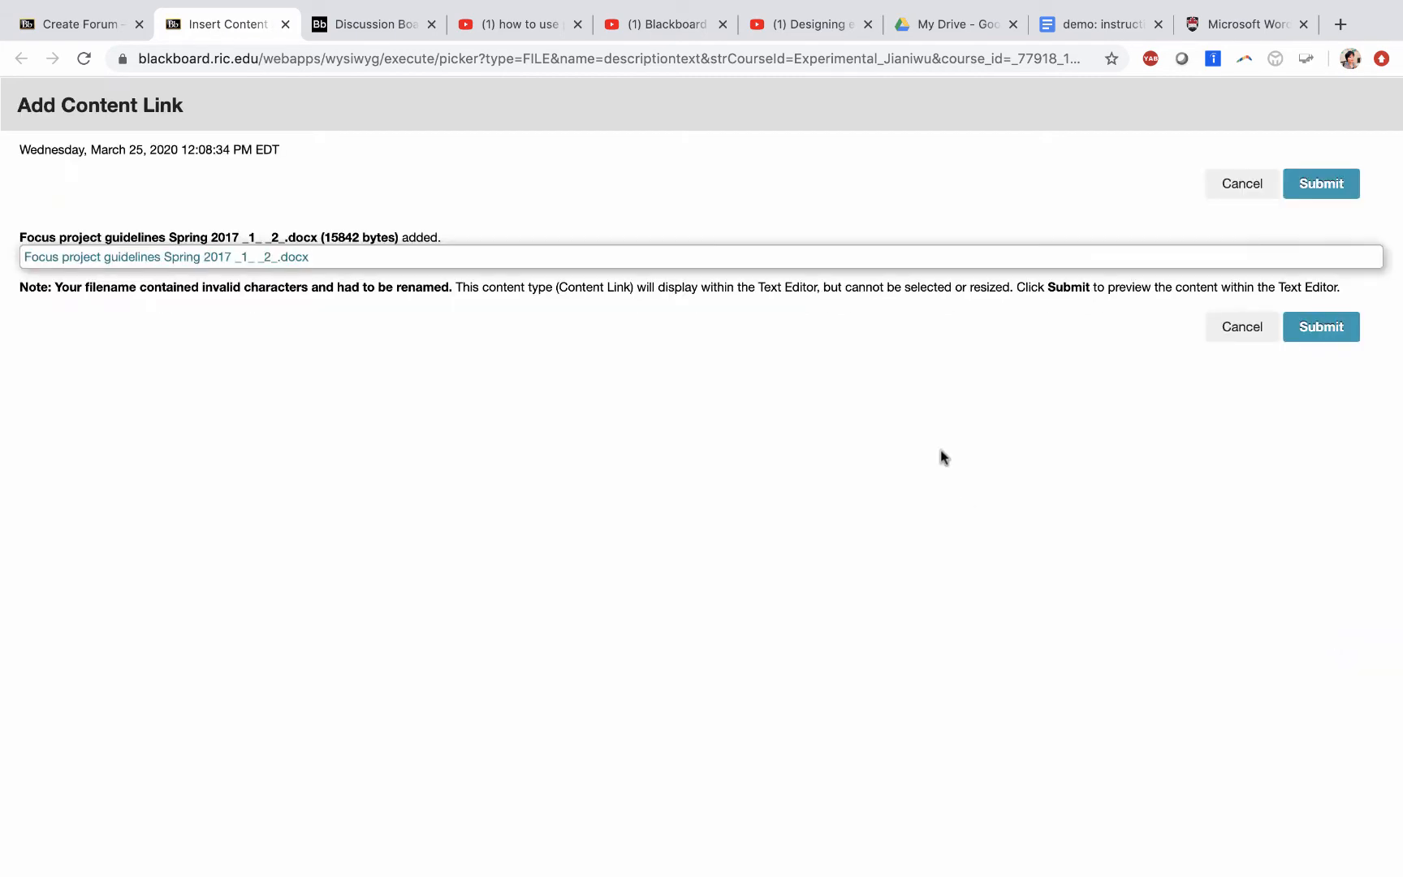
left_click(1325, 331)
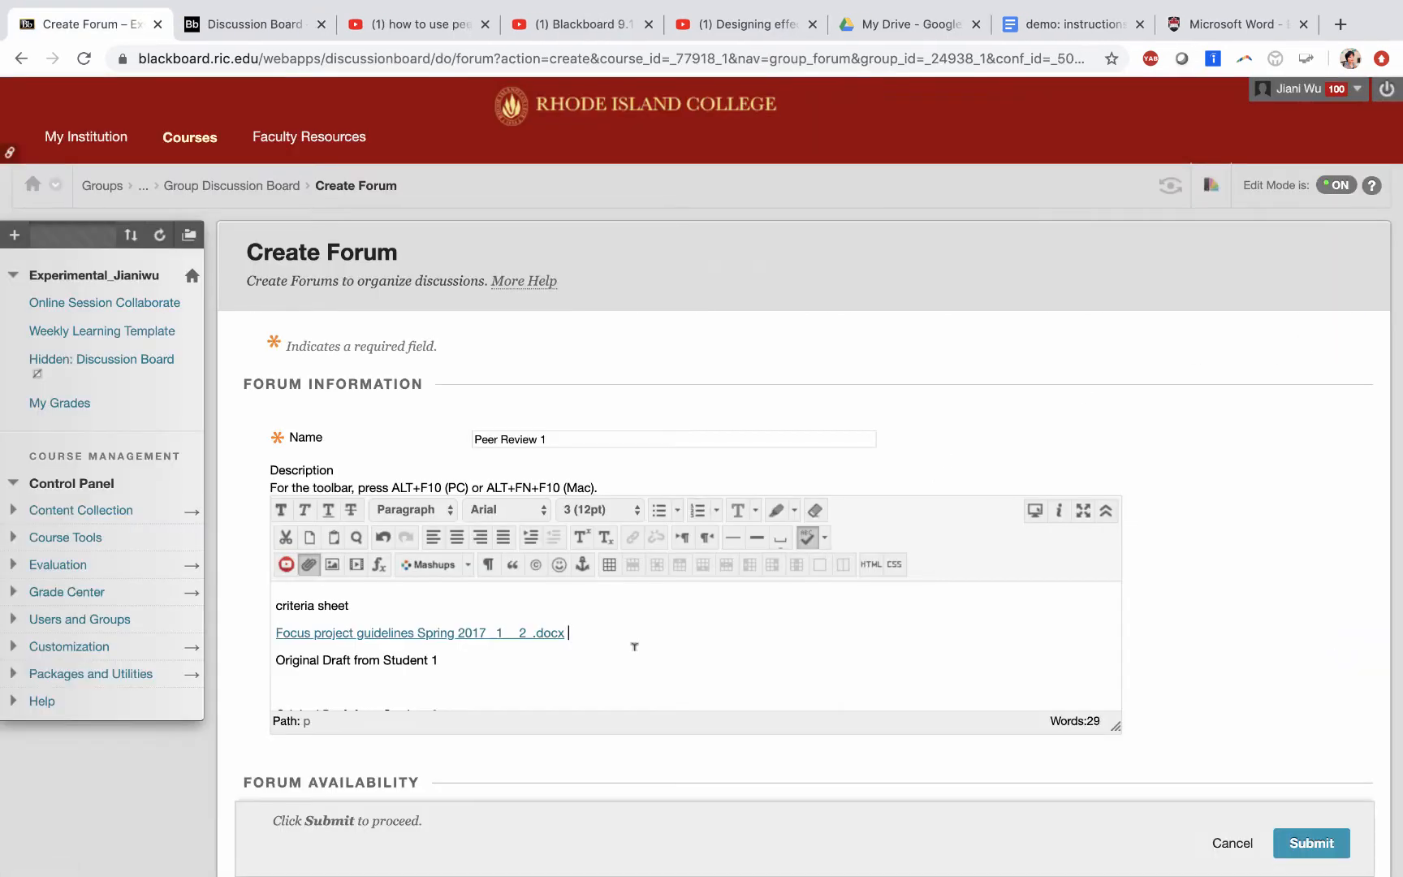
left_click(278, 631)
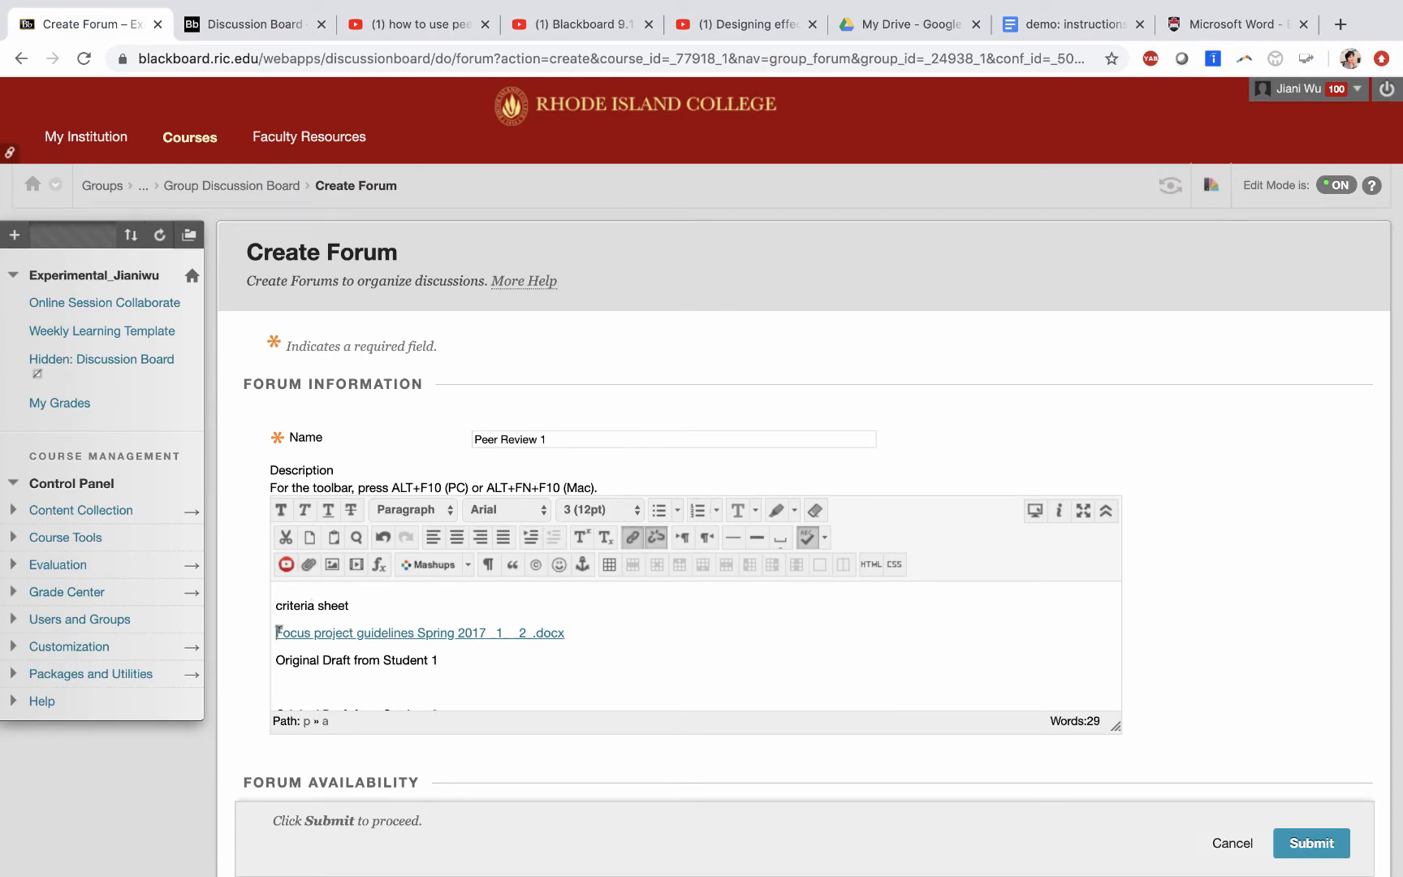
key("BackSpace")
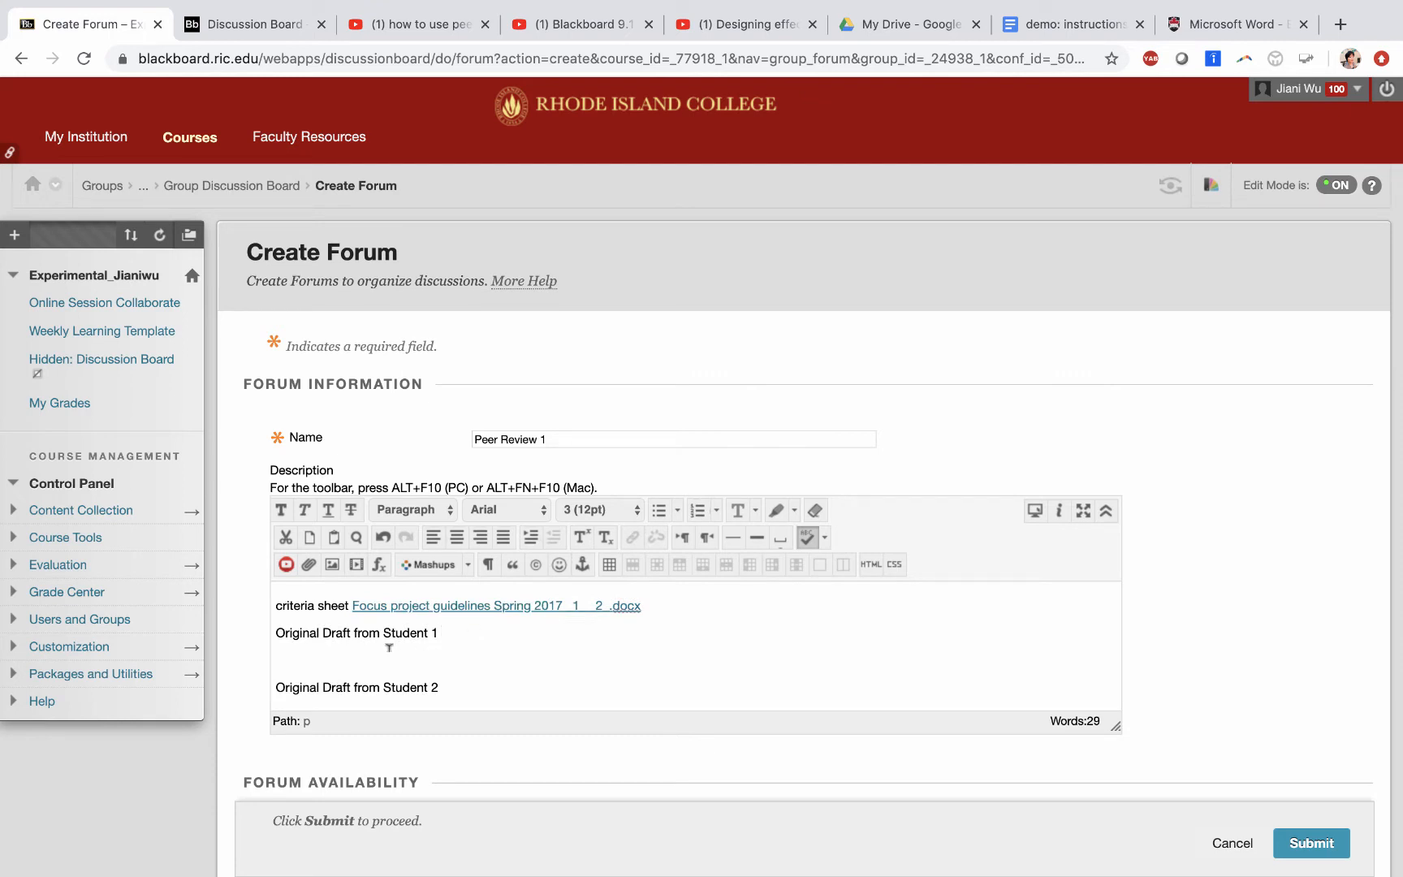
Insert a content link to "Focus project guidelines Spring 2017 _1_(1).docx" from Downloads after "Original Draft from Student 1".
left_click(311, 562)
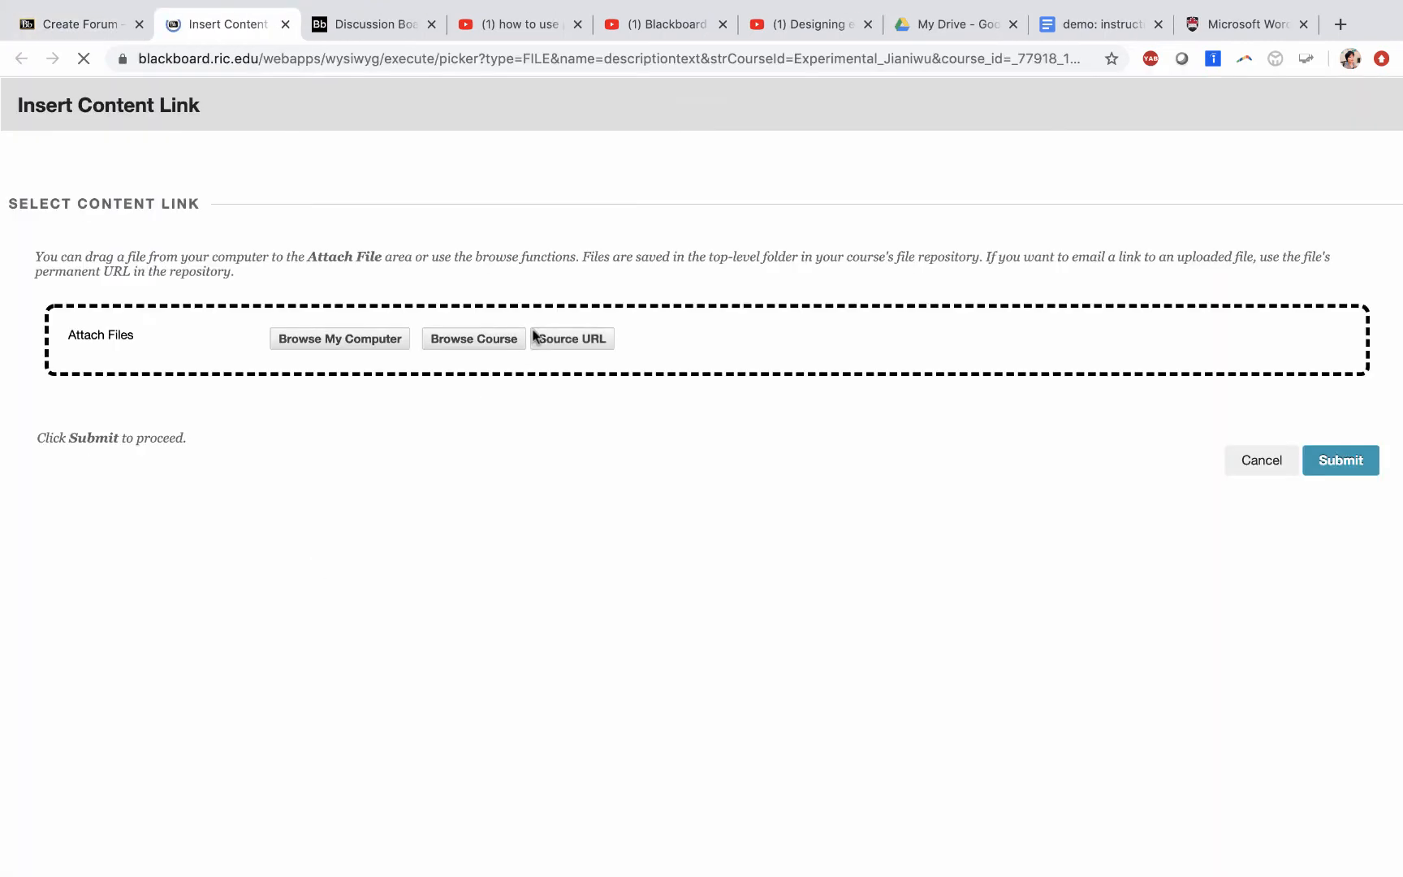
left_click(373, 337)
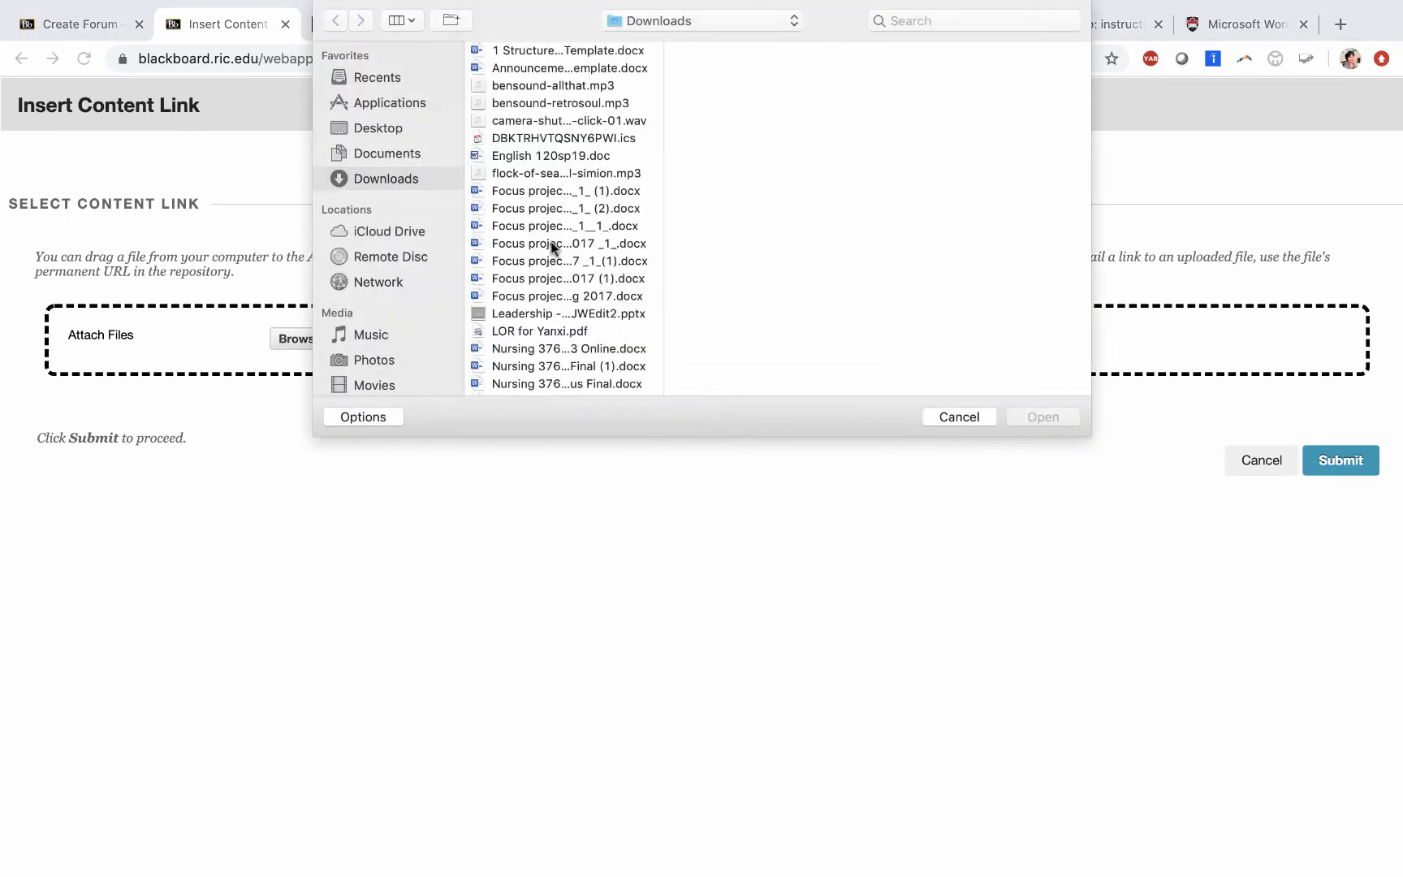
left_click(561, 260)
left_click(1040, 418)
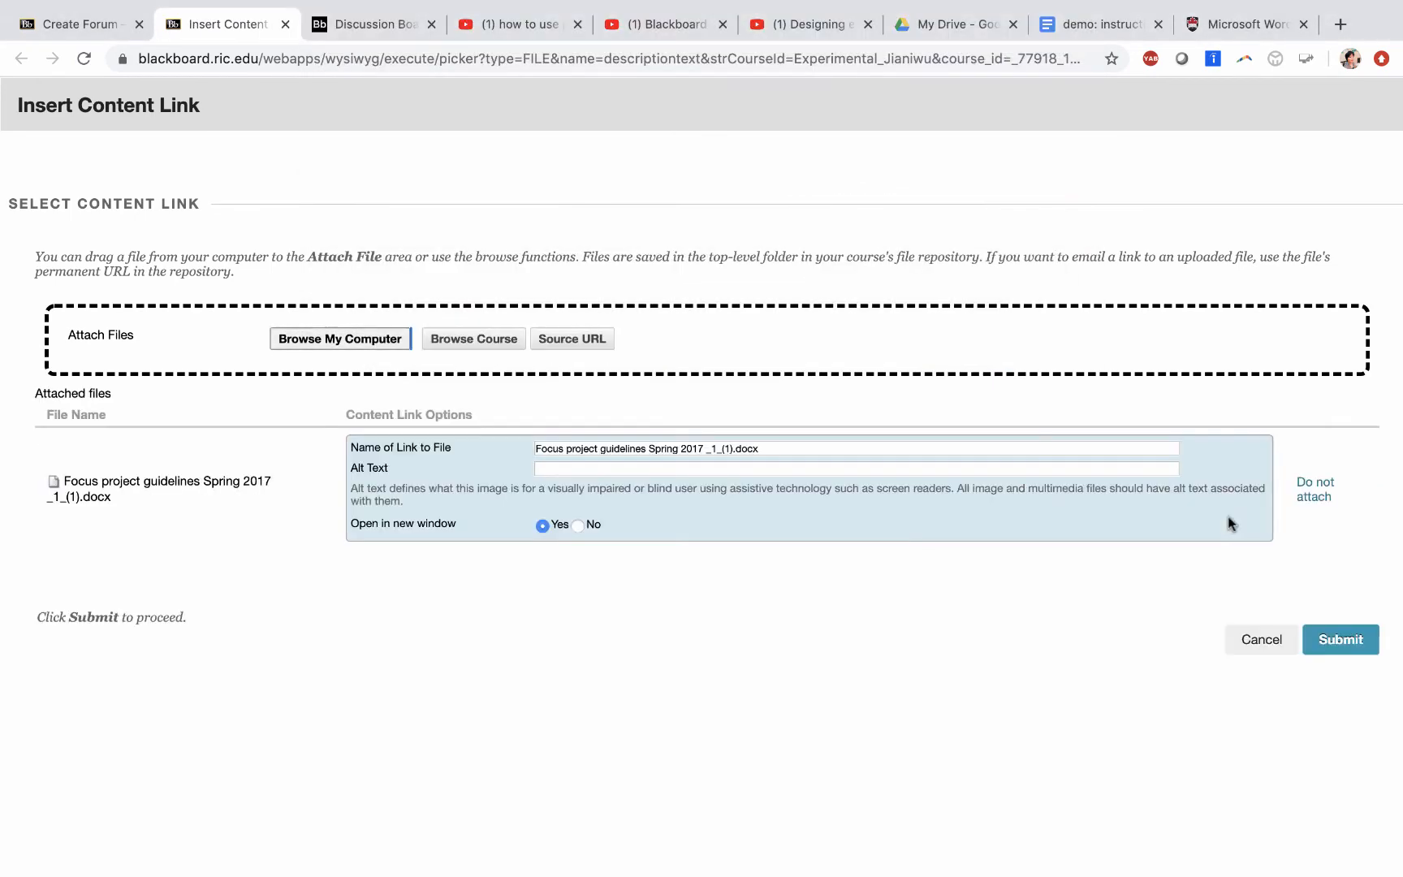
left_click(804, 448)
left_click(765, 466)
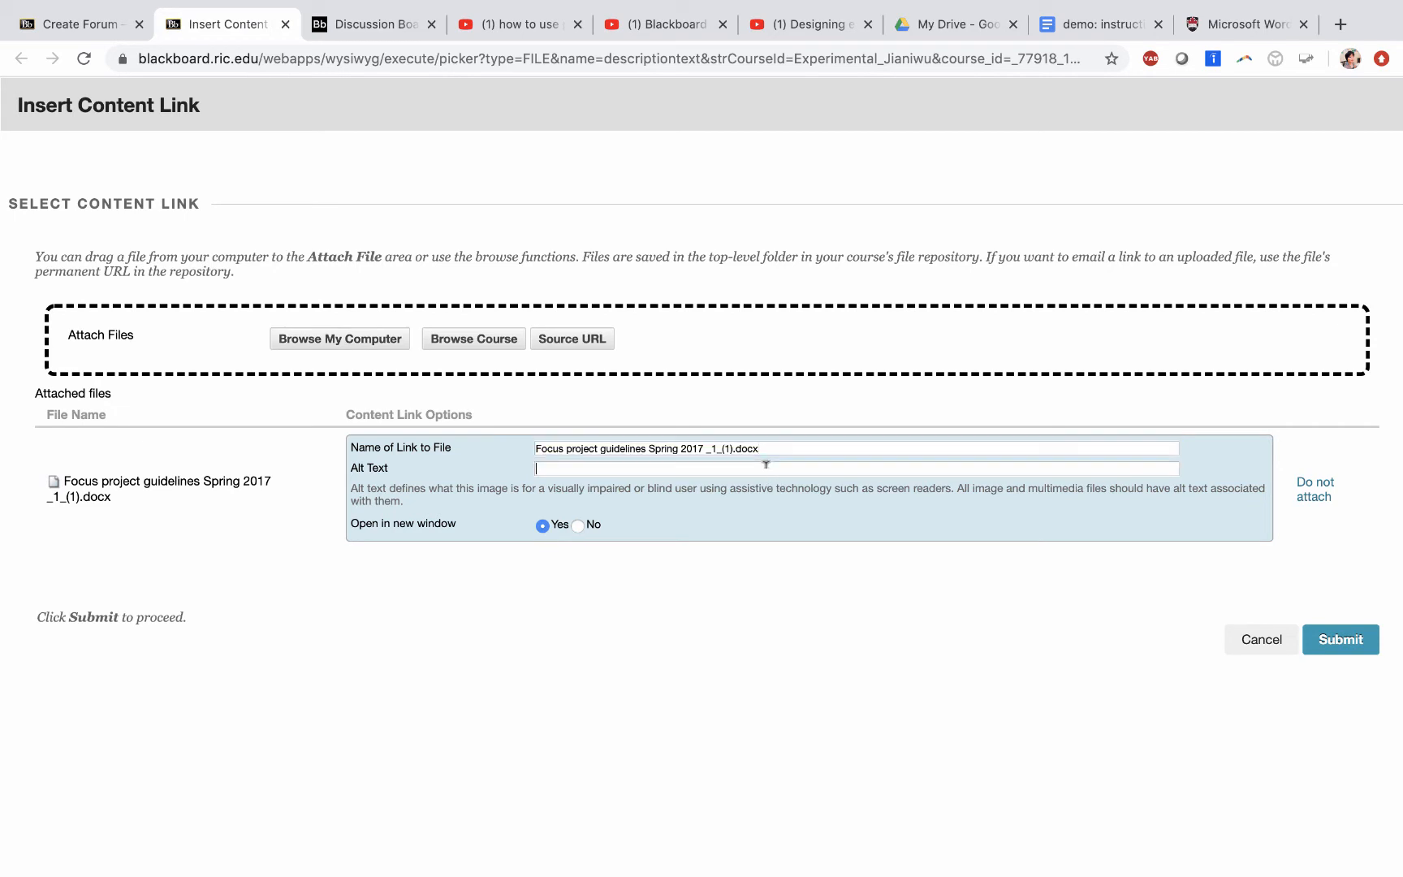
left_click(815, 449)
left_click(1327, 649)
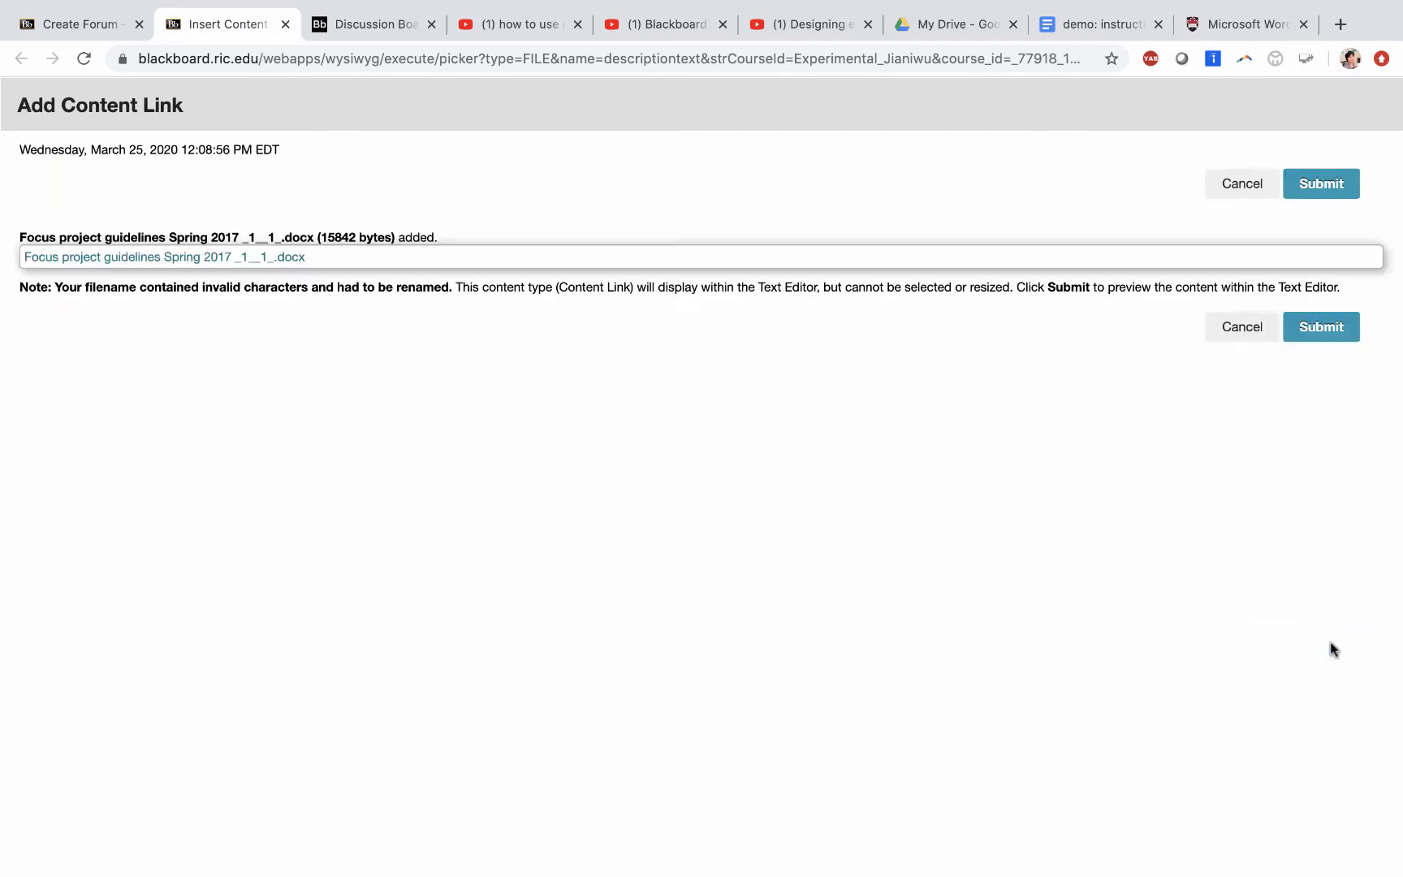
left_click(1335, 328)
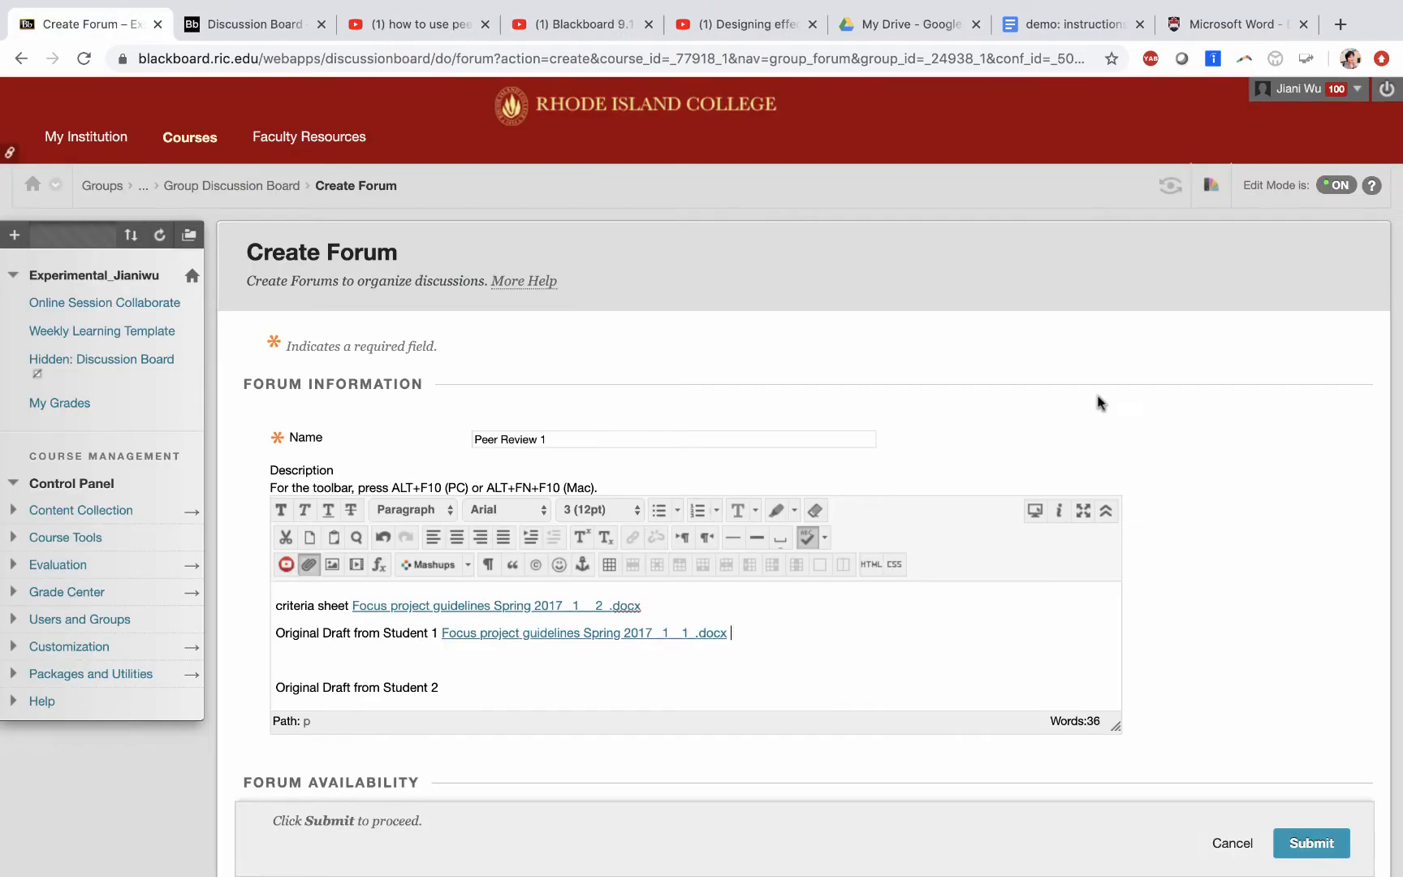
Remove the blank line above "Original Draft from Student 2" and insert a content link to "Focus project guidelines Spring 2017 _1_.docx" after that text.
left_click(477, 667)
key("BackSpace")
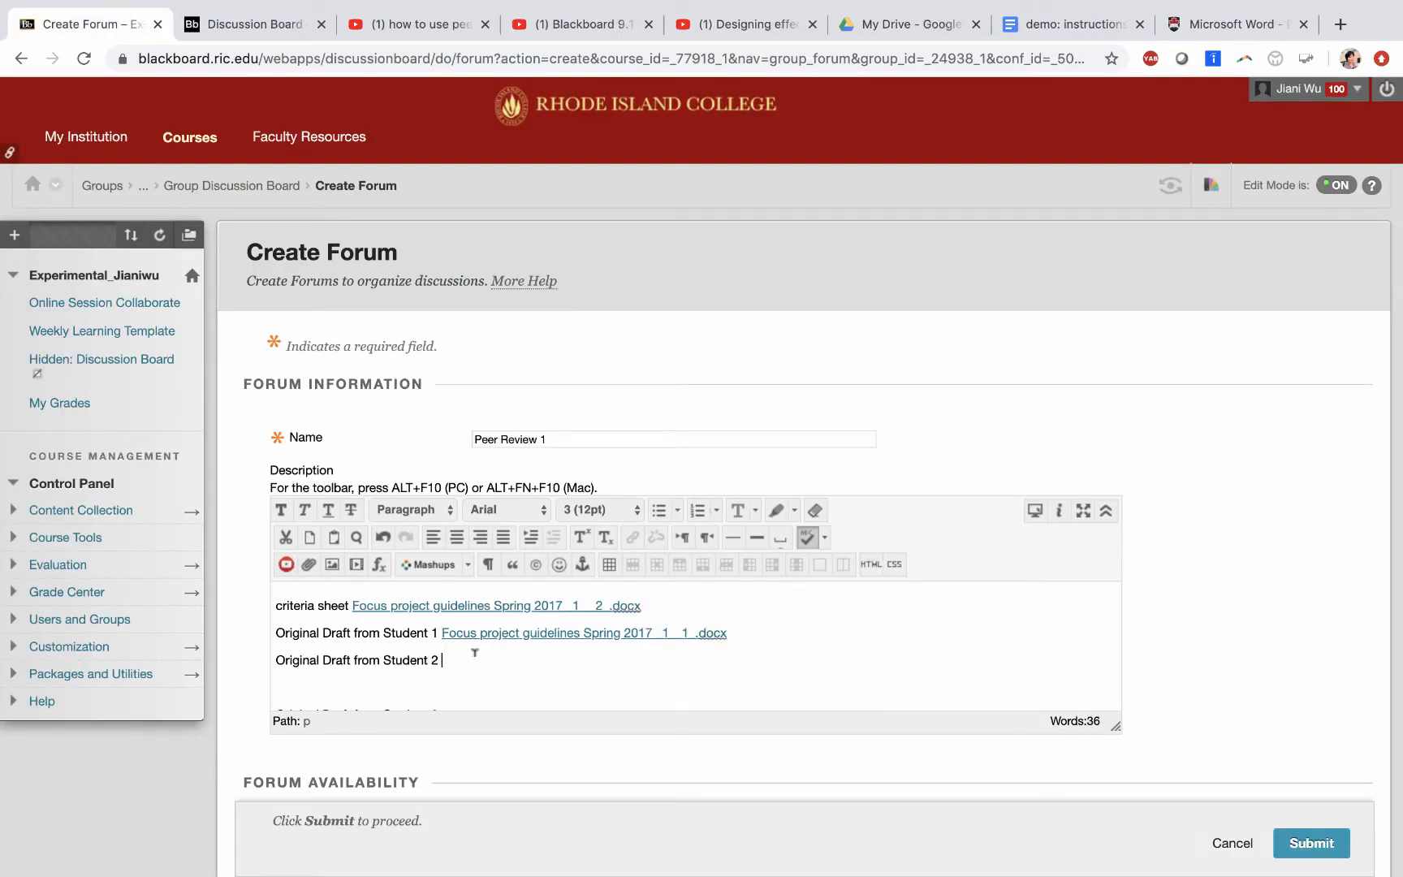
left_click(309, 564)
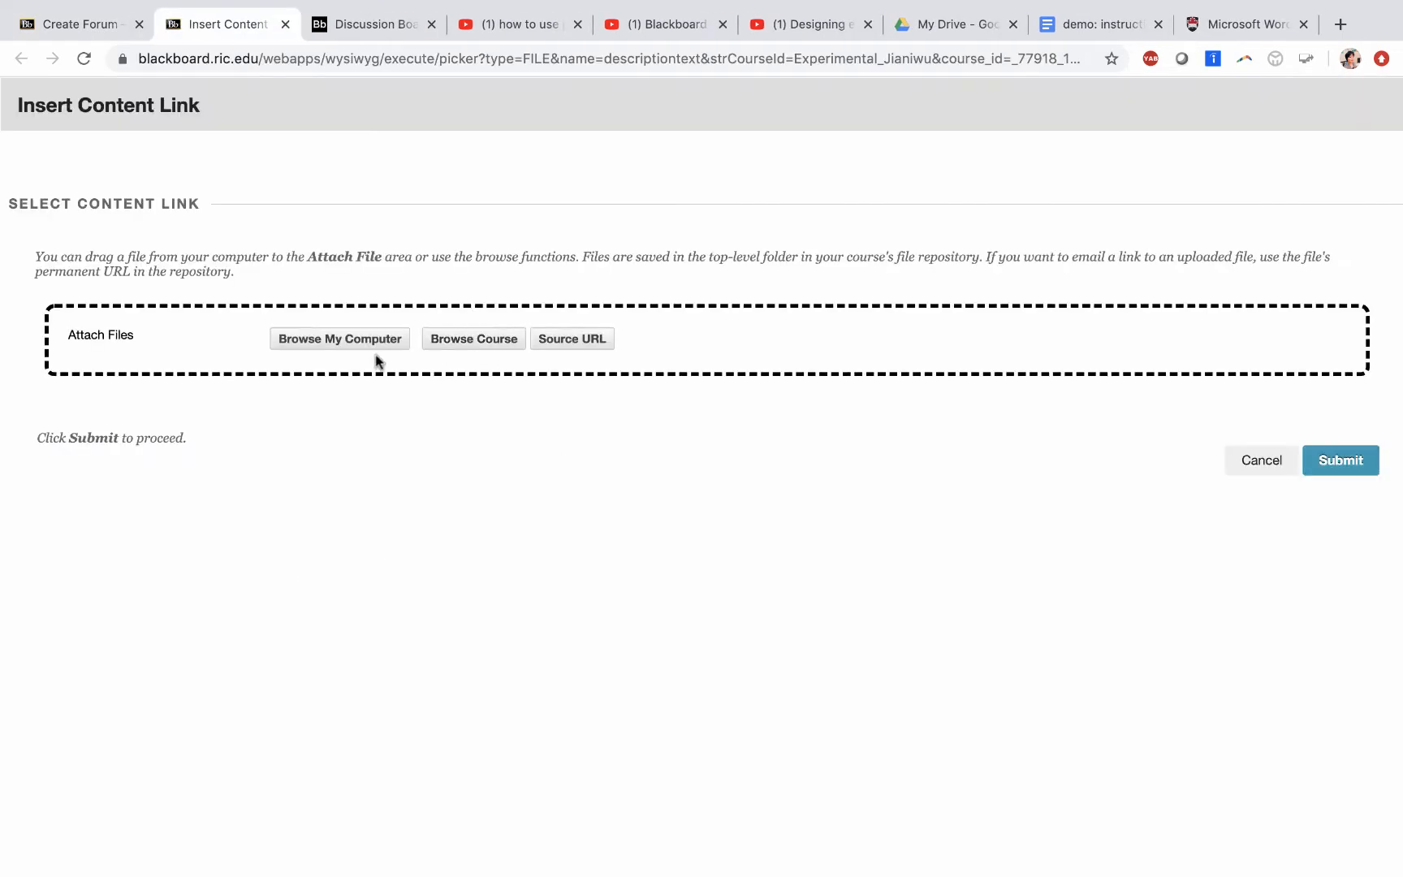
left_click(376, 356)
left_click(559, 244)
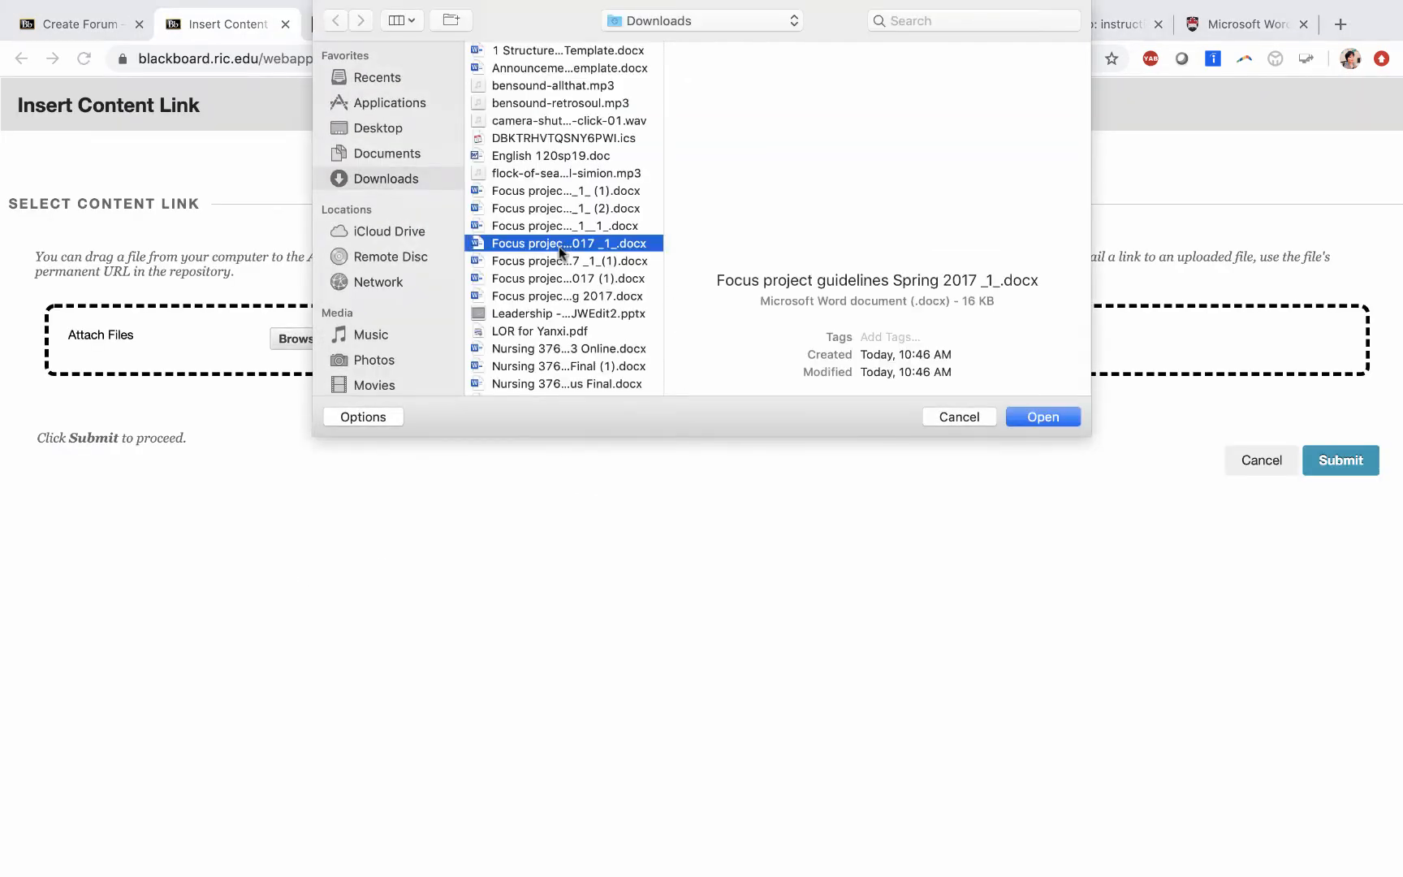
left_click(1055, 417)
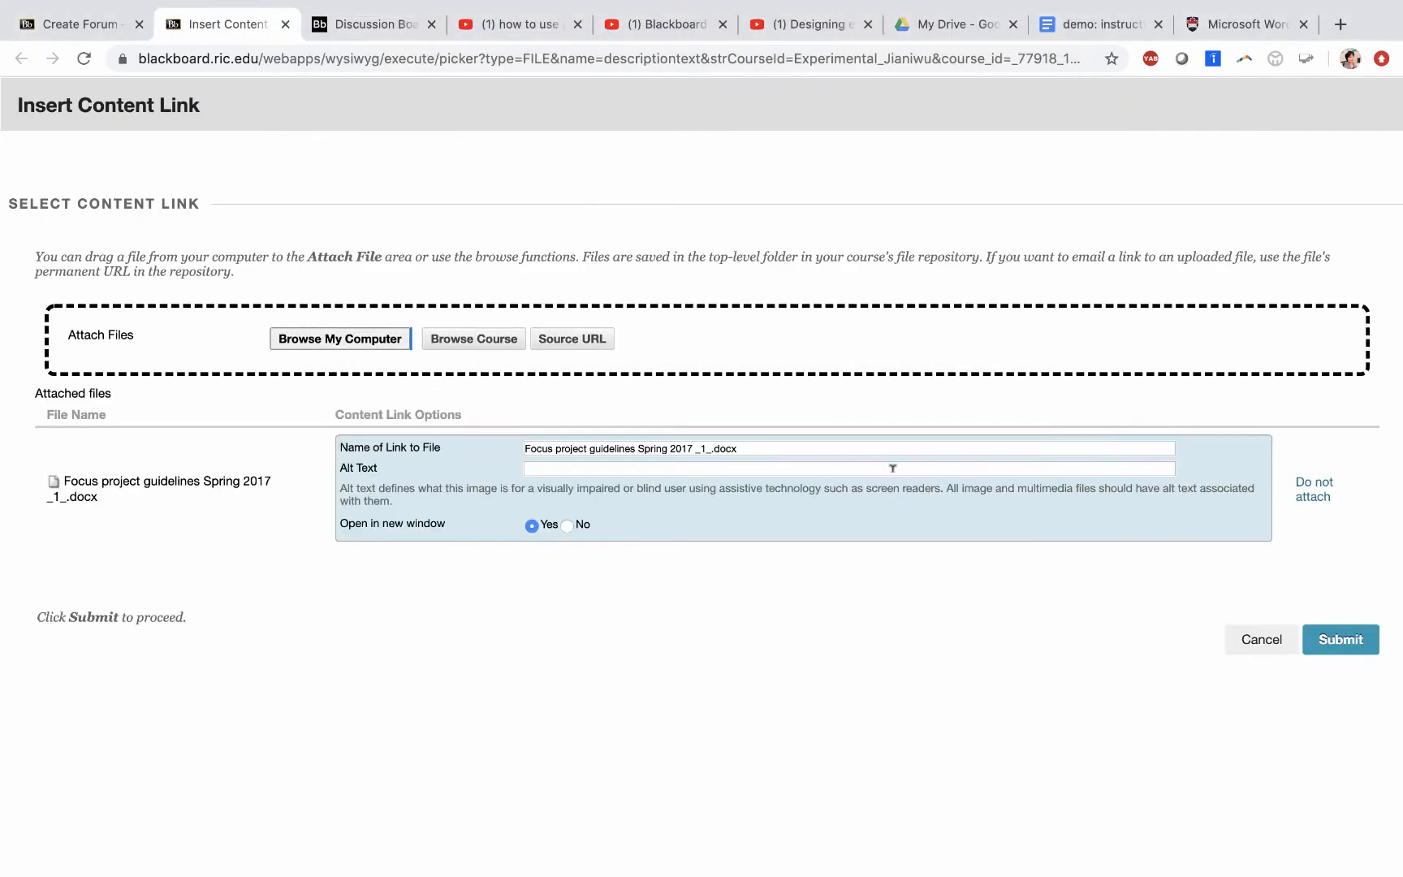
left_click(893, 468)
left_click(1362, 647)
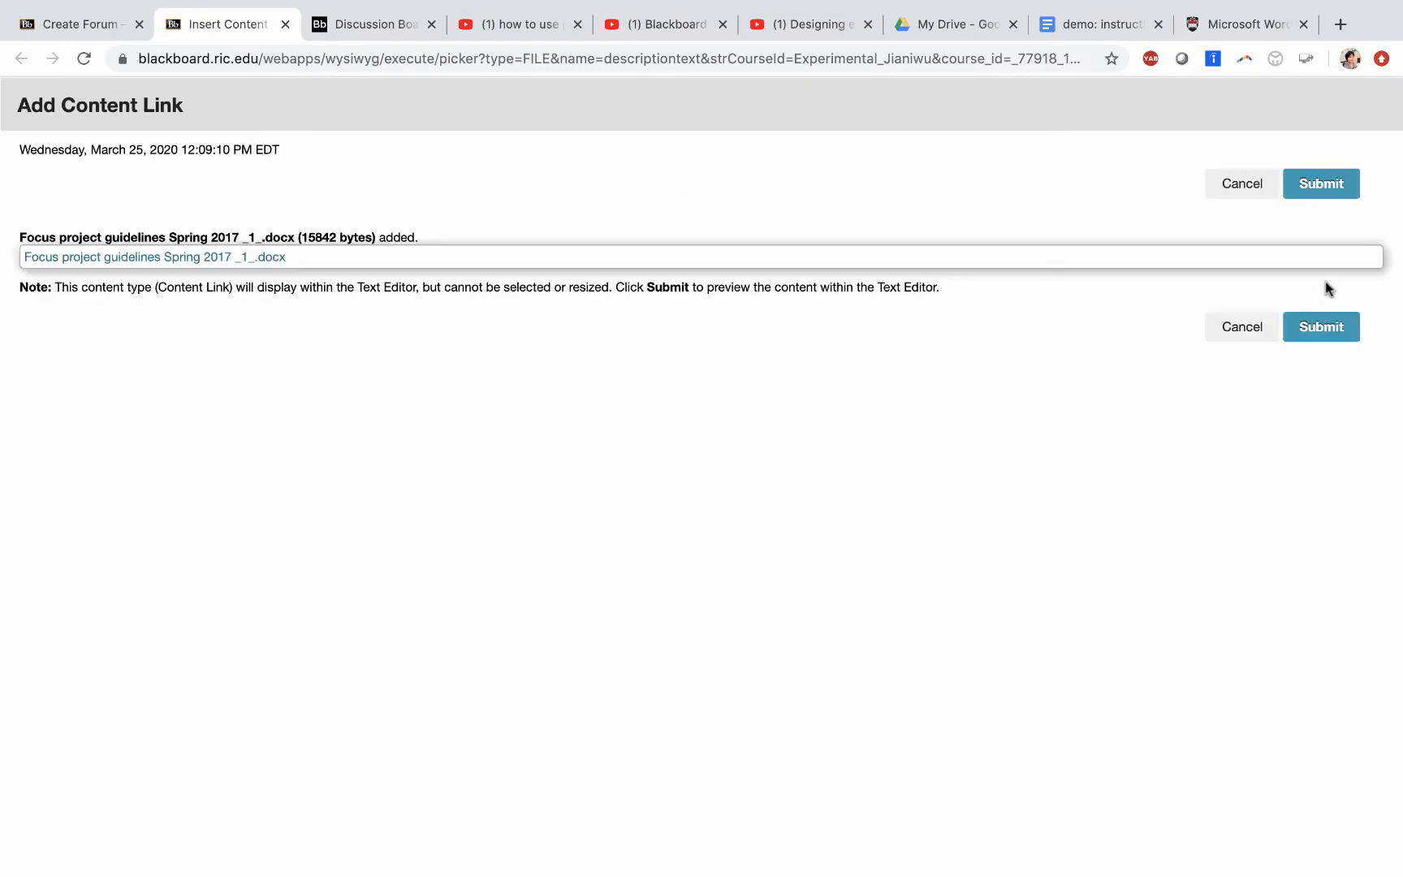
left_click(1316, 180)
Remove the blank line above "Original Draft from Student 3" and insert a content link to "Focus project guidelines Spring 2017 _1__1_.docx" after that text.
scroll(618, 634, "down", 2)
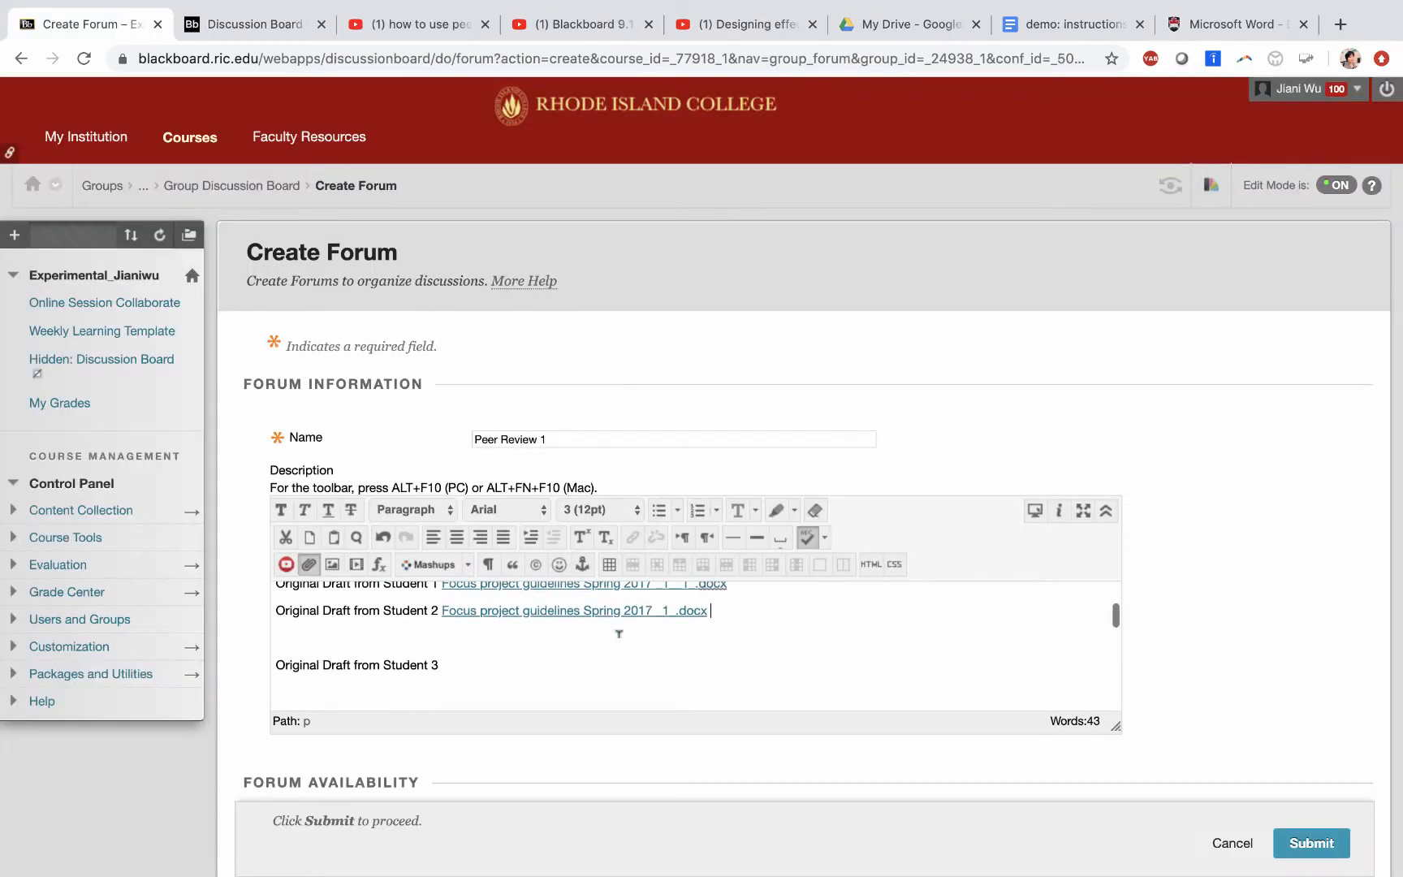
left_click(400, 624)
key("BackSpace")
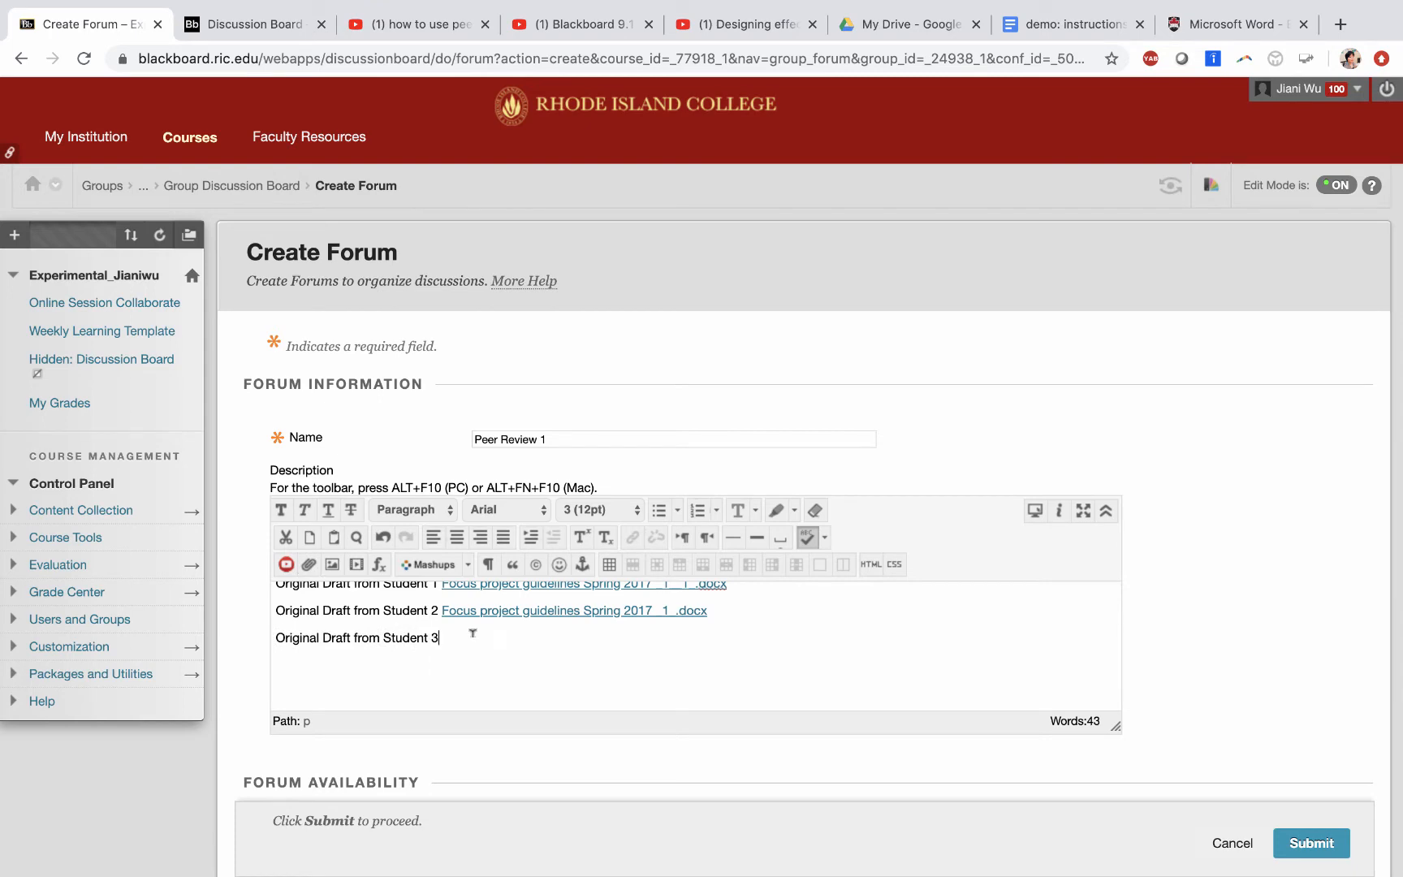
left_click(309, 564)
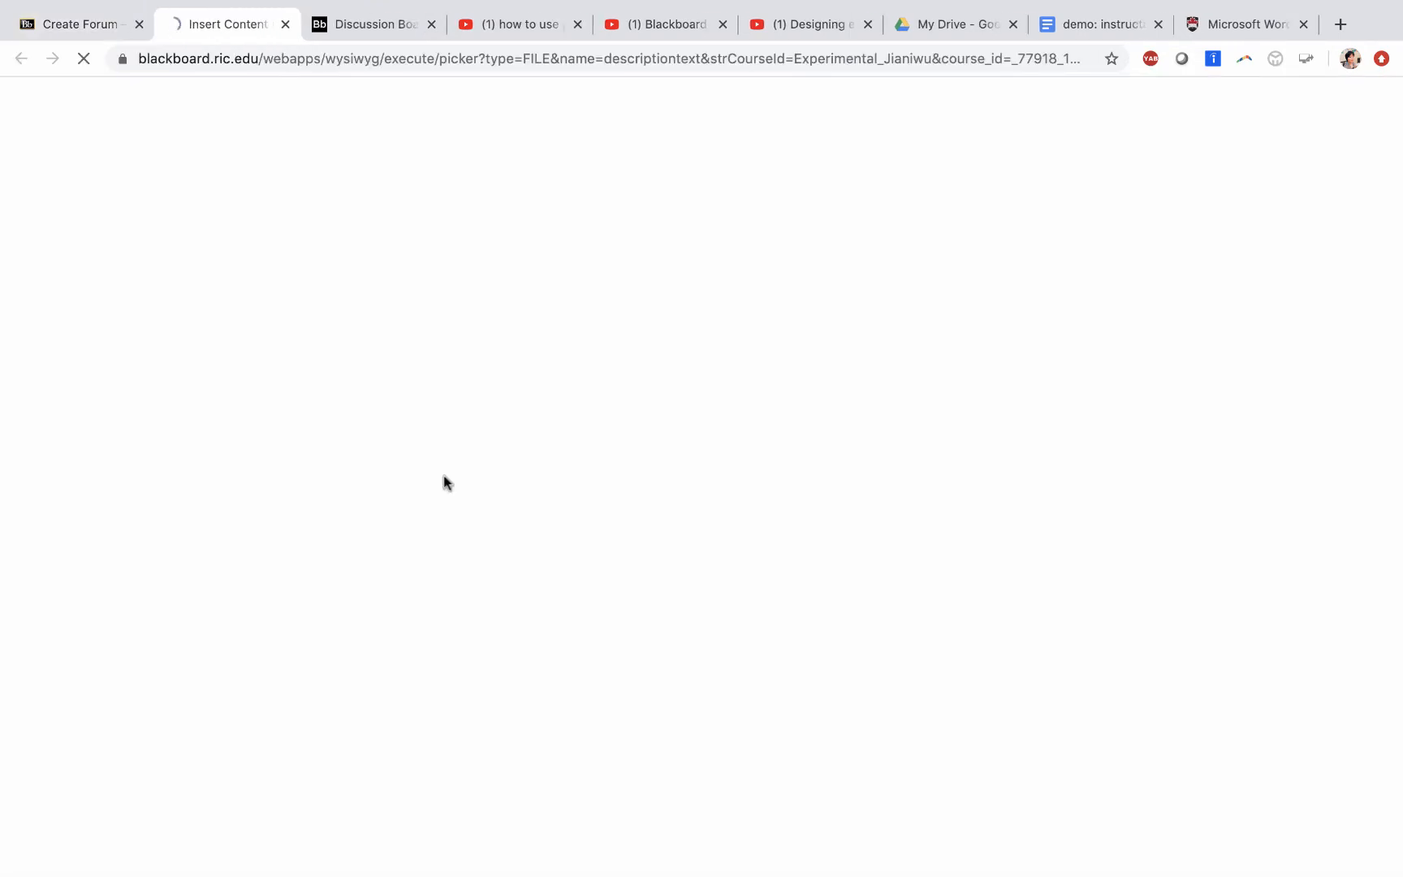
left_click(368, 334)
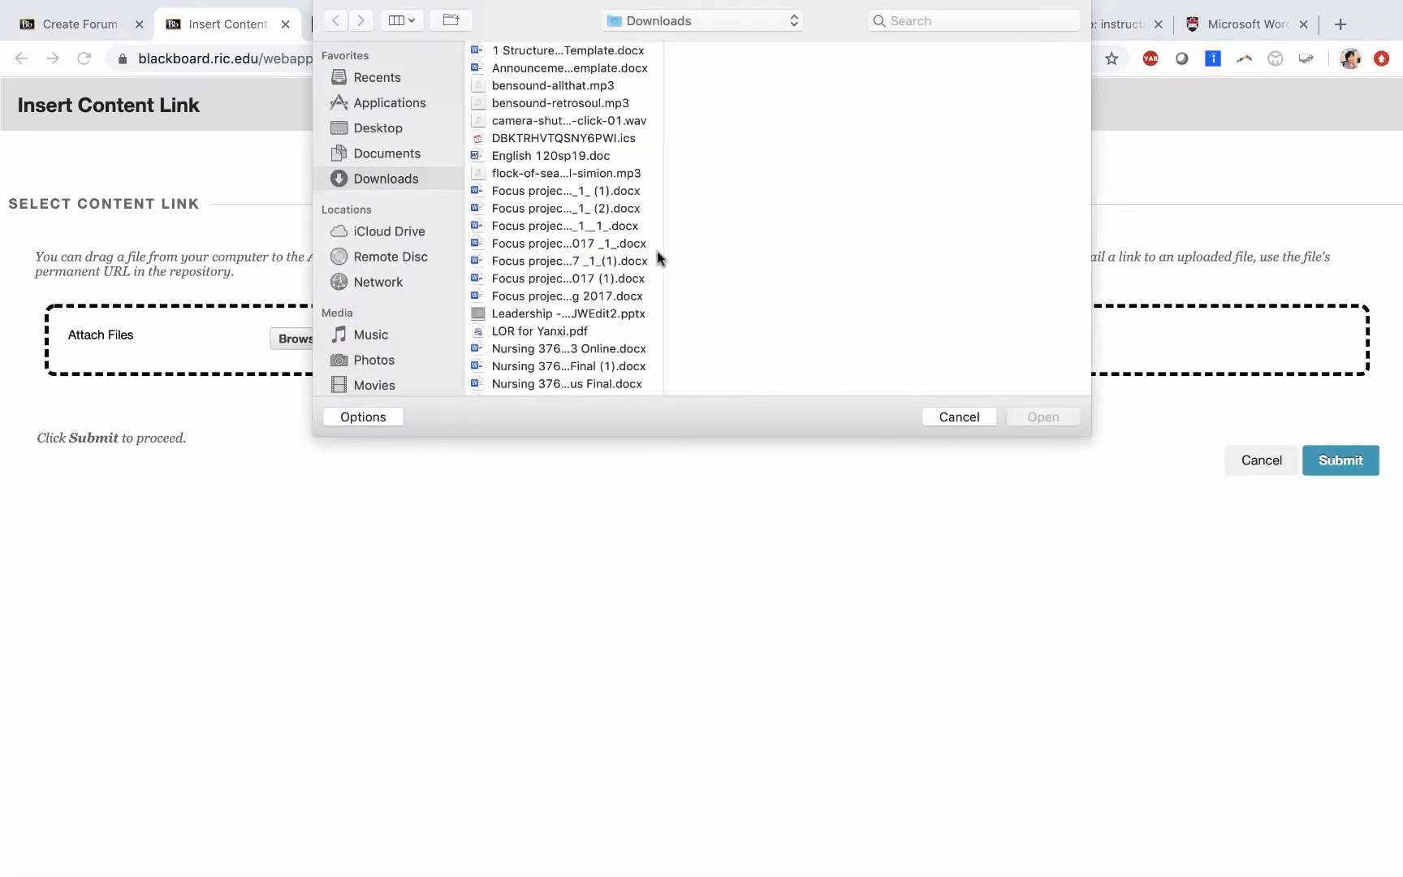
left_click(569, 225)
left_click(1047, 416)
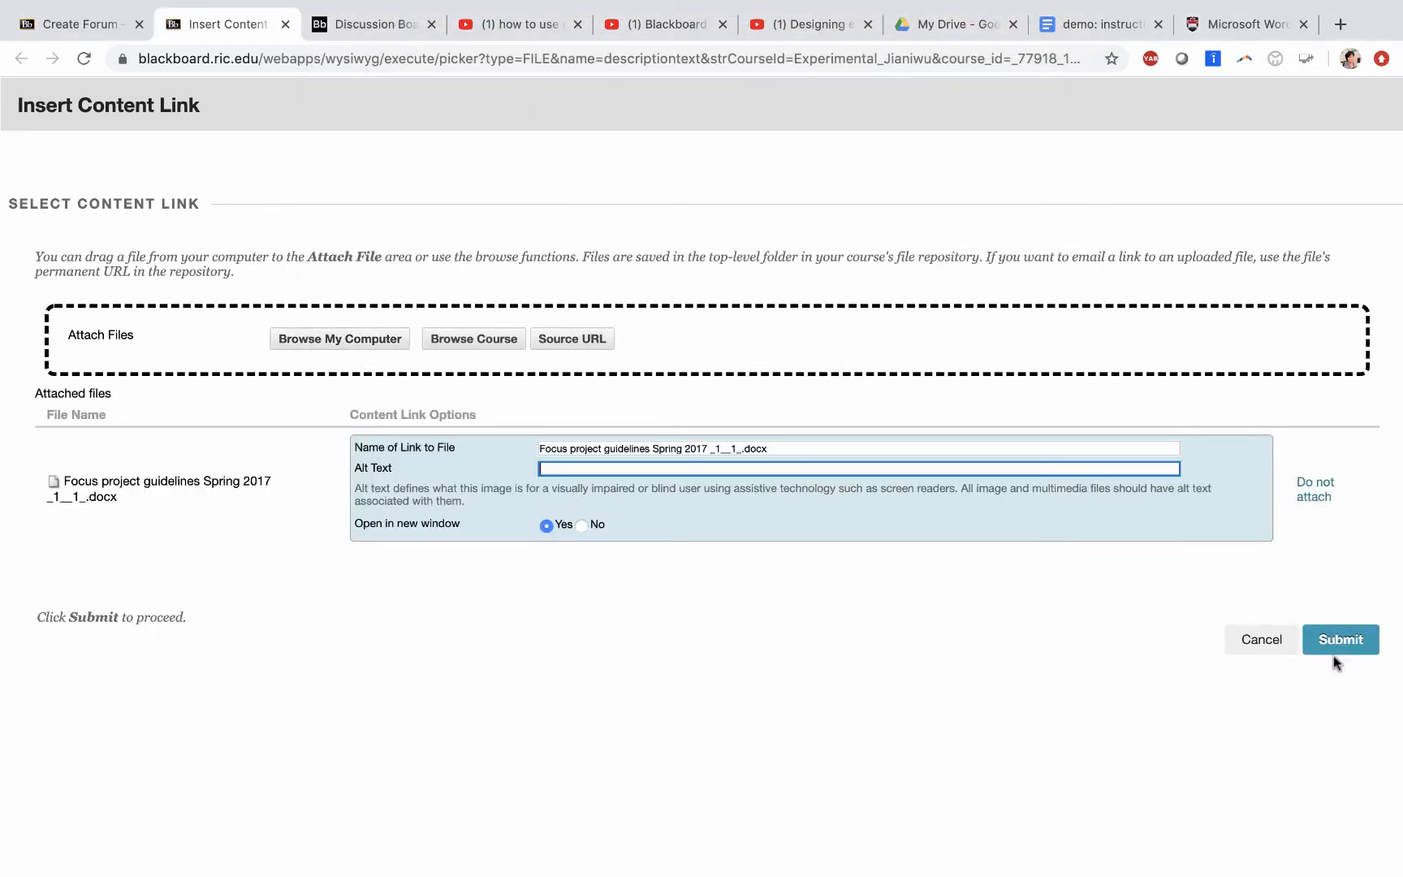
left_click(1344, 641)
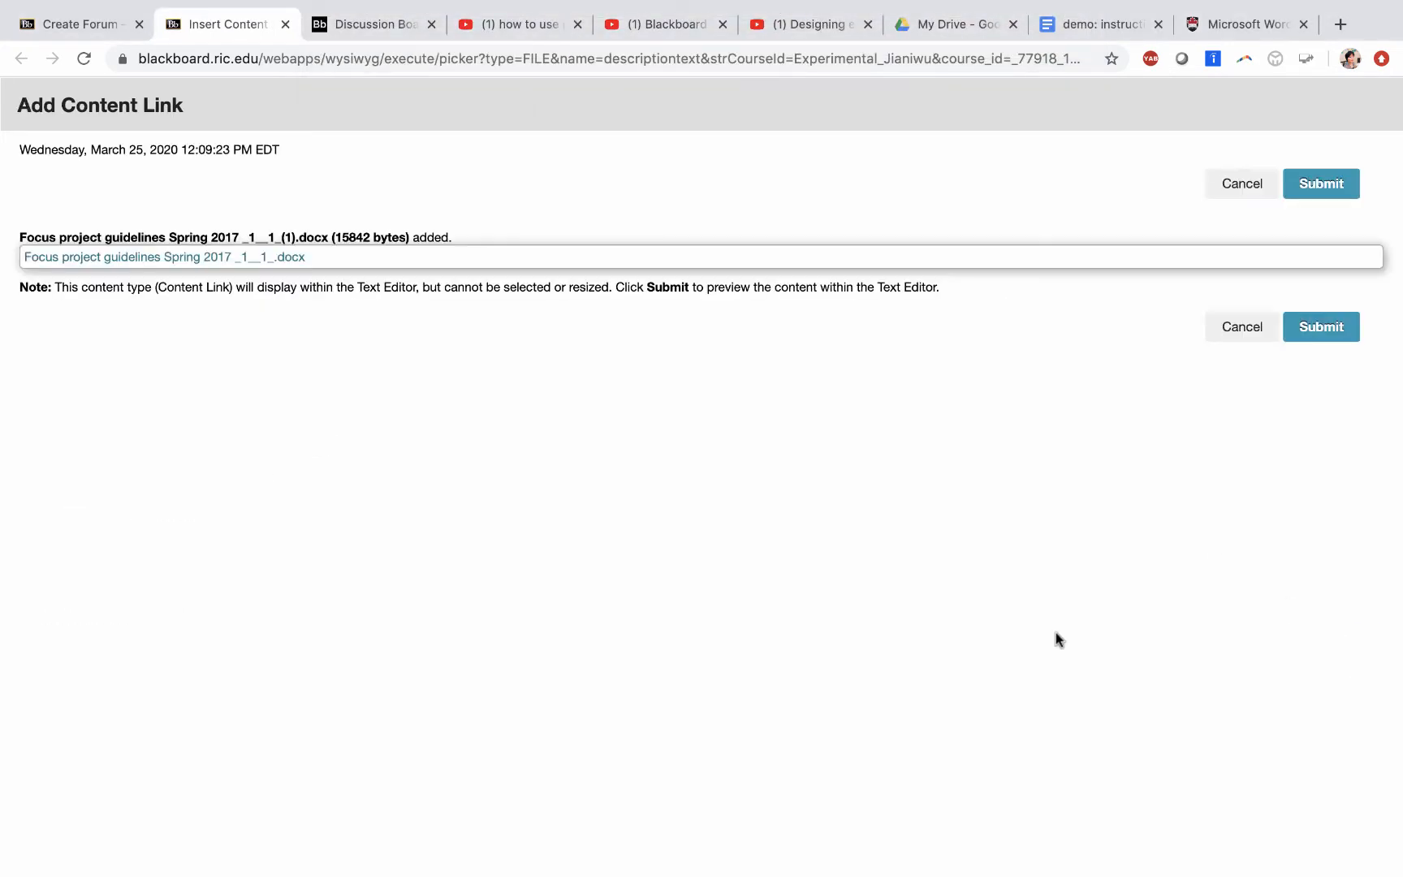
left_click(1328, 325)
Review the forum description with its file links, and examine the forum's availability, viewing, grading and subscription options.
scroll(804, 654, "up", 3)
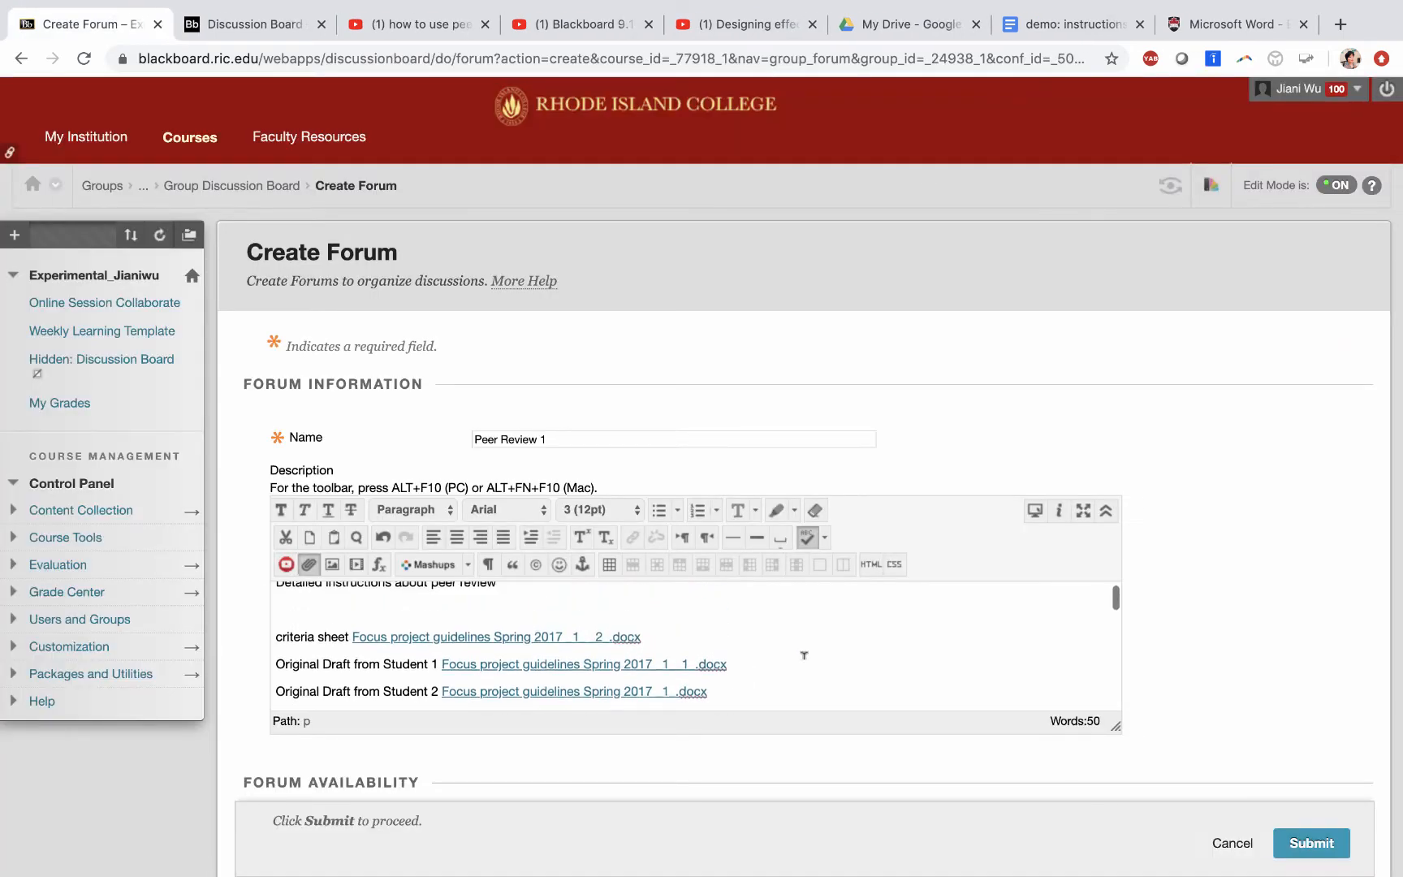
scroll(605, 630, "down", 1)
scroll(605, 630, "up", 2)
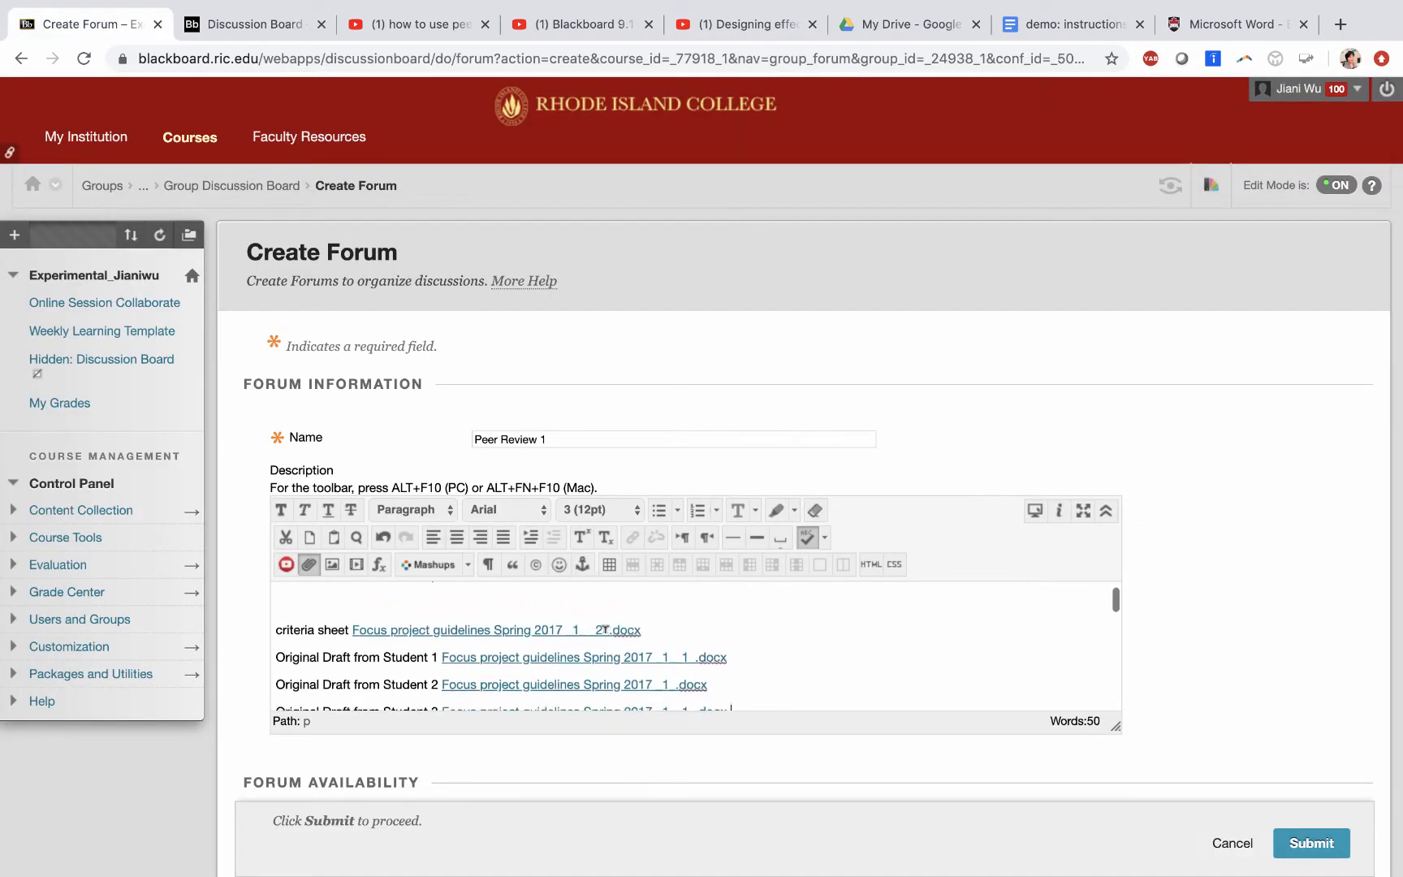
left_click(342, 609)
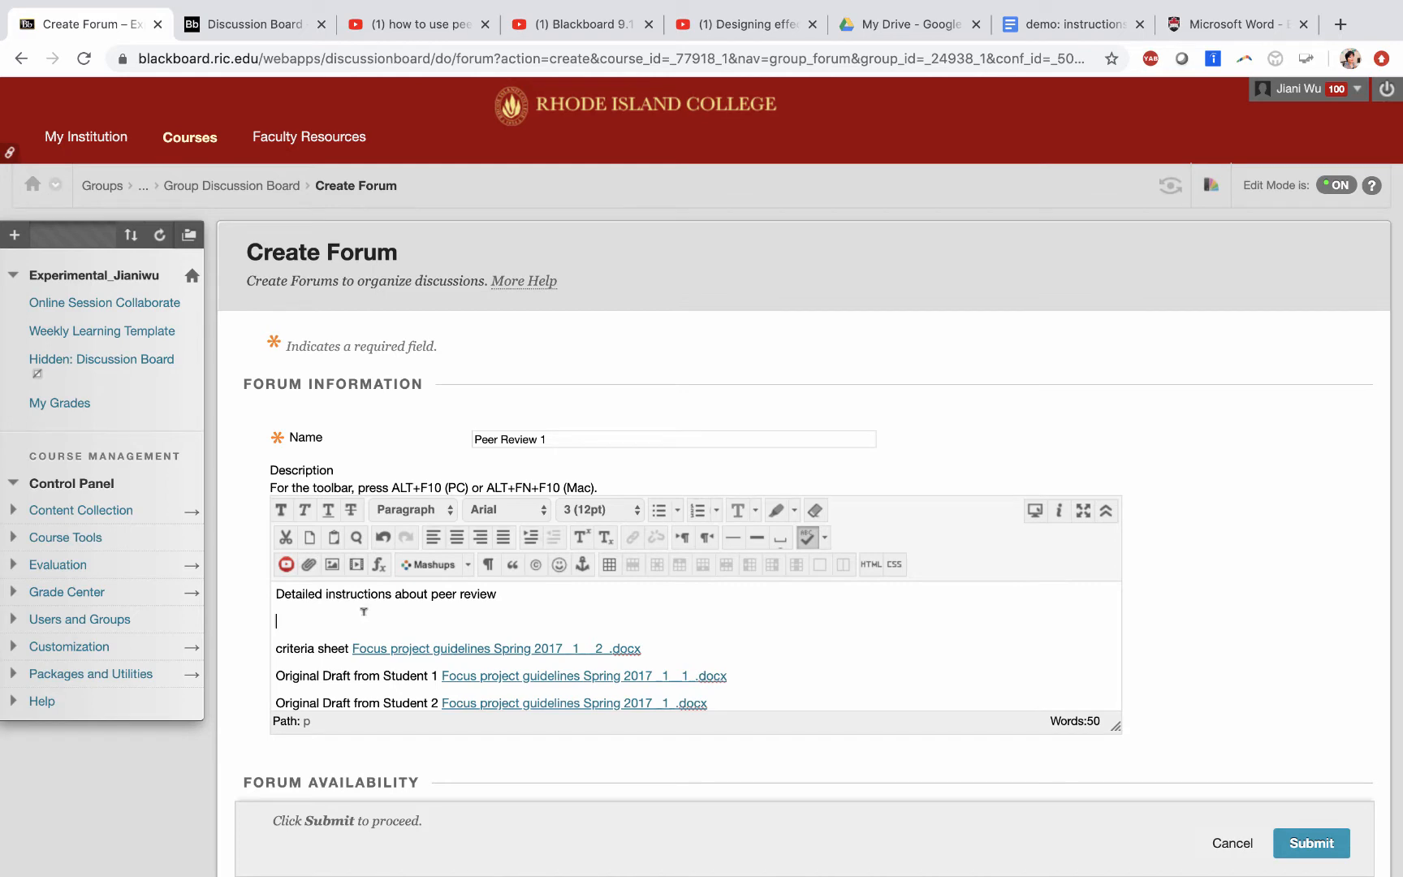
scroll(365, 611, "down", 2)
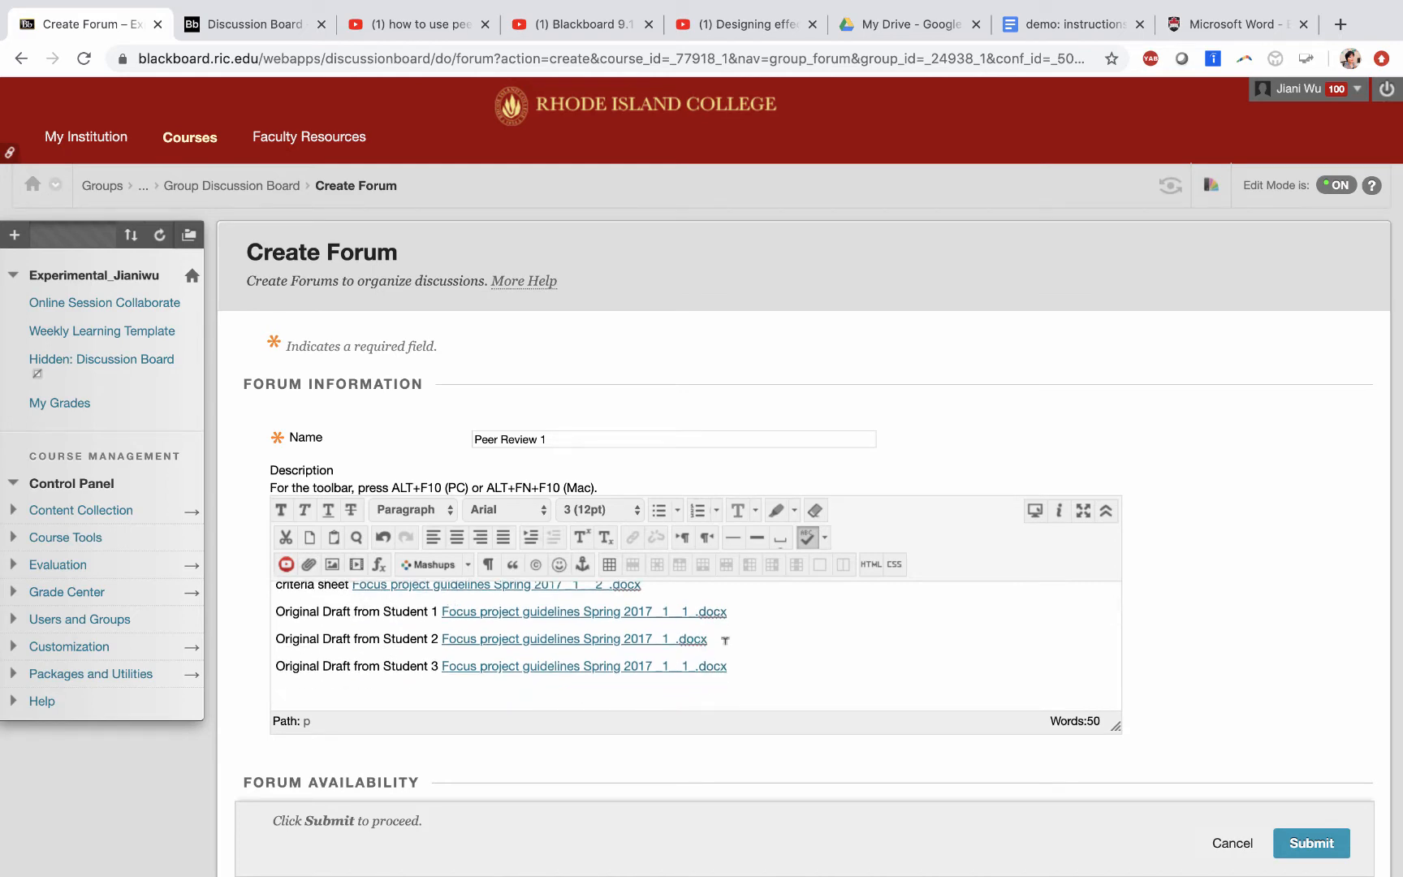
scroll(789, 639, "down", 3)
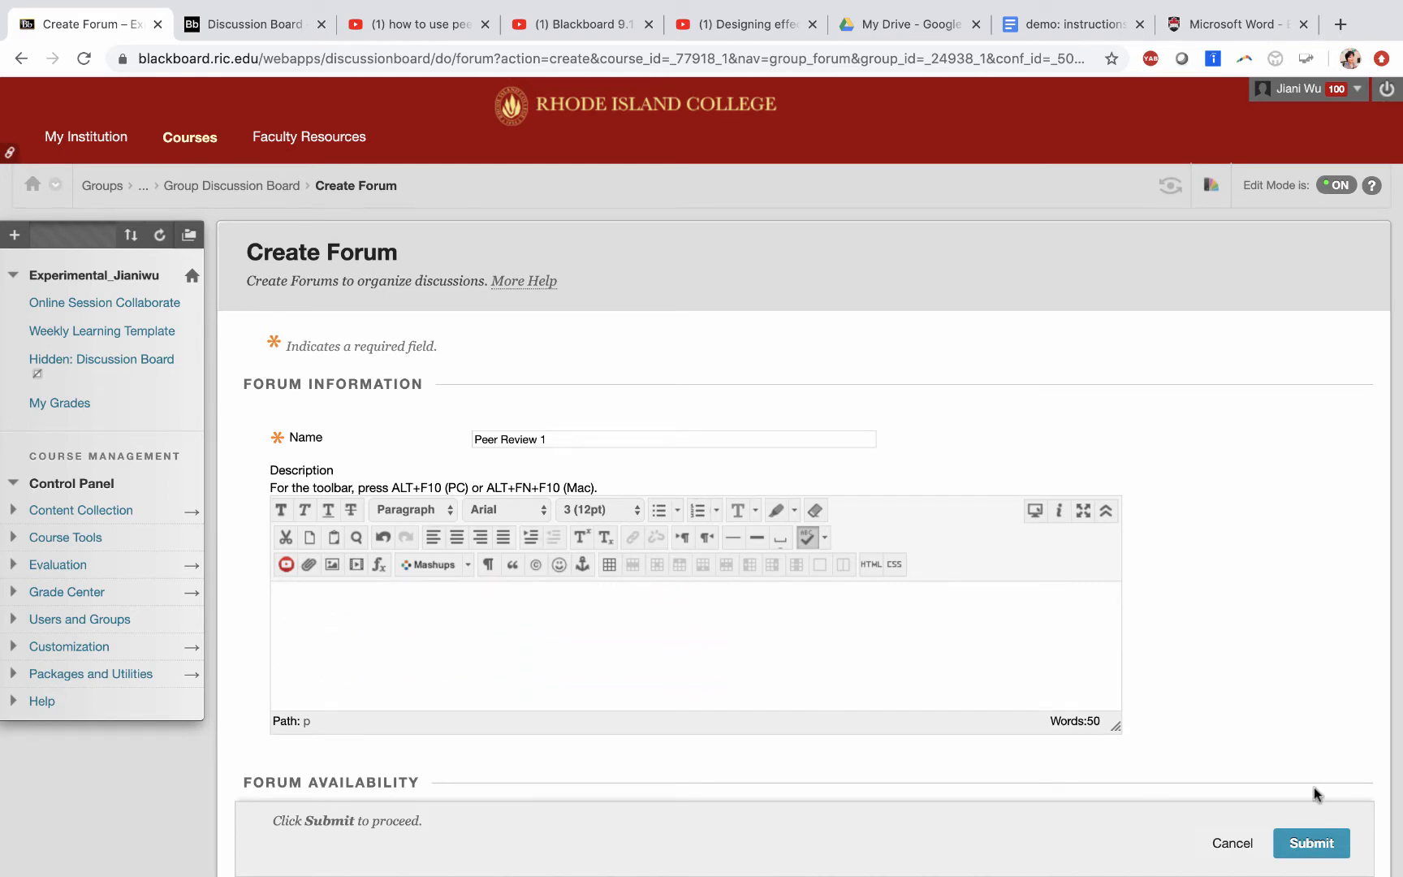
scroll(1319, 771, "down", 4)
scroll(1326, 672, "down", 6)
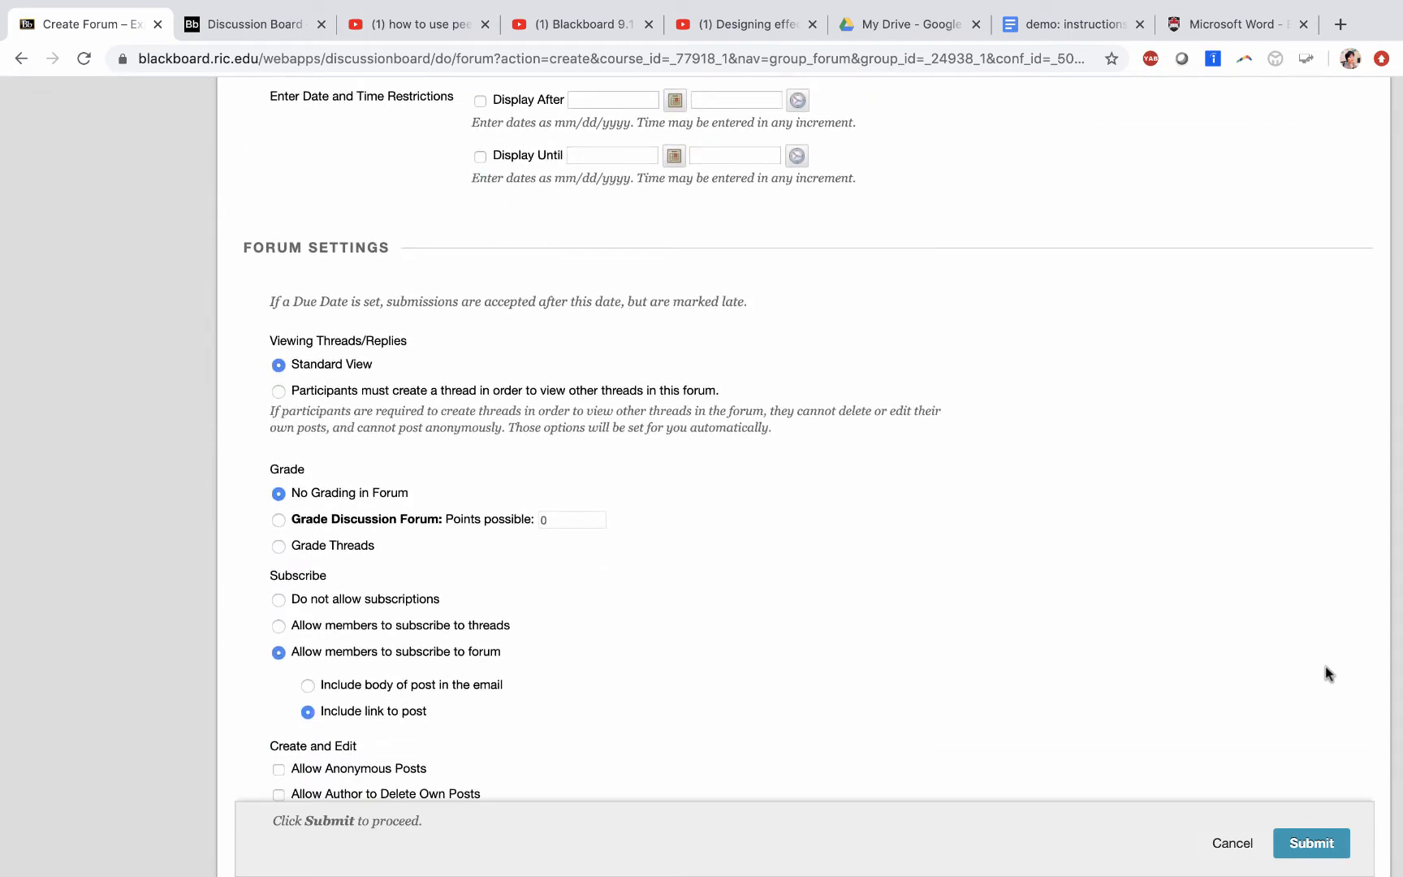
scroll(1325, 665, "up", 2)
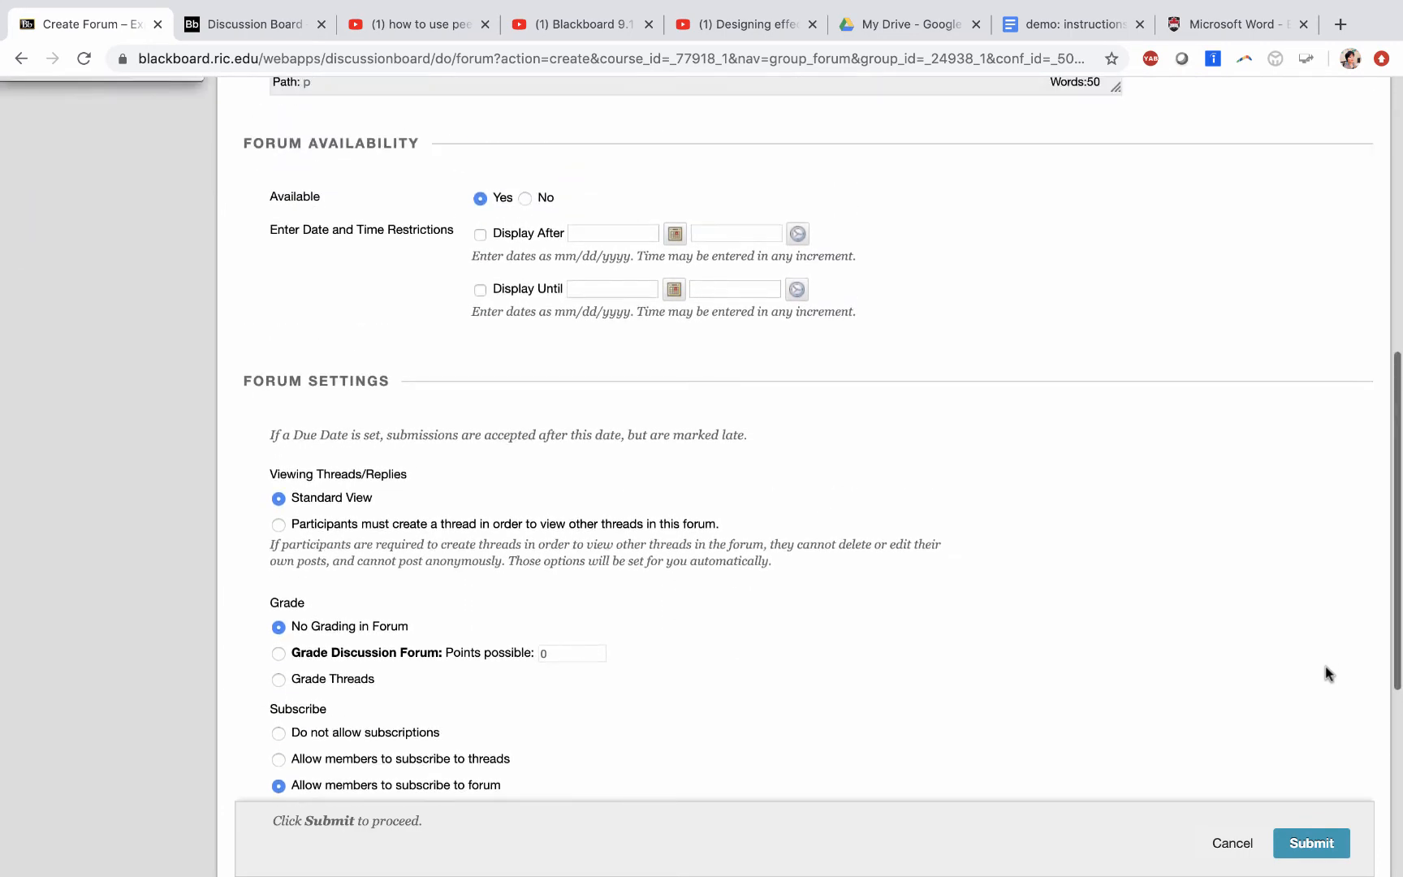
Set the forum's viewing option so participants must create a thread in order to view other threads.
scroll(1325, 665, "down", 1)
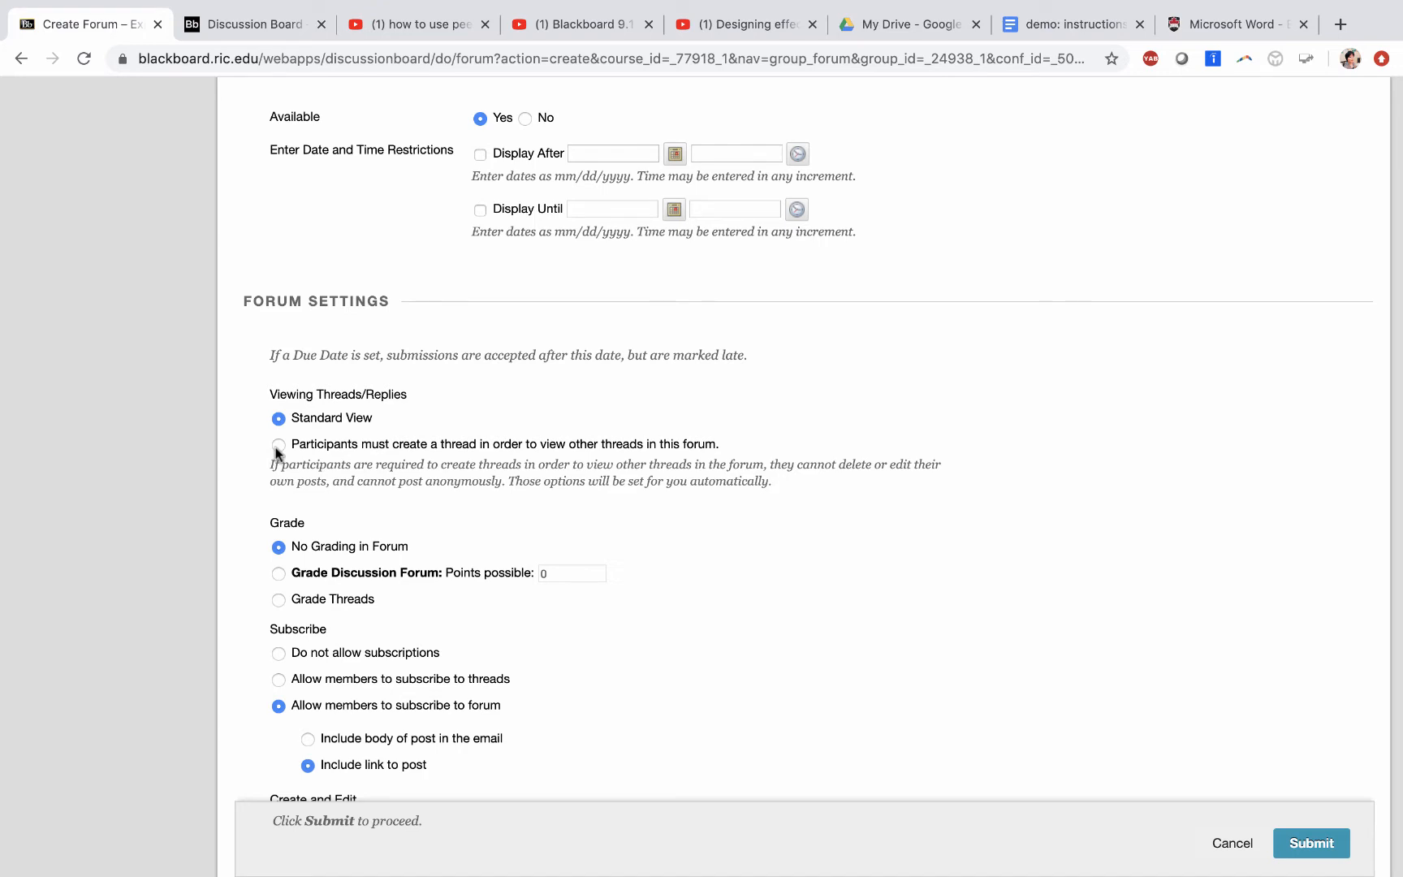
scroll(486, 406, "up", 10)
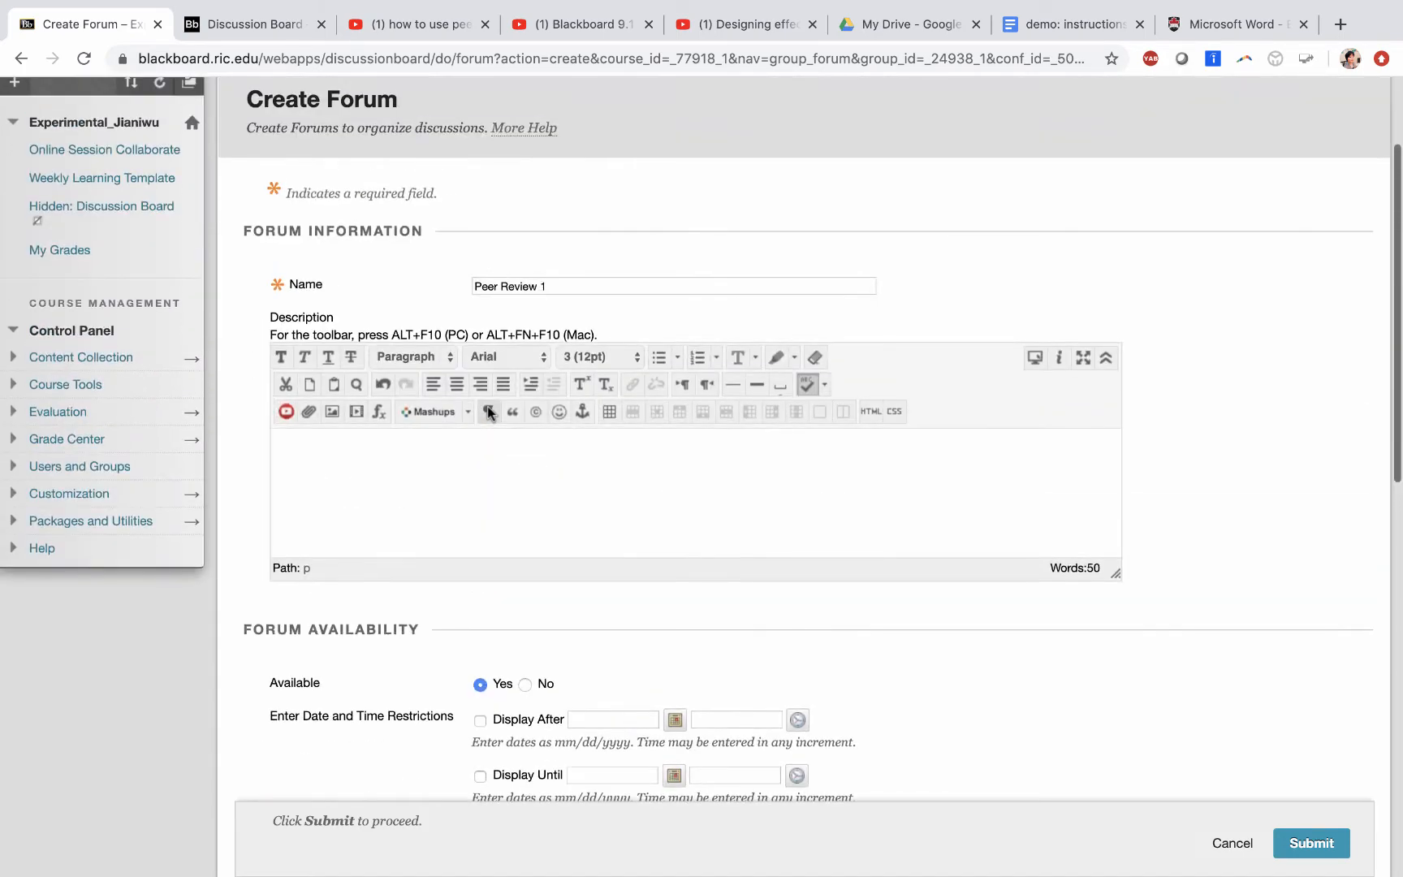
scroll(477, 479, "down", 1)
scroll(476, 479, "up", 1)
scroll(479, 487, "down", 1)
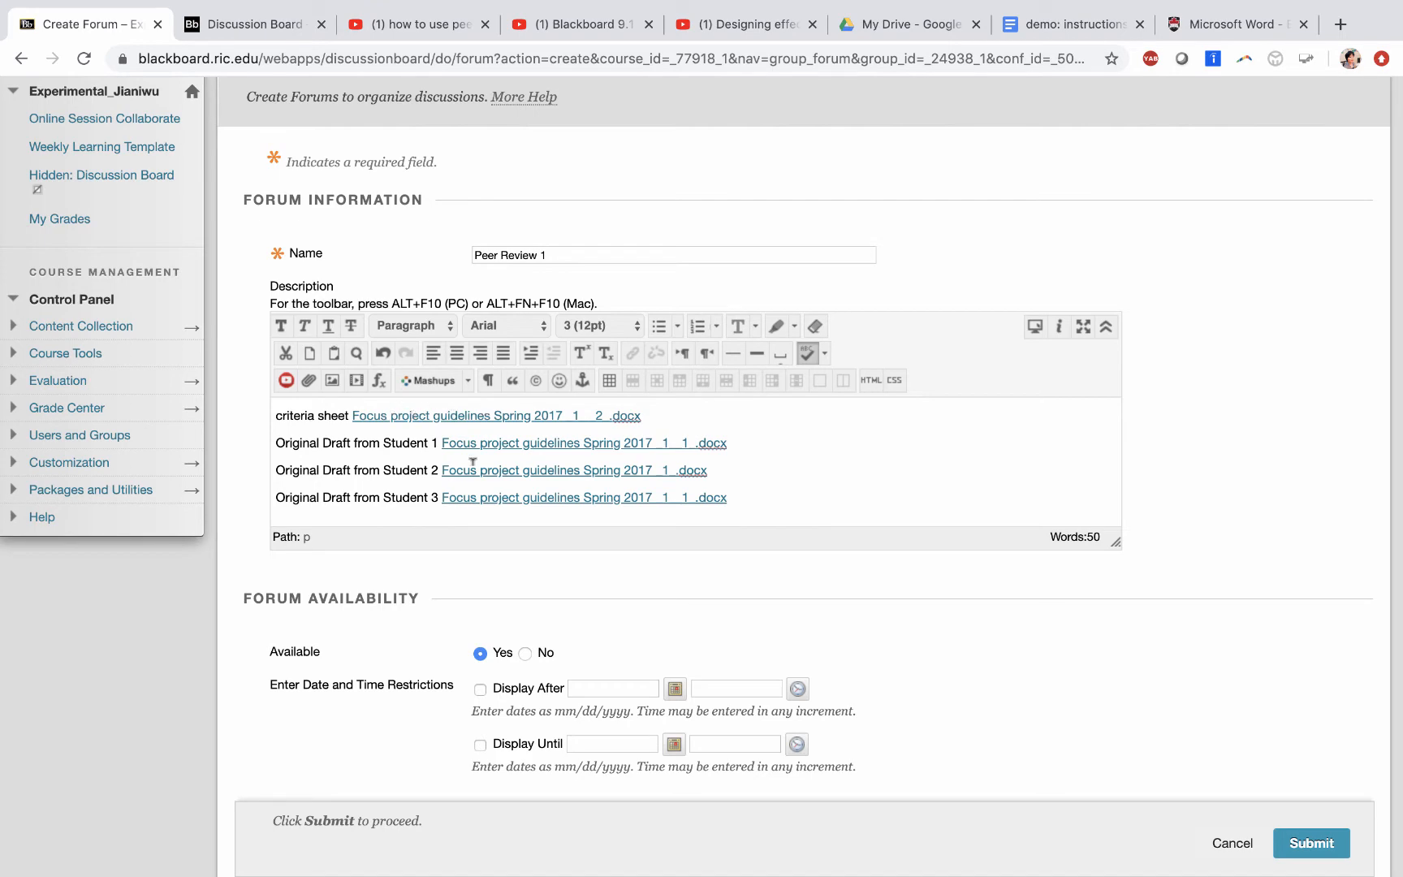
scroll(472, 461, "down", 5)
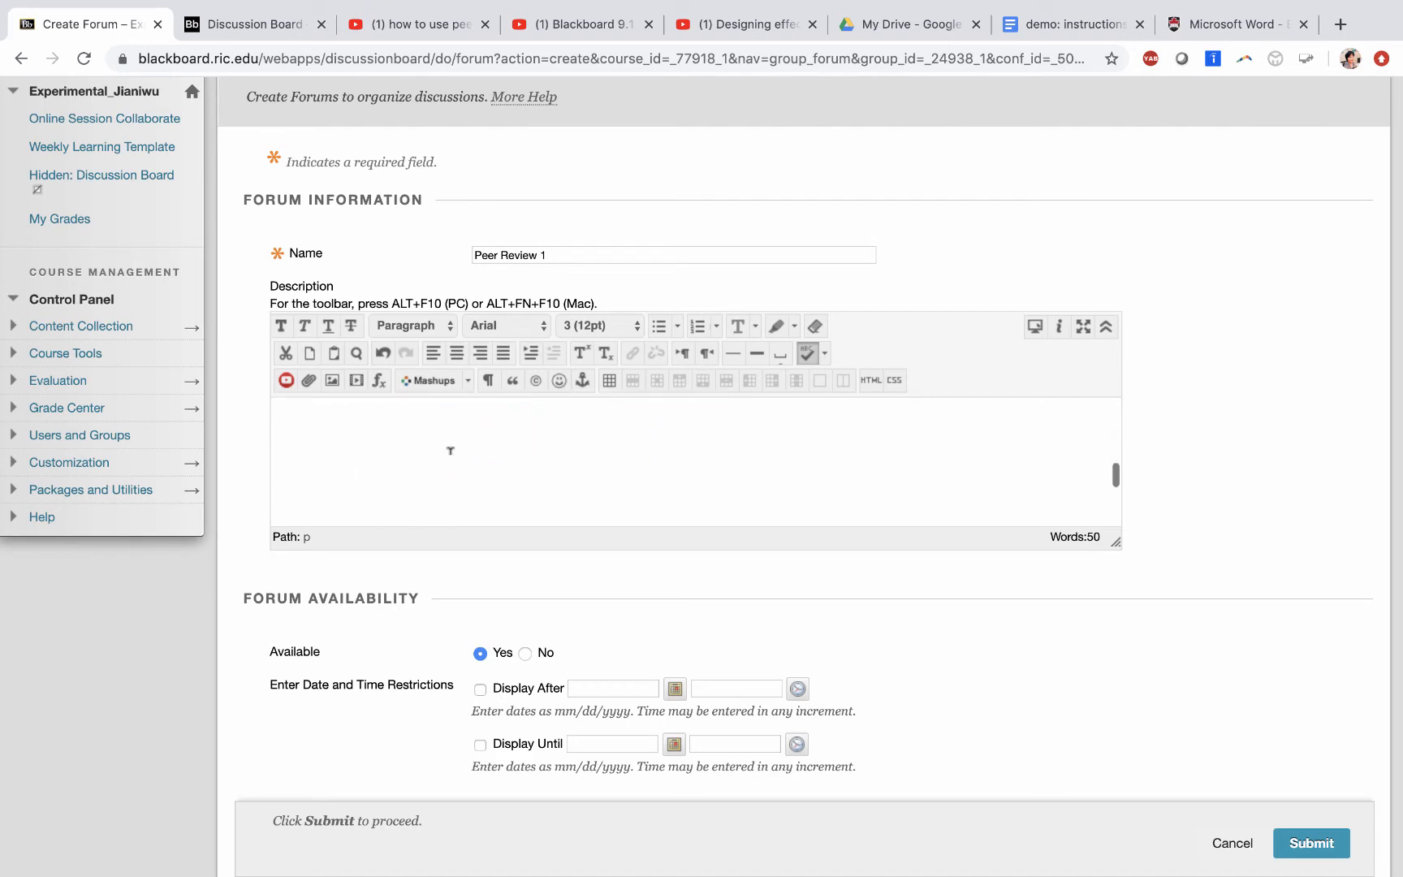
scroll(442, 542, "down", 6)
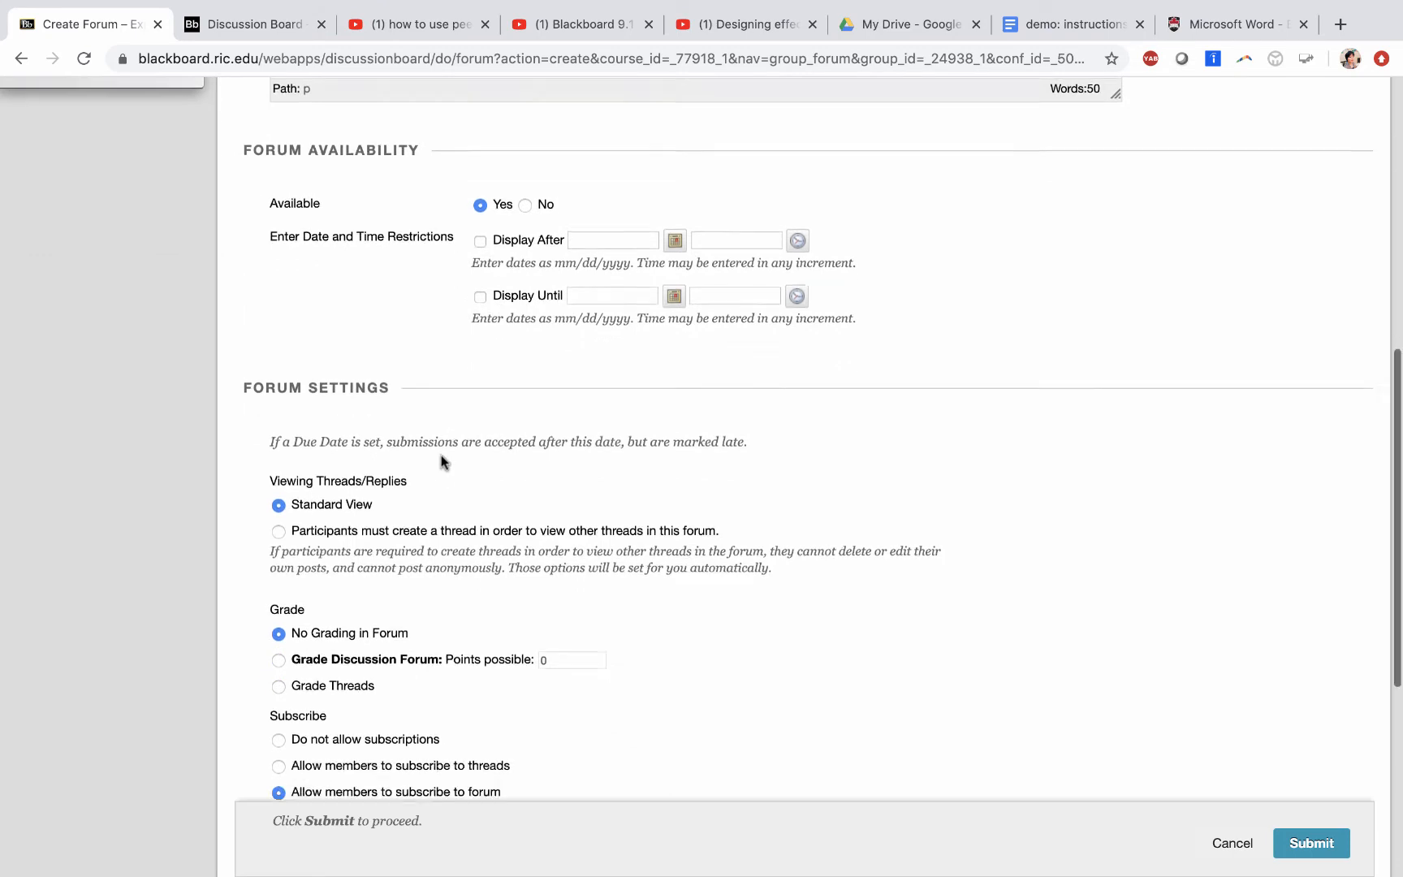
scroll(440, 461, "down", 3)
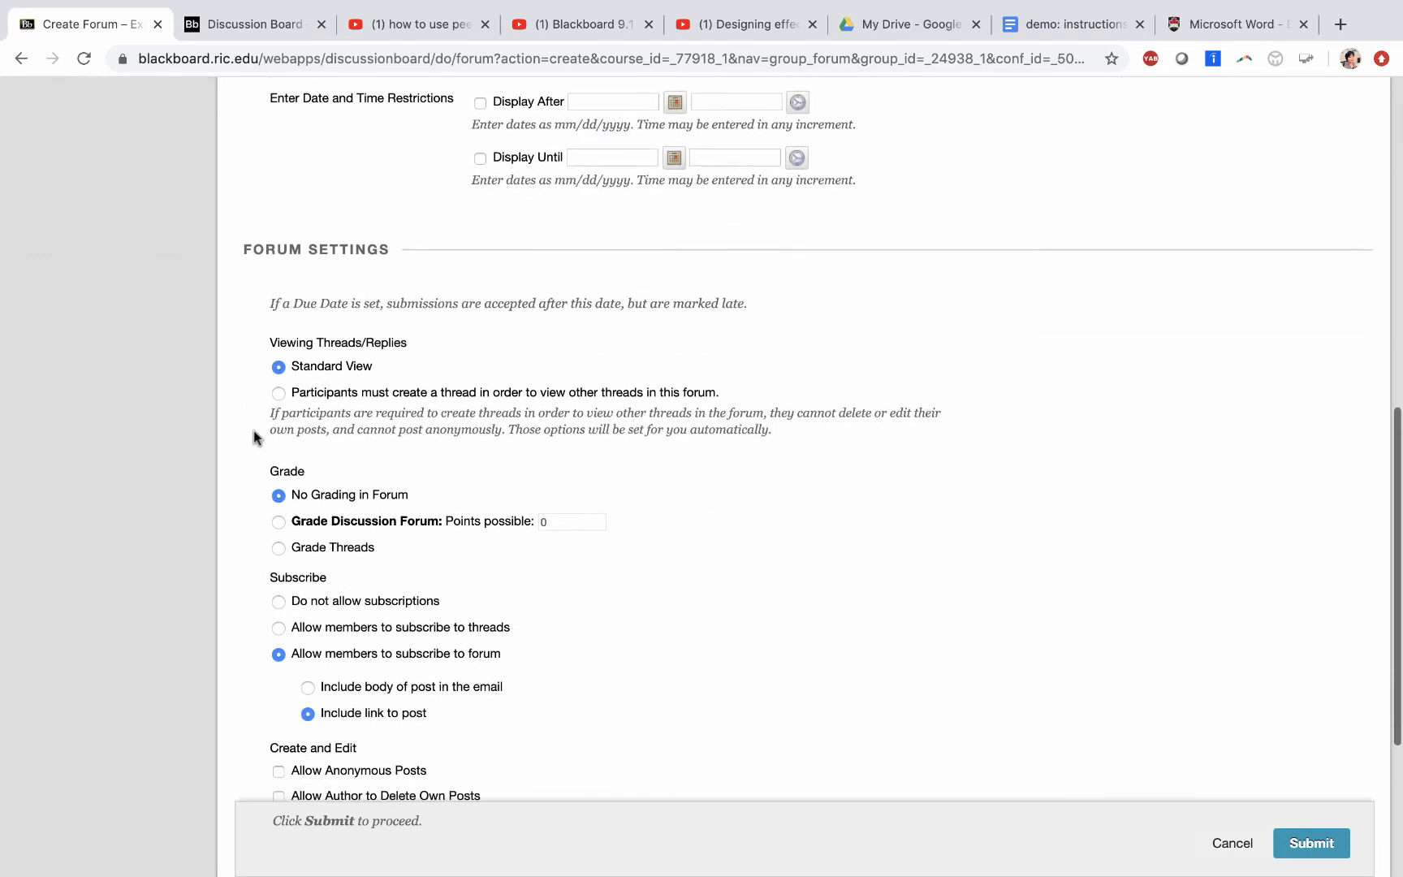
left_click(277, 393)
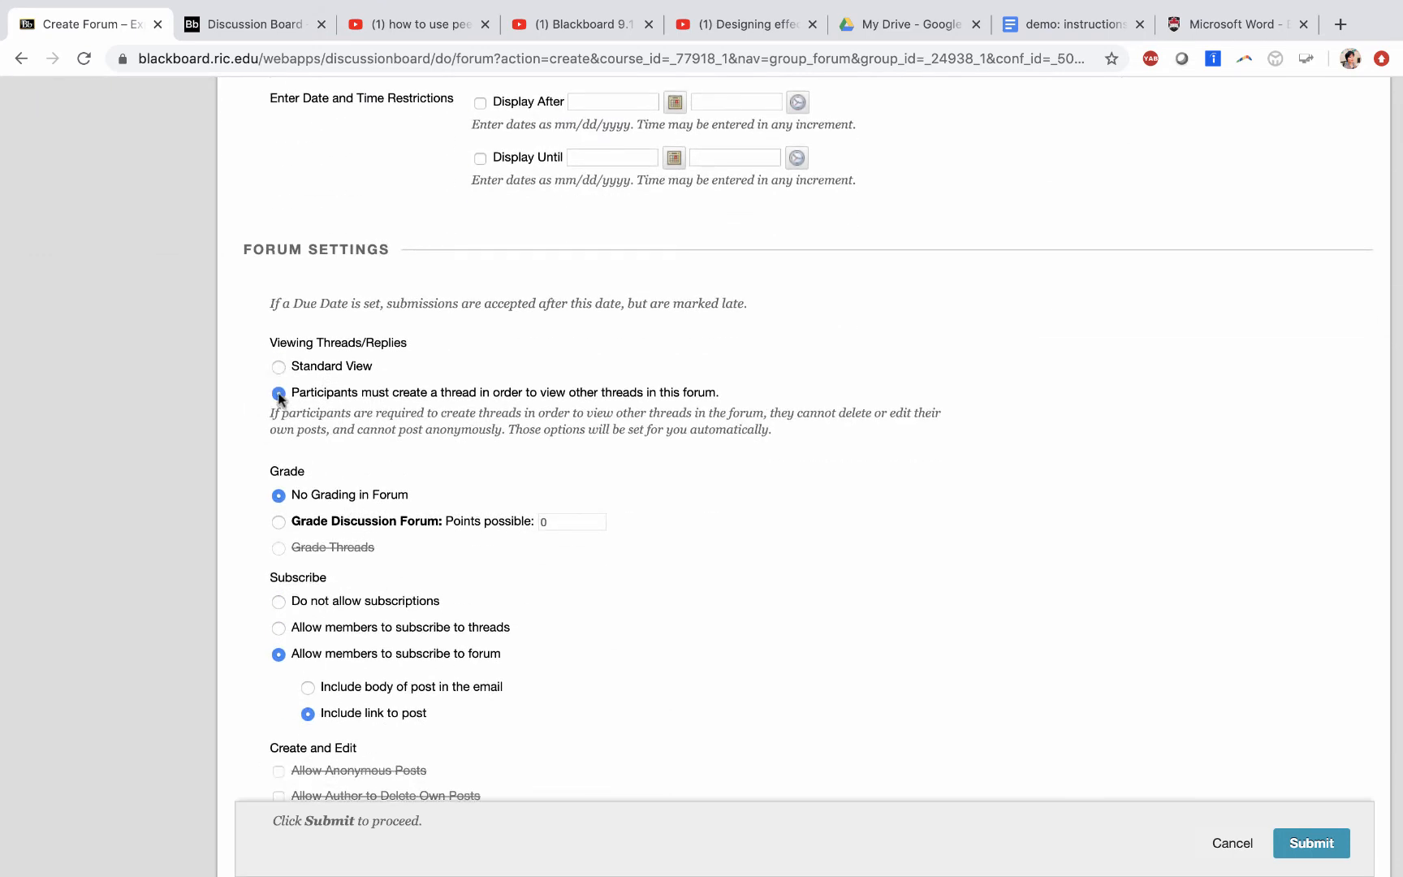
Look over the remaining grading, subscription and posting options, and submit the Peer Review 1 forum.
scroll(633, 505, "down", 4)
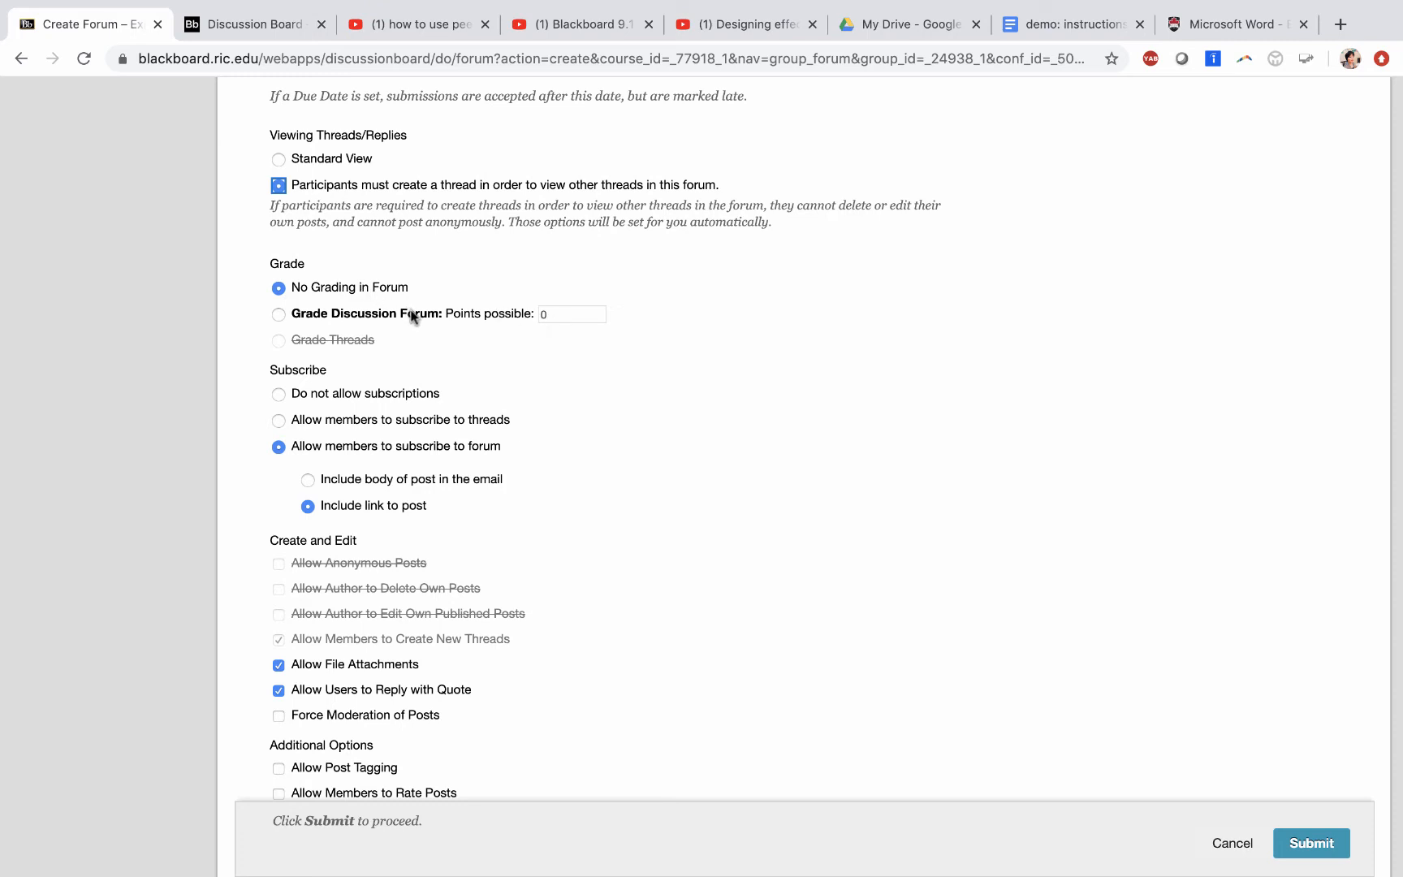
scroll(411, 315, "down", 1)
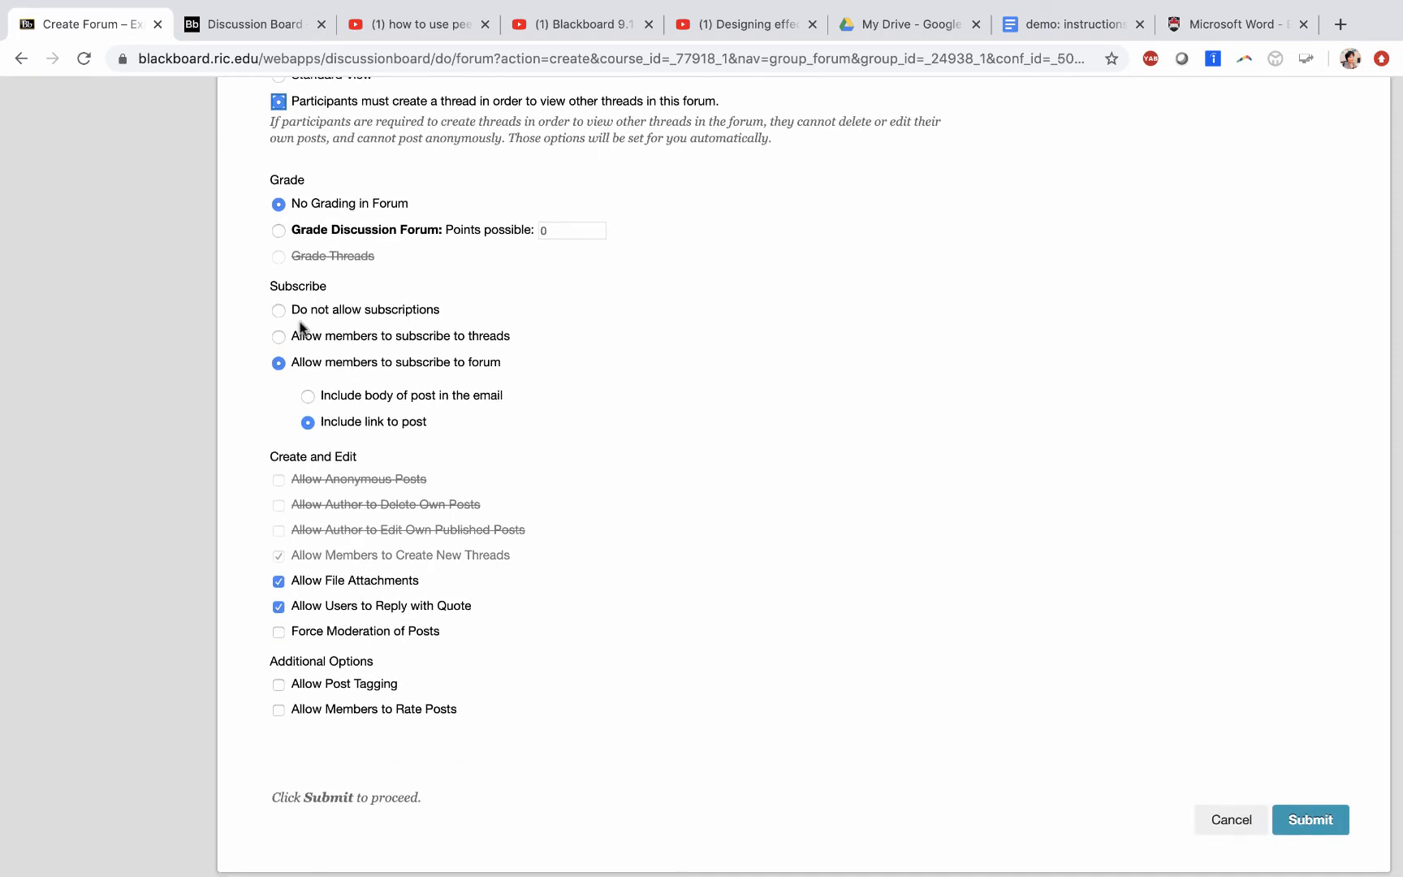
scroll(500, 374, "down", 1)
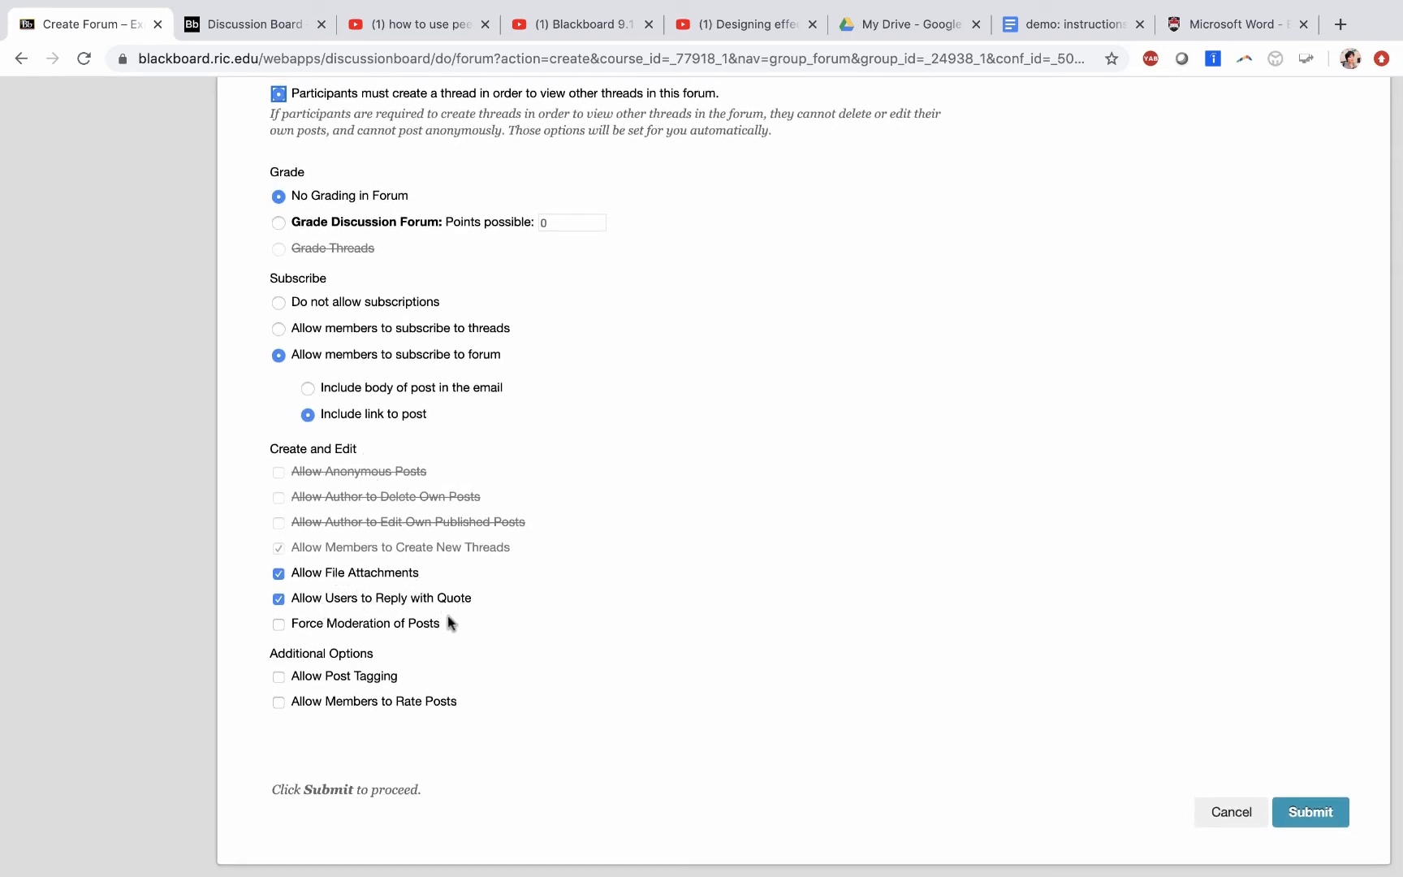
left_click(1313, 807)
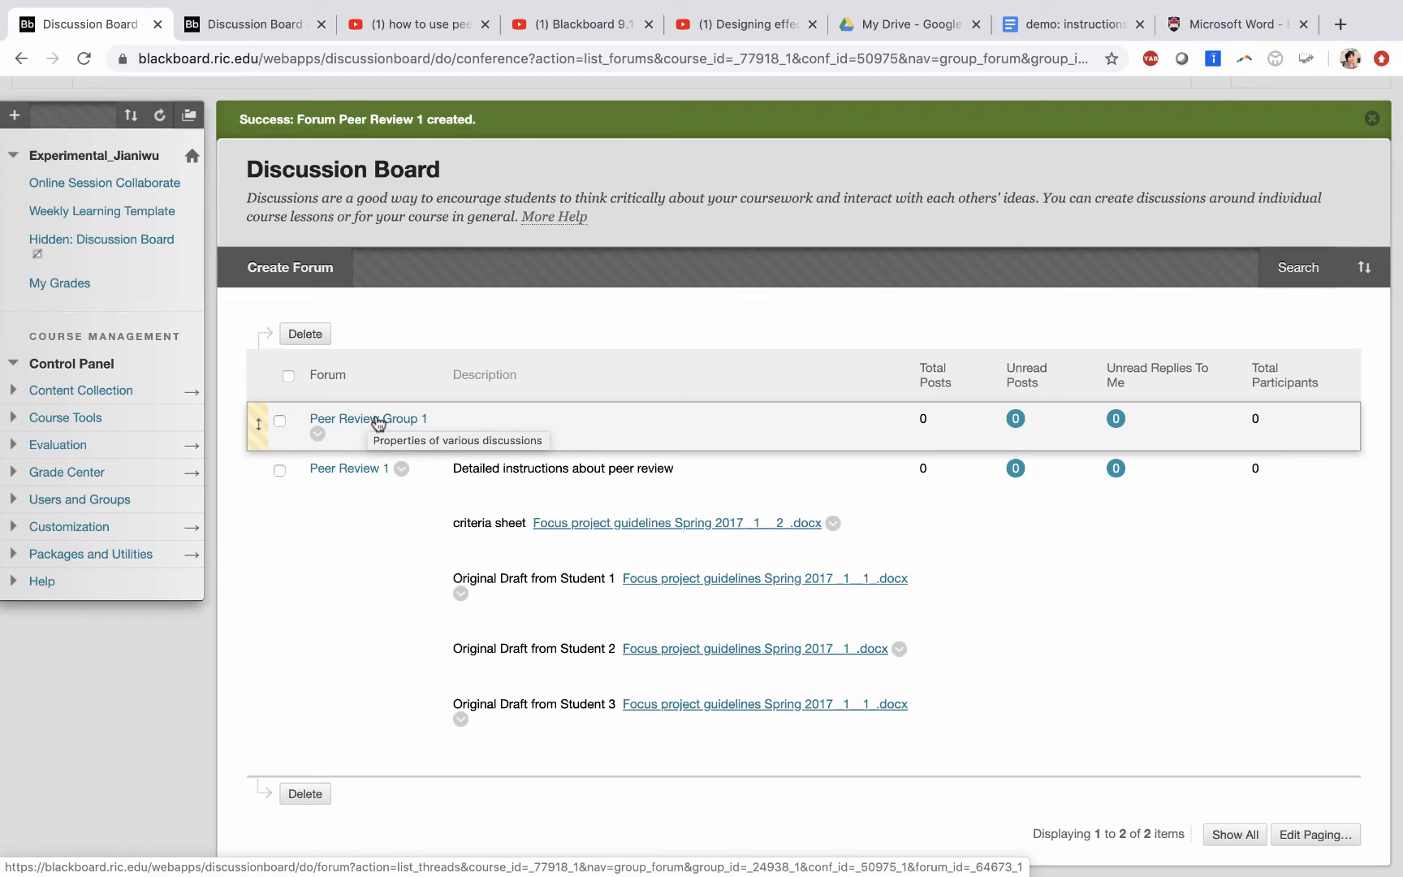
Delete the "Peer Review Group 1" forum from the group discussion board.
left_click(319, 434)
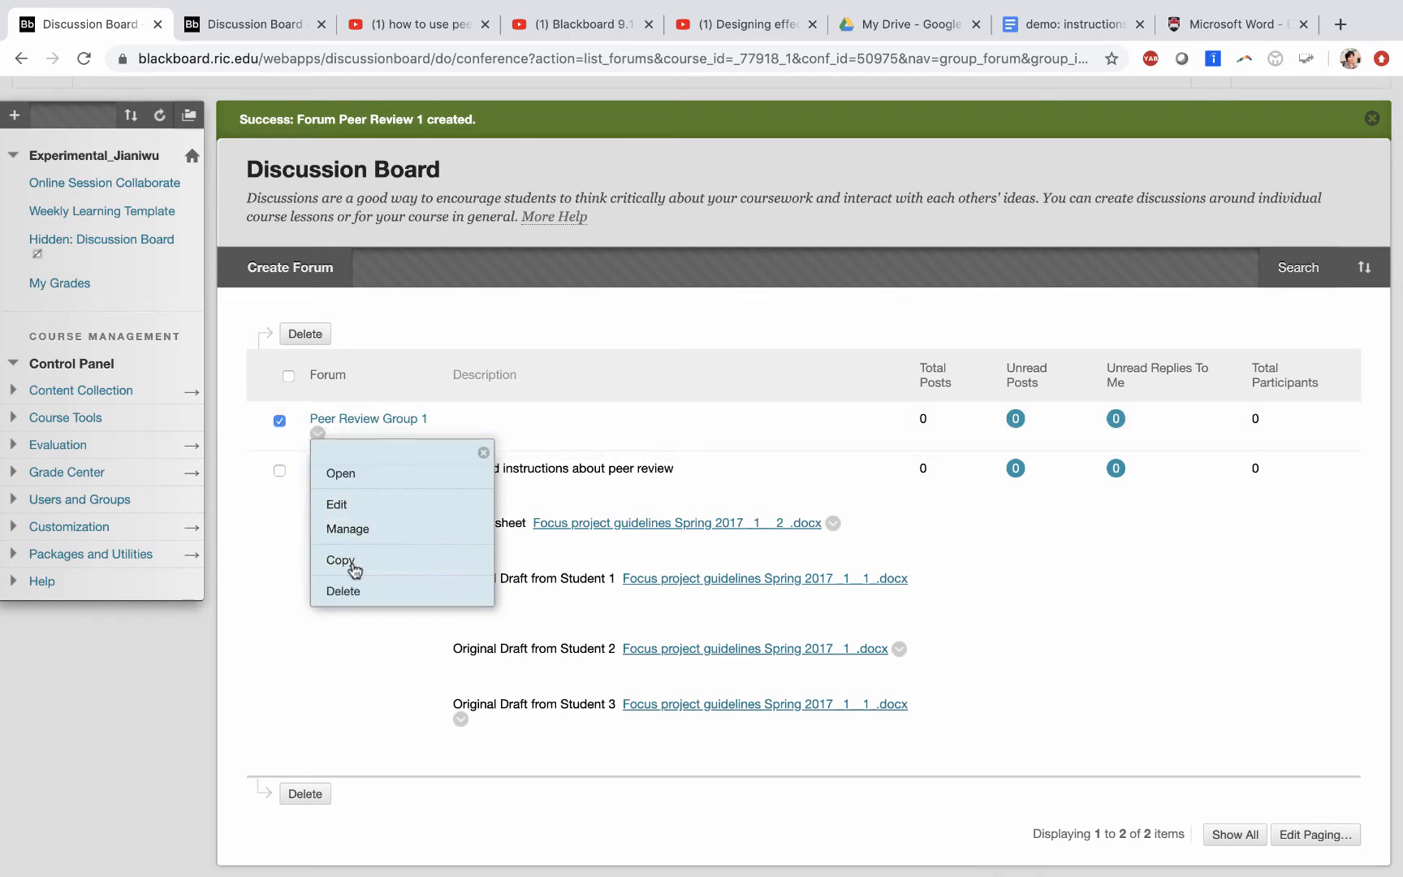
left_click(358, 591)
left_click(875, 167)
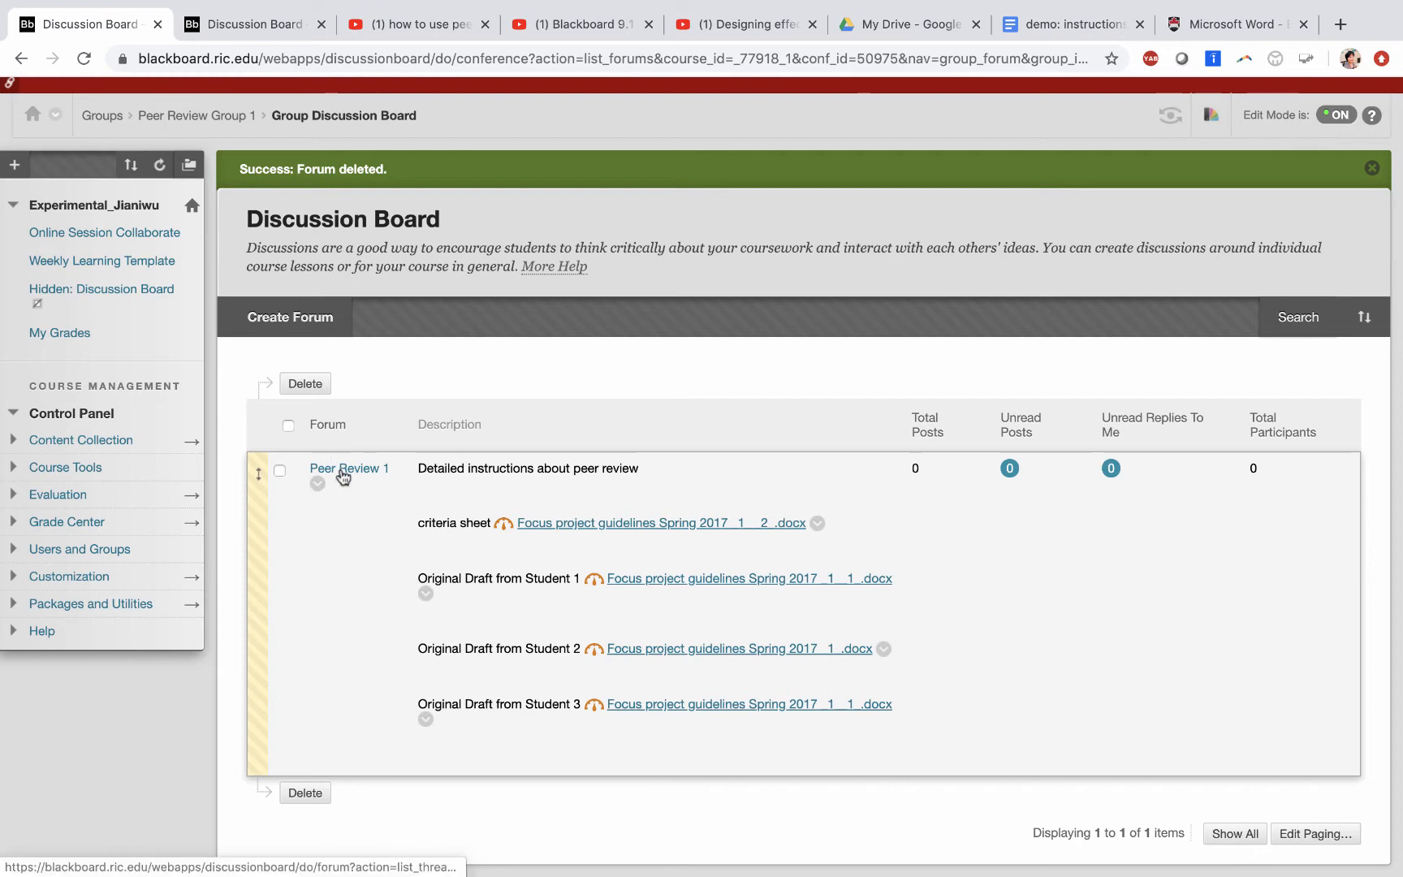
Open the Peer Review 1 forum and start a new thread in it.
left_click(343, 471)
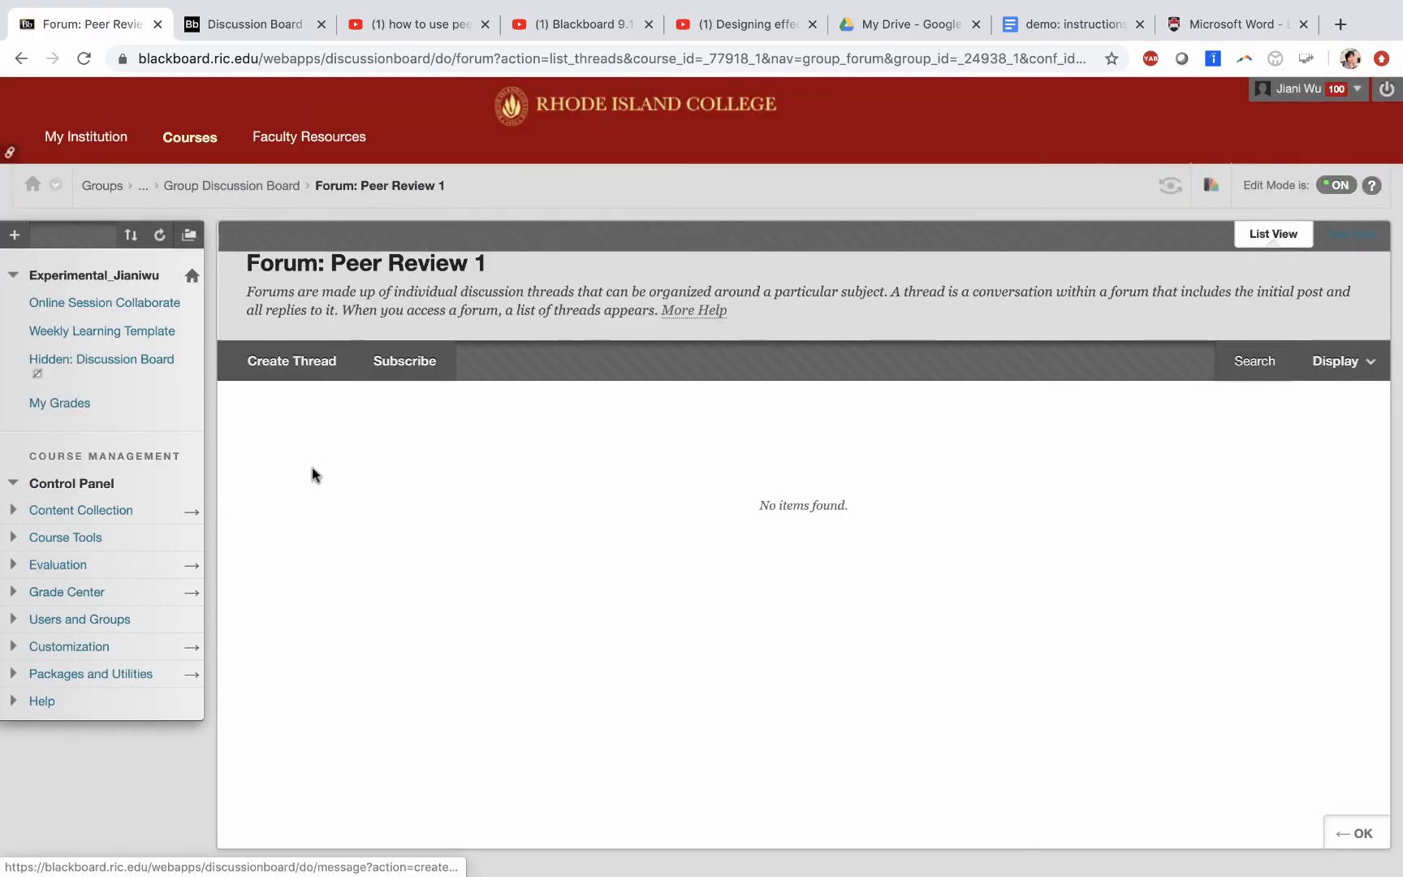
left_click(301, 367)
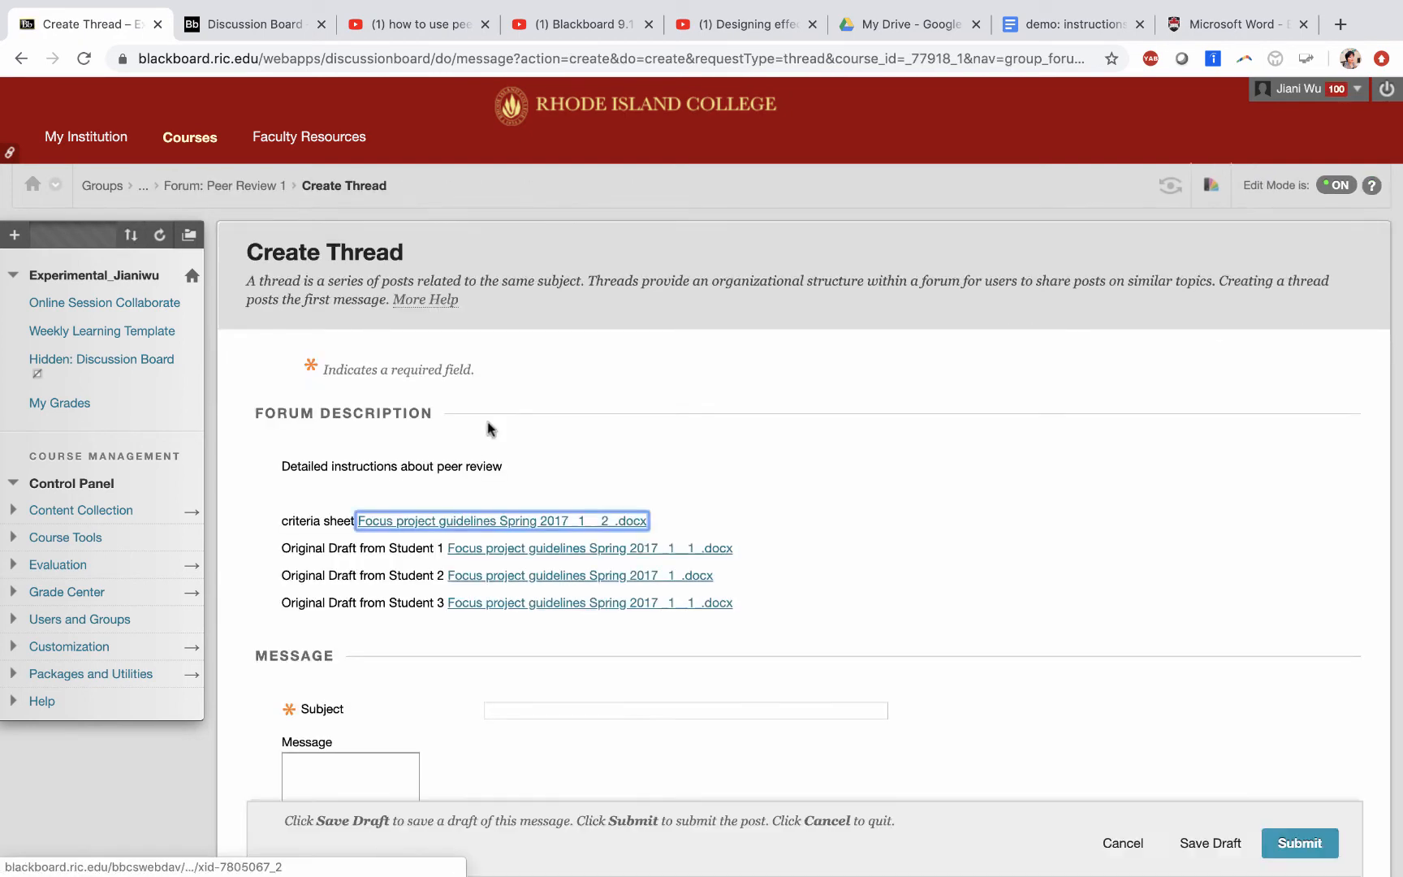
scroll(457, 548, "down", 3)
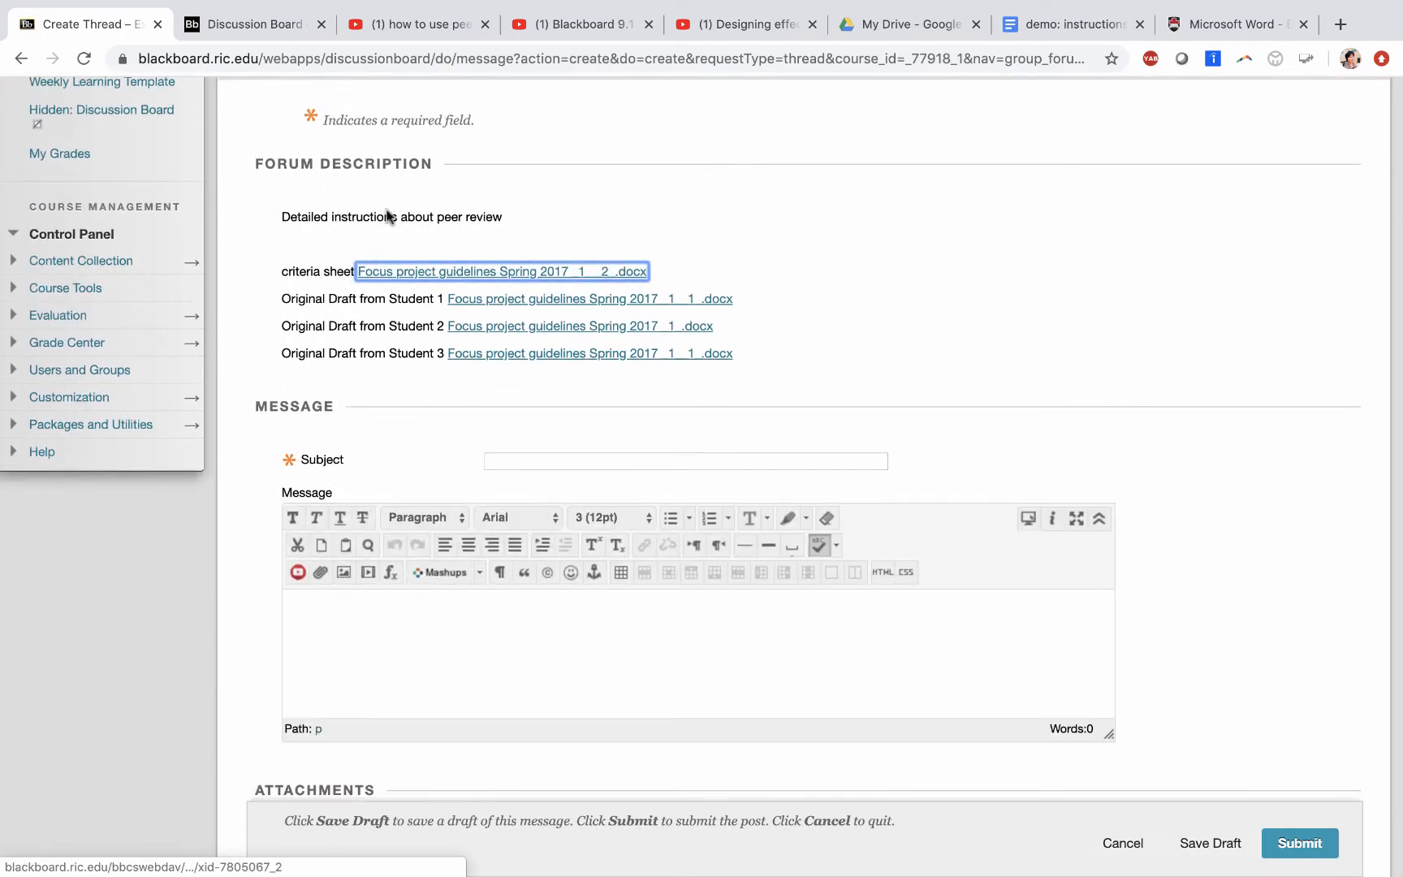
Enter "reply by student 1" as the subject of the new thread.
left_click(530, 459)
type("reply")
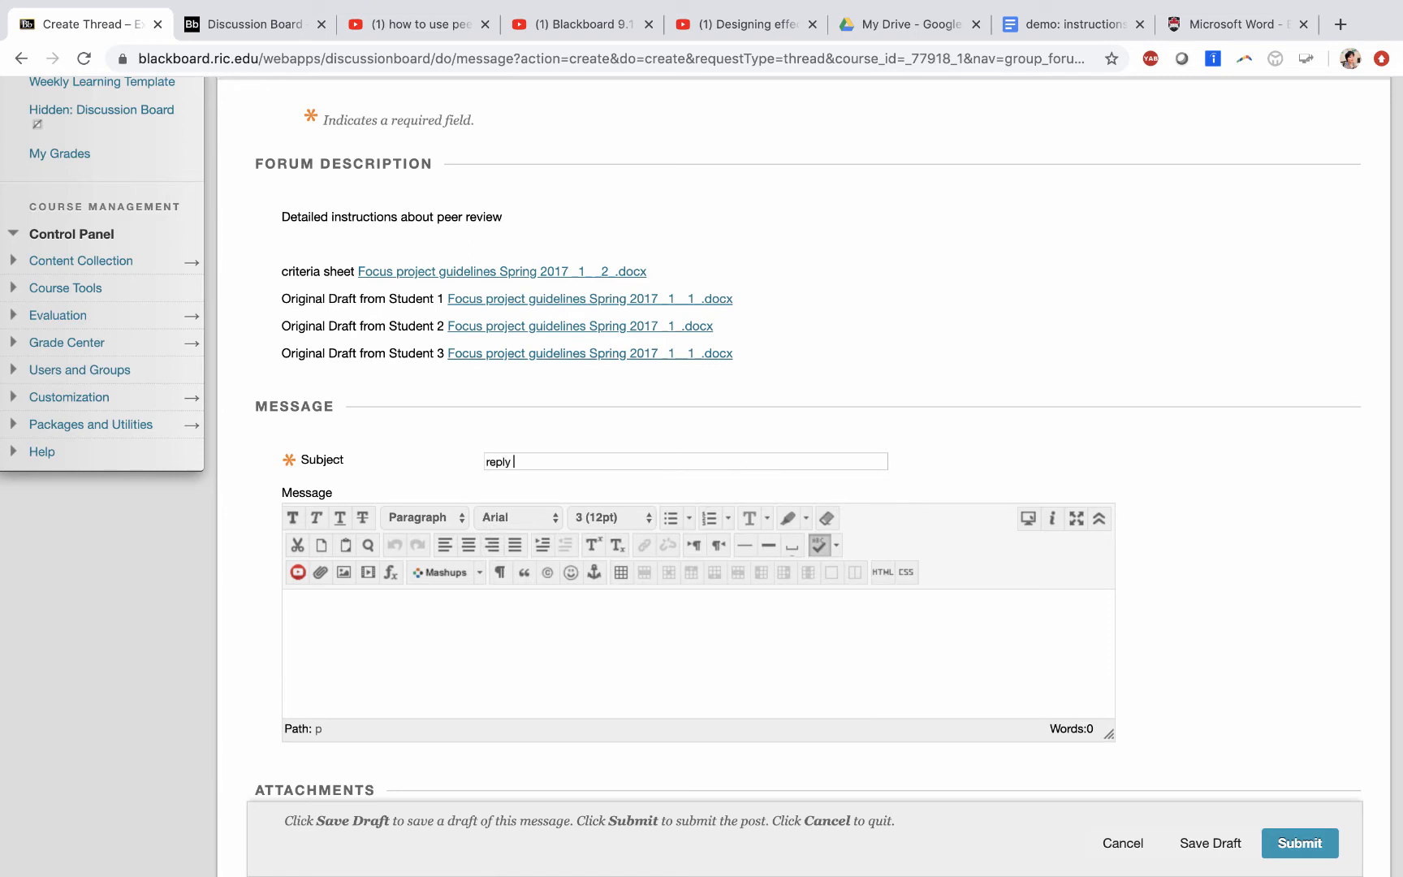
type("l")
key("BackSpace")
key("BackSpace")
key("BackSpace")
type("eo")
key("BackSpace")
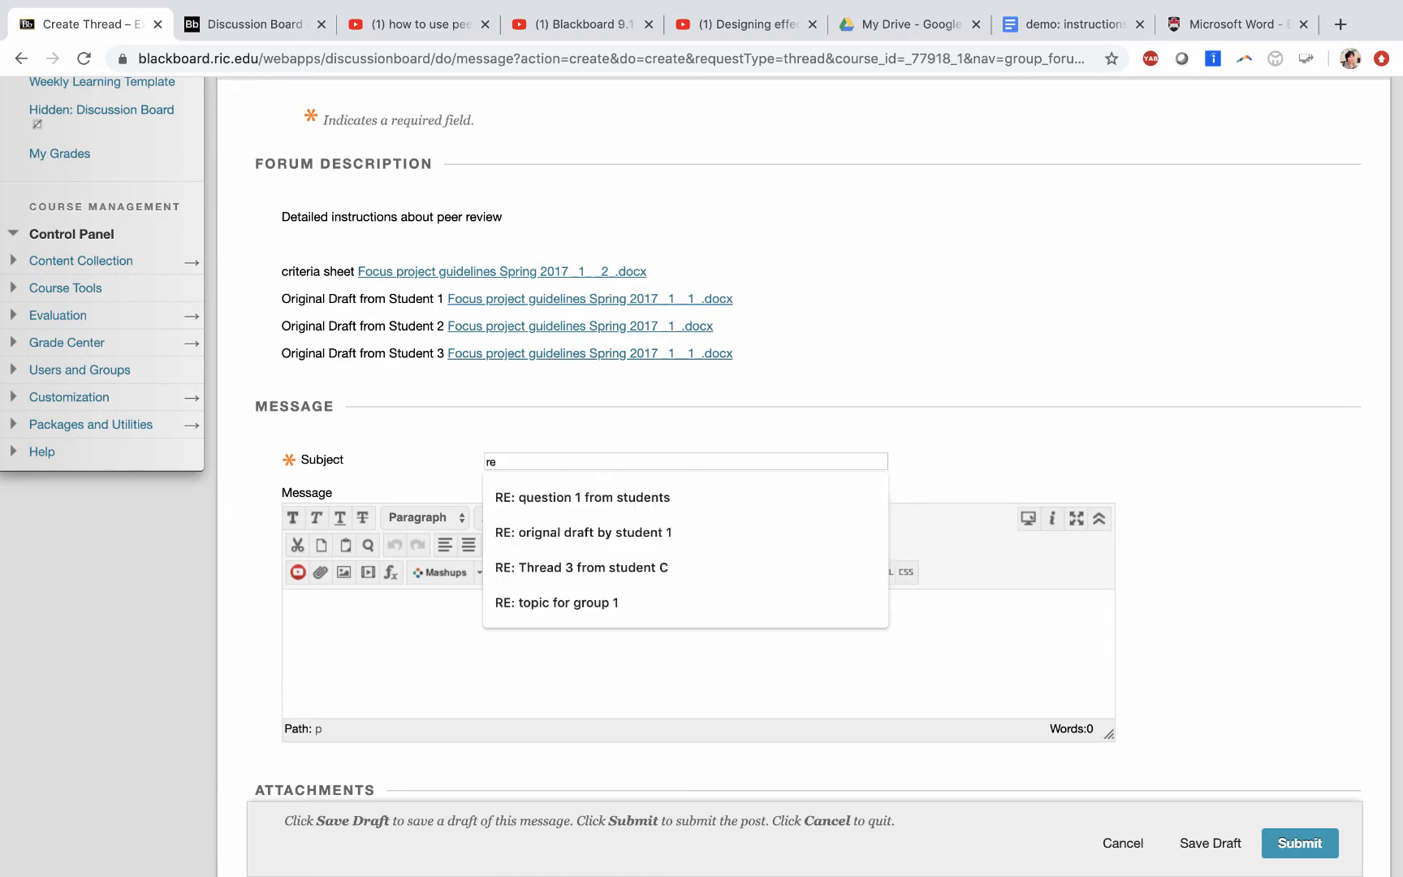
type("p")
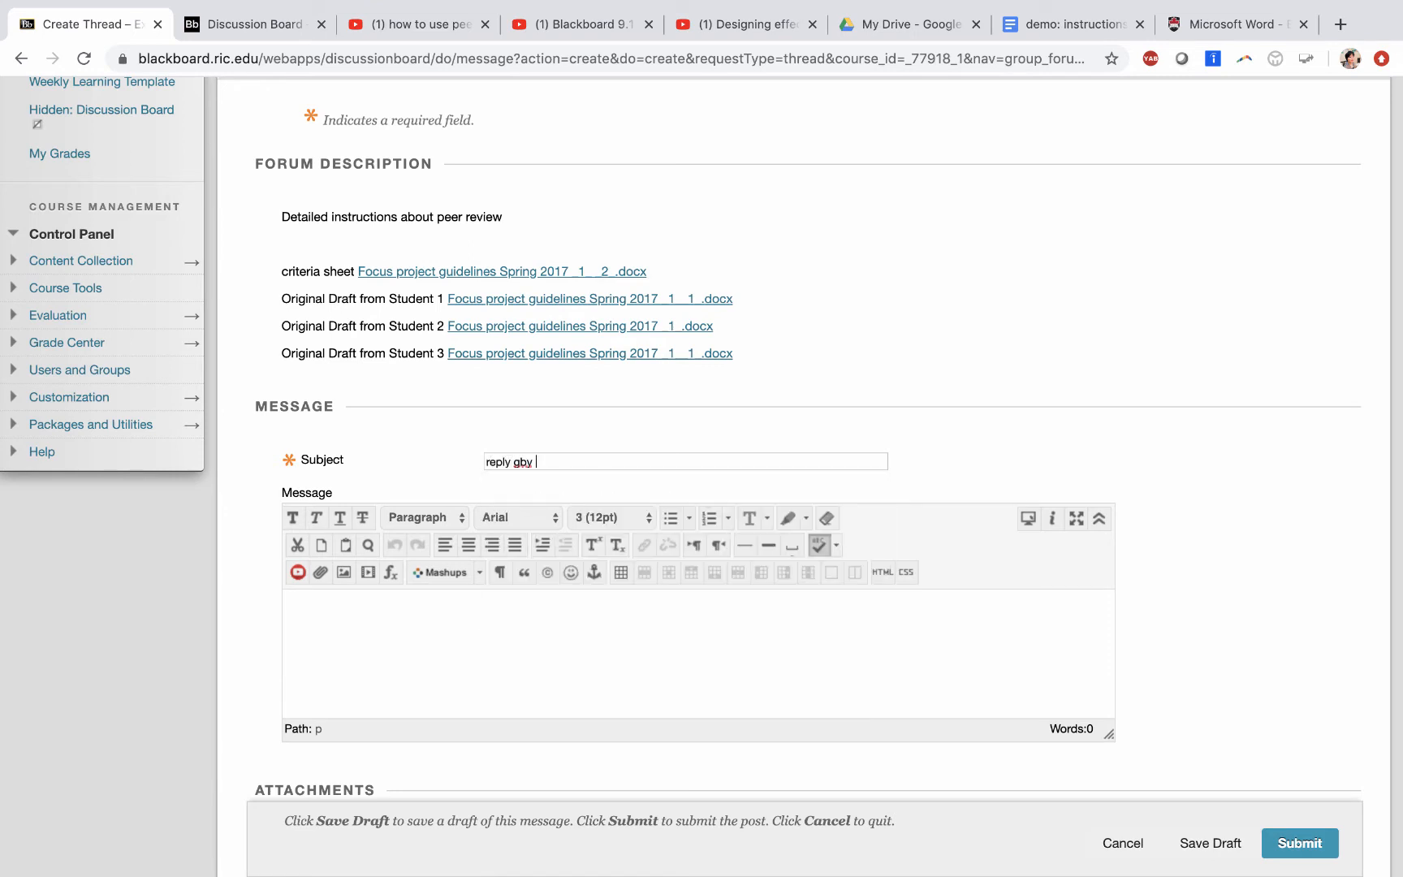
type("ly by student 1")
Write "here is a brief summary of my comment" as the thread's message.
left_click(441, 632)
type("here is a")
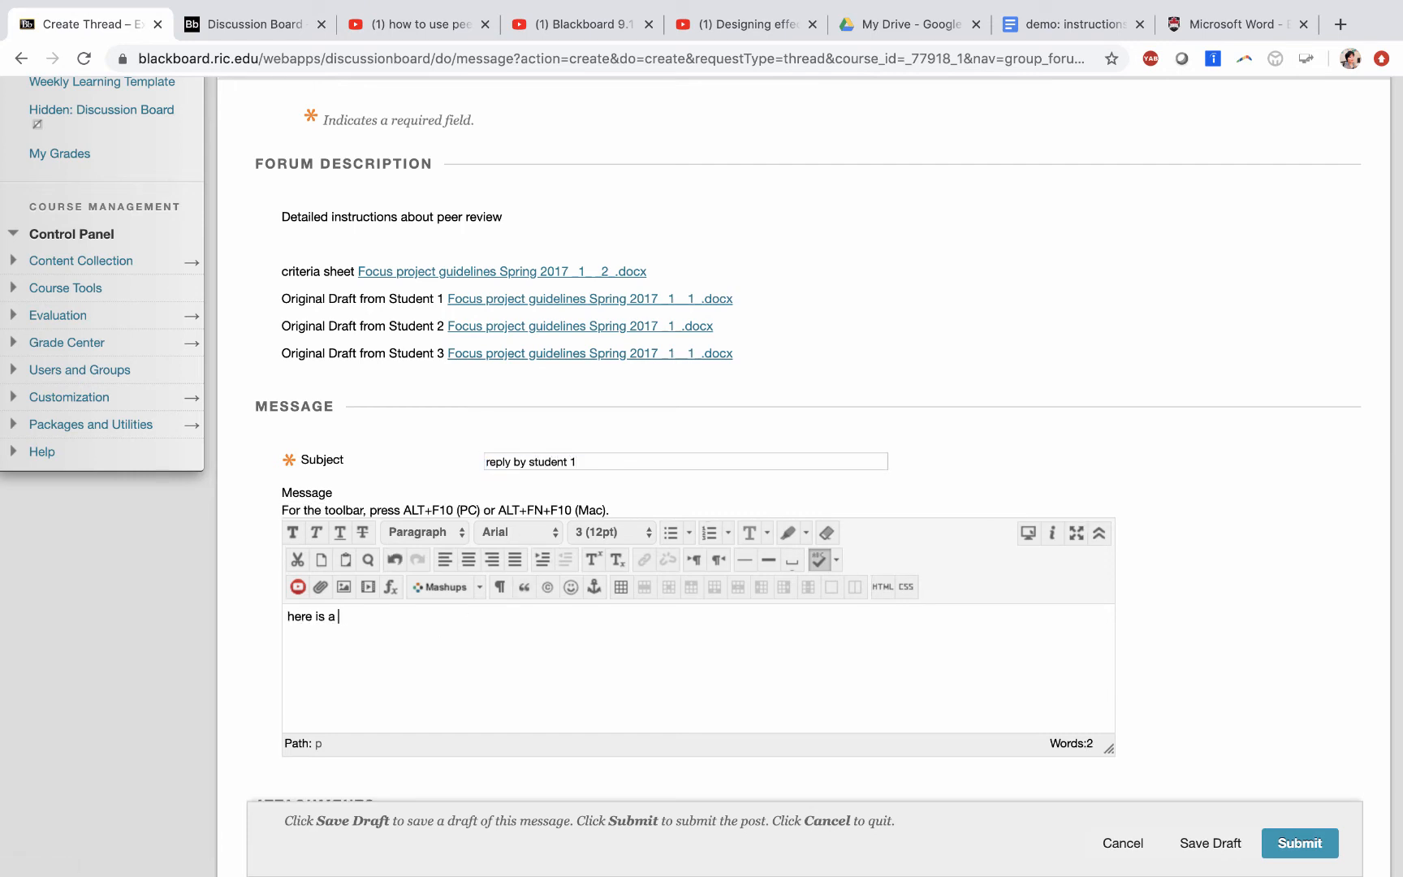
type(" brief symmary")
key("BackSpace")
key("BackSpace")
key("BackSpace")
key("BackSpace")
key("BackSpace")
key("BackSpace")
type("ummary of my ")
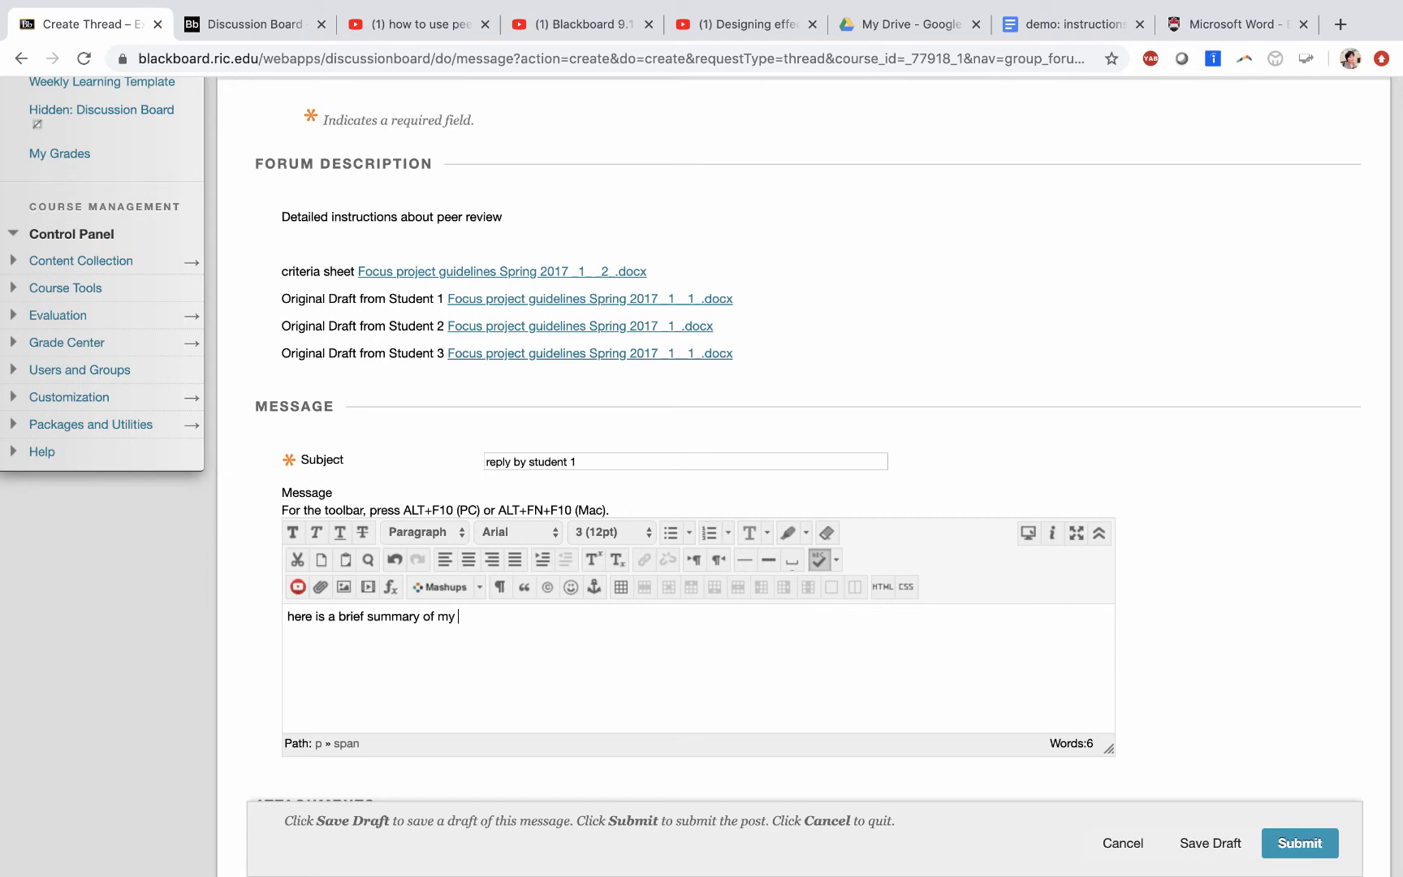
type("comment")
scroll(379, 670, "down", 2)
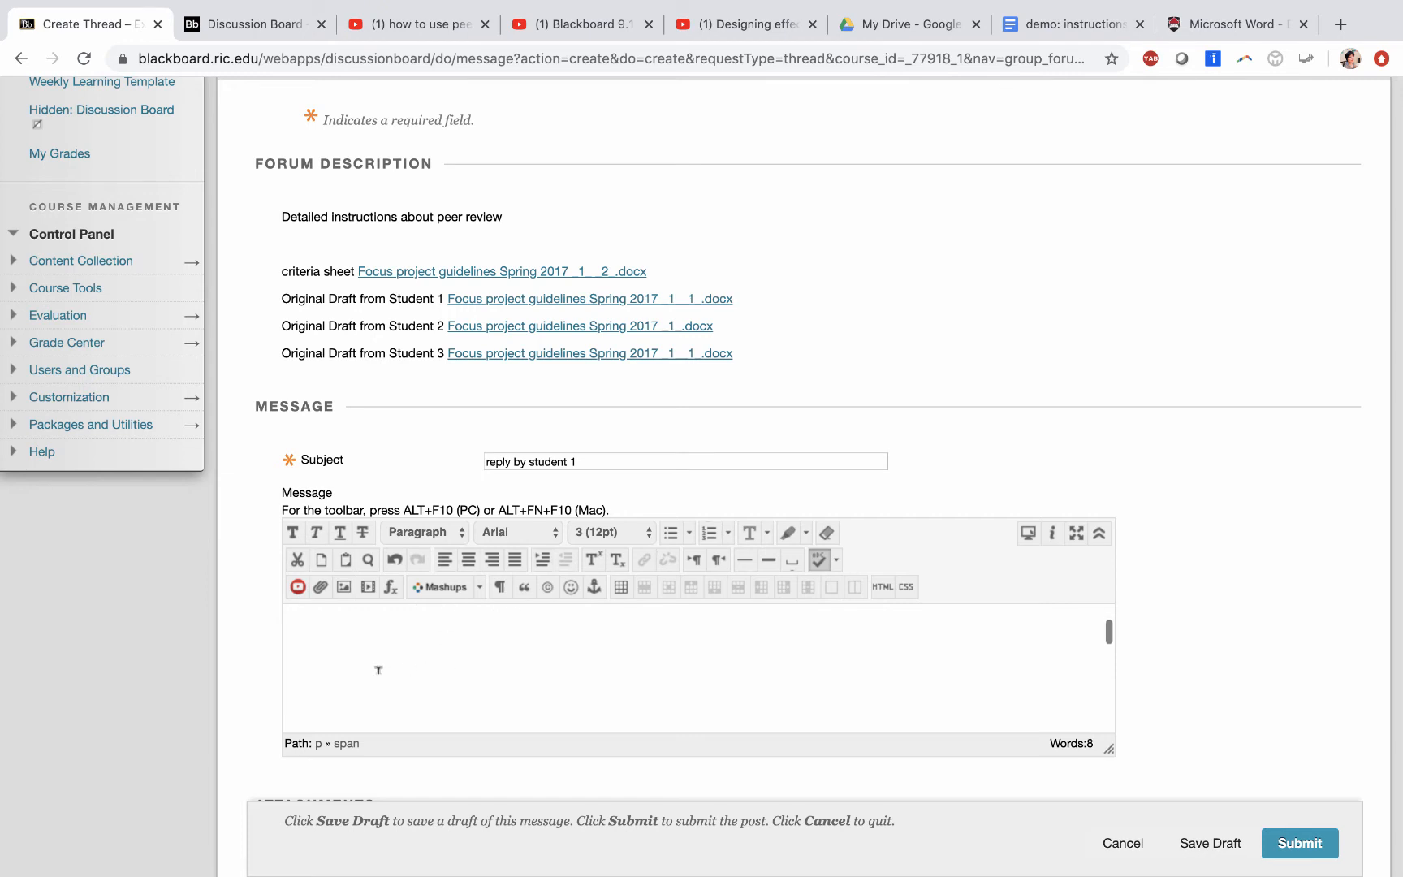
Replace the thread's subject with "Student 1 reviewed by student 1".
triple_click(519, 461)
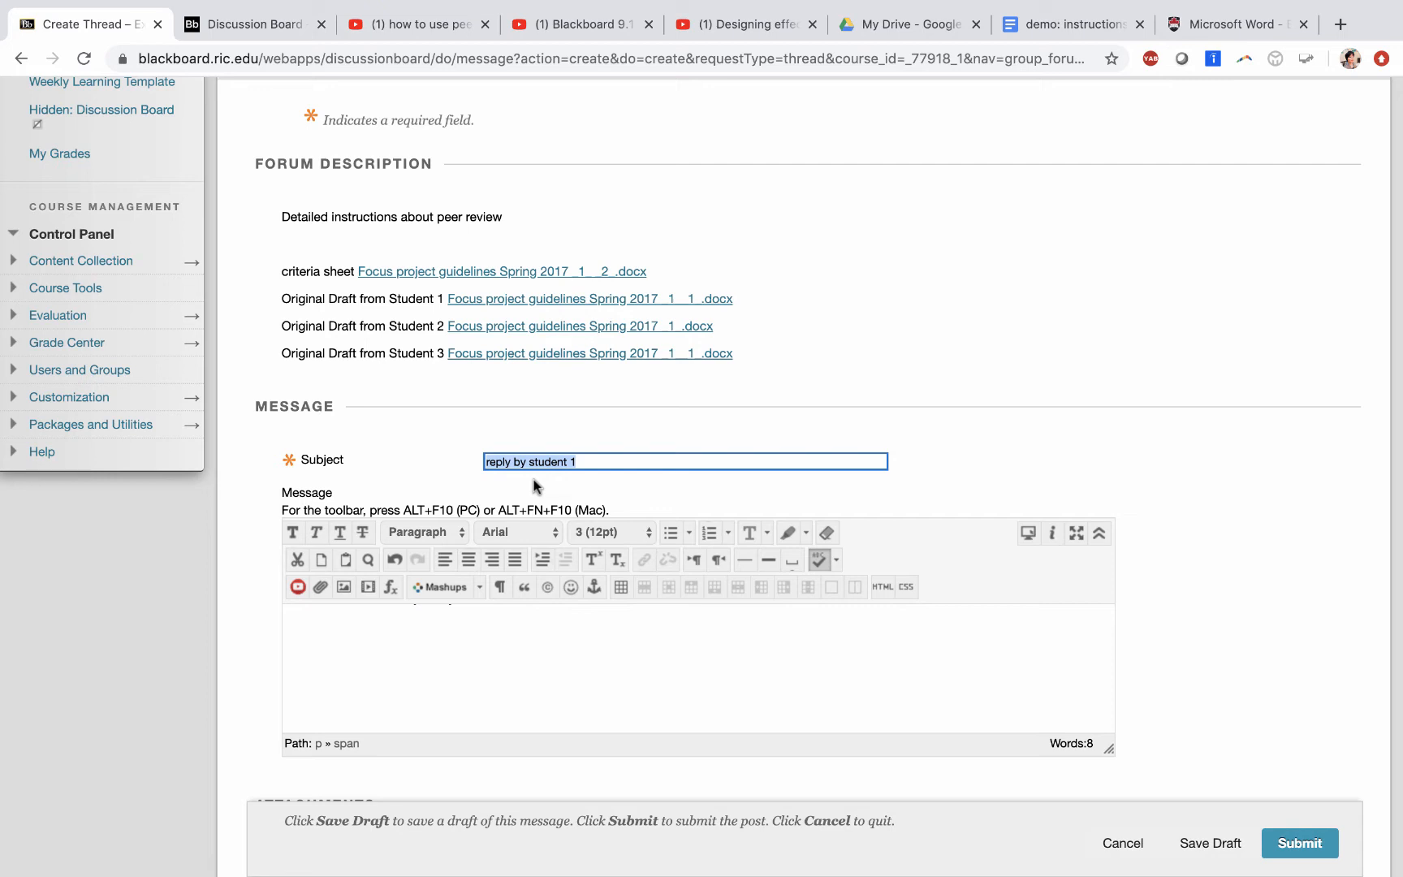
left_click(524, 461)
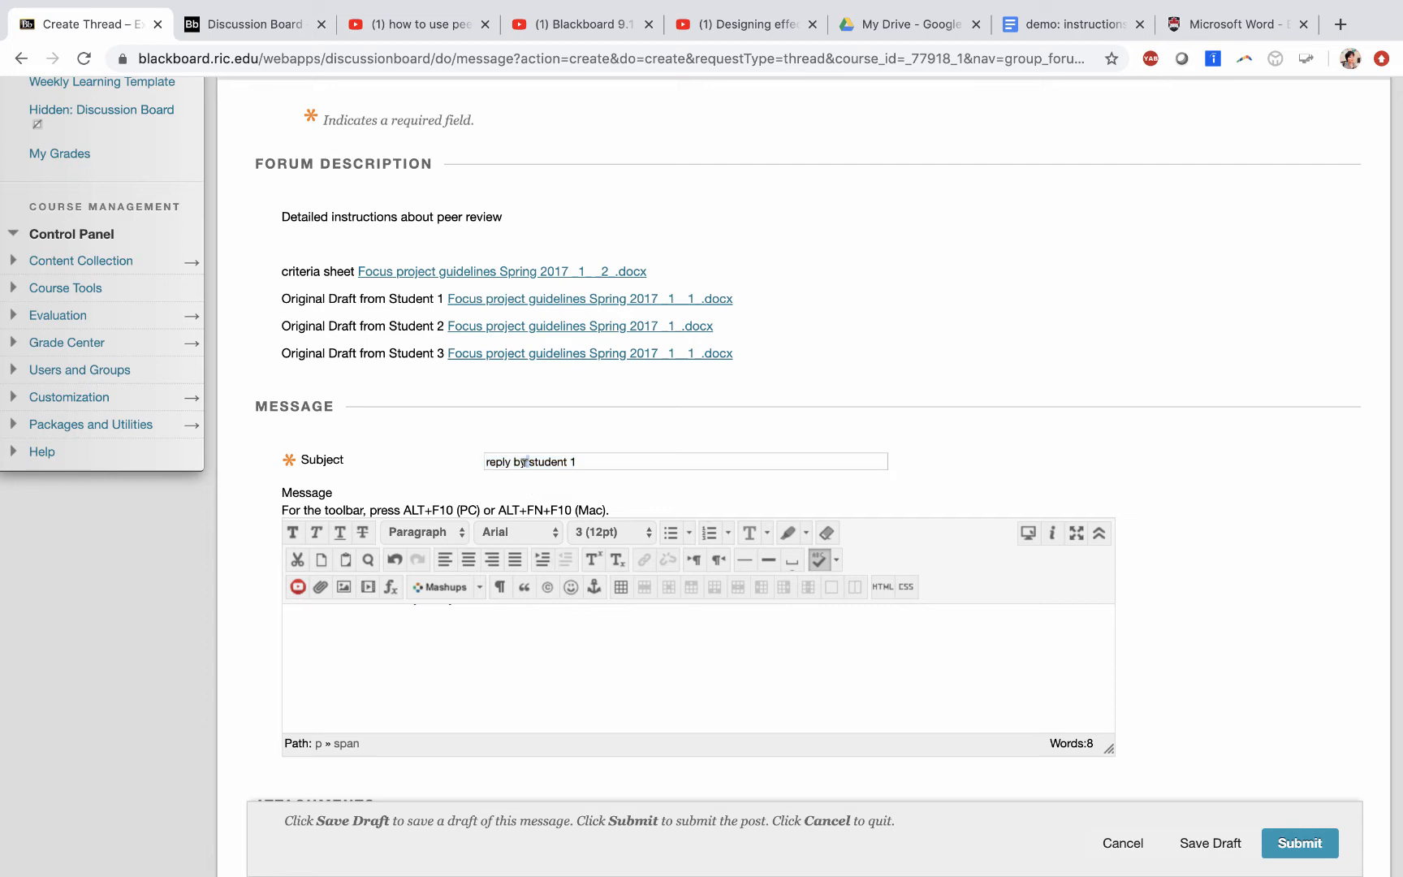
triple_click(515, 460)
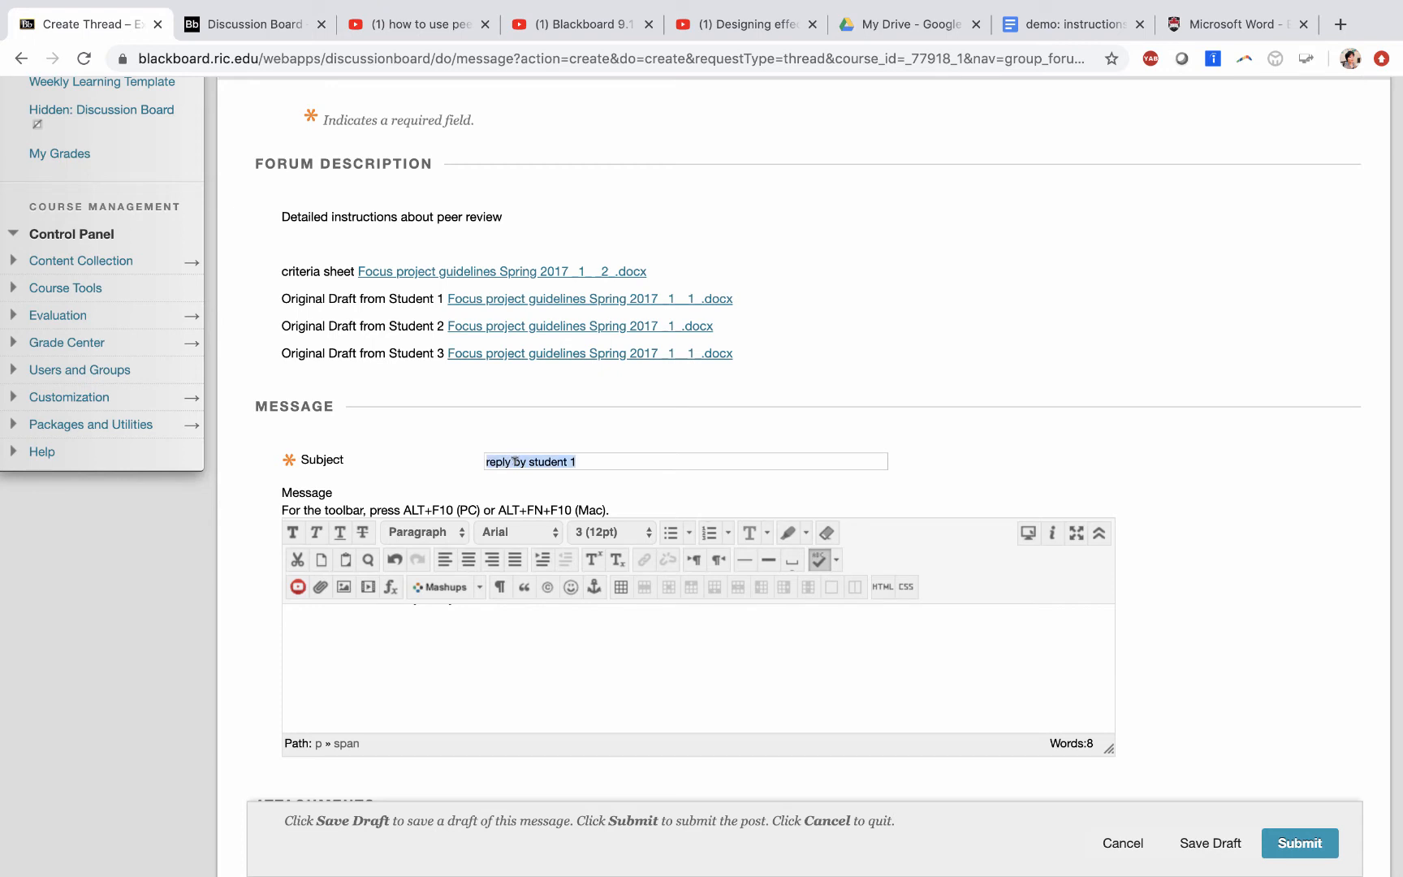
type("For")
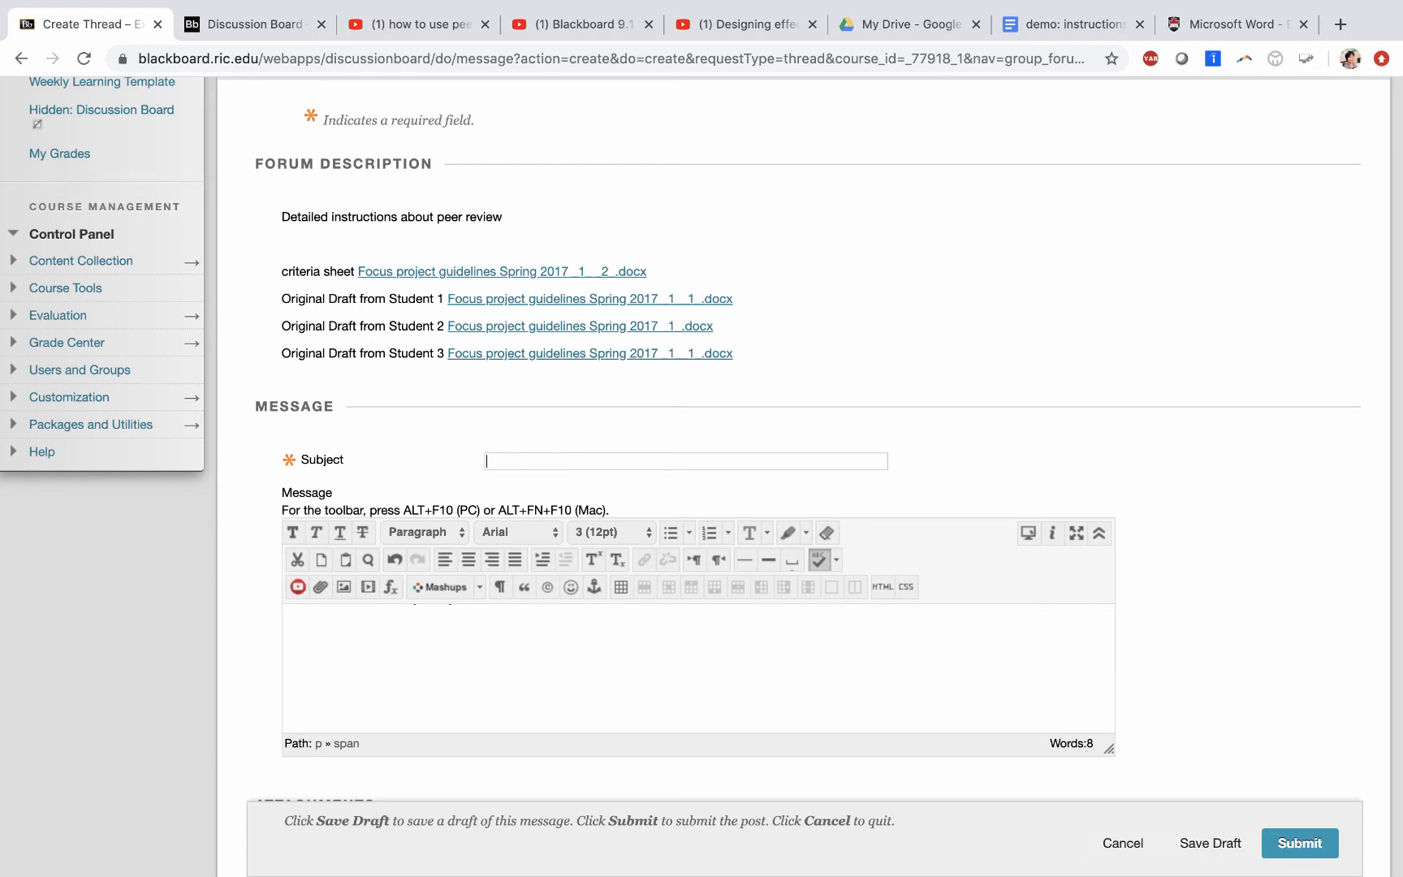
type("Stu")
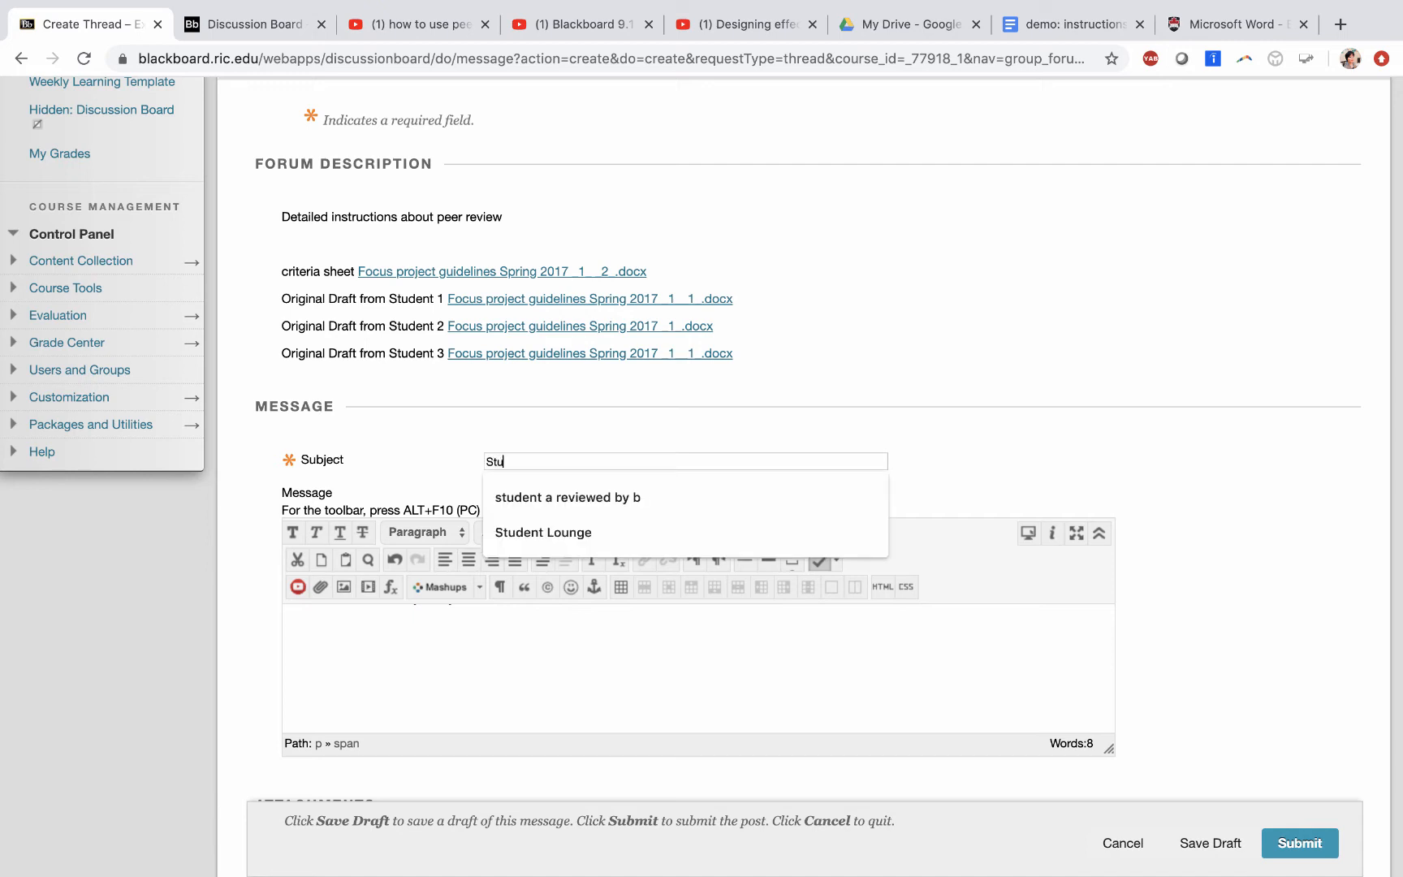
type("dent 1 reviewed by student 1")
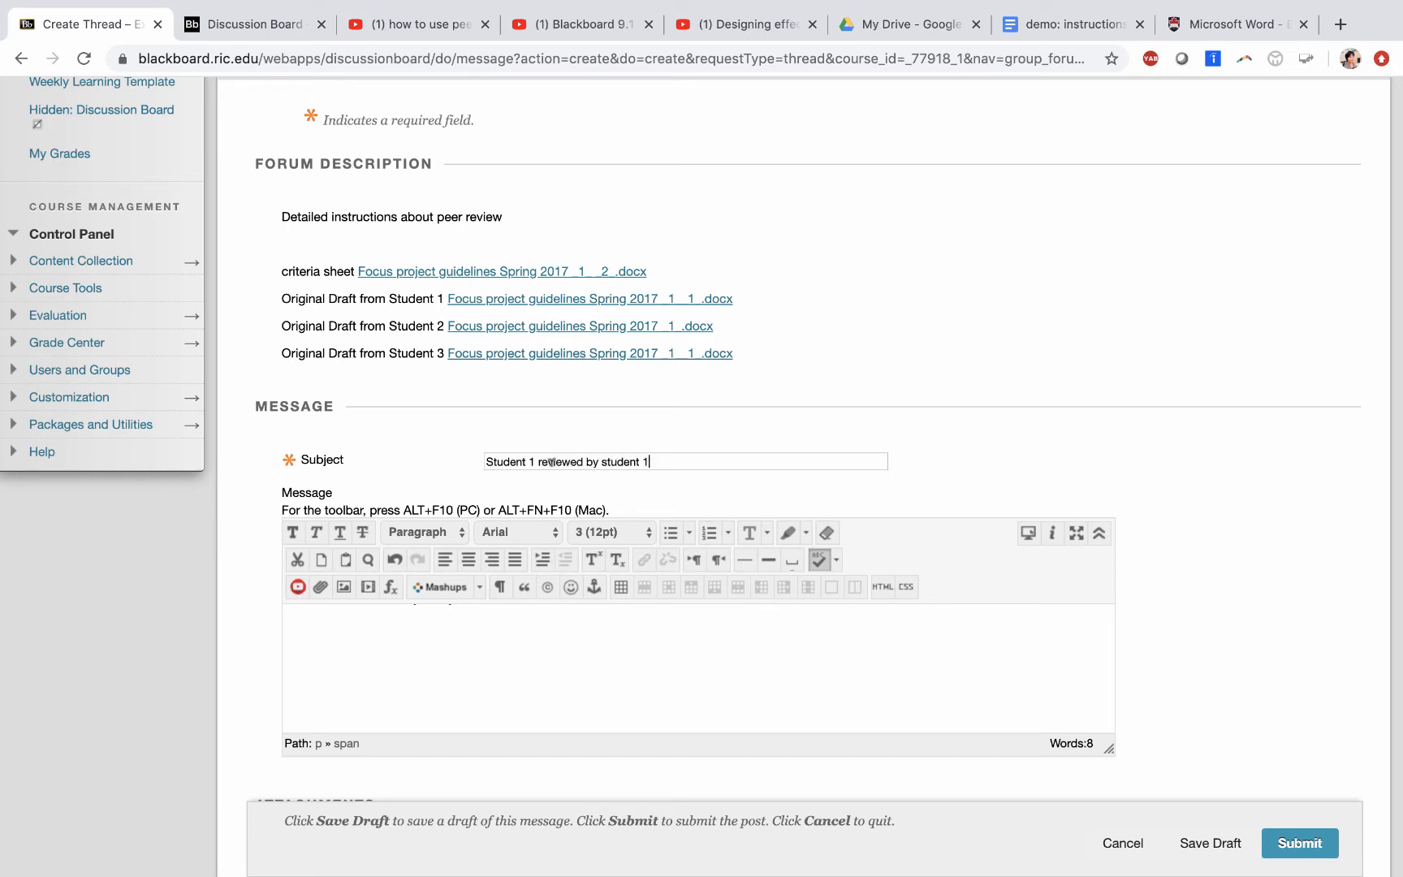
left_click_drag(536, 460, 487, 461)
left_click(575, 461)
left_click_drag(603, 461, 650, 461)
left_click(468, 696)
scroll(476, 648, "up", 1)
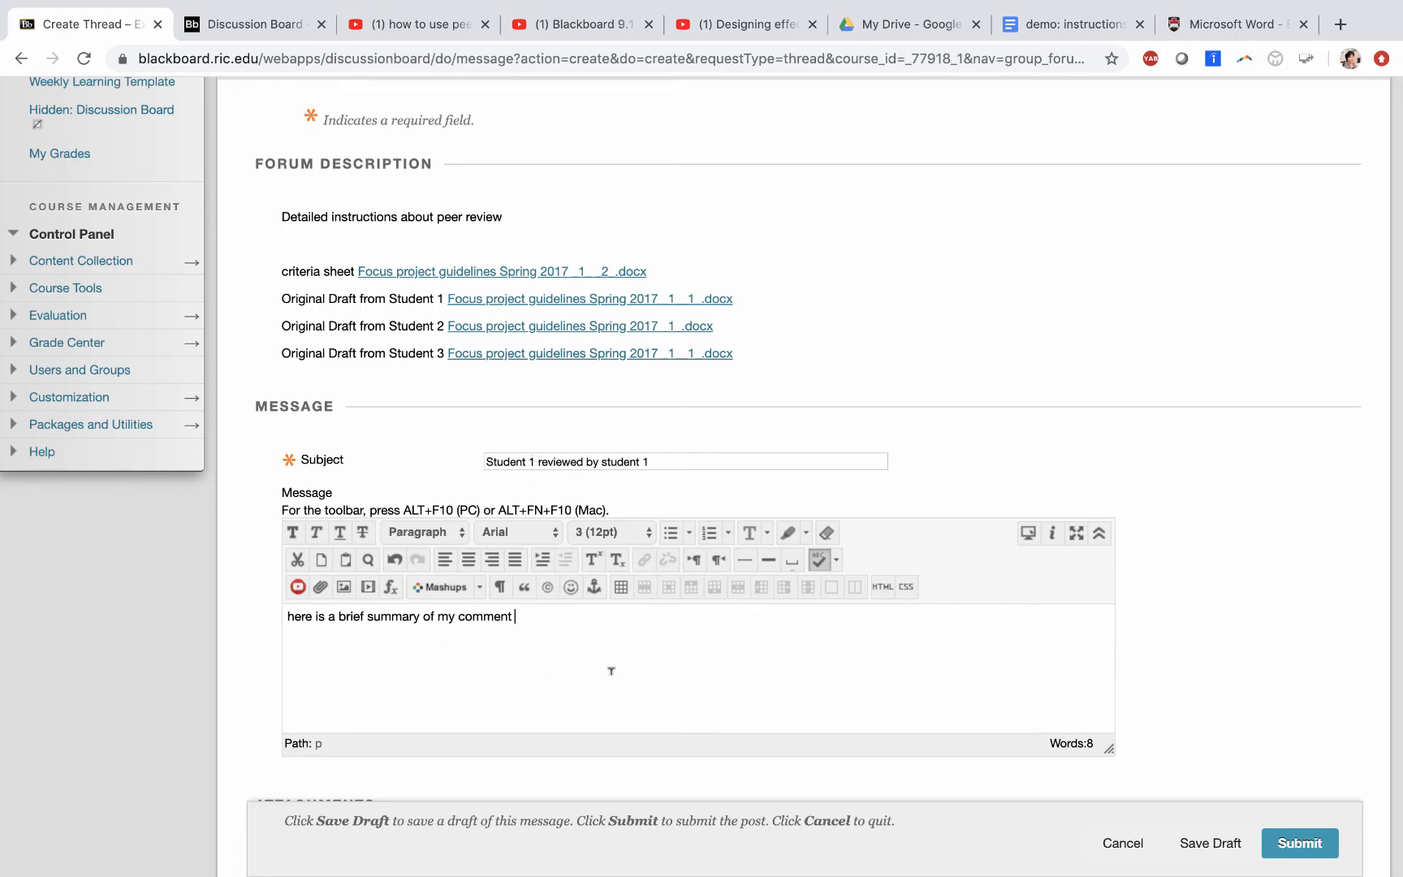
Attach "Focus project guidelines Spring 2017 _1_.docx" from Downloads to the thread.
scroll(625, 671, "down", 3)
scroll(877, 709, "down", 3)
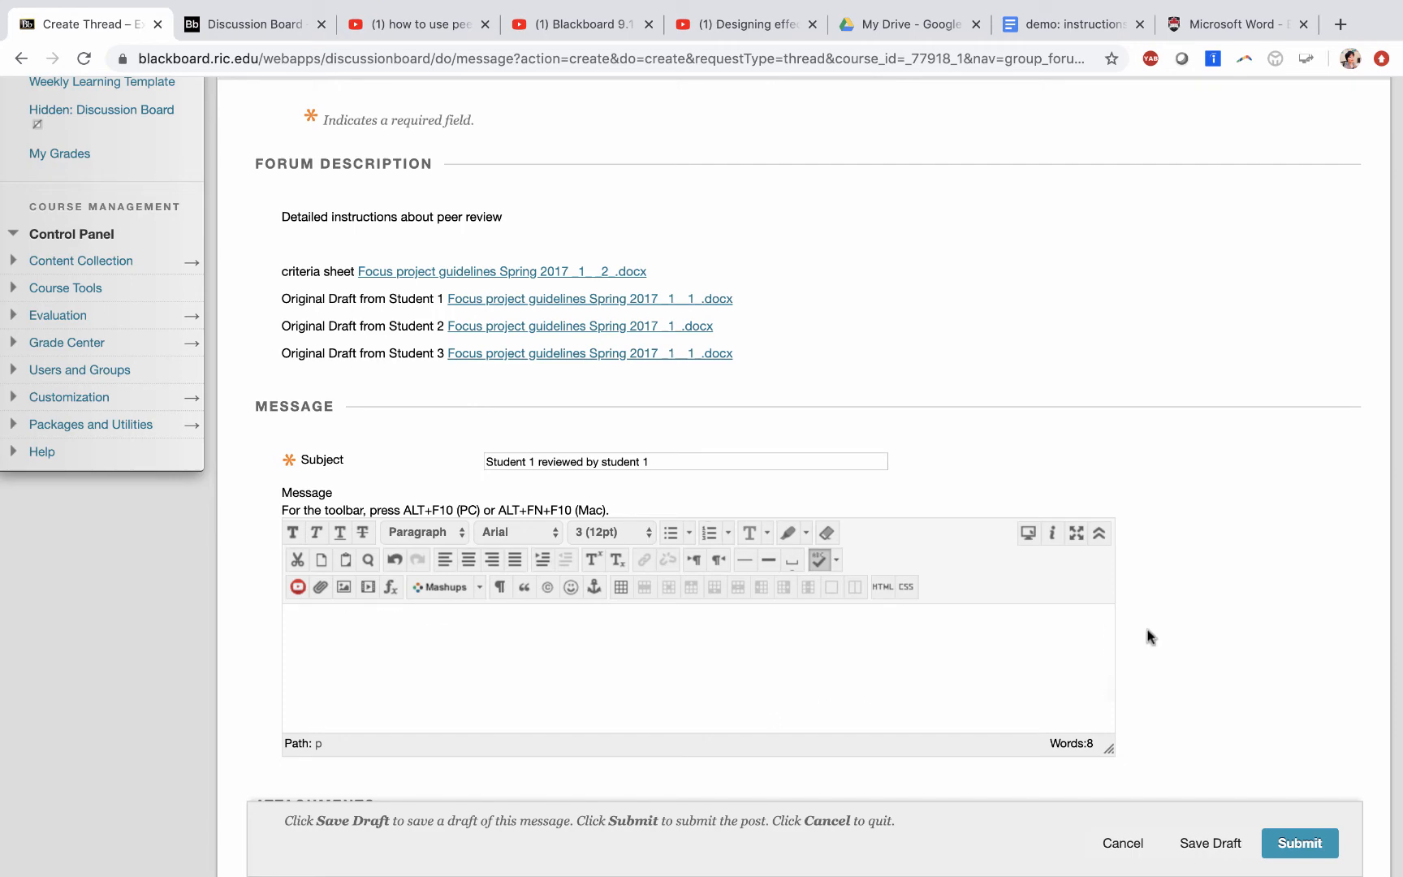
scroll(1148, 629, "down", 3)
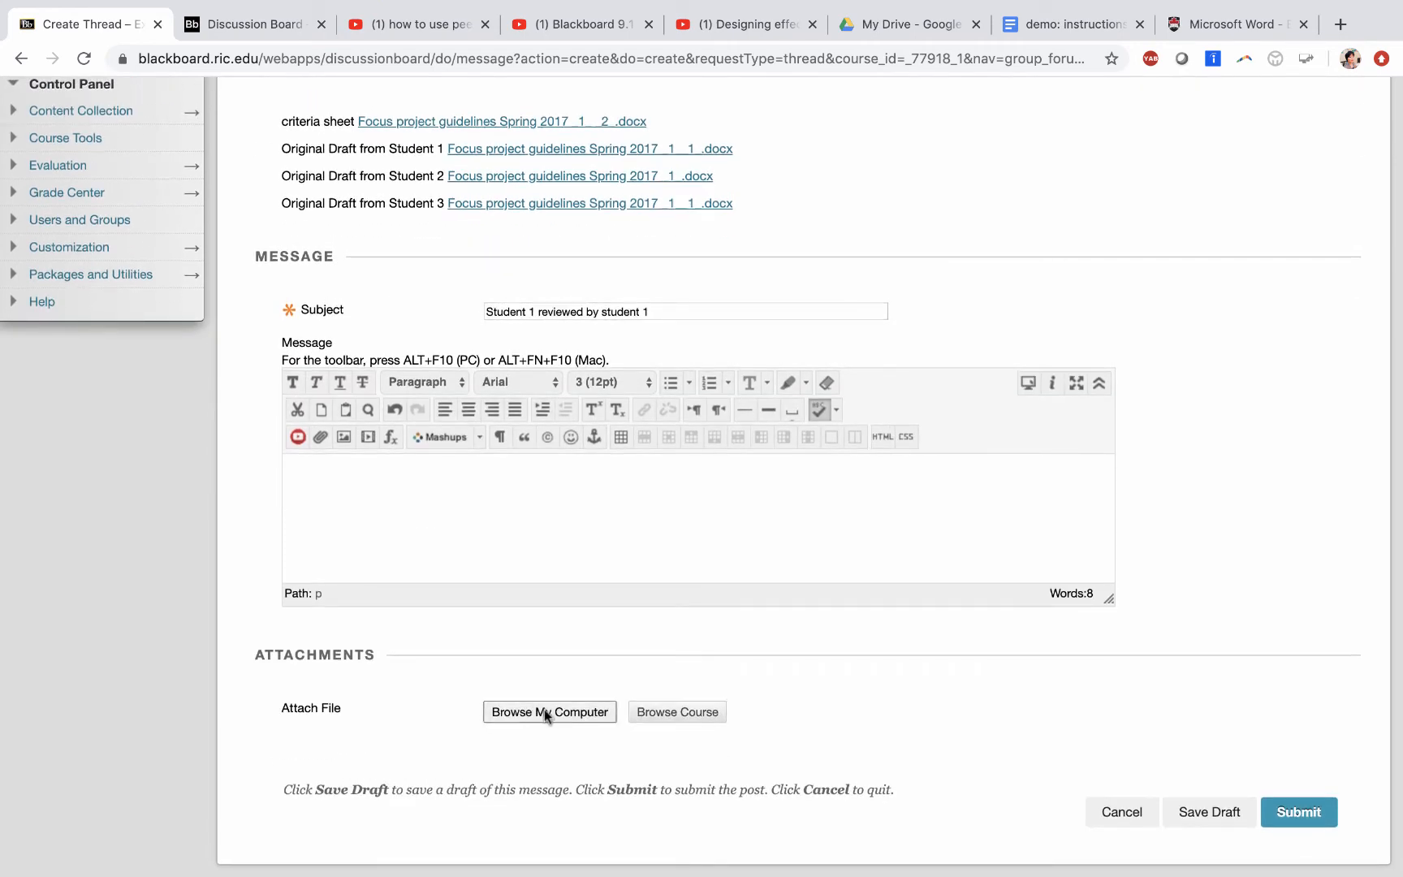
left_click(544, 708)
left_click(553, 243)
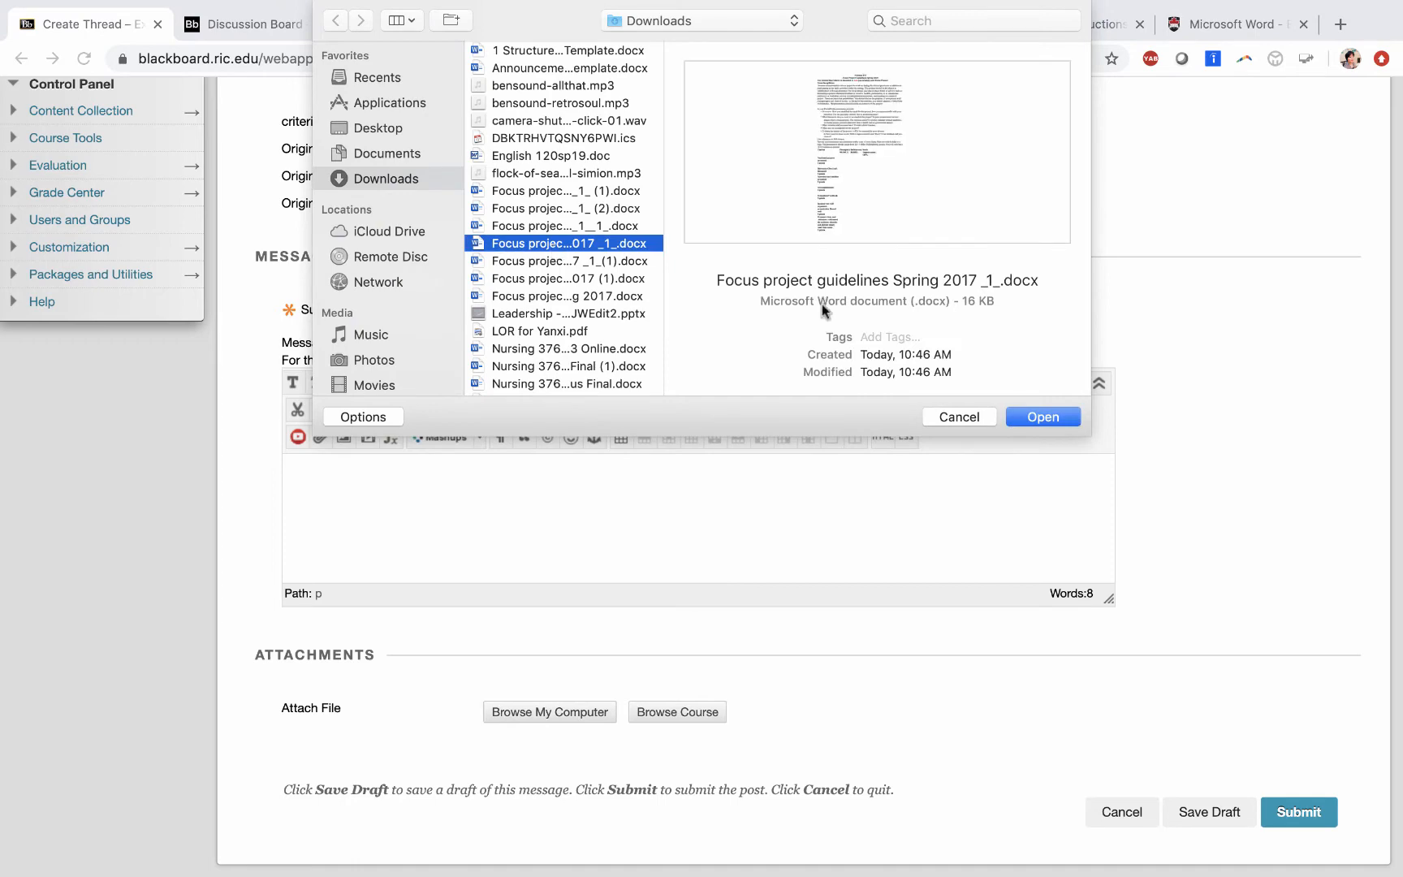
left_click(1031, 416)
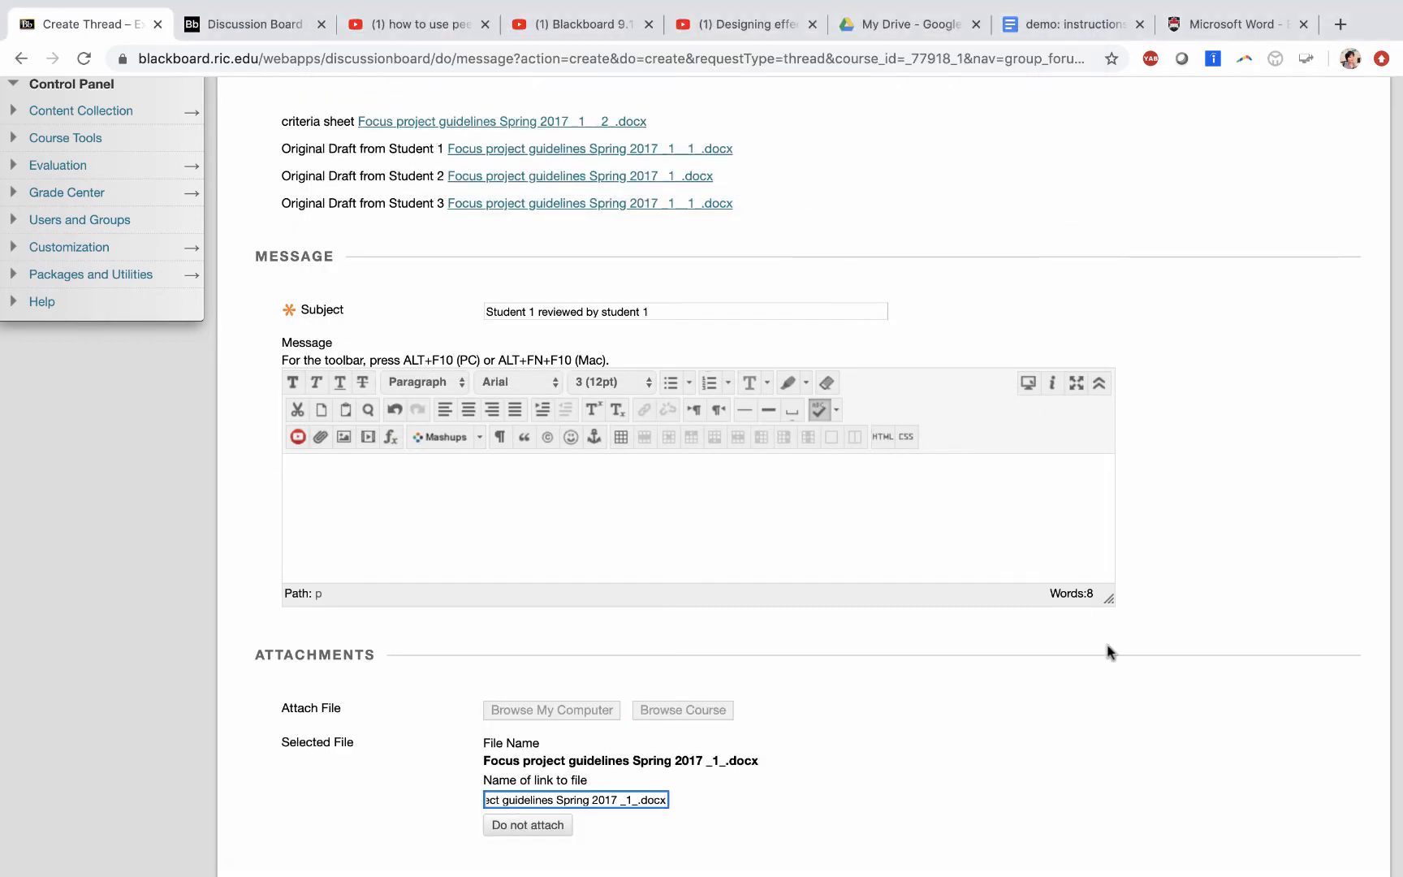
scroll(1110, 651, "down", 2)
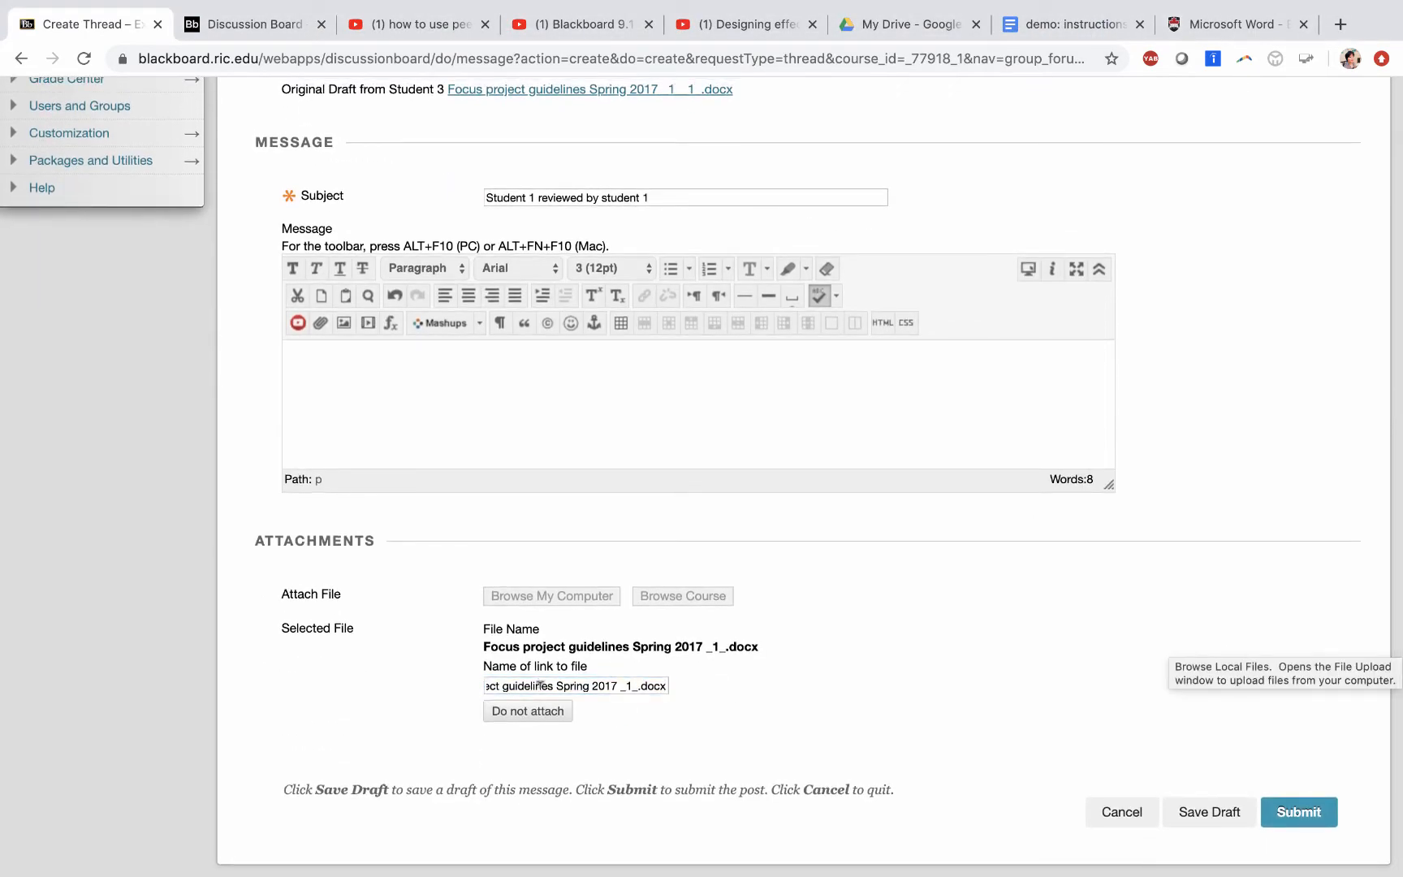
left_click(540, 684)
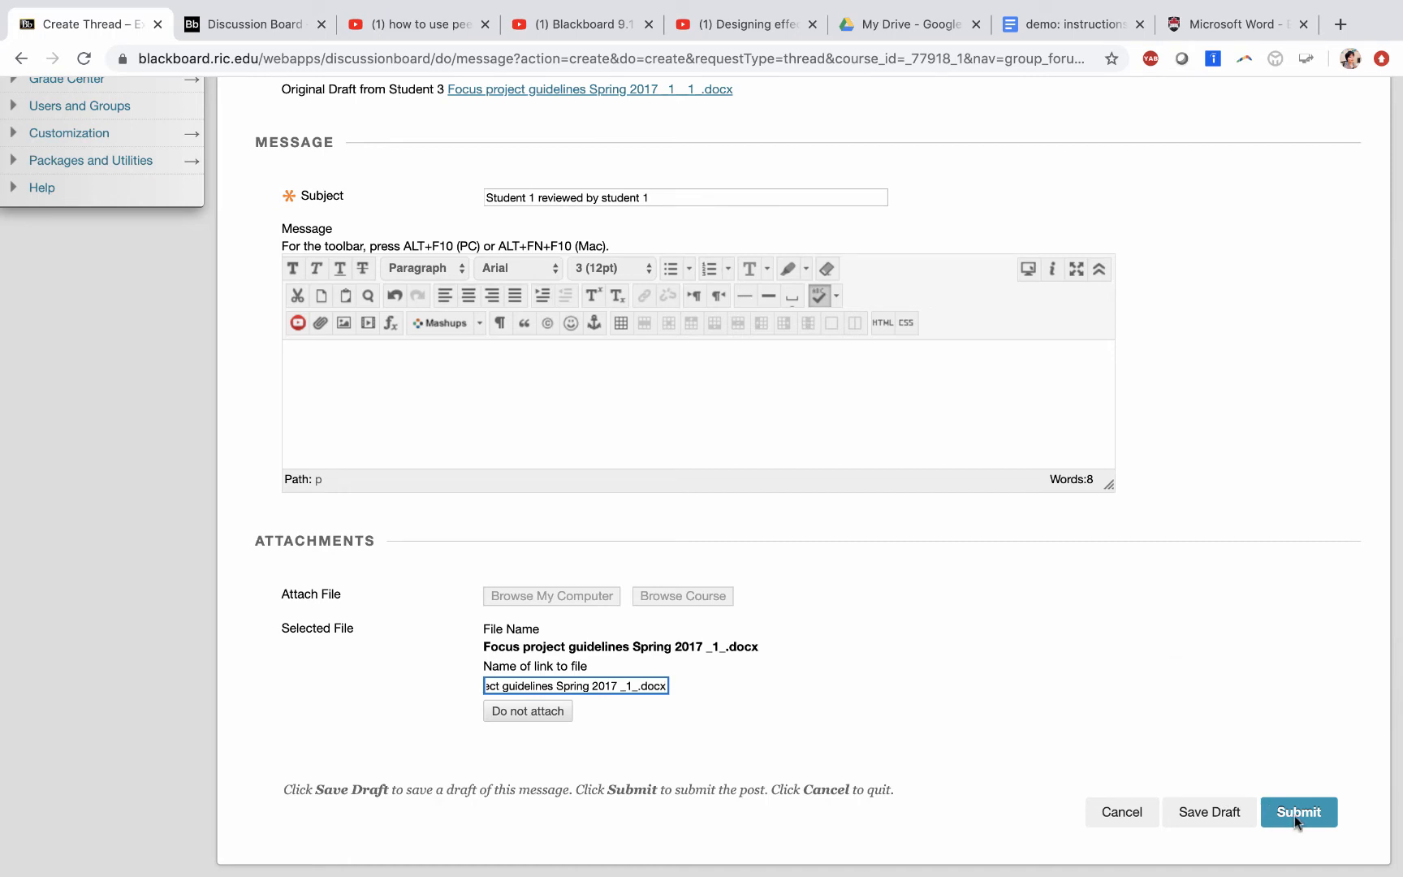
Submit the review thread and open the posted "Student 1 reviewed by student 1" thread from the forum list.
scroll(1264, 657, "up", 2)
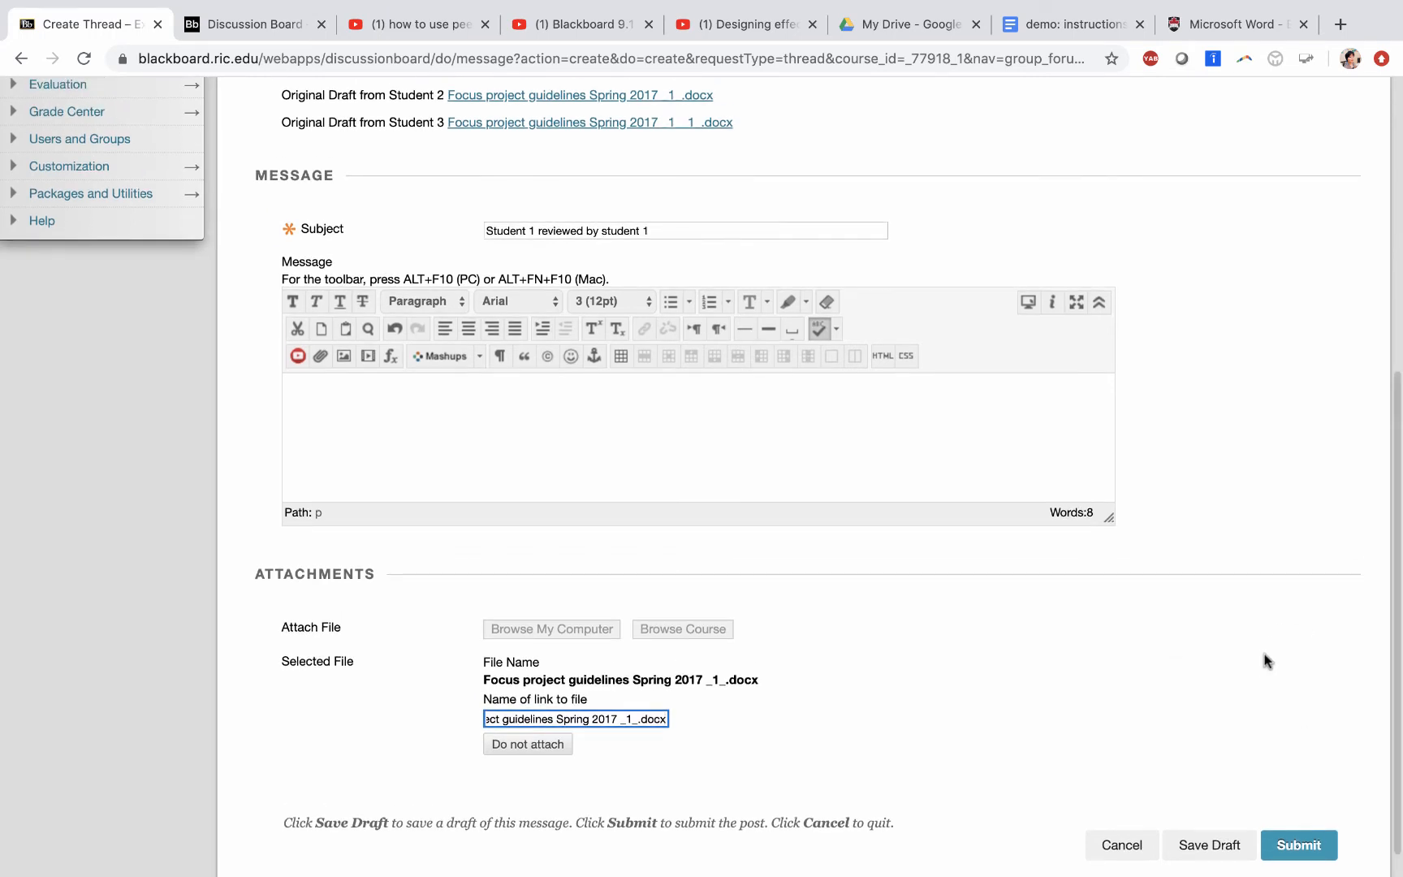
scroll(1264, 654, "down", 2)
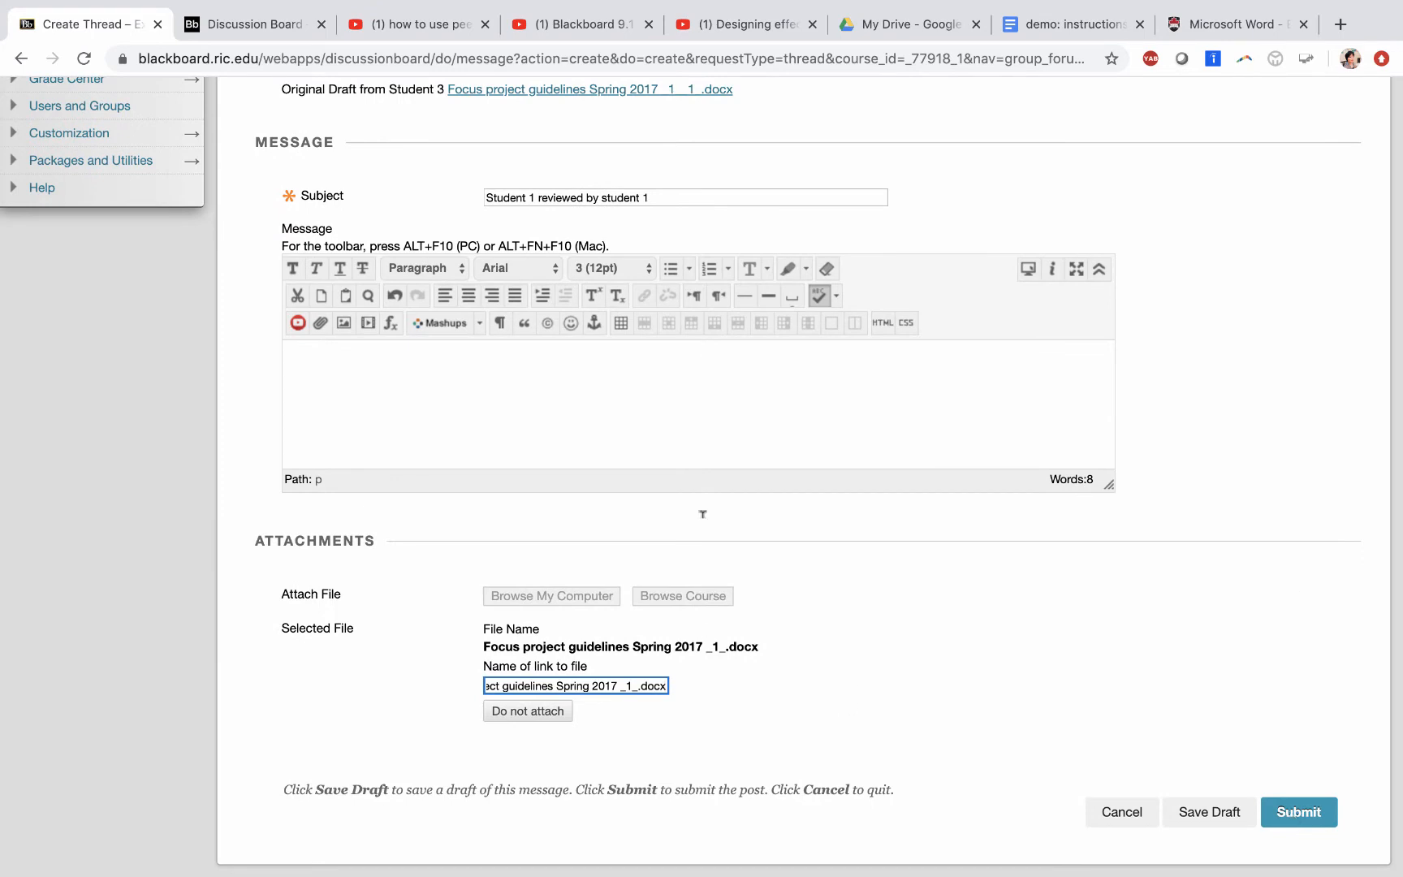
left_click(1296, 819)
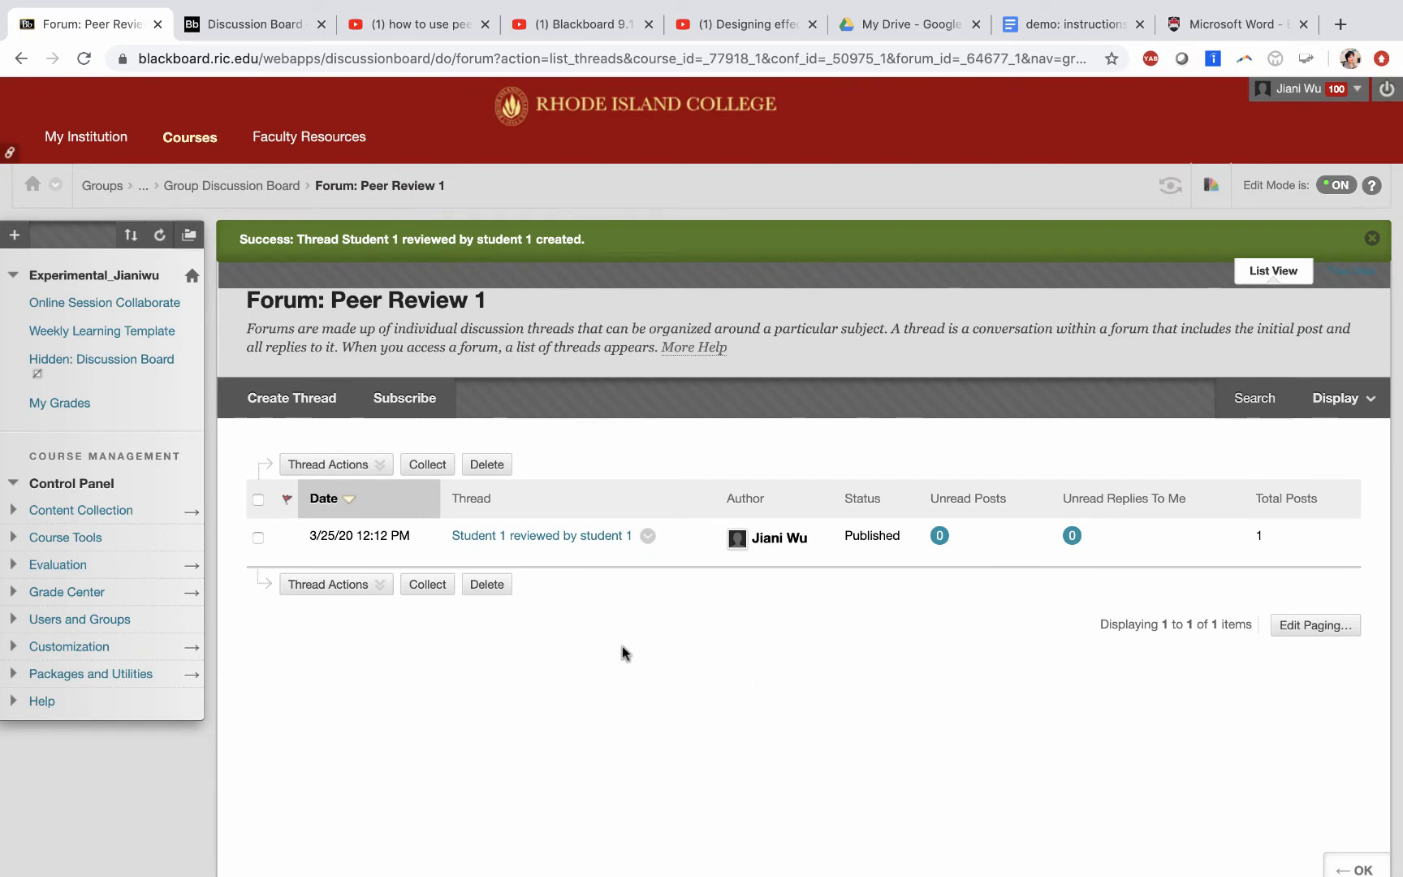
scroll(530, 672, "down", 1)
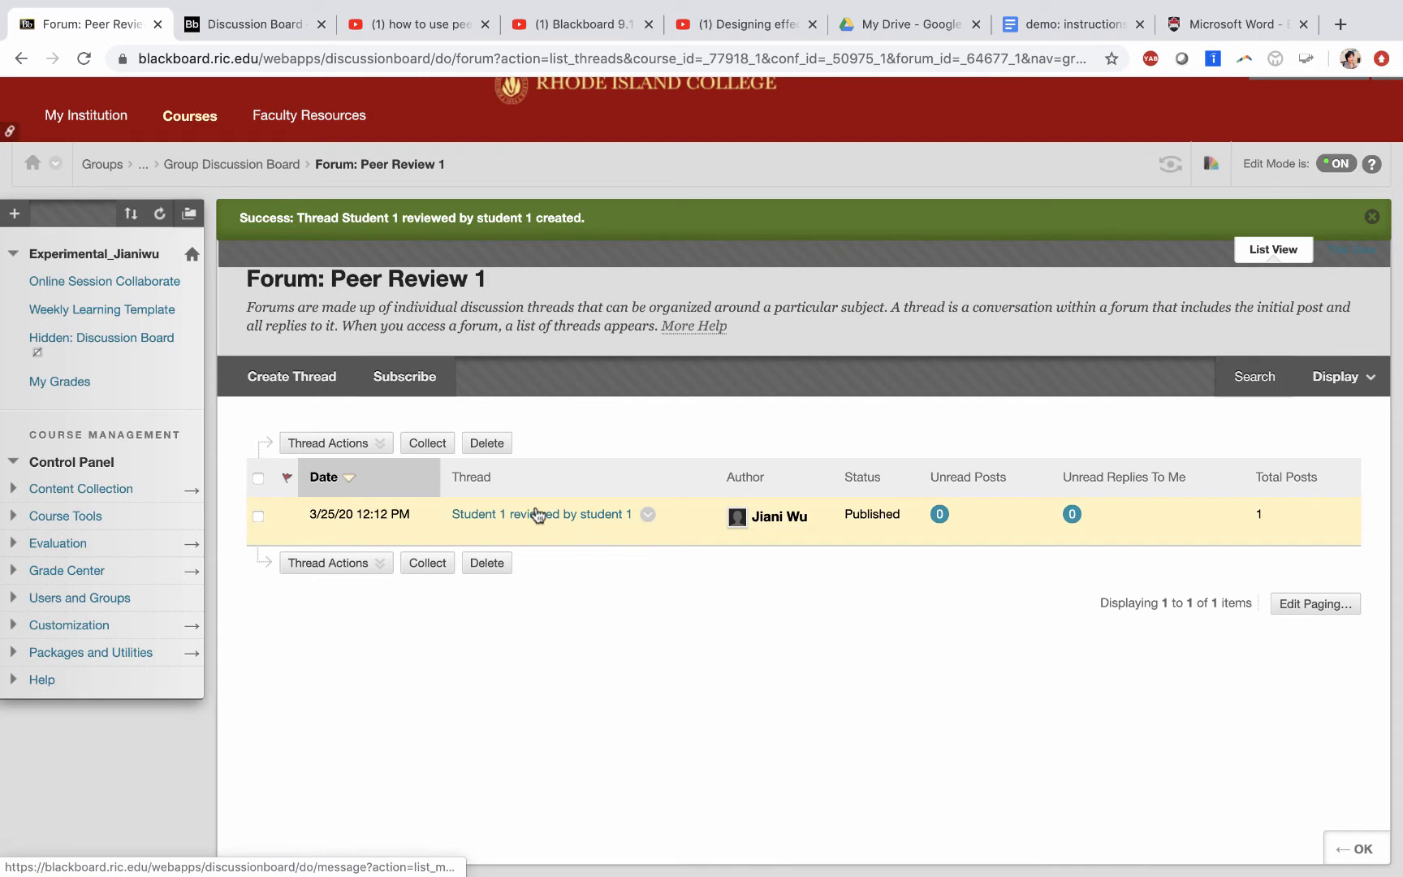
left_click(566, 521)
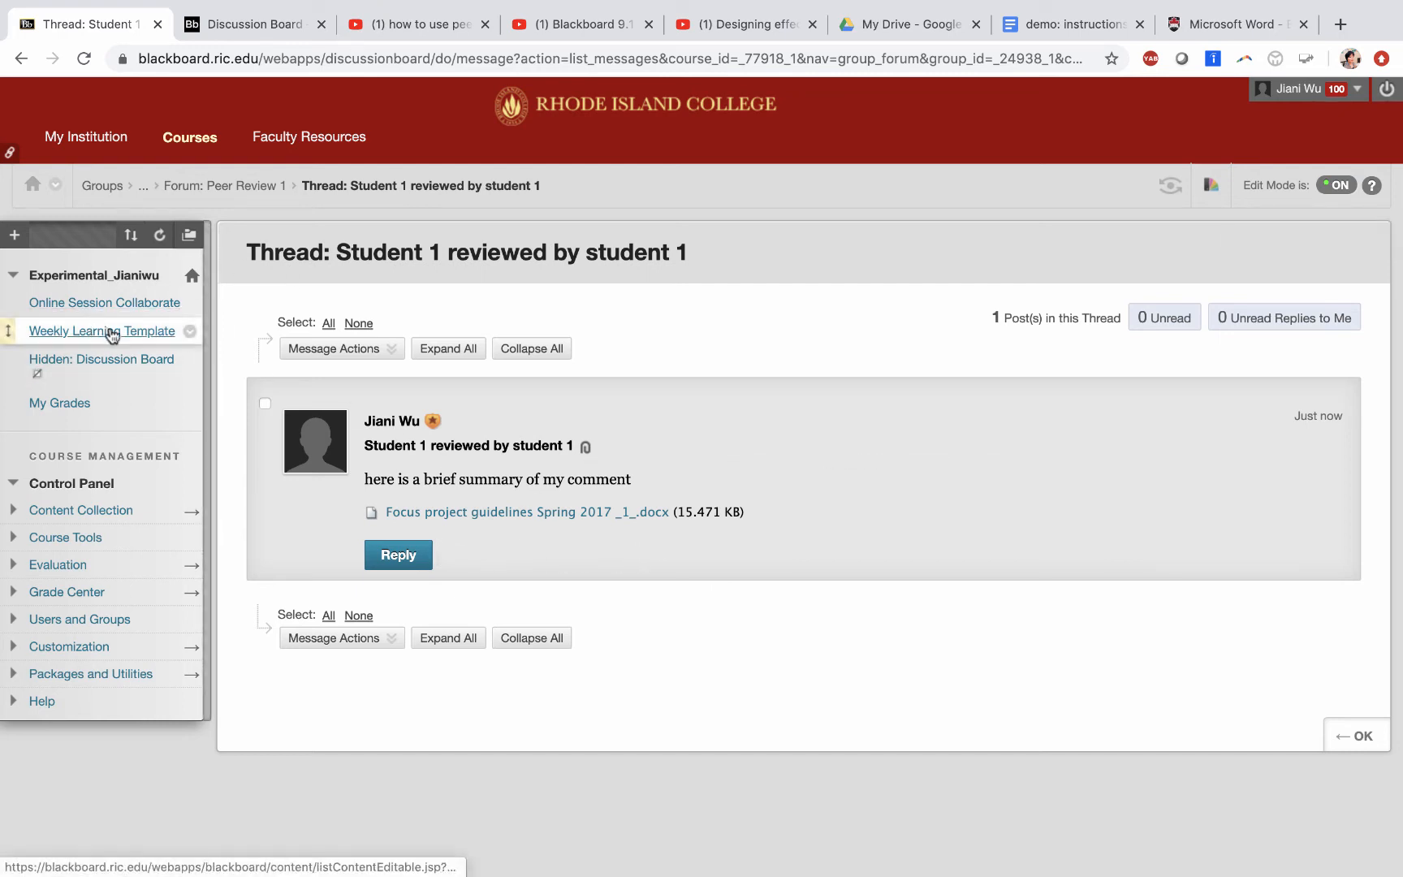
Go to the Weekly Learning Template and read through the Peer Review Group's posting instructions.
left_click(65, 335)
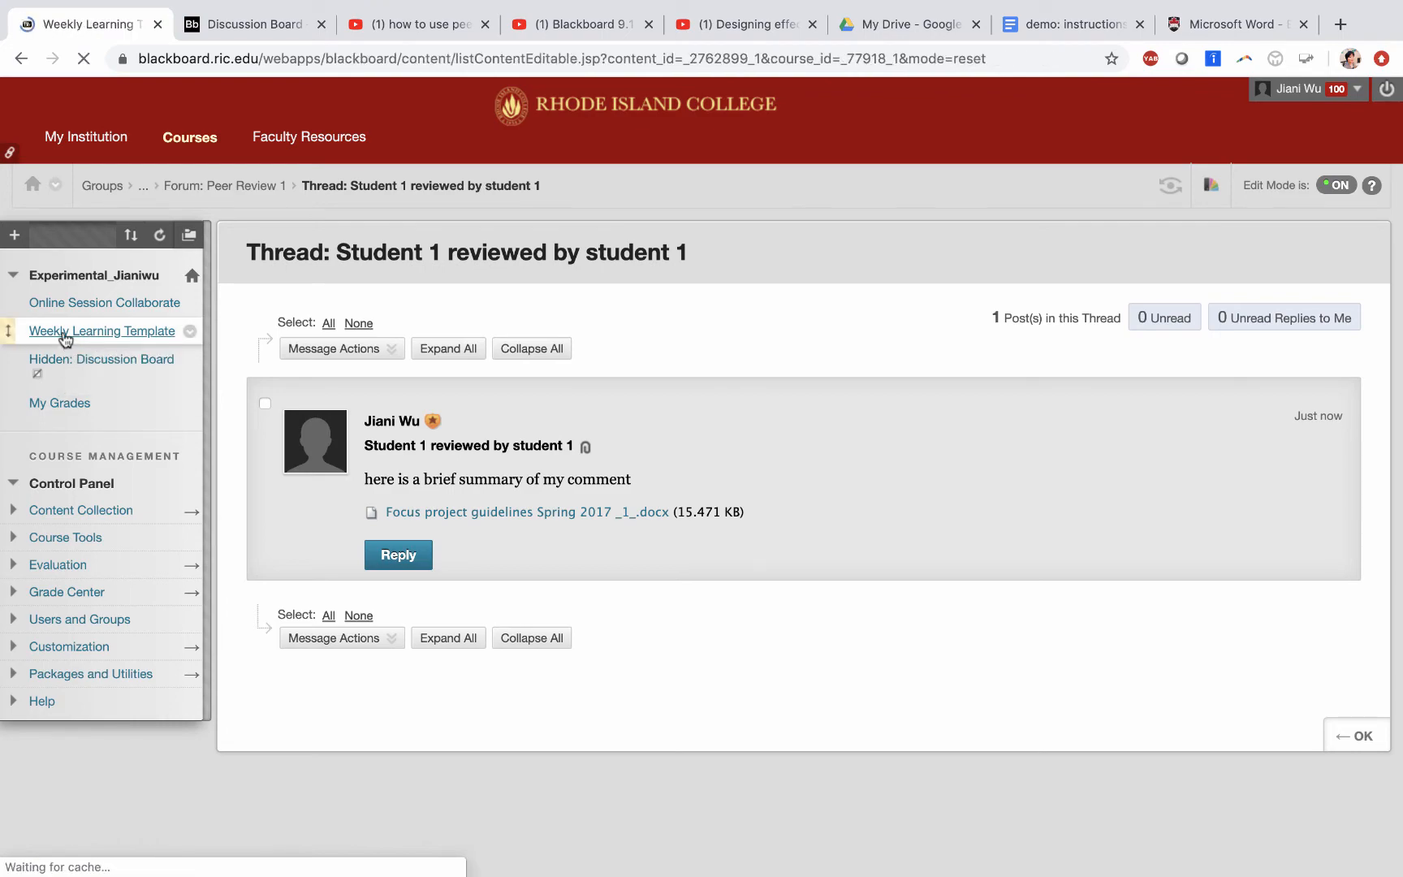
scroll(661, 552, "down", 5)
scroll(660, 549, "down", 4)
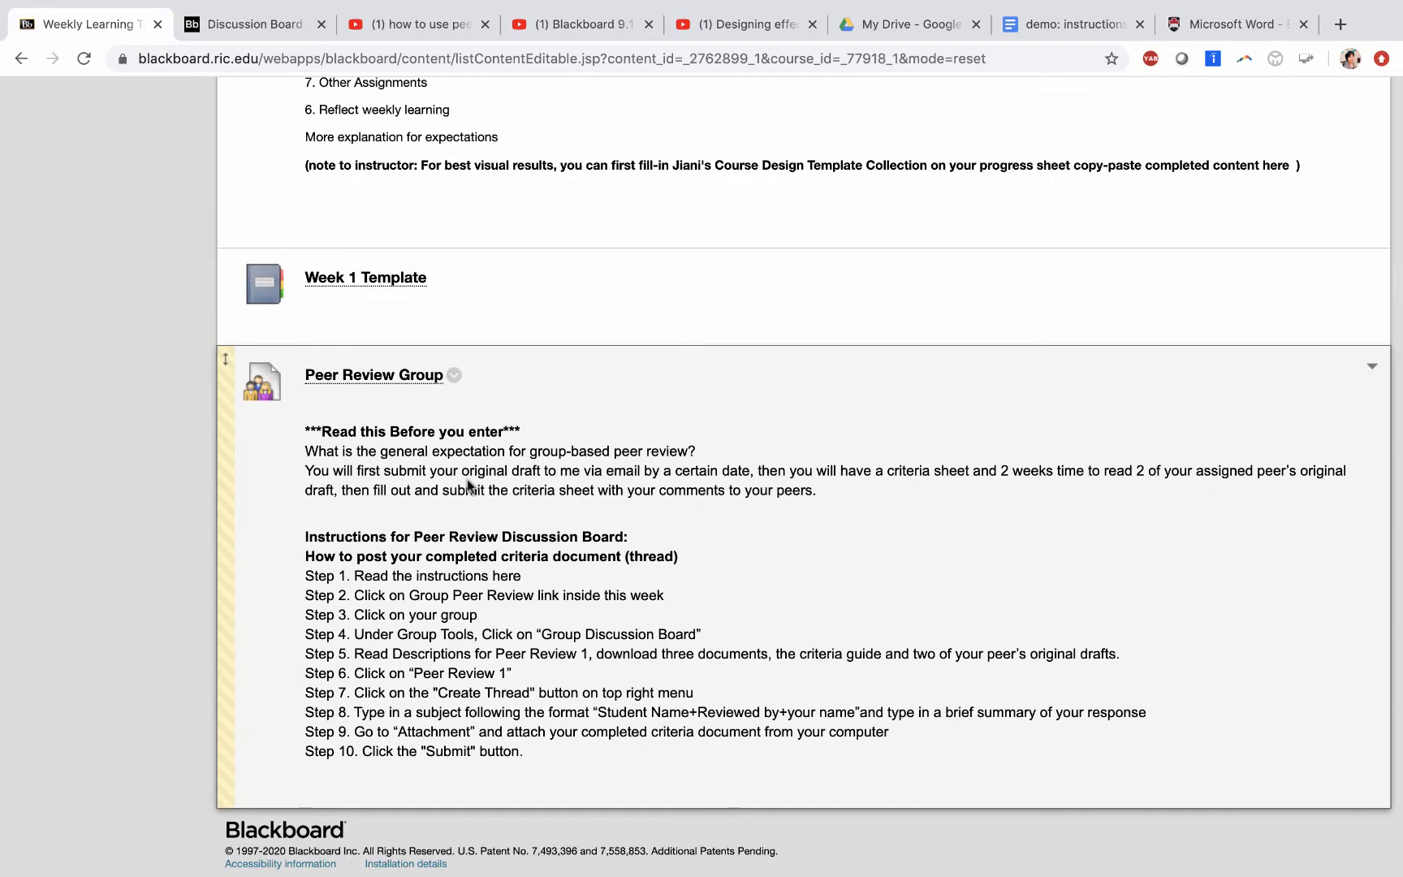
scroll(466, 485, "down", 1)
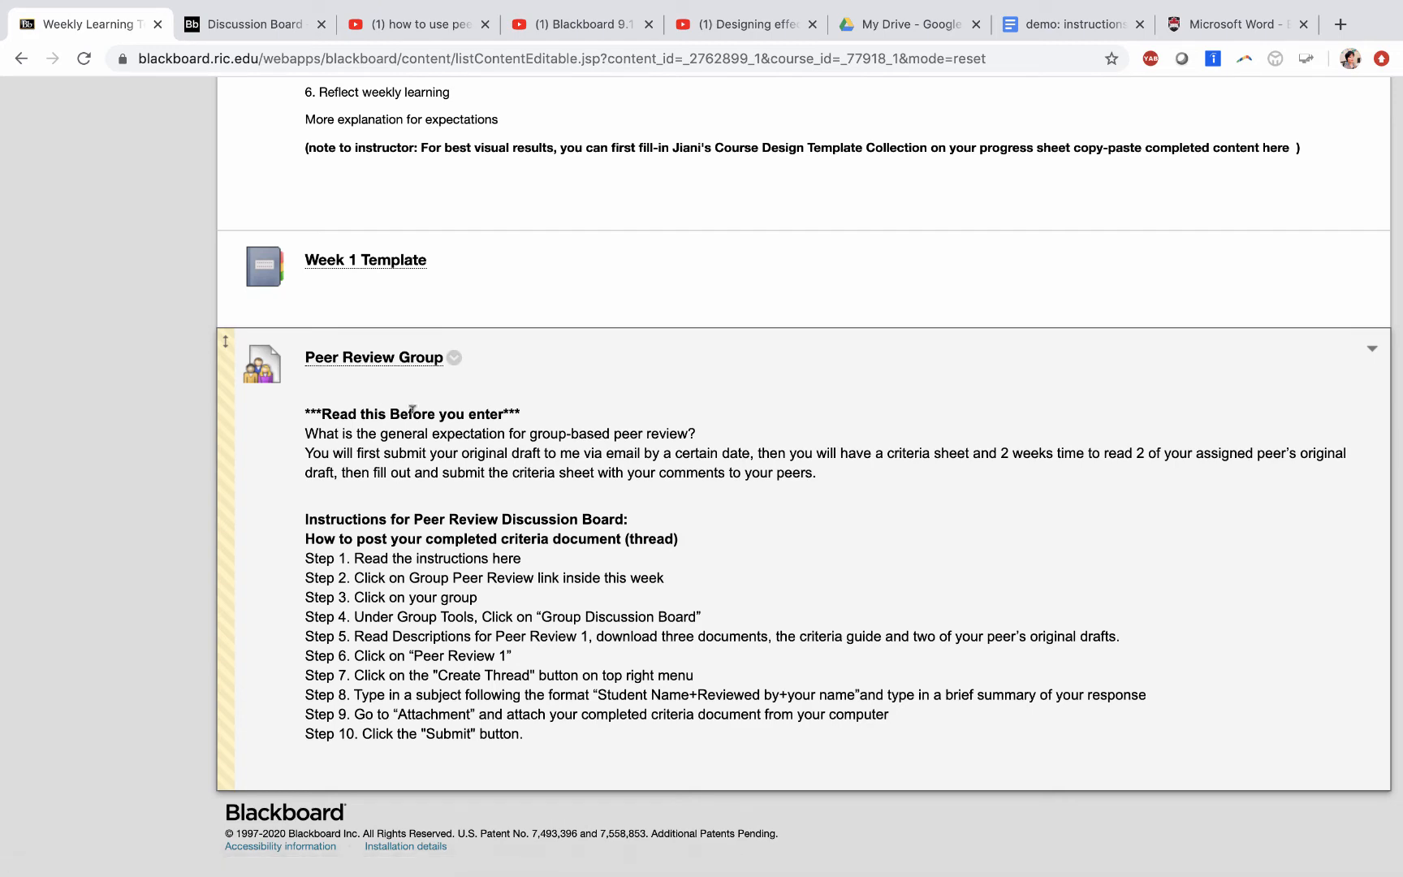
Enter Peer Review Group 1's discussion board and download the original draft from Student 1.
left_click(368, 361)
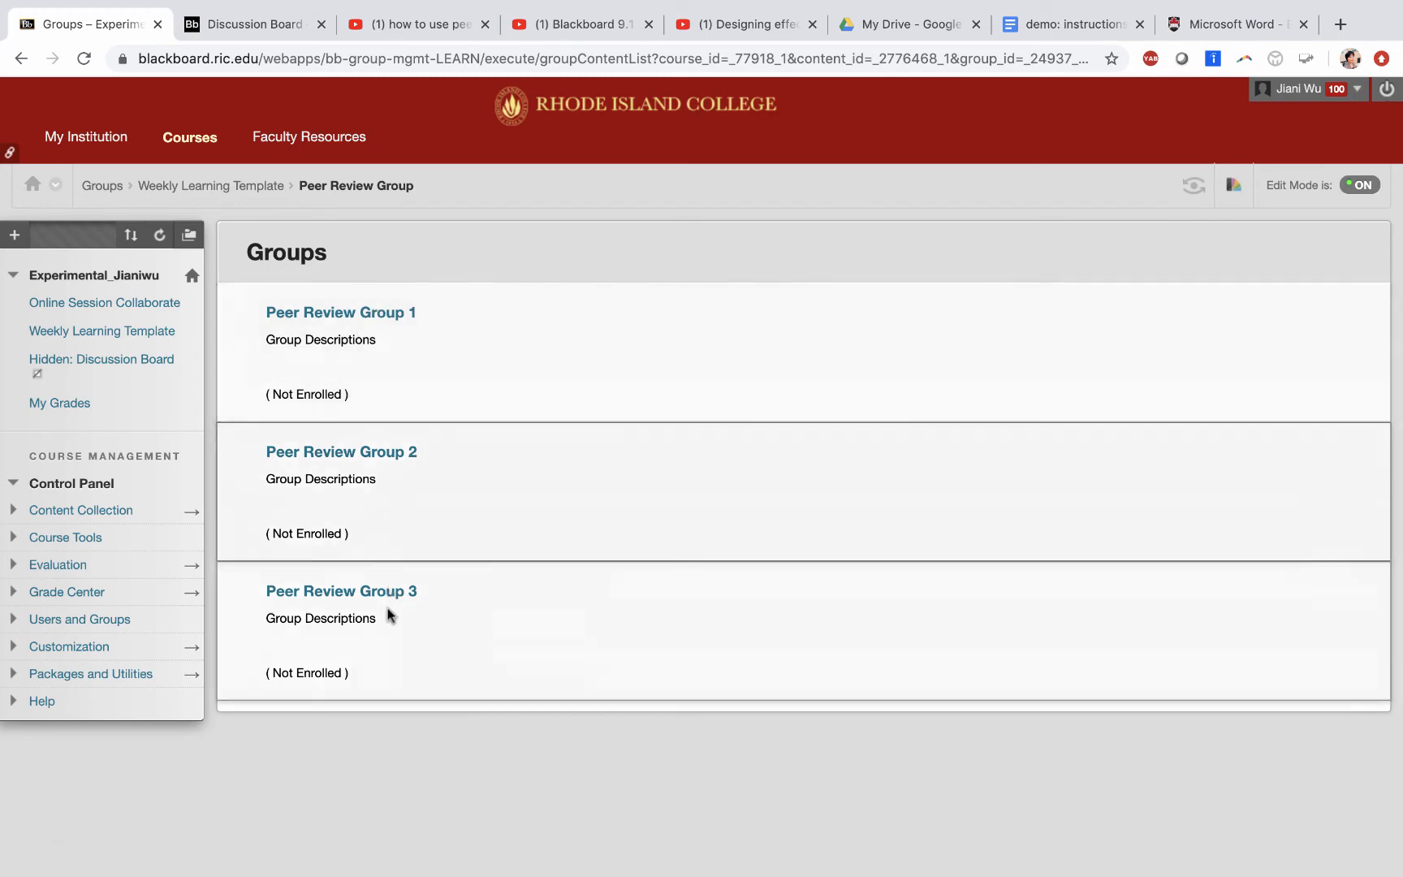
left_click(365, 315)
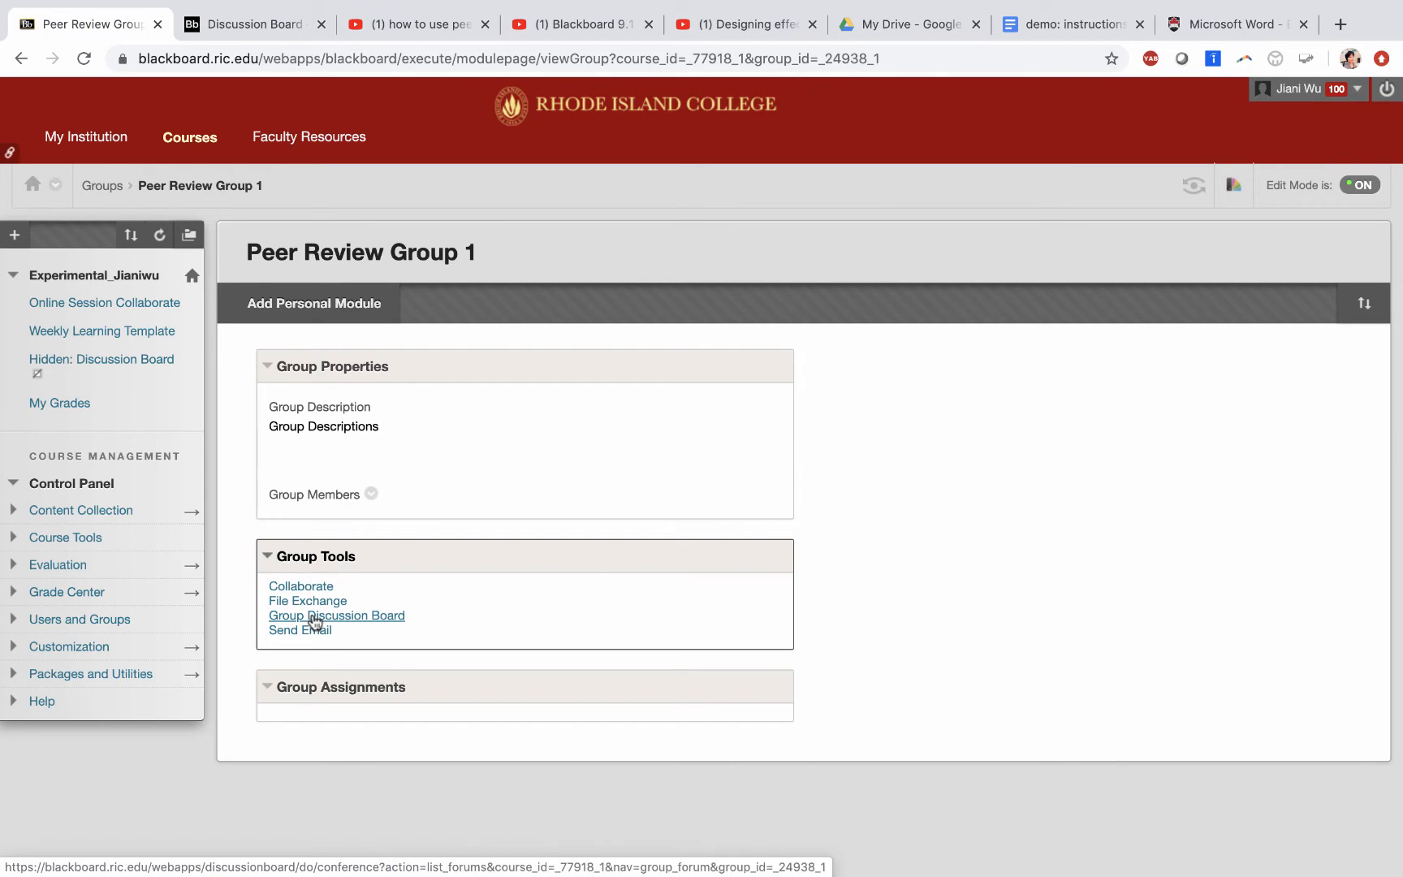
left_click(315, 621)
scroll(420, 580, "down", 1)
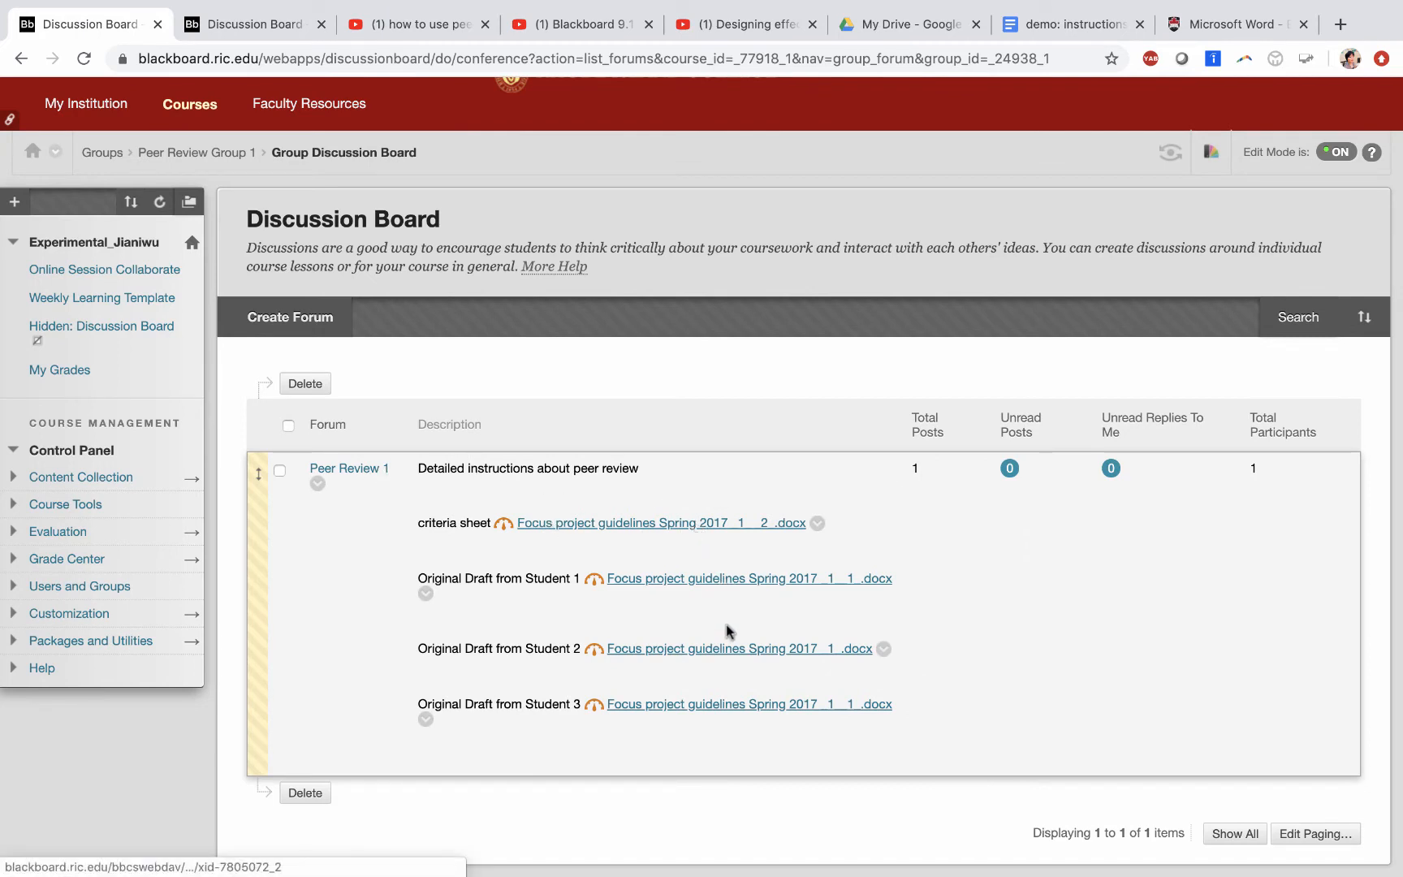
left_click(673, 582)
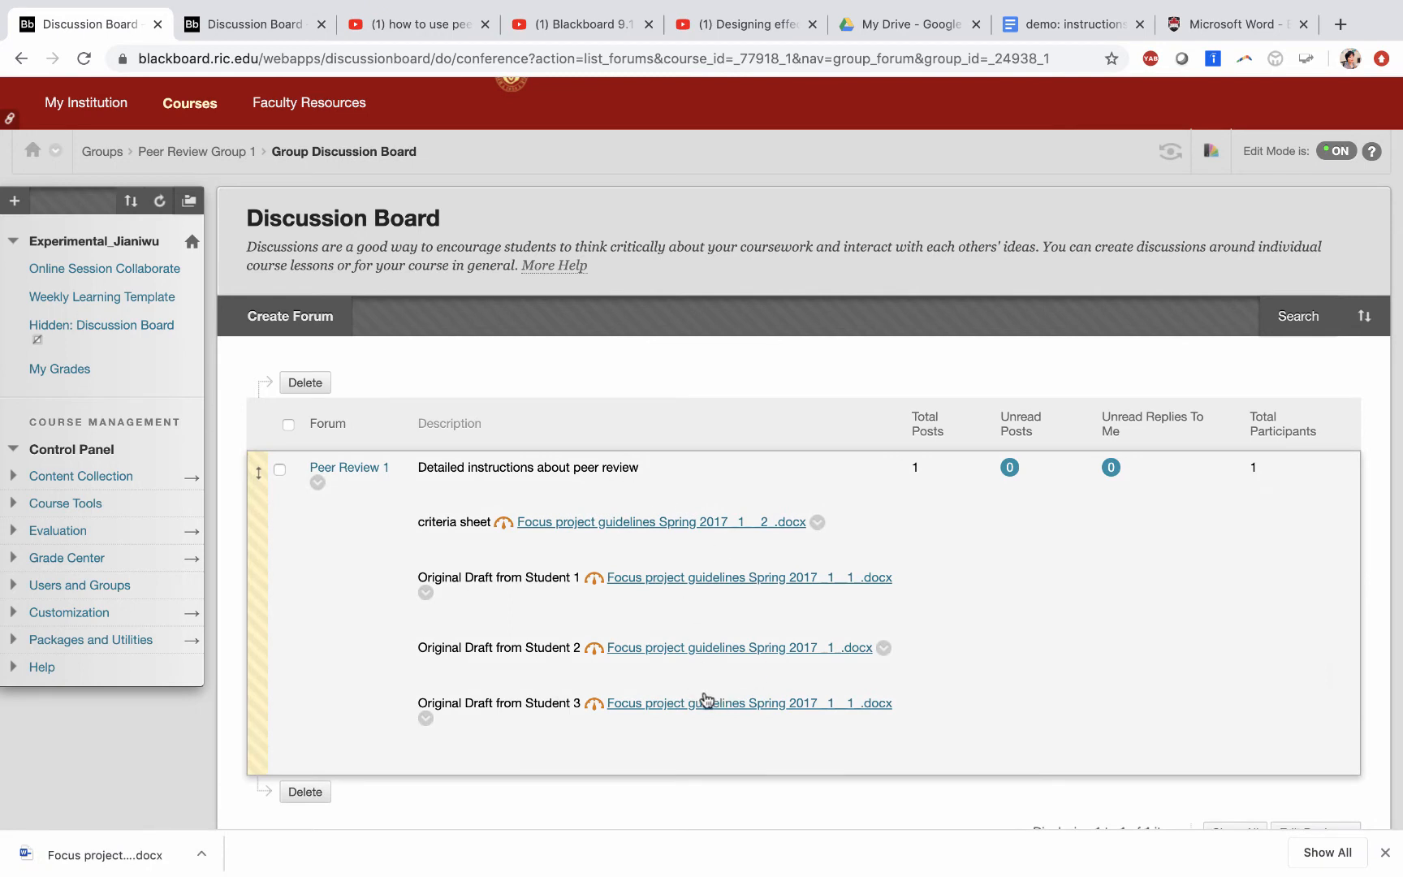
In the Peer Review 1 forum, view the blank thread form, leave it, and open the "Student 1 reviewed by student 1" thread.
left_click(354, 471)
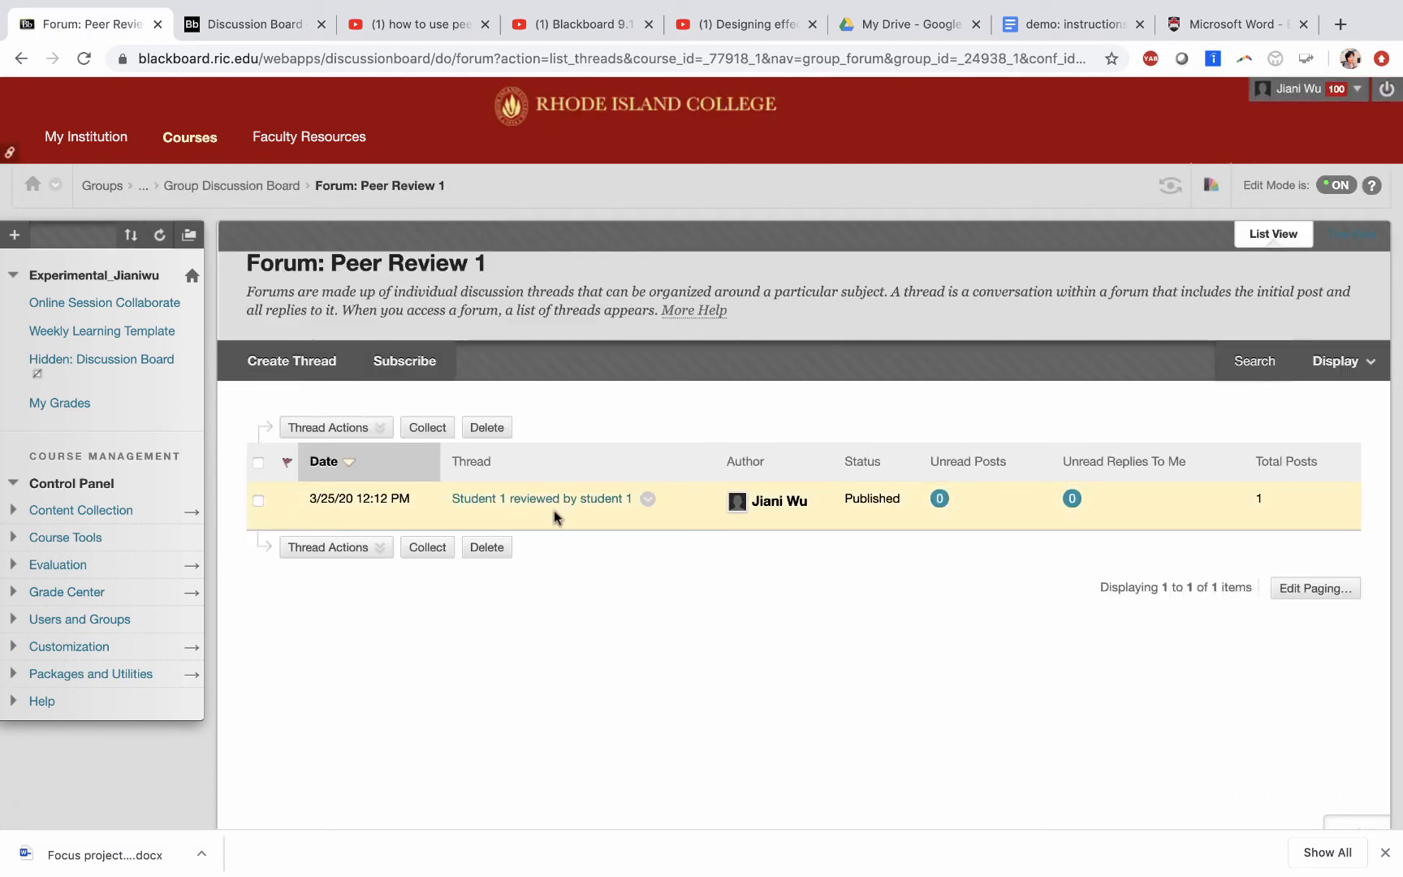
left_click(280, 369)
scroll(556, 589, "down", 5)
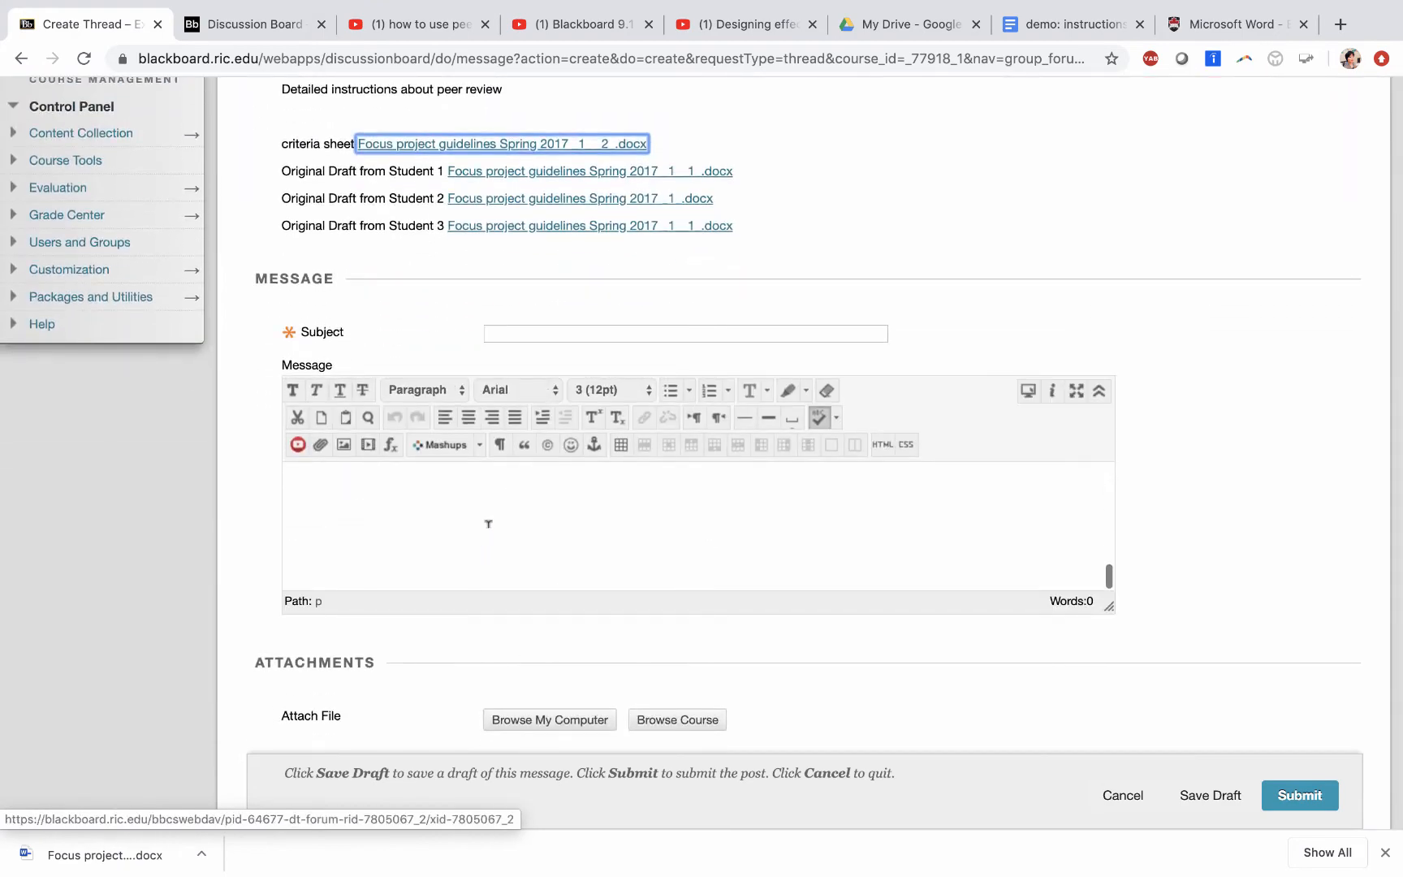
left_click(1134, 796)
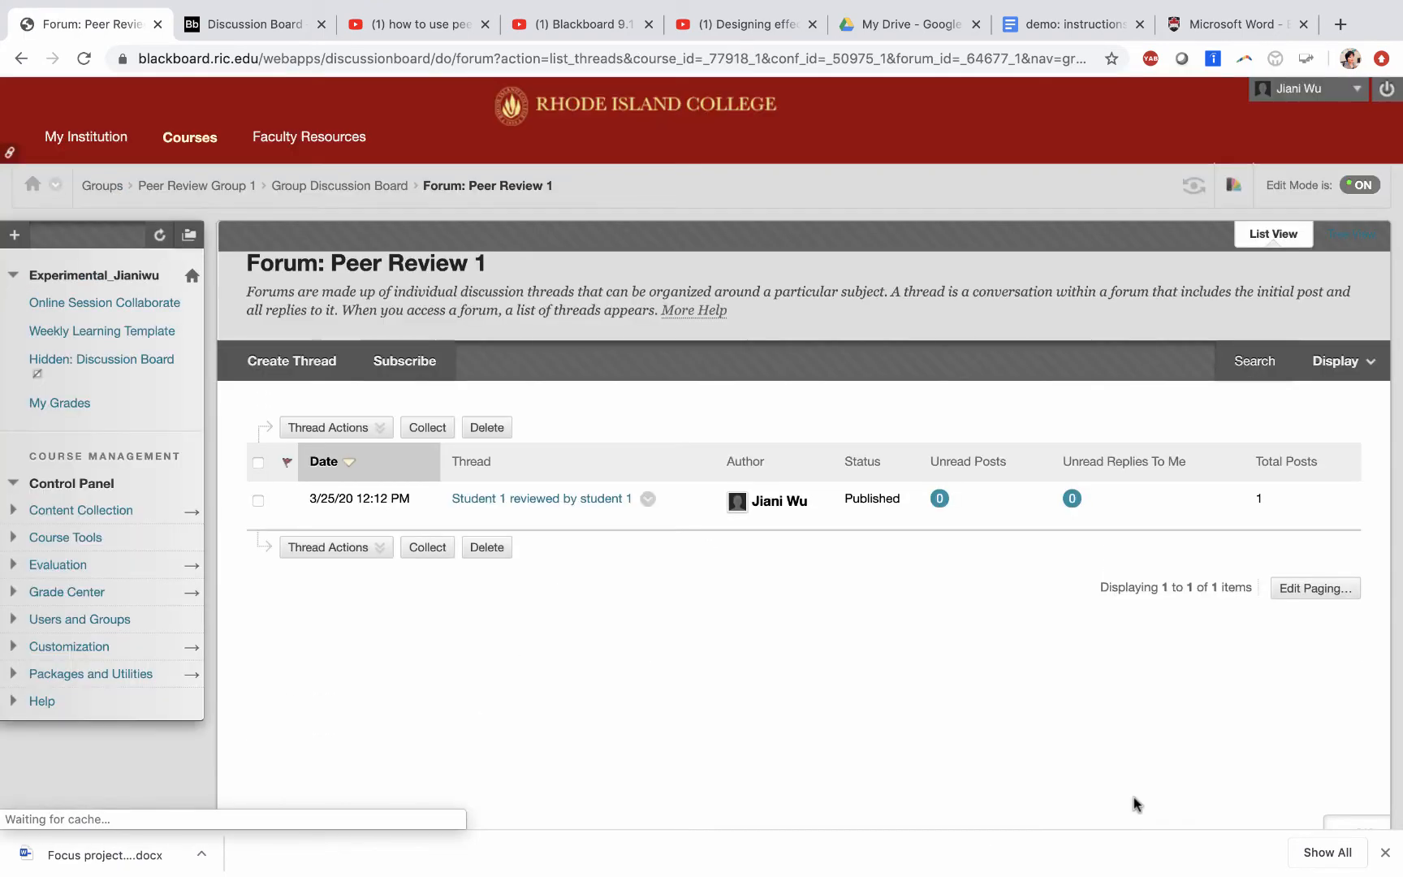
left_click(516, 501)
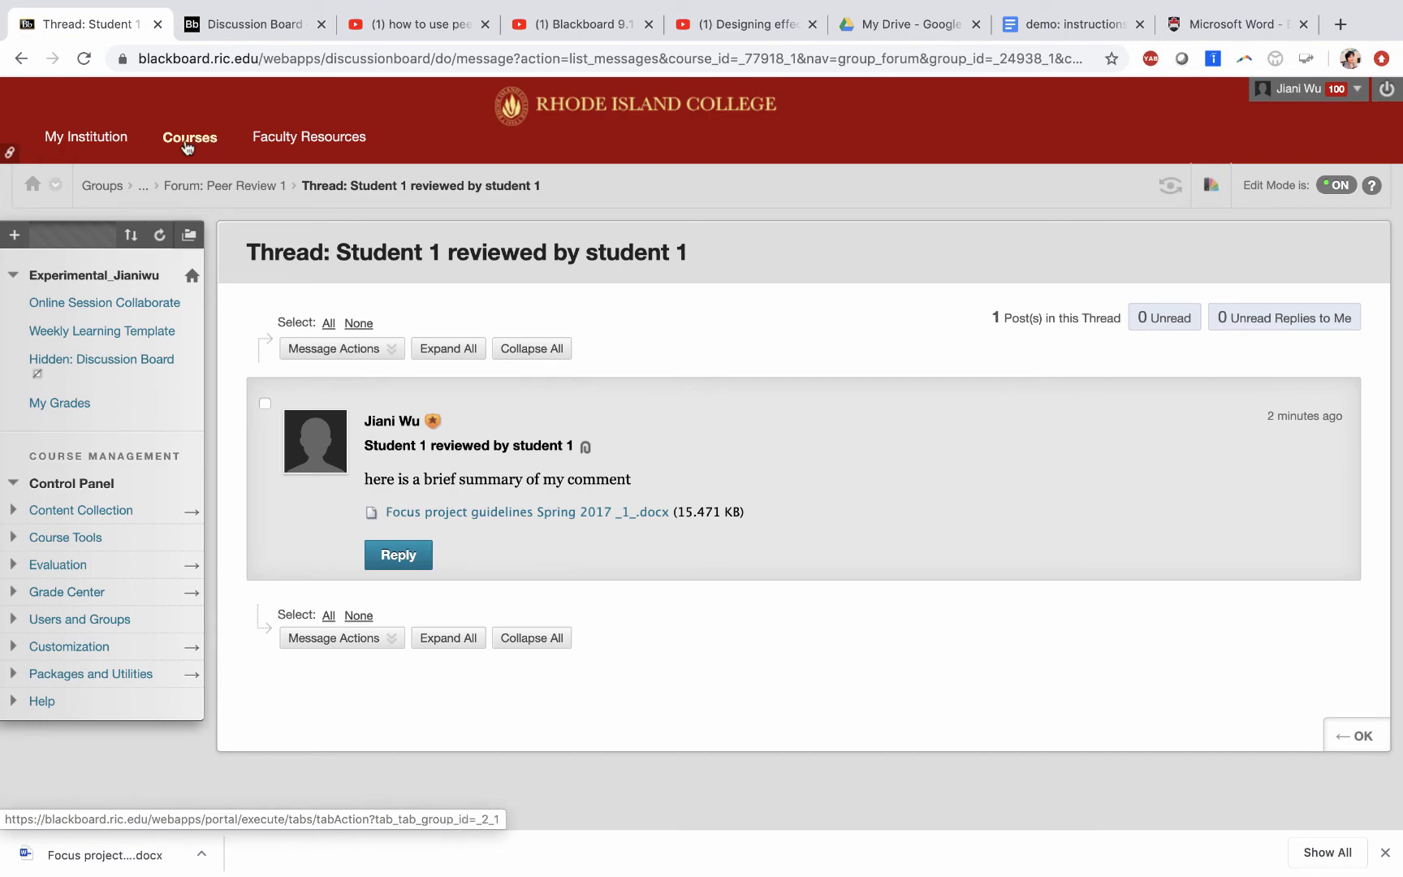
Add a discussion board link to the Weekly Learning Template and begin creating a new forum for it.
left_click(114, 332)
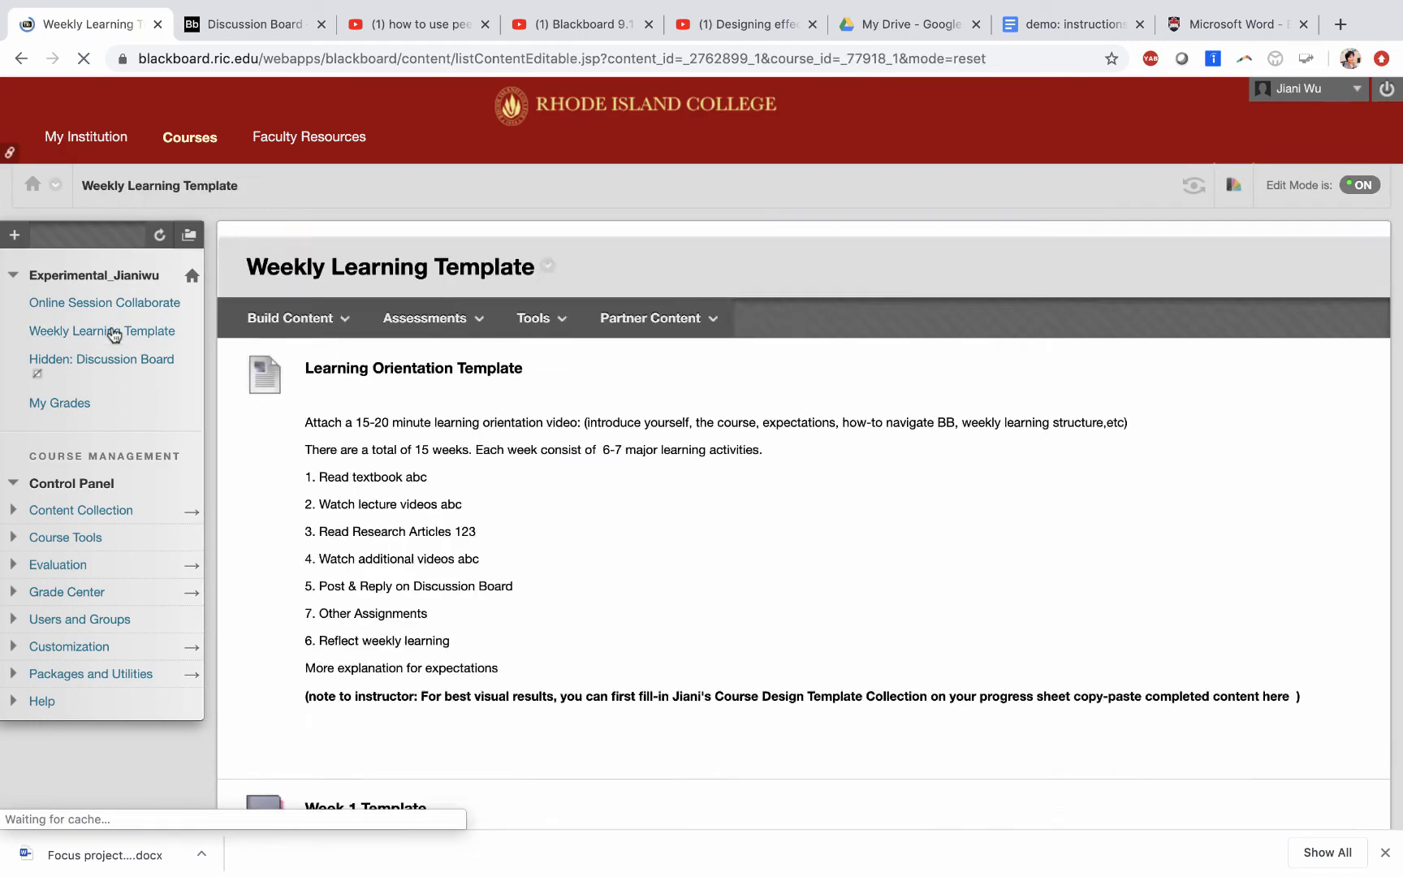
scroll(505, 601, "down", 8)
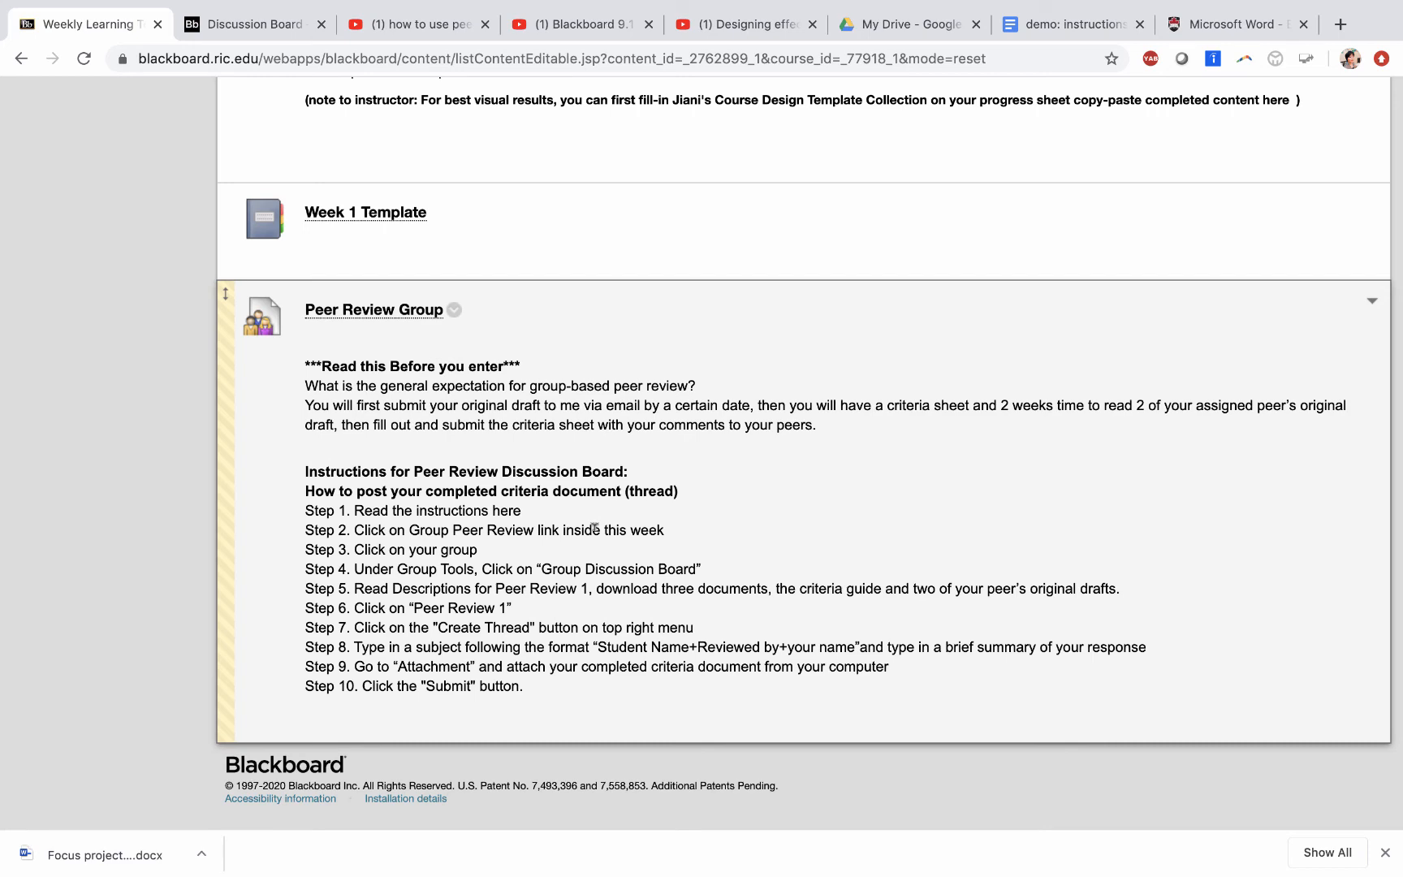
scroll(567, 442, "up", 10)
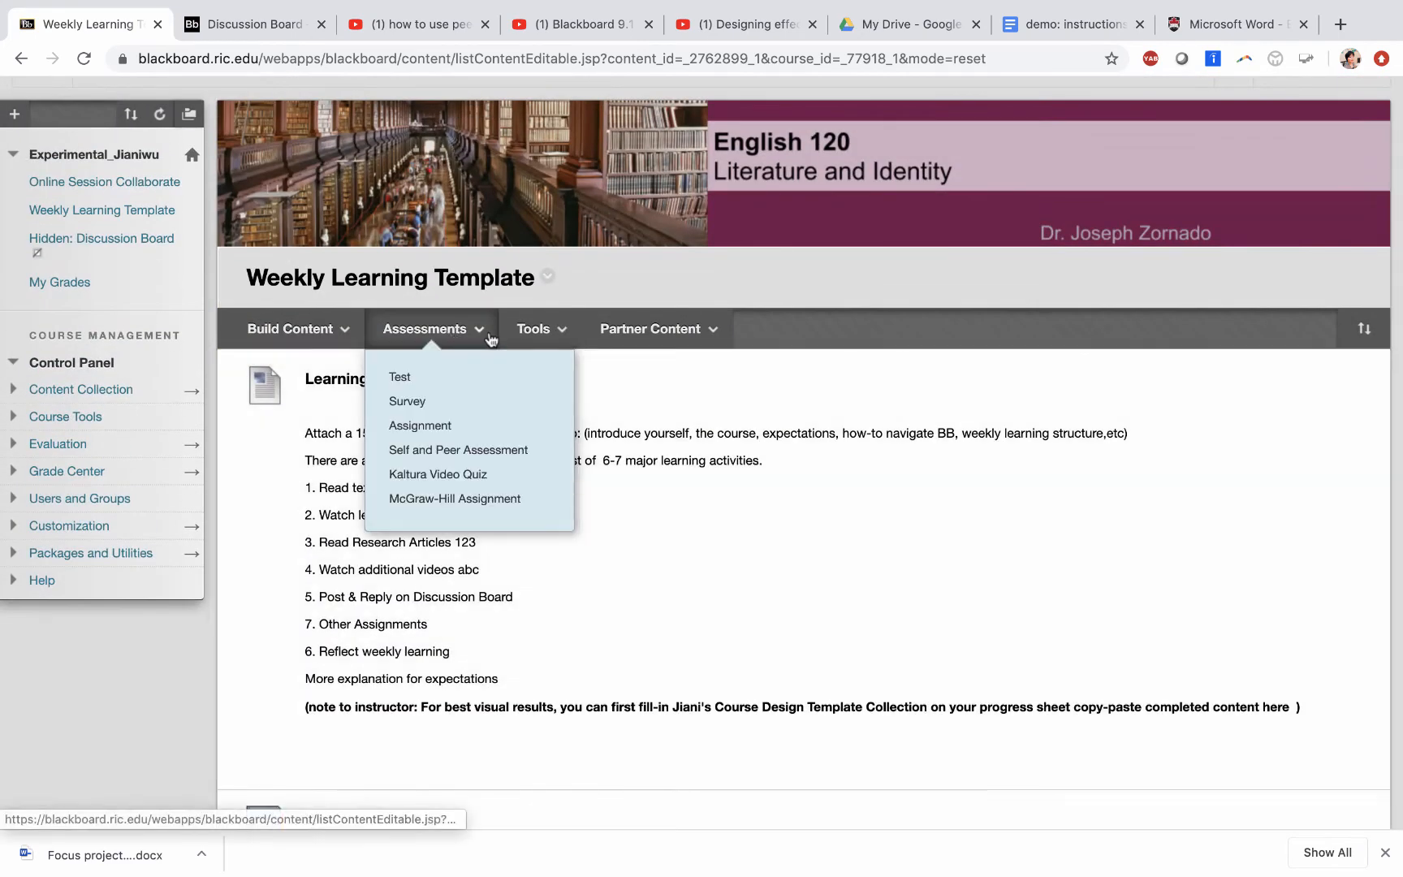
mouse_move(533, 329)
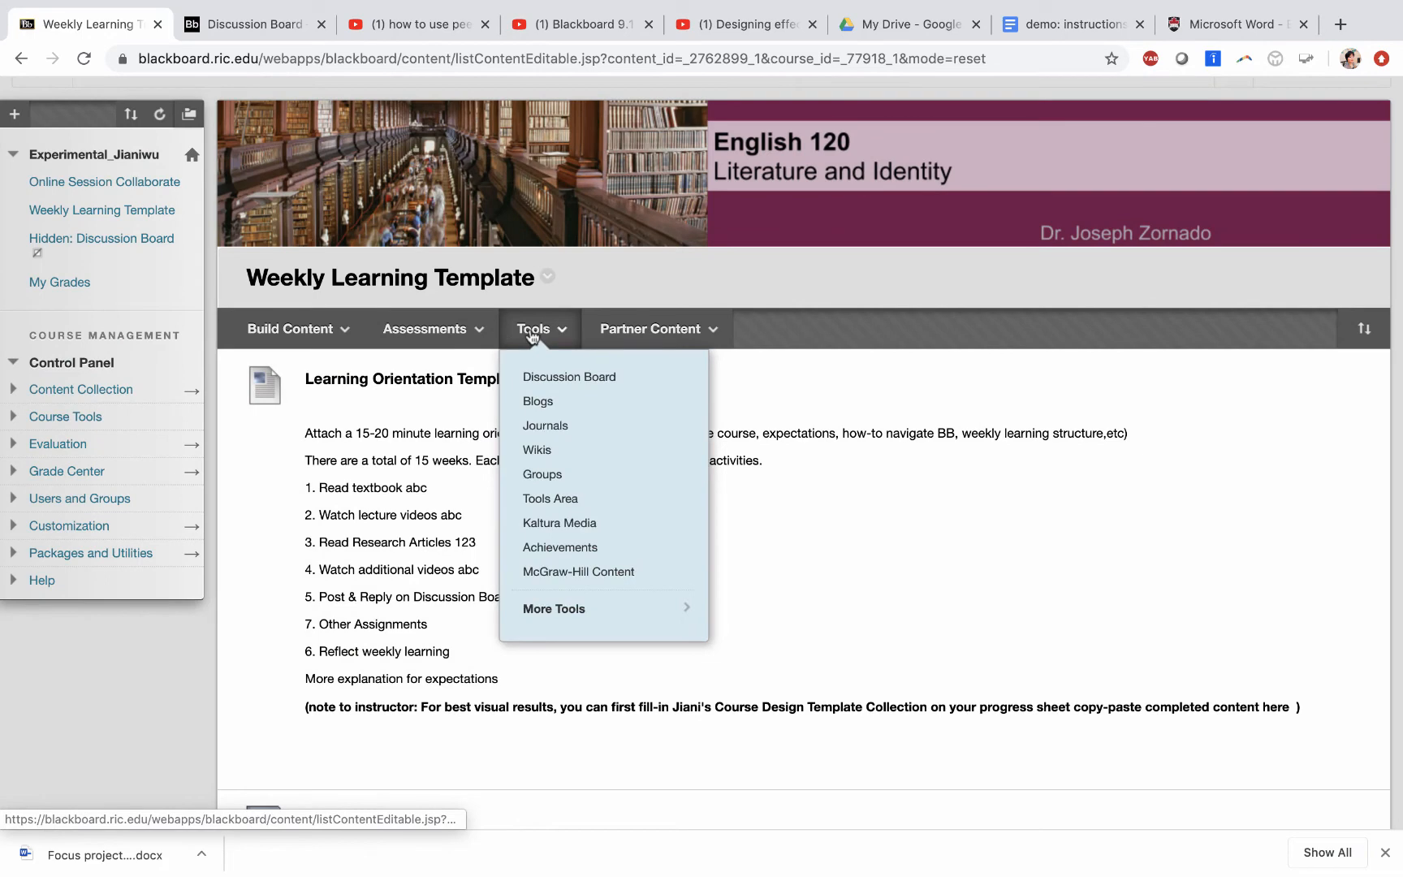
left_click(560, 376)
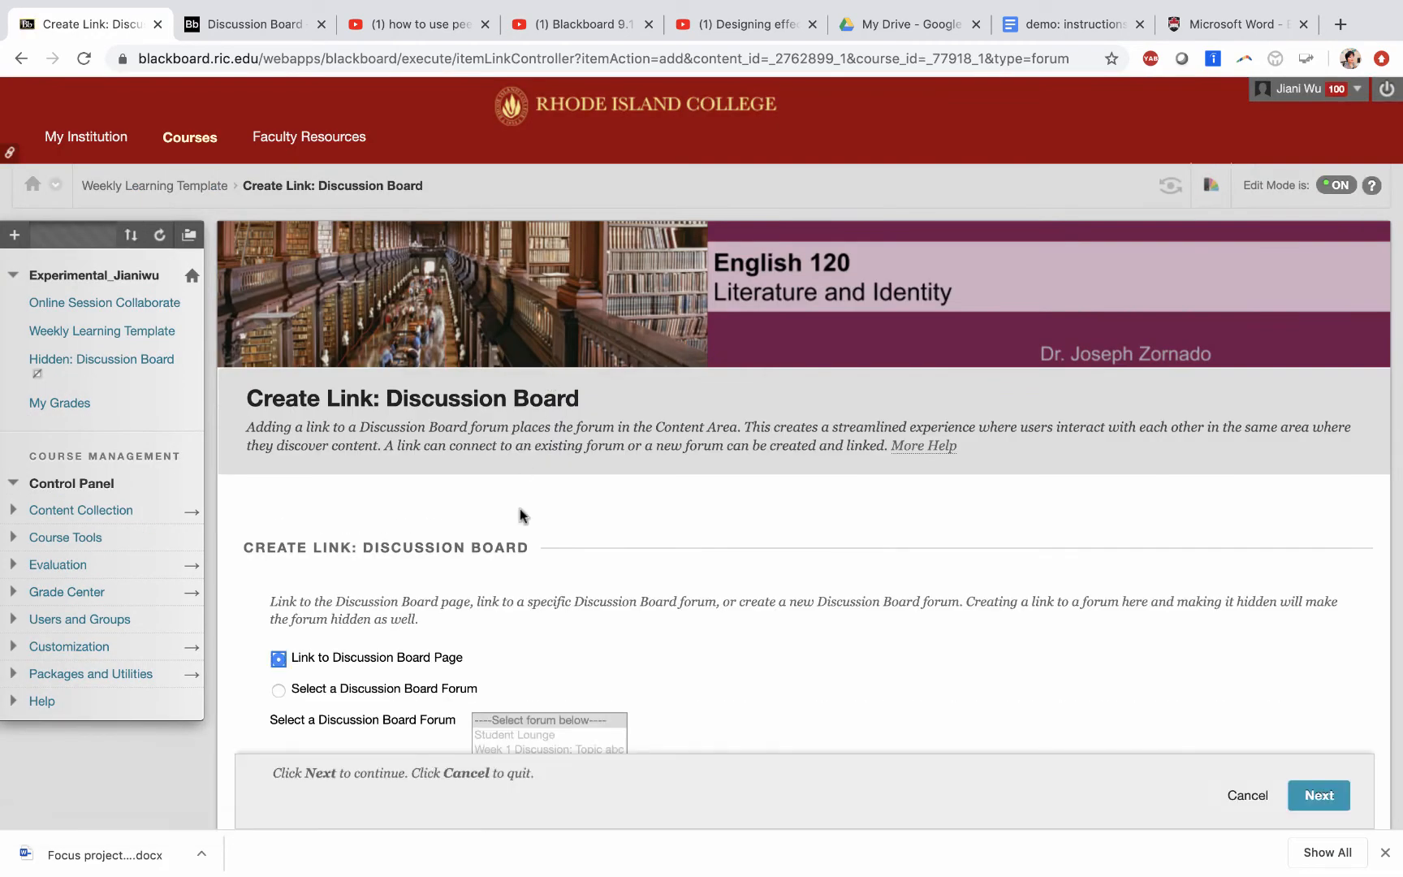
scroll(520, 513, "down", 4)
scroll(103, 244, "up", 4)
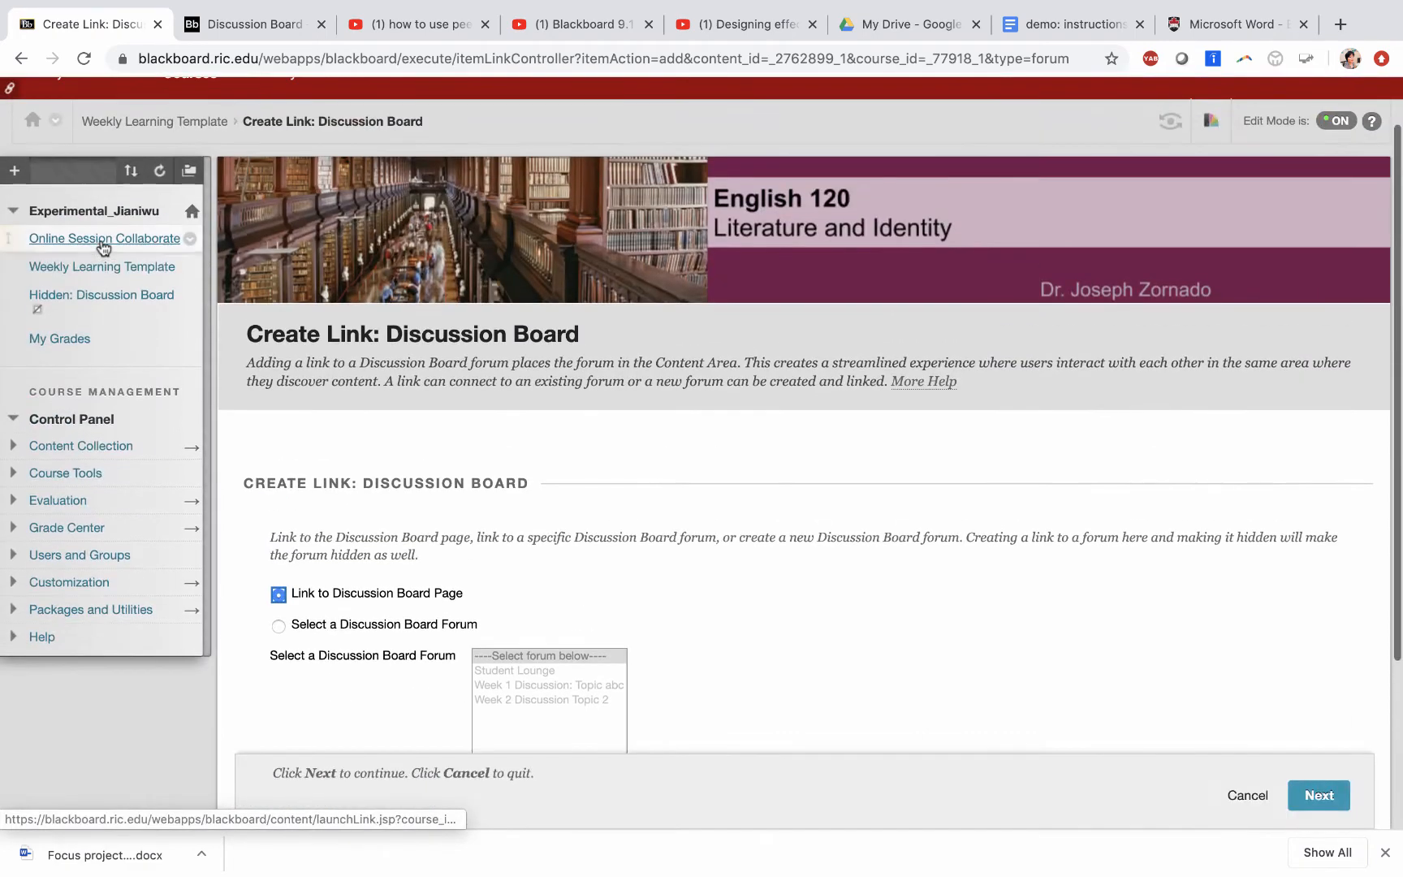
scroll(284, 418, "down", 4)
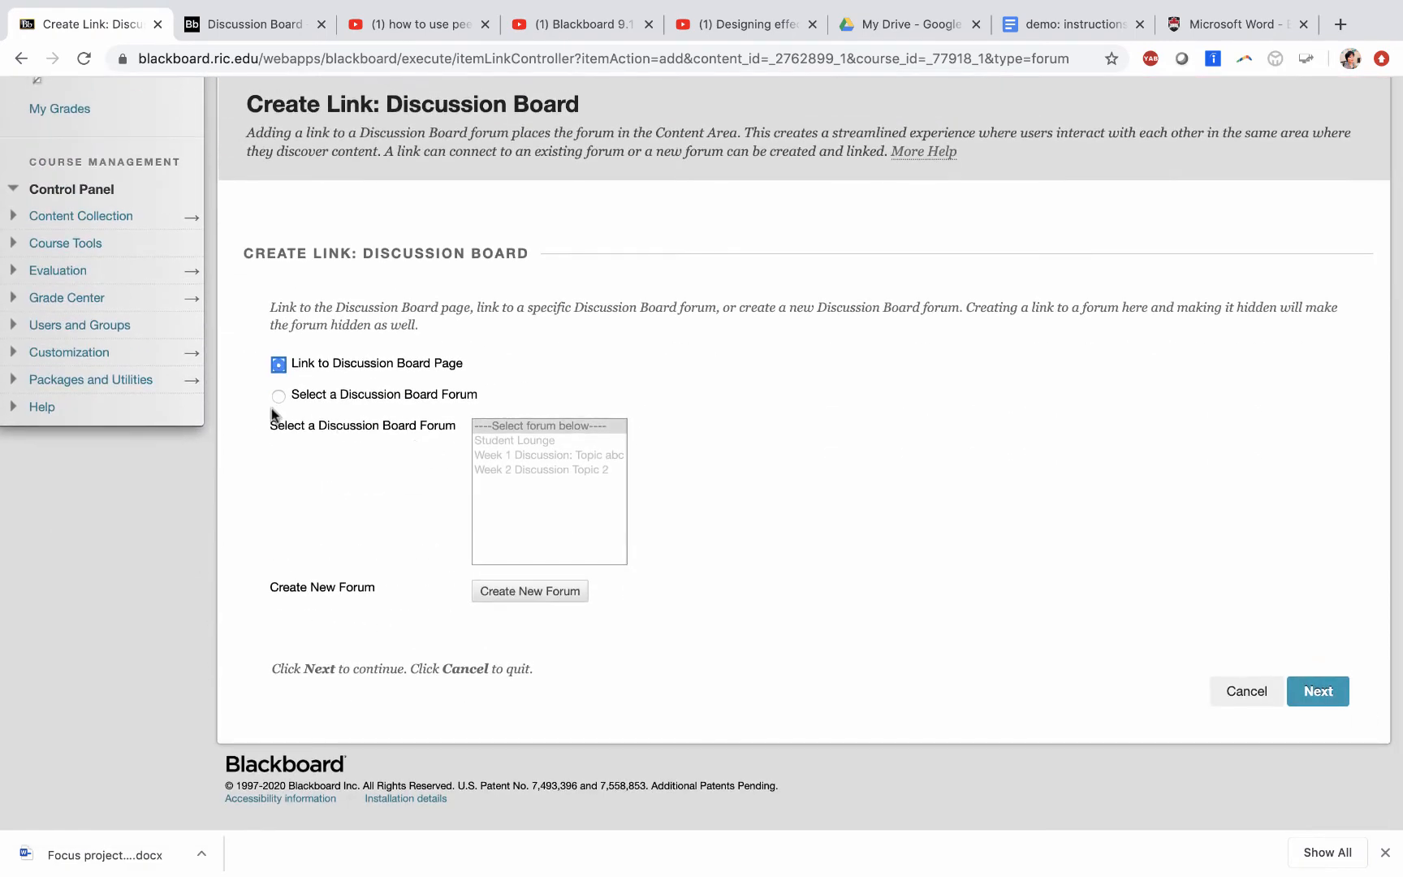
left_click(493, 593)
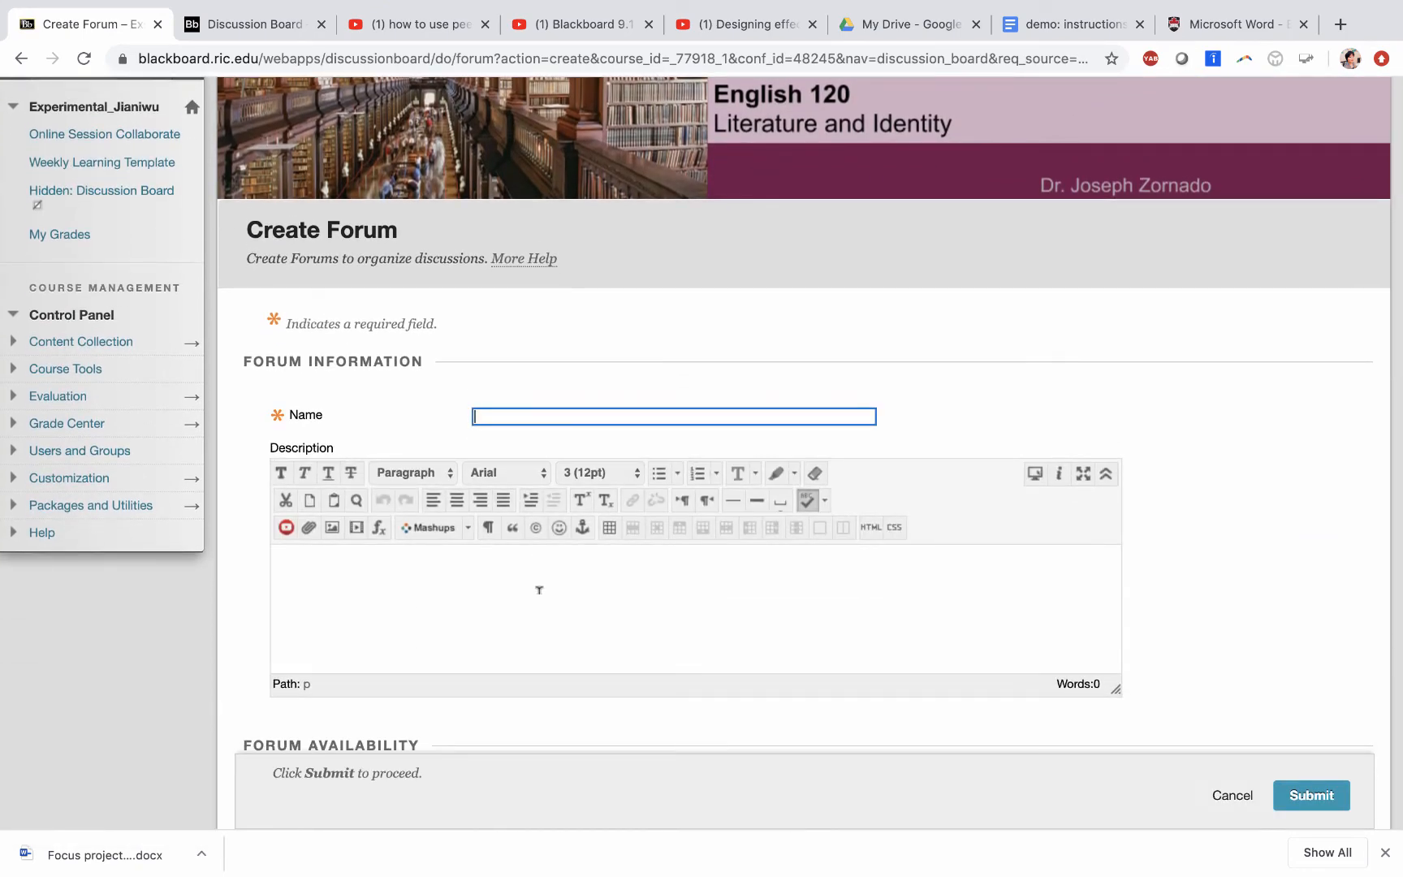
Name the new forum "week 1 discussion board".
left_click(513, 417)
type("w")
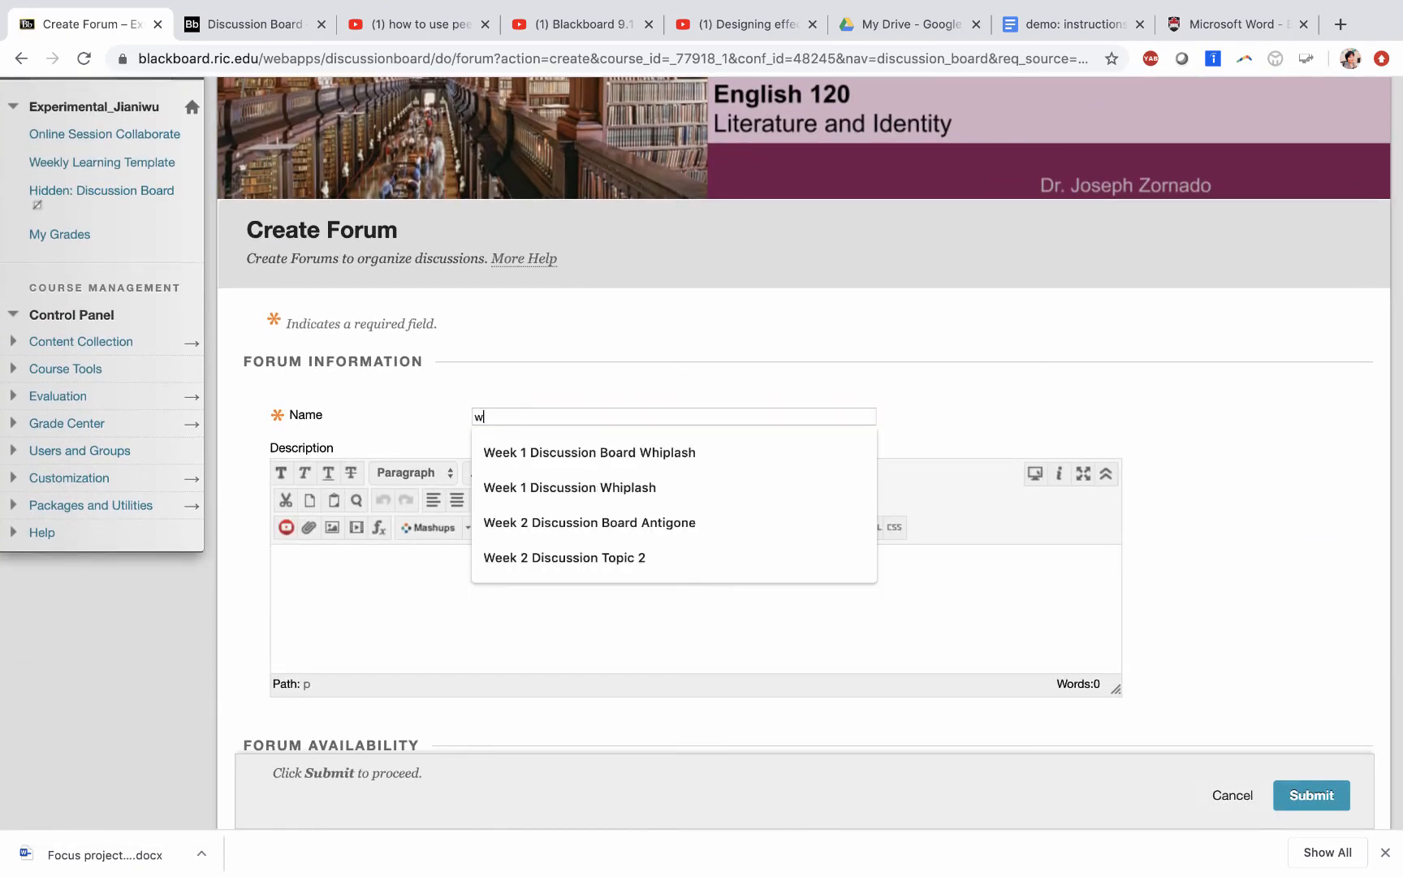
type("eek 1 ")
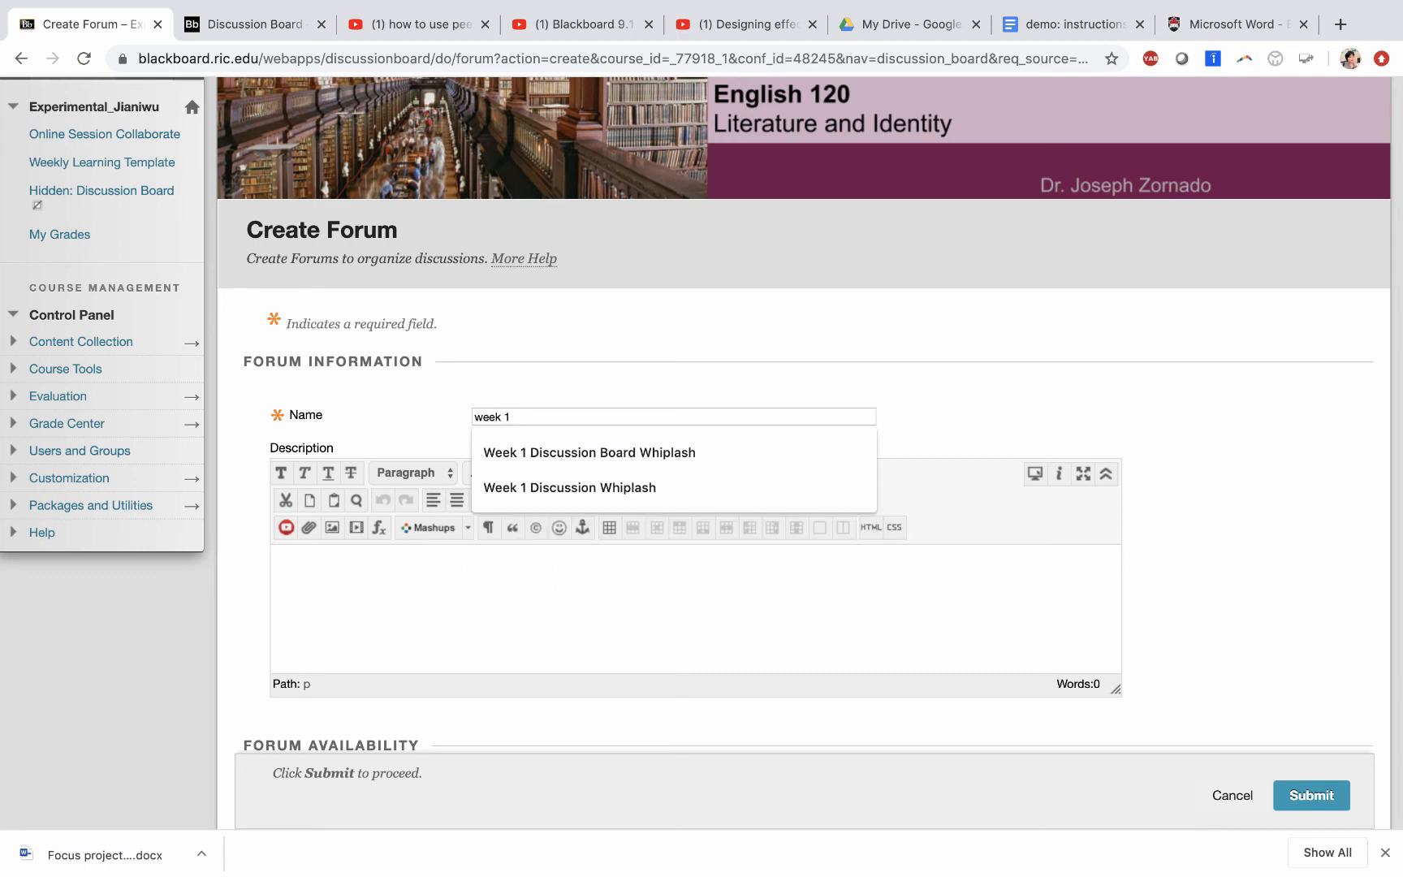
type("discussion board")
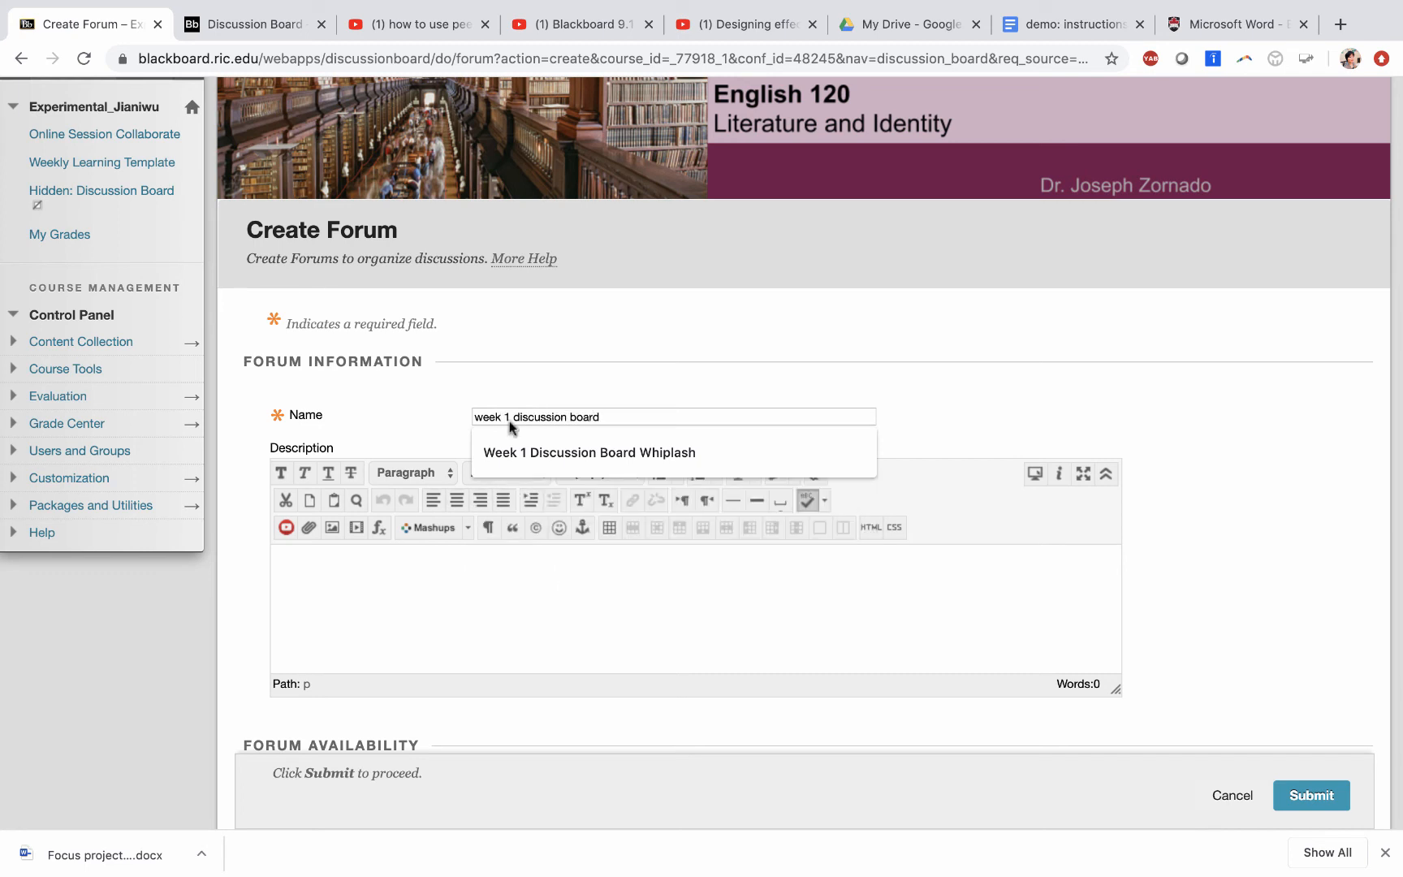
Enter "description here" as the forum's description, correcting its spelling with the suggested word.
left_click(488, 560)
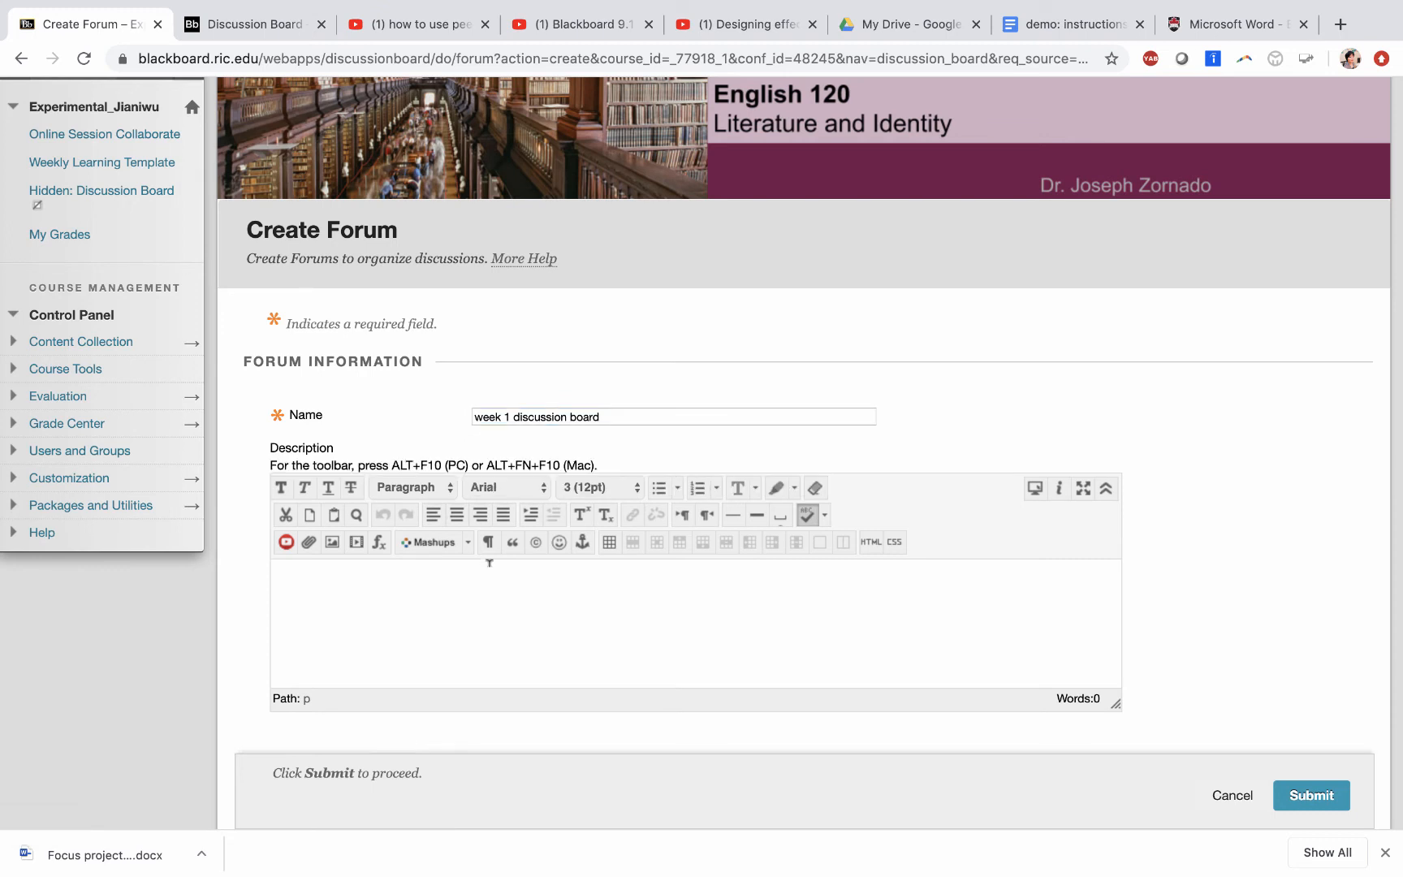
scroll(462, 597, "down", 2)
type("descripion here")
left_click(314, 573)
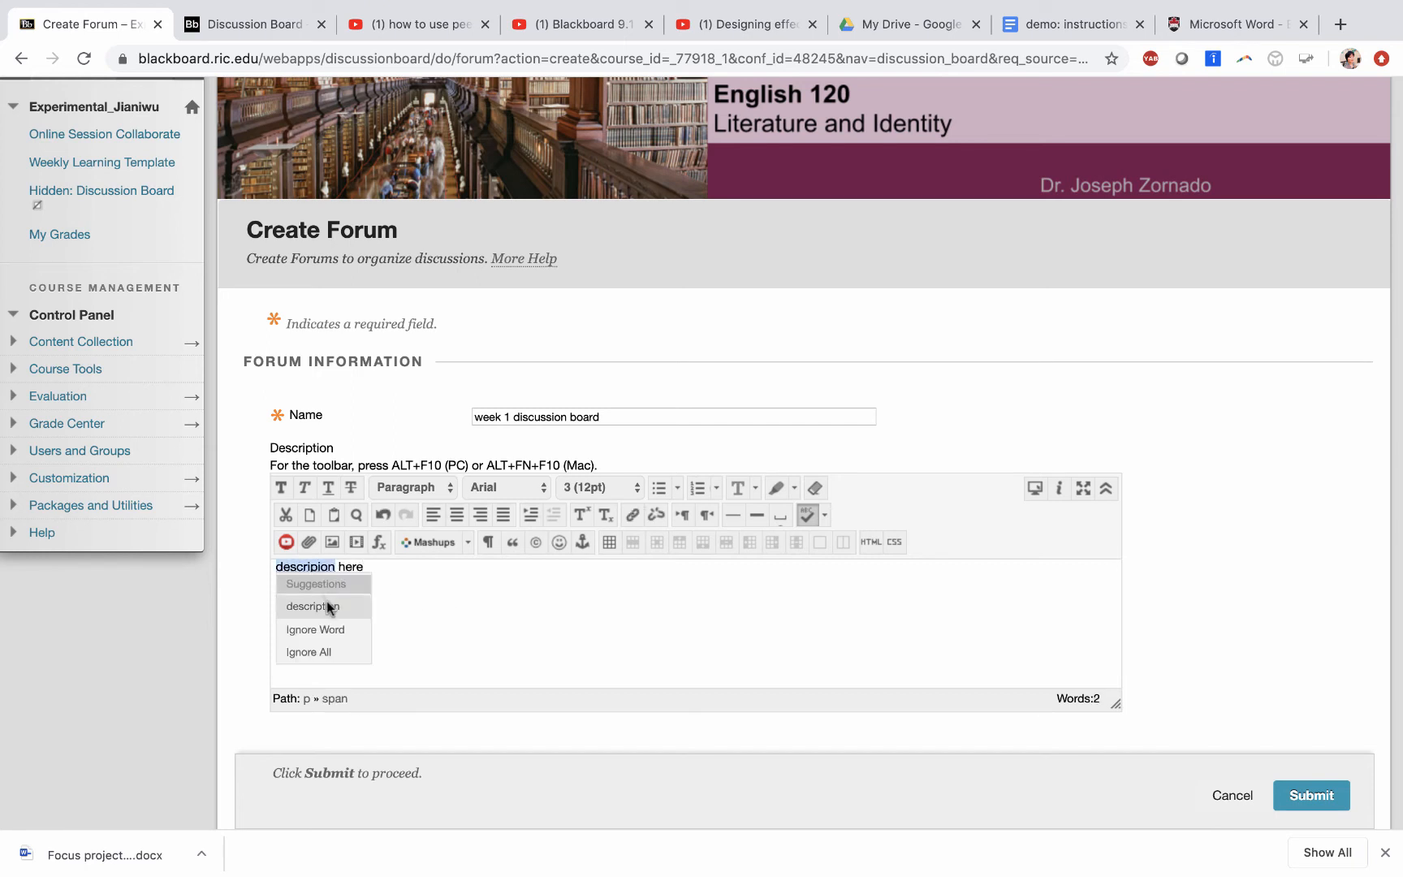
left_click(329, 605)
Require participants to create a thread in order to view other threads, and submit the new forum.
scroll(1183, 581, "down", 10)
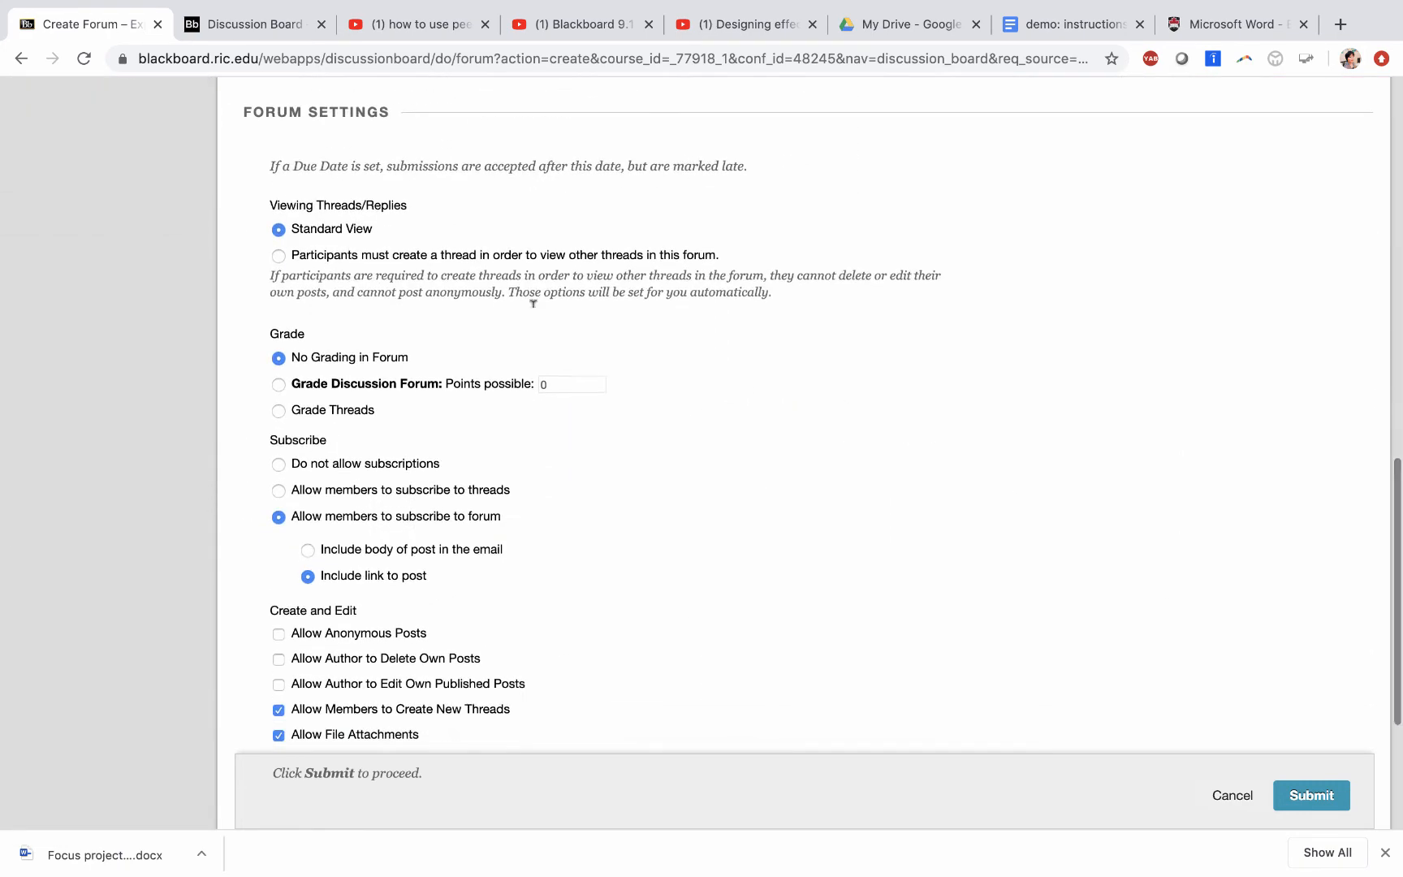
left_click(278, 257)
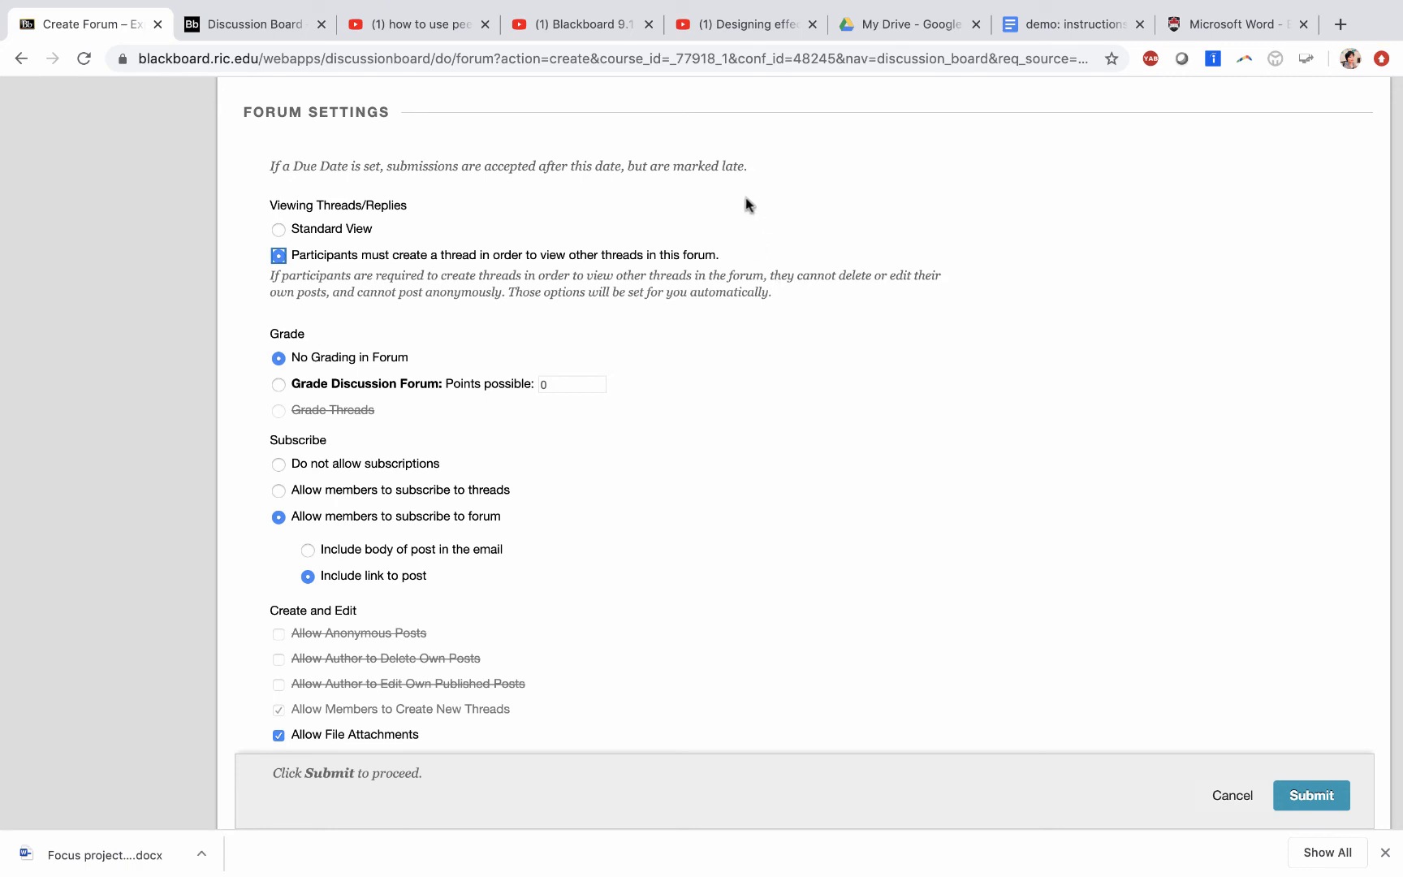
left_click(681, 260)
scroll(708, 306, "down", 3)
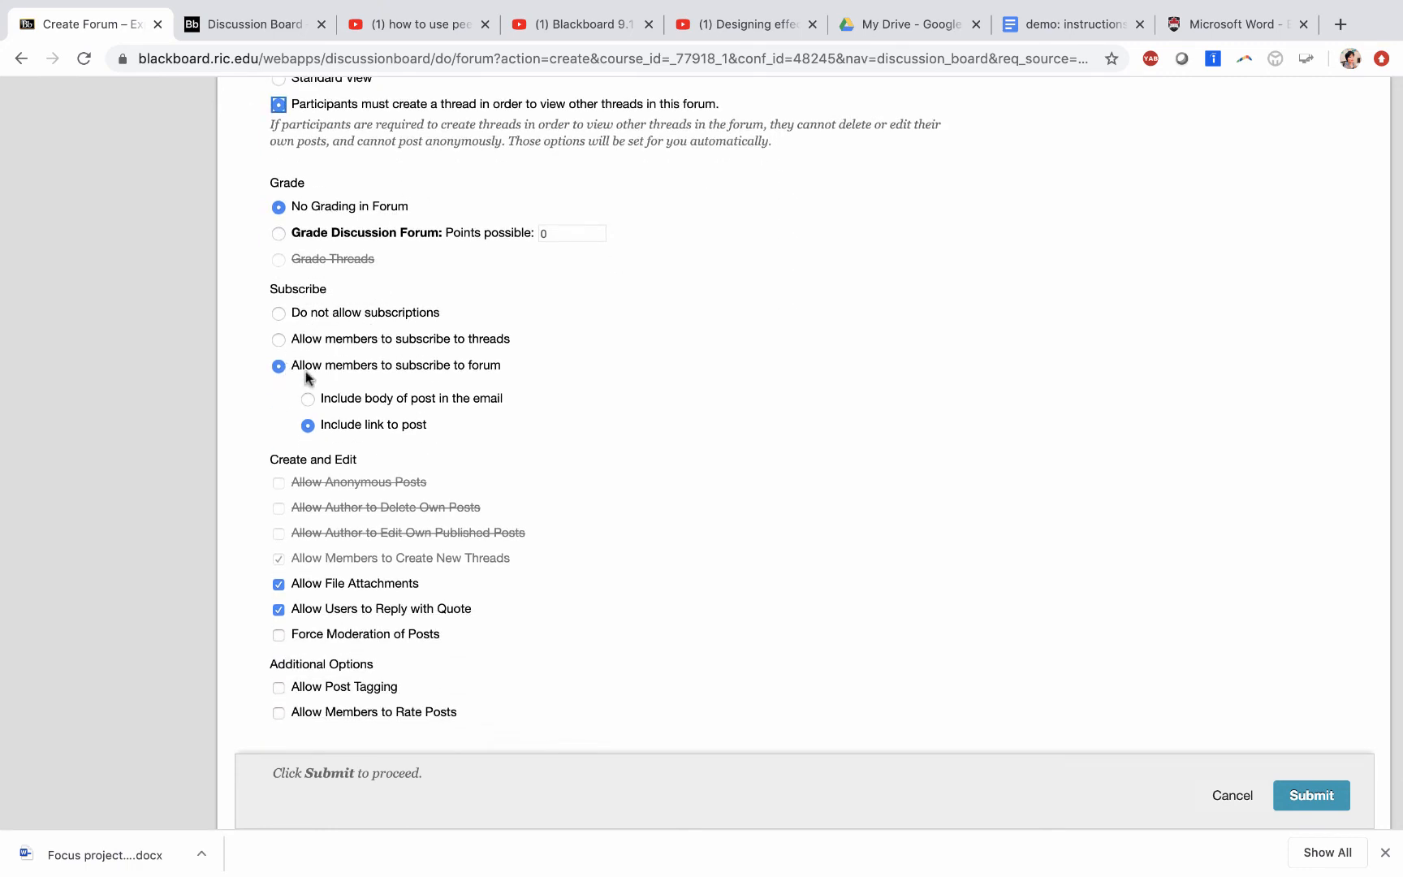
scroll(381, 370, "down", 3)
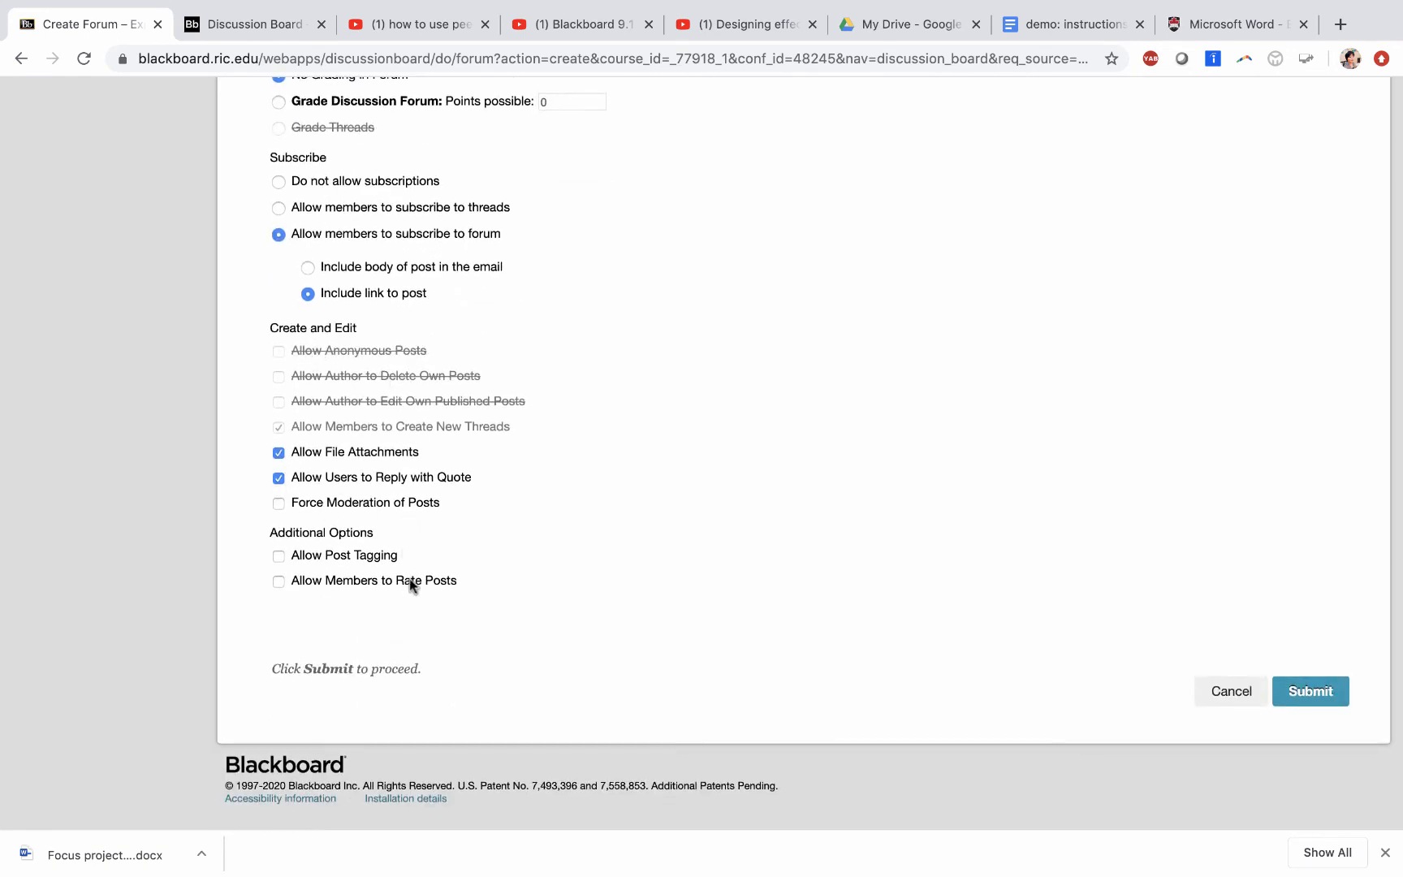
left_click(1307, 690)
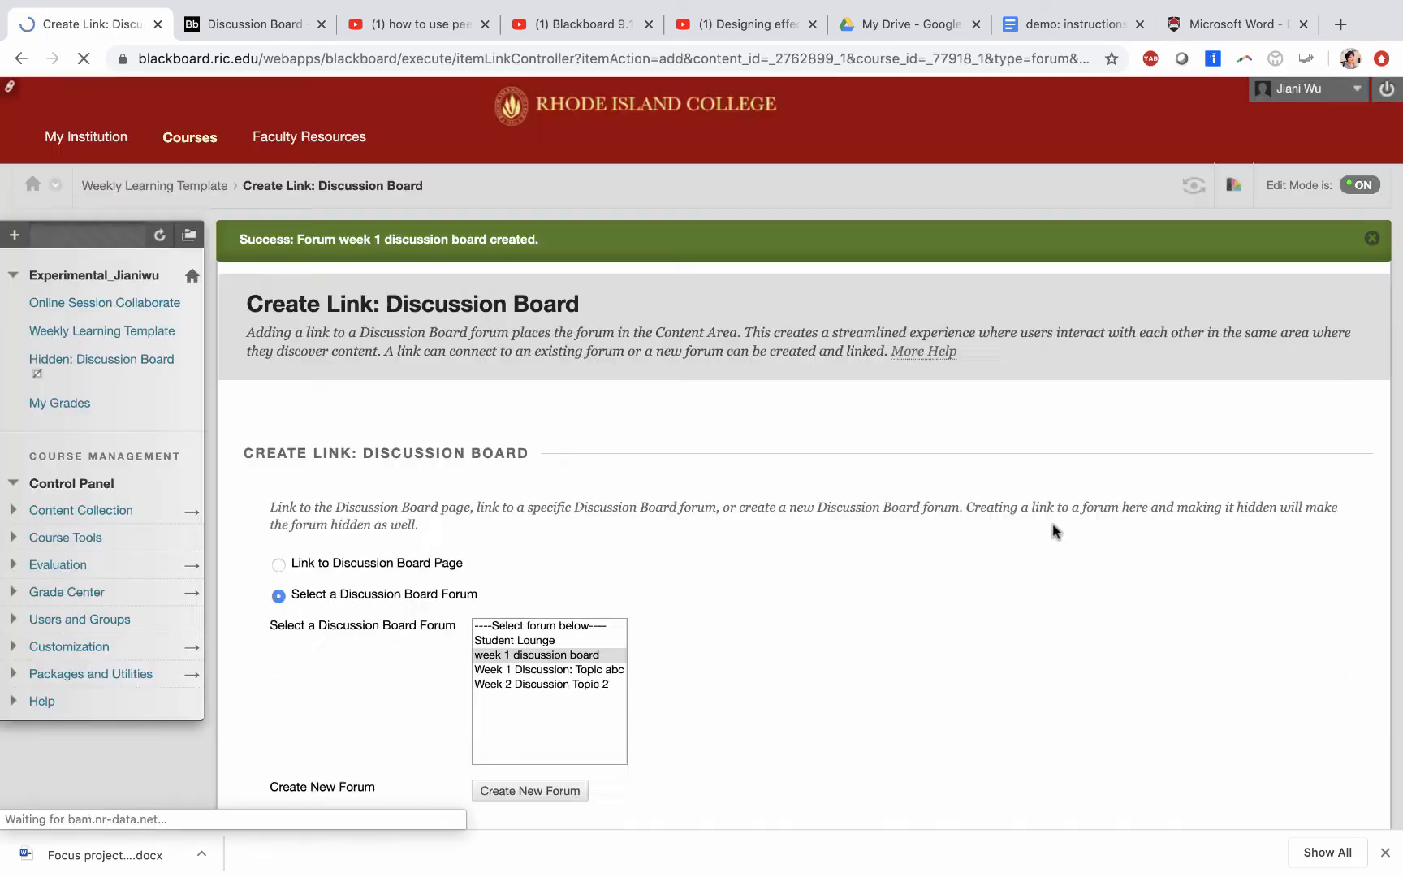
scroll(718, 640, "down", 4)
scroll(718, 640, "down", 1)
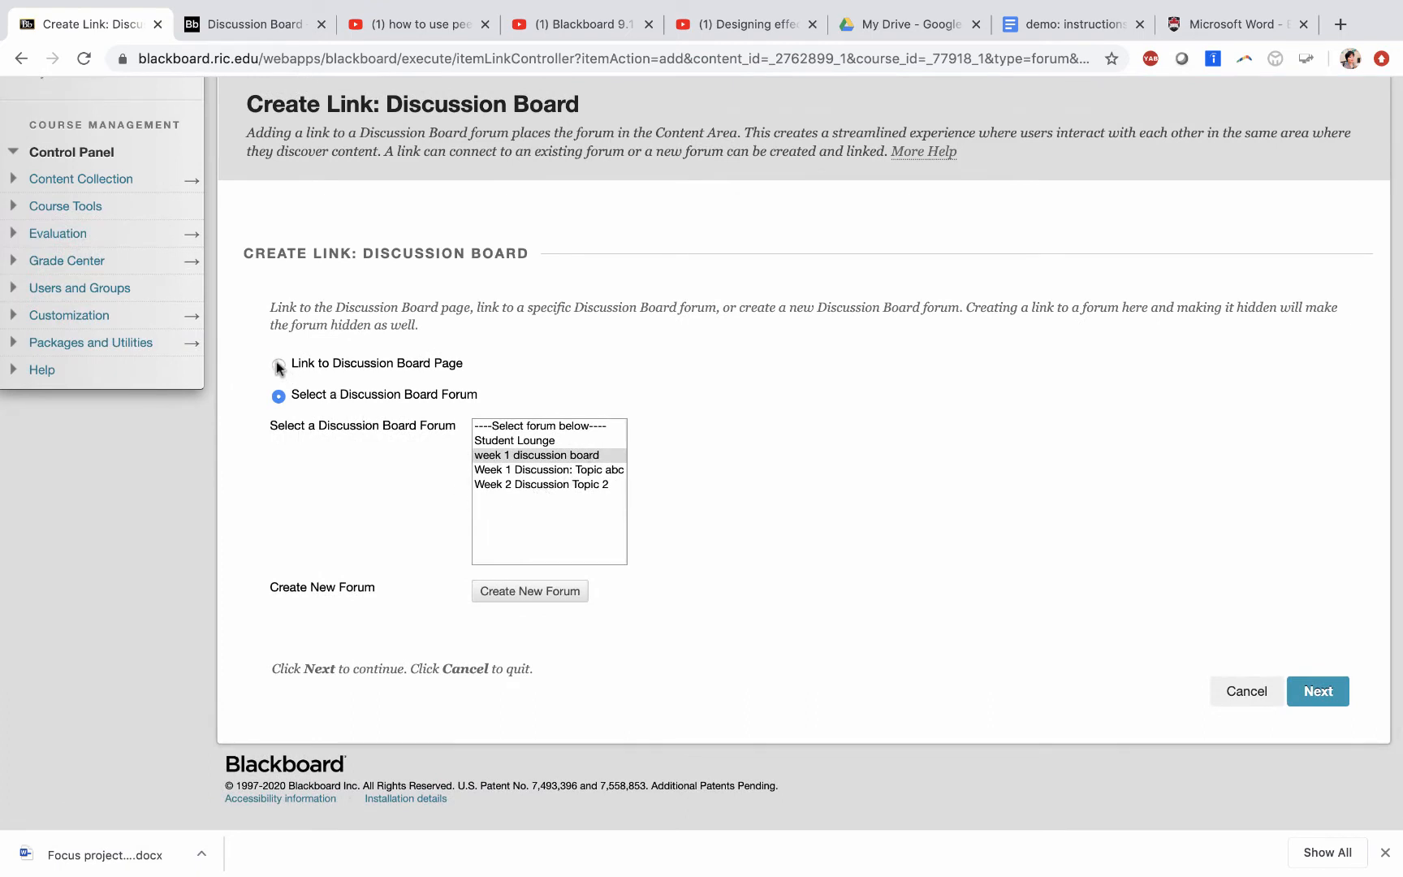
Choose the week 1 discussion board forum as the link's target and continue to its link information.
left_click(527, 457)
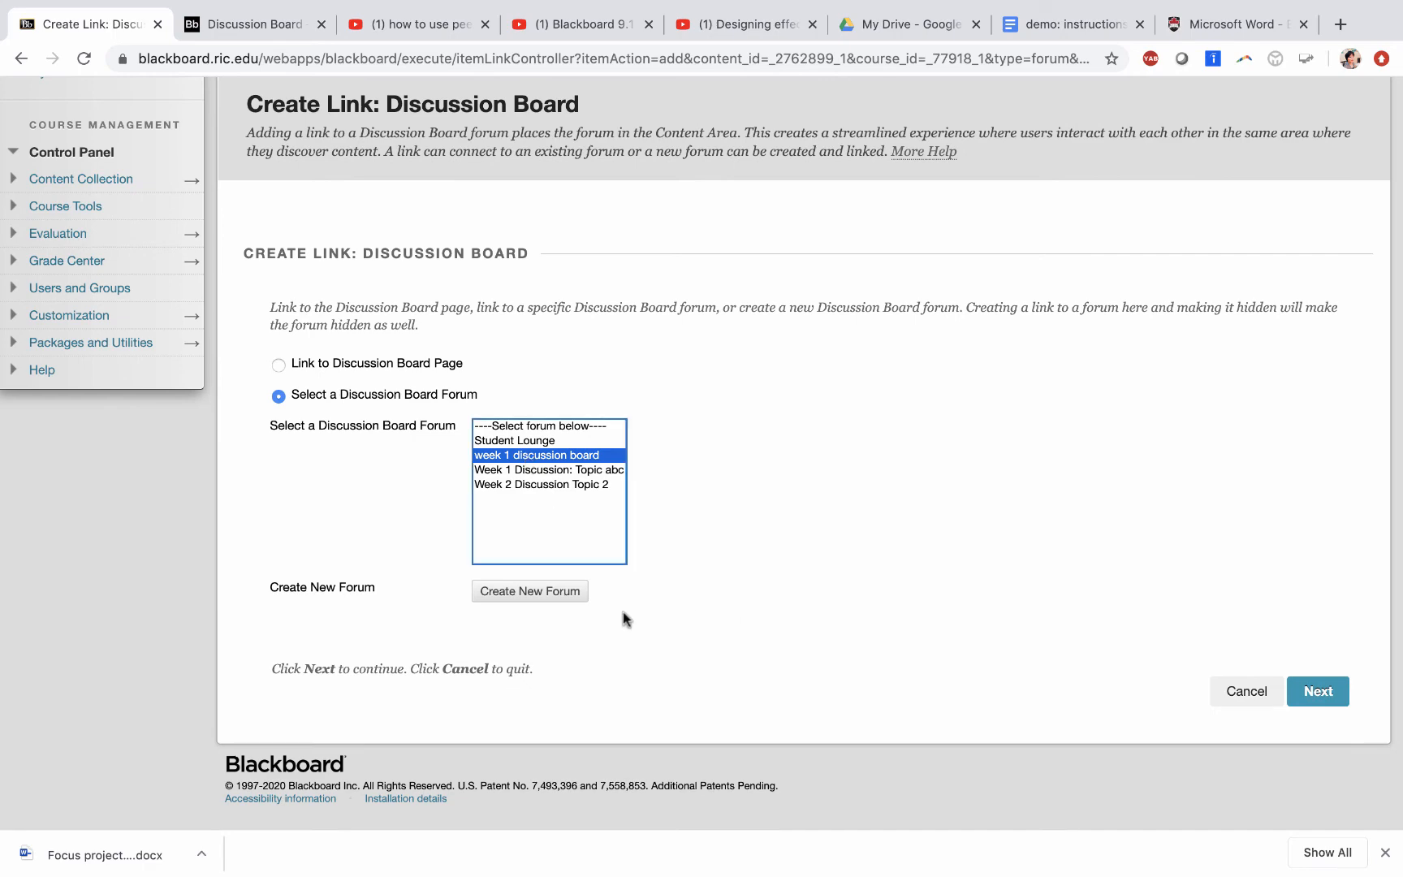
left_click(1308, 691)
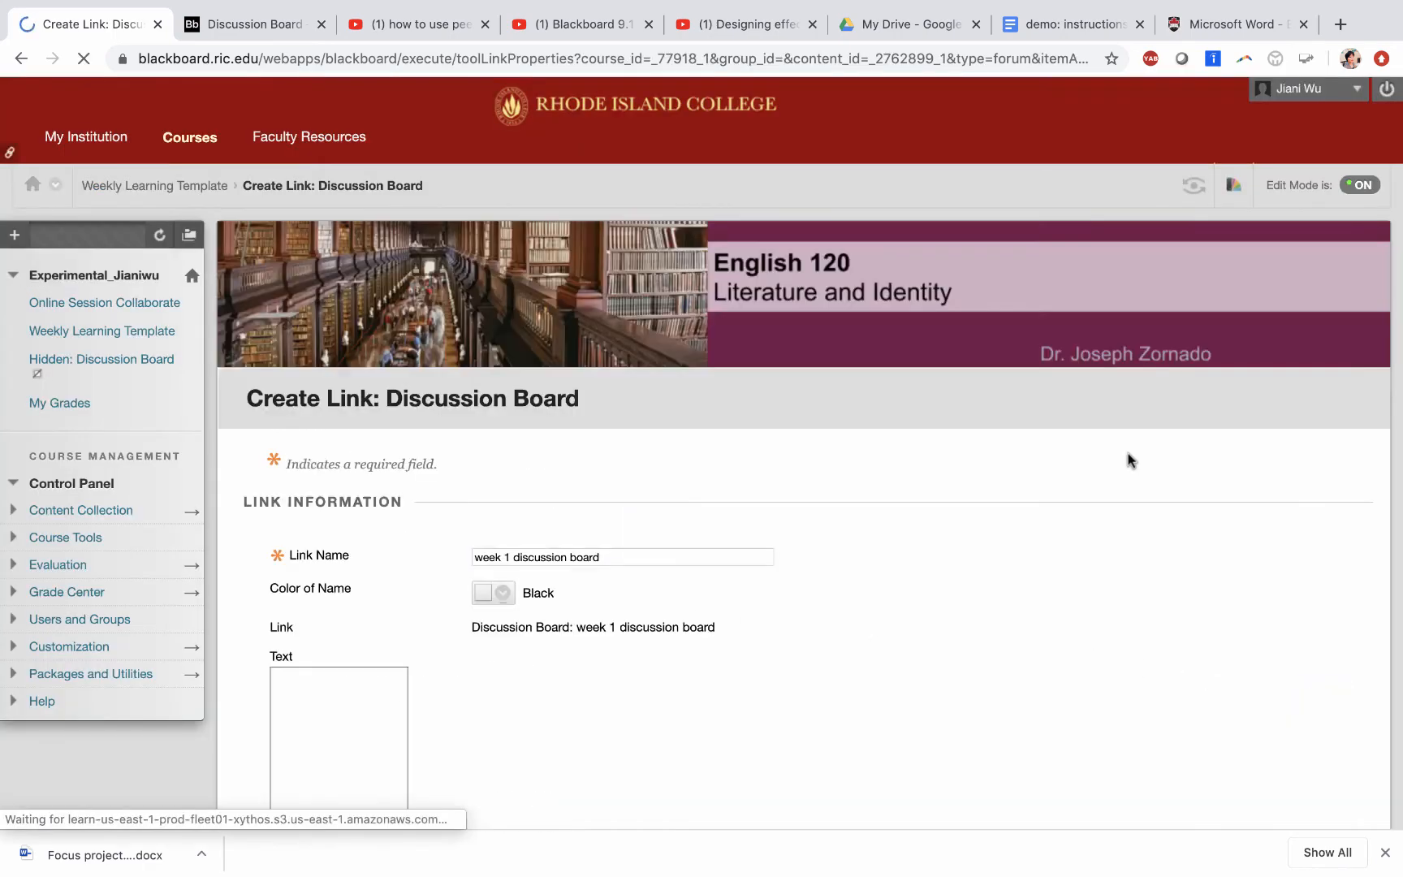
scroll(763, 617, "down", 5)
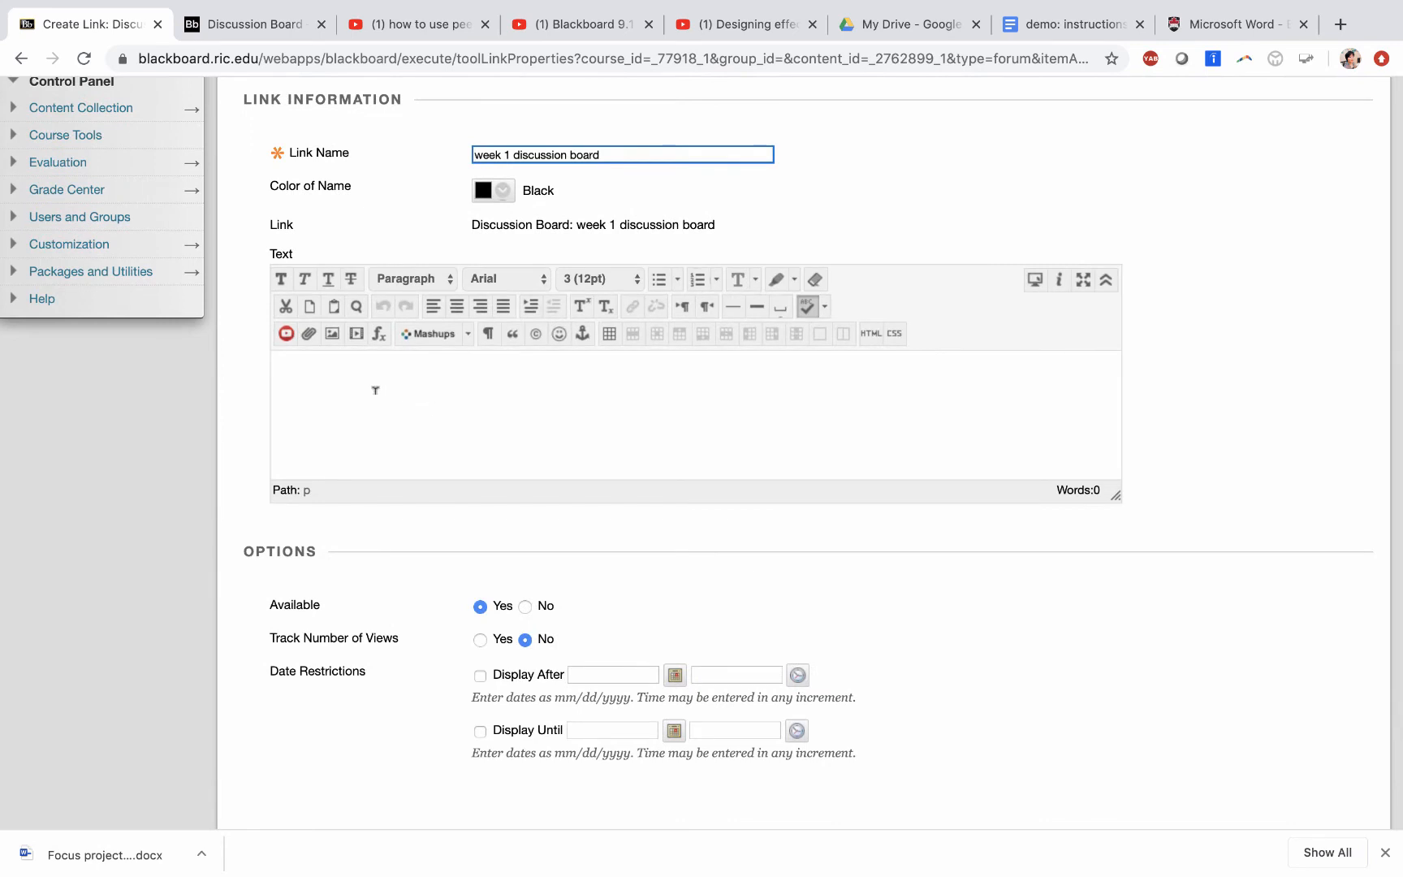
Enter "description here" as the link's text, correct its spelling with the suggested word, and submit the link.
left_click(374, 389)
type("de")
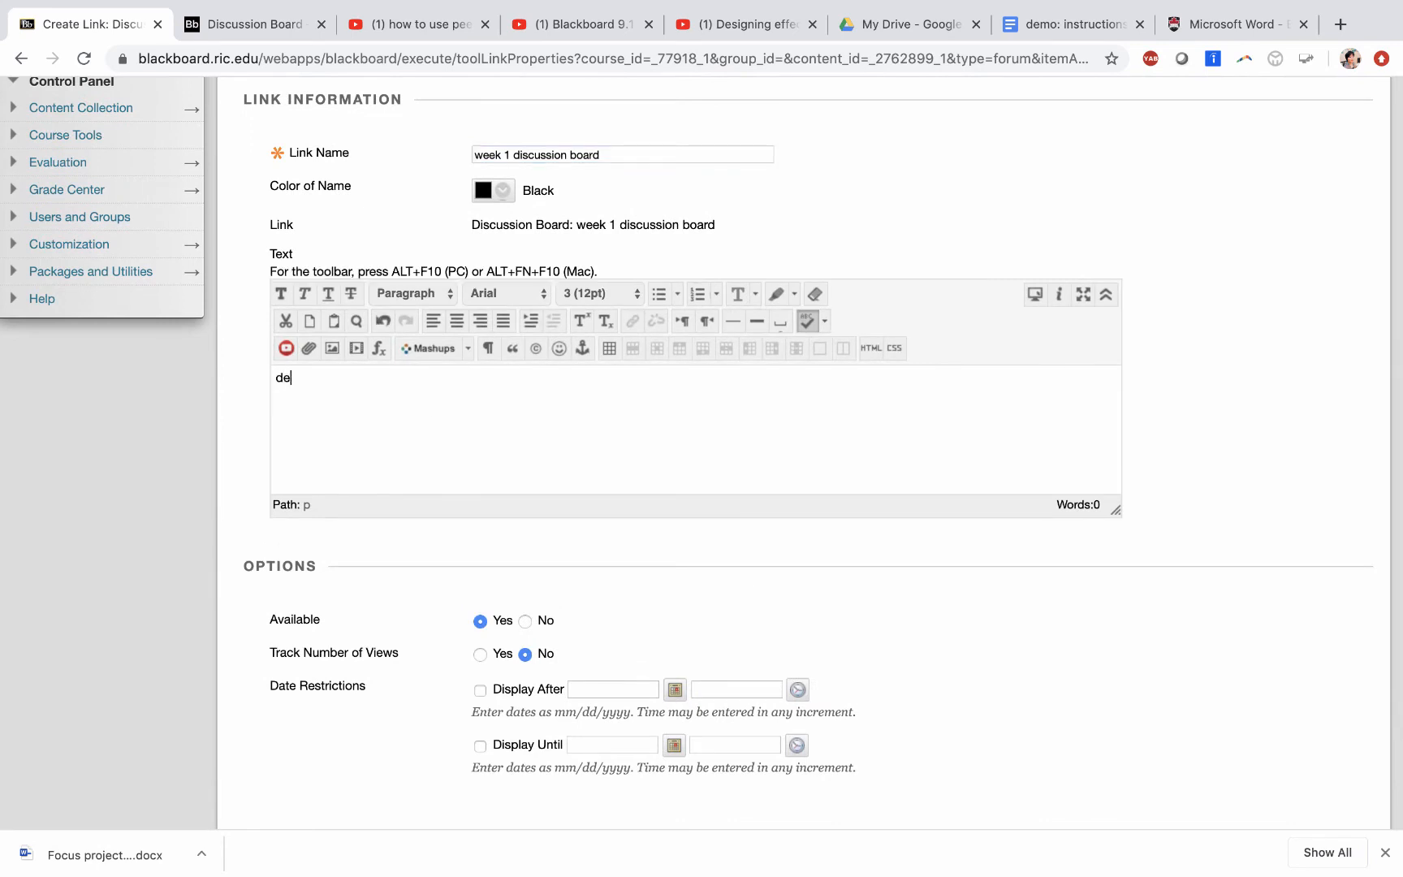
type("scripiton here")
right_click(315, 380)
left_click(296, 378)
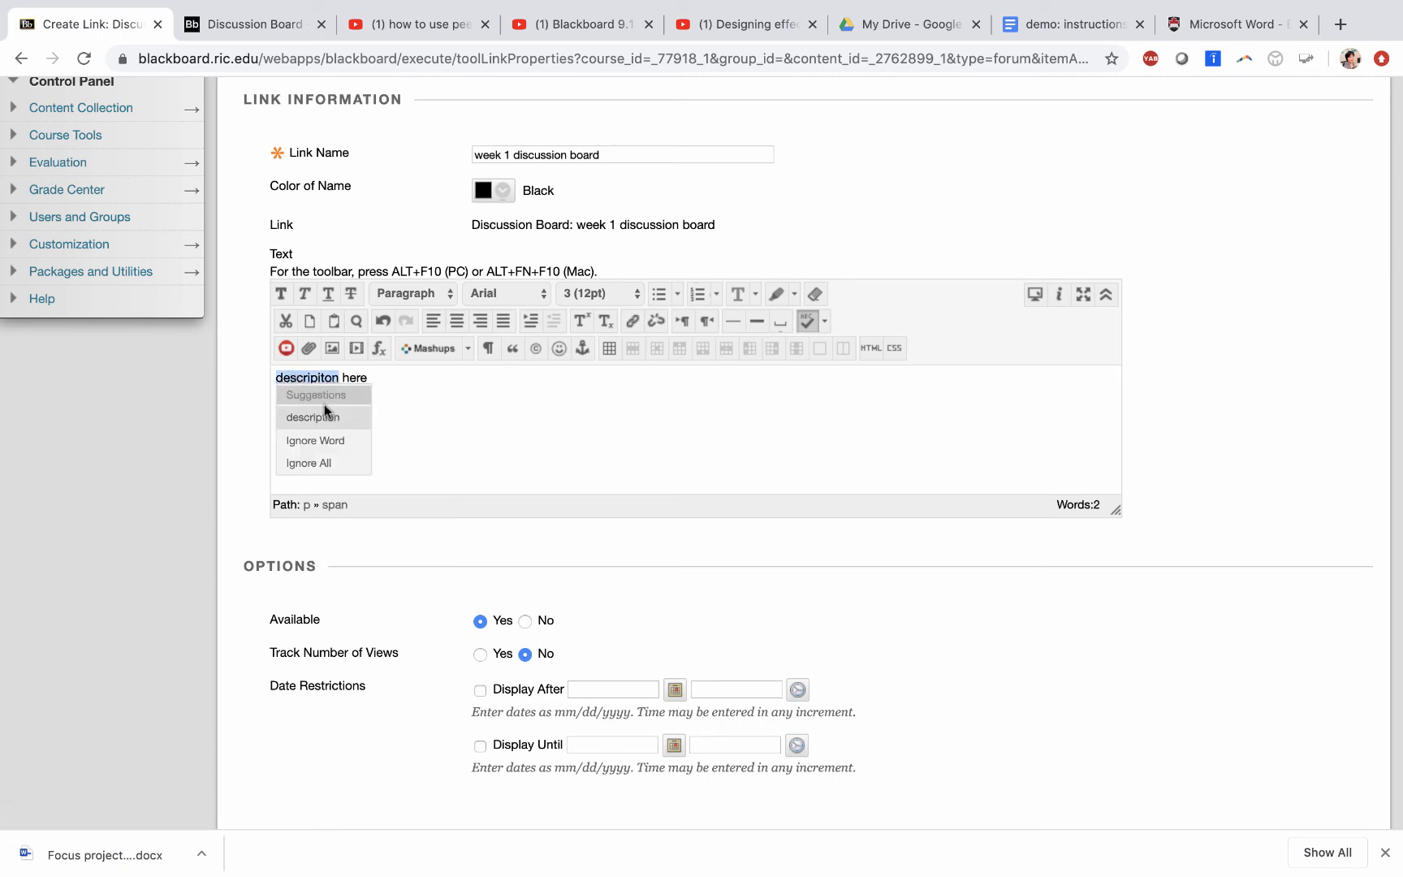
left_click(332, 415)
left_click(407, 410)
scroll(604, 456, "down", 5)
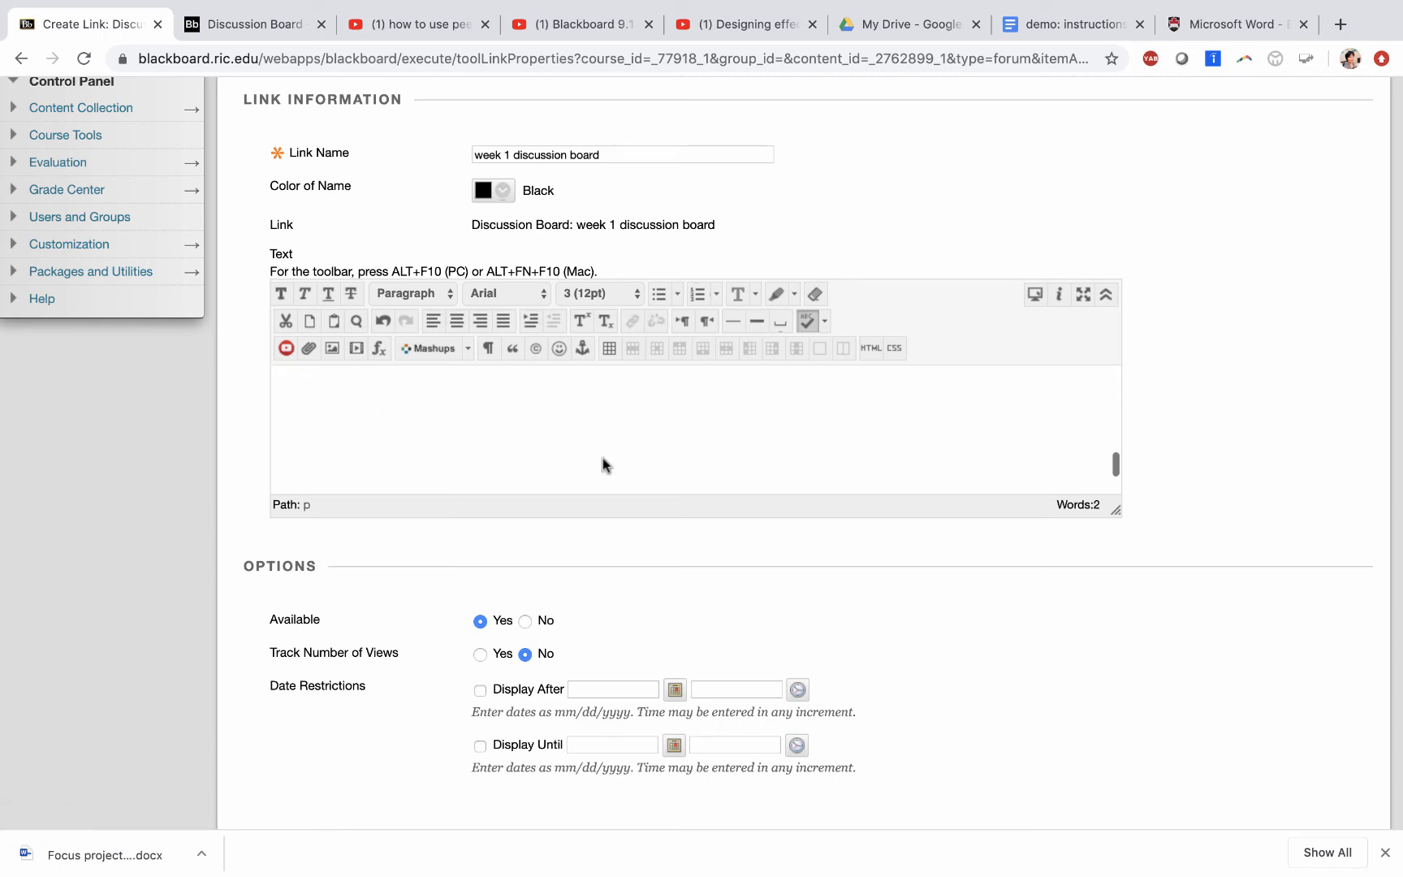
scroll(595, 611, "down", 3)
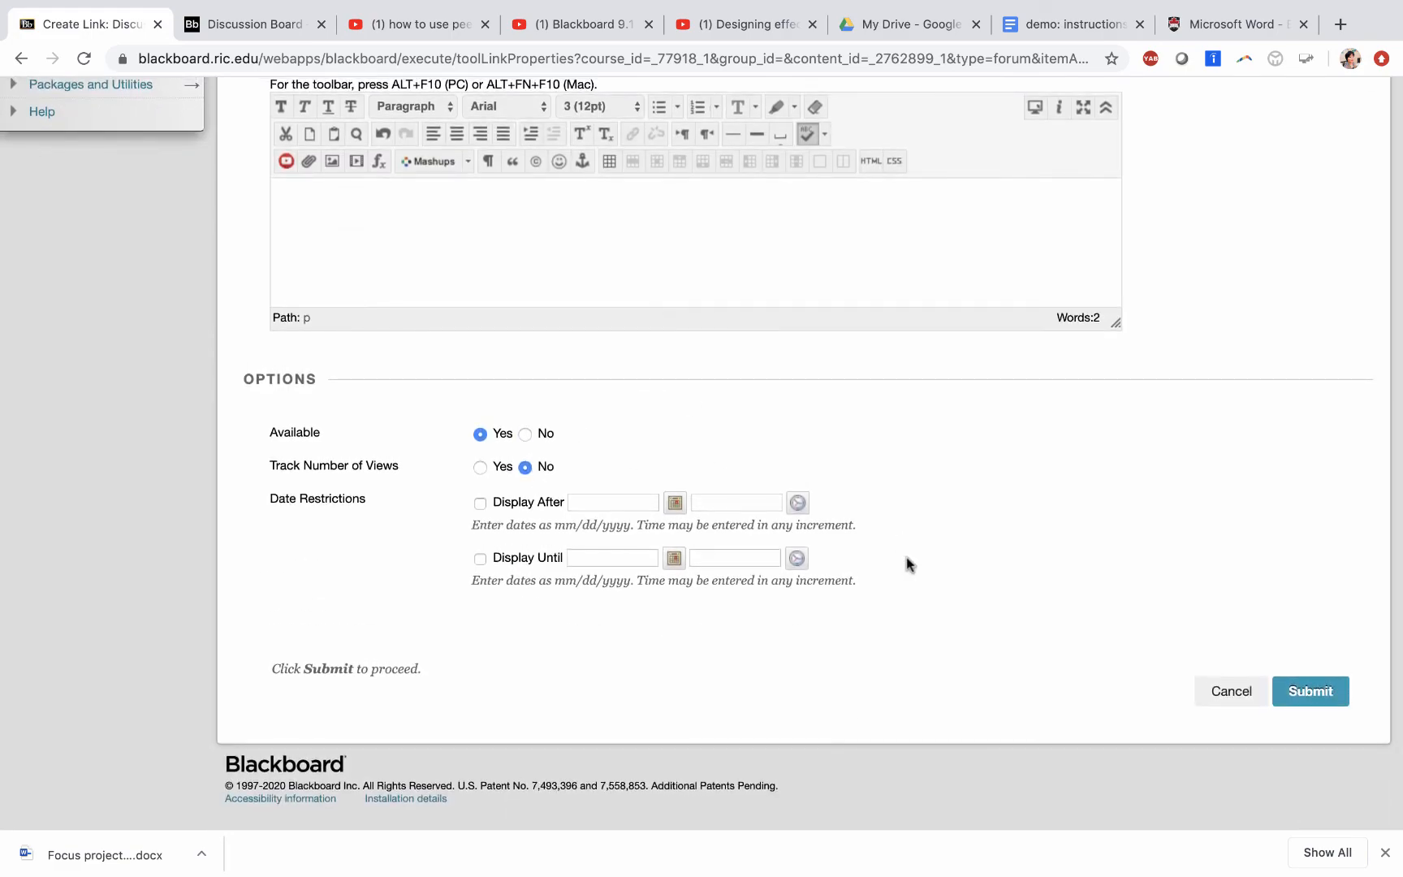
left_click(1308, 695)
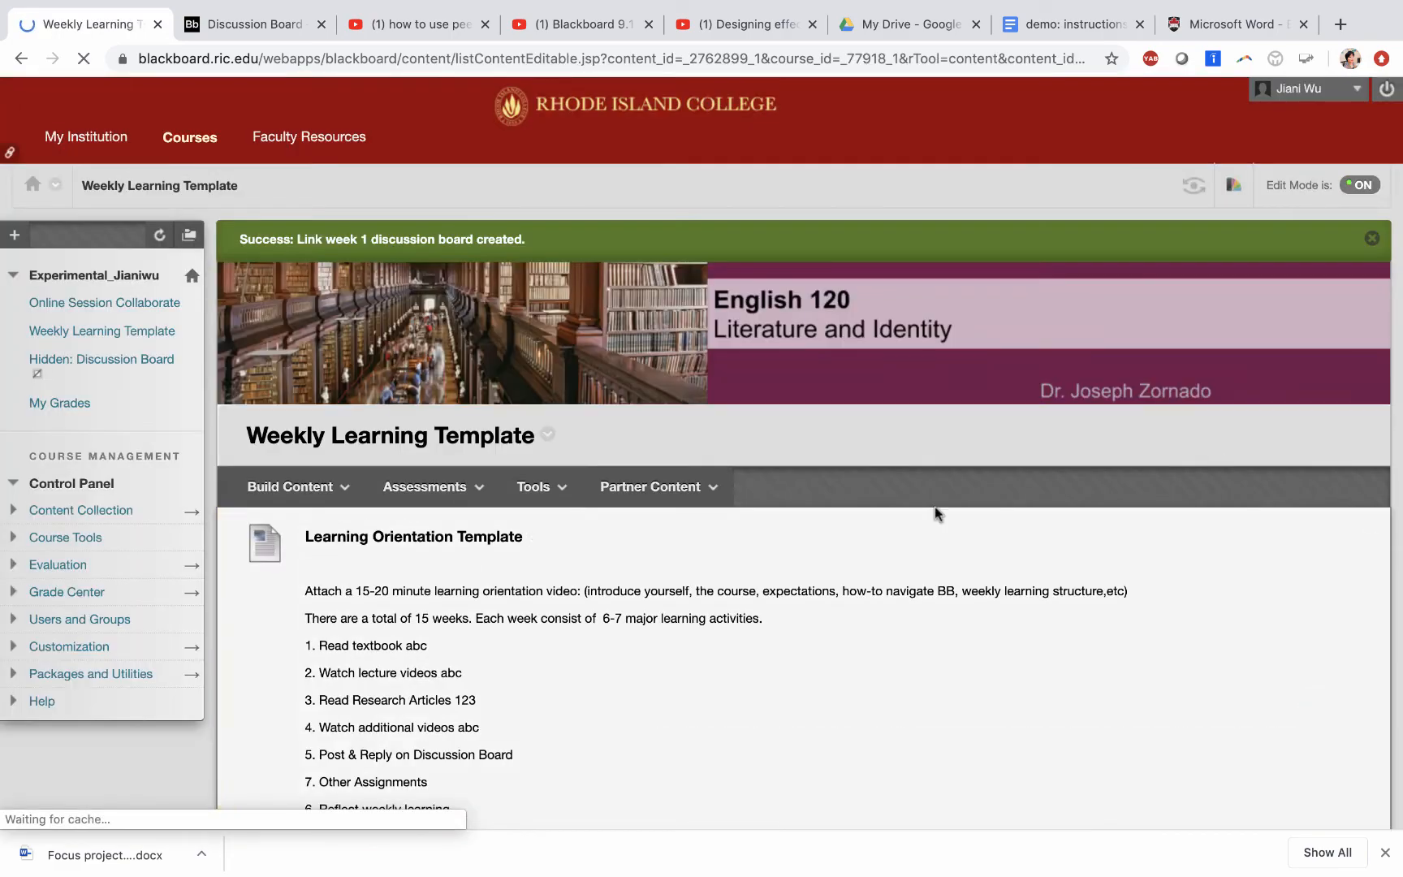
Open the week 1 discussion board link in the Weekly Learning Template for editing.
scroll(667, 638, "down", 10)
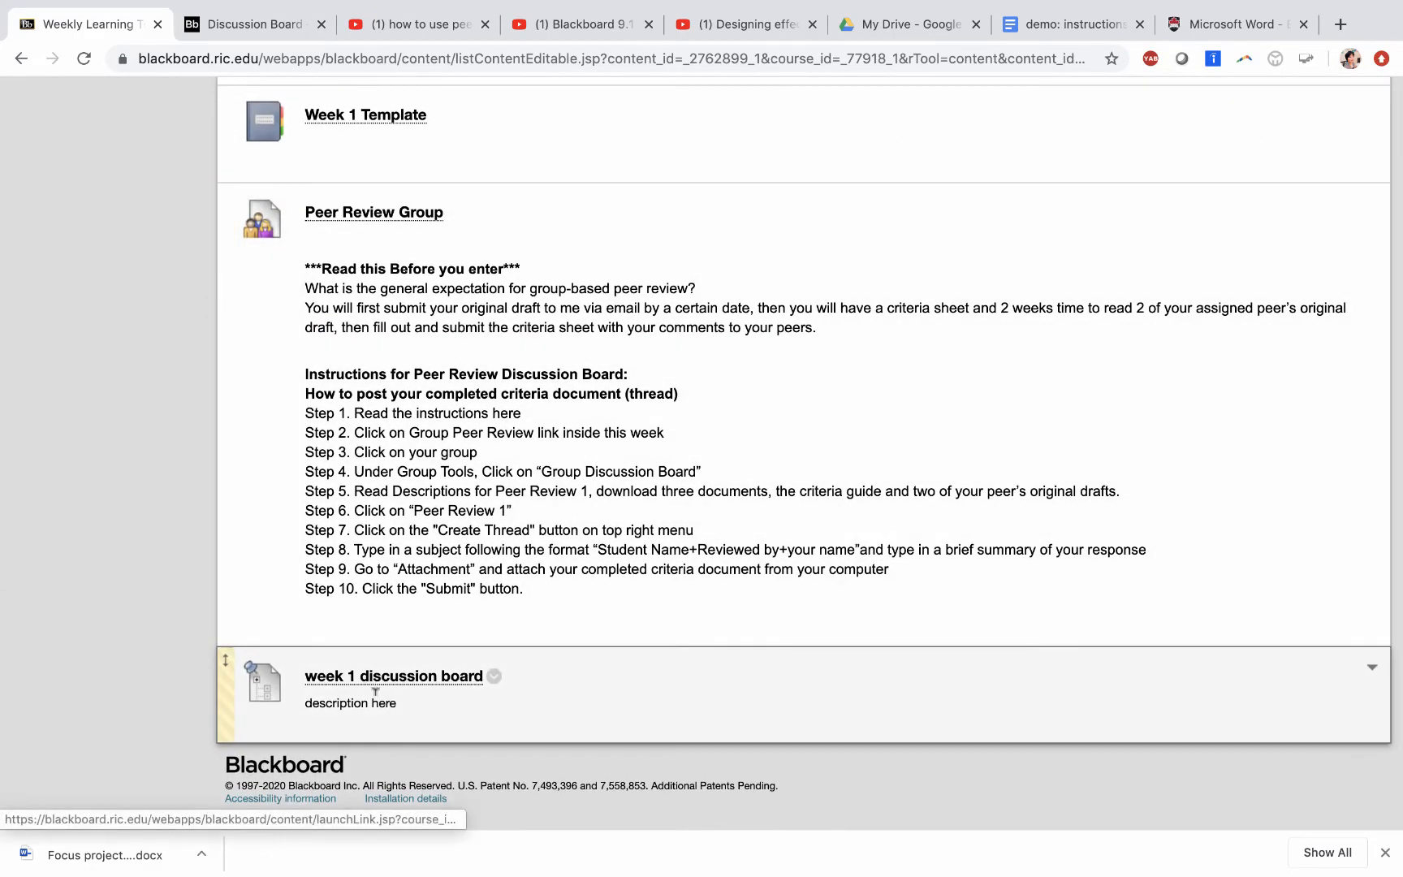
left_click_drag(398, 702, 303, 715)
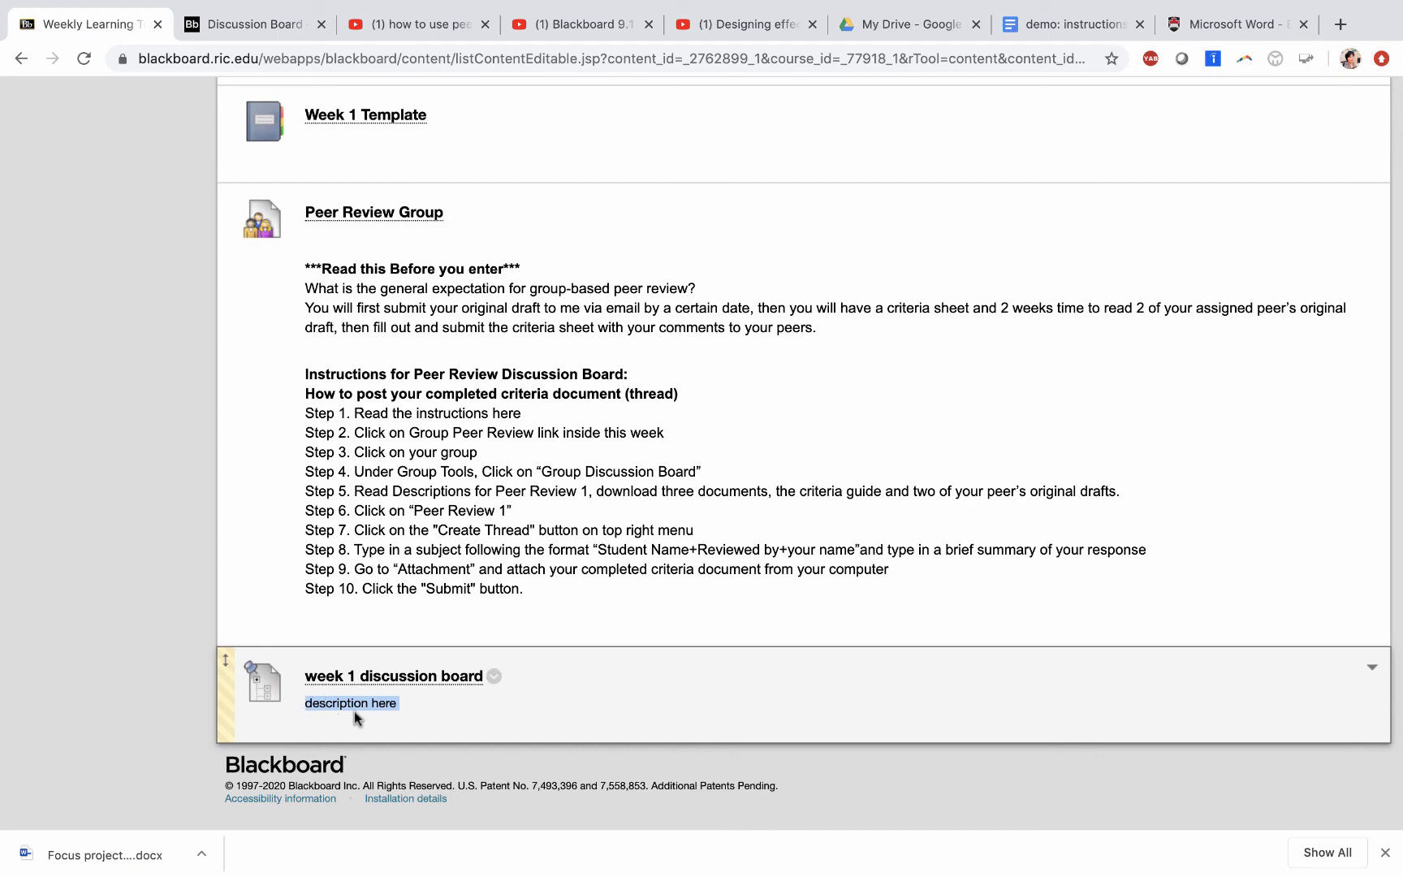
left_click(493, 676)
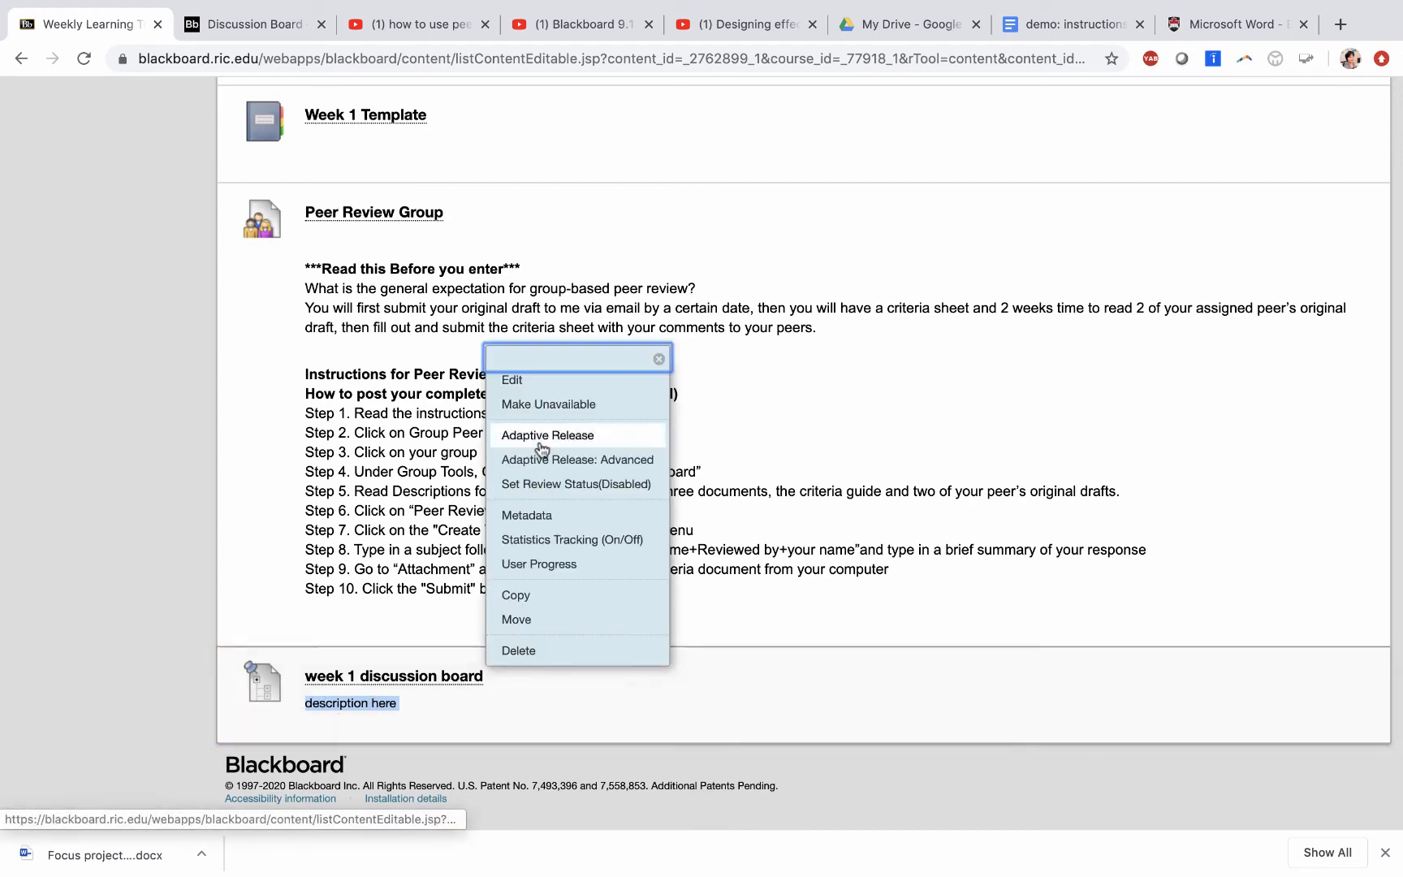
left_click(539, 387)
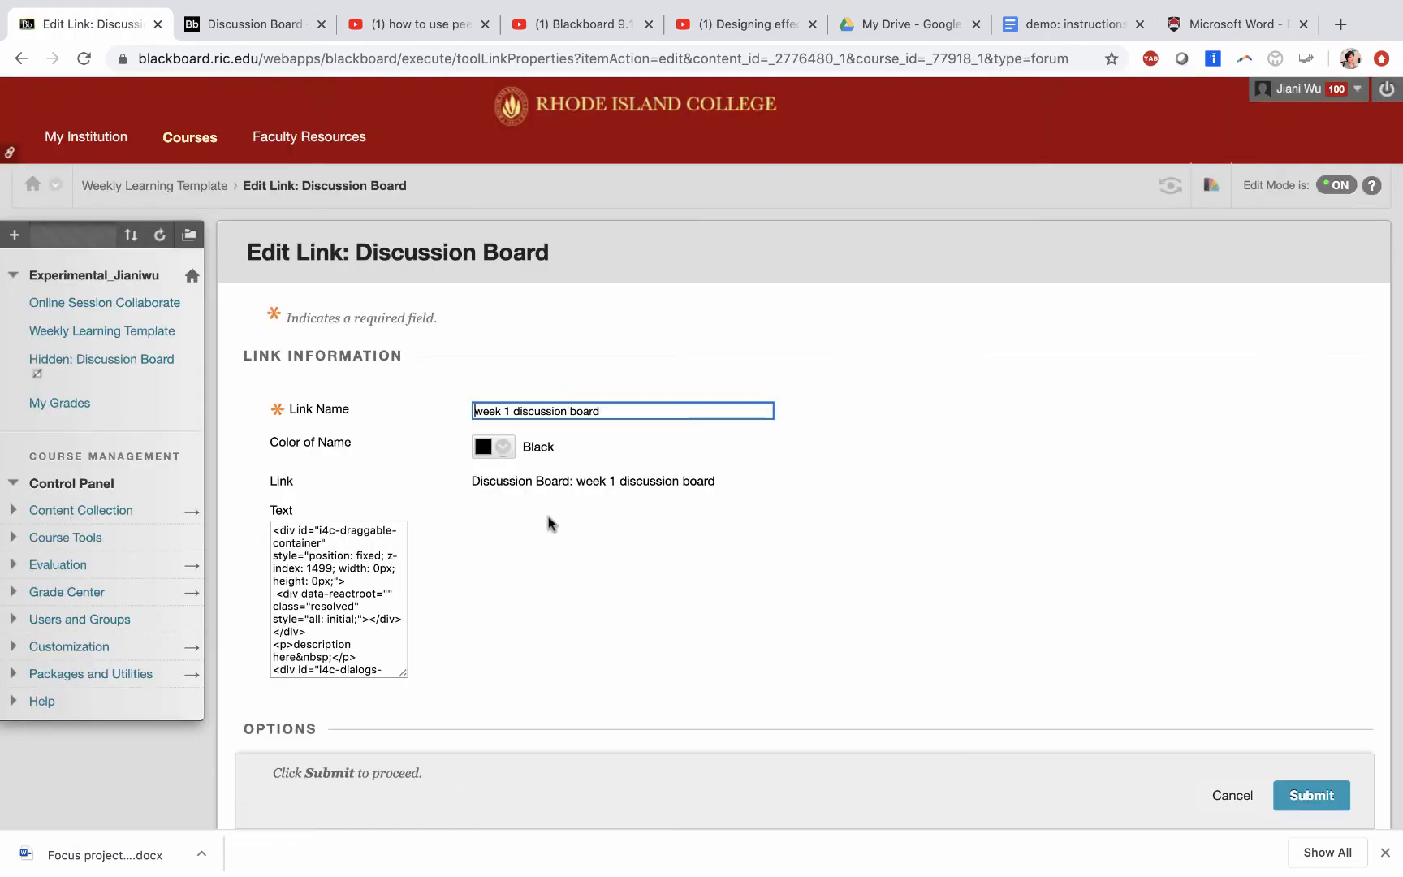
Switch to the "demo: instructions" Google Docs document and copy the class-wide discussion board instructions, from "Read this Before you enter" through the reply steps.
left_click(1072, 24)
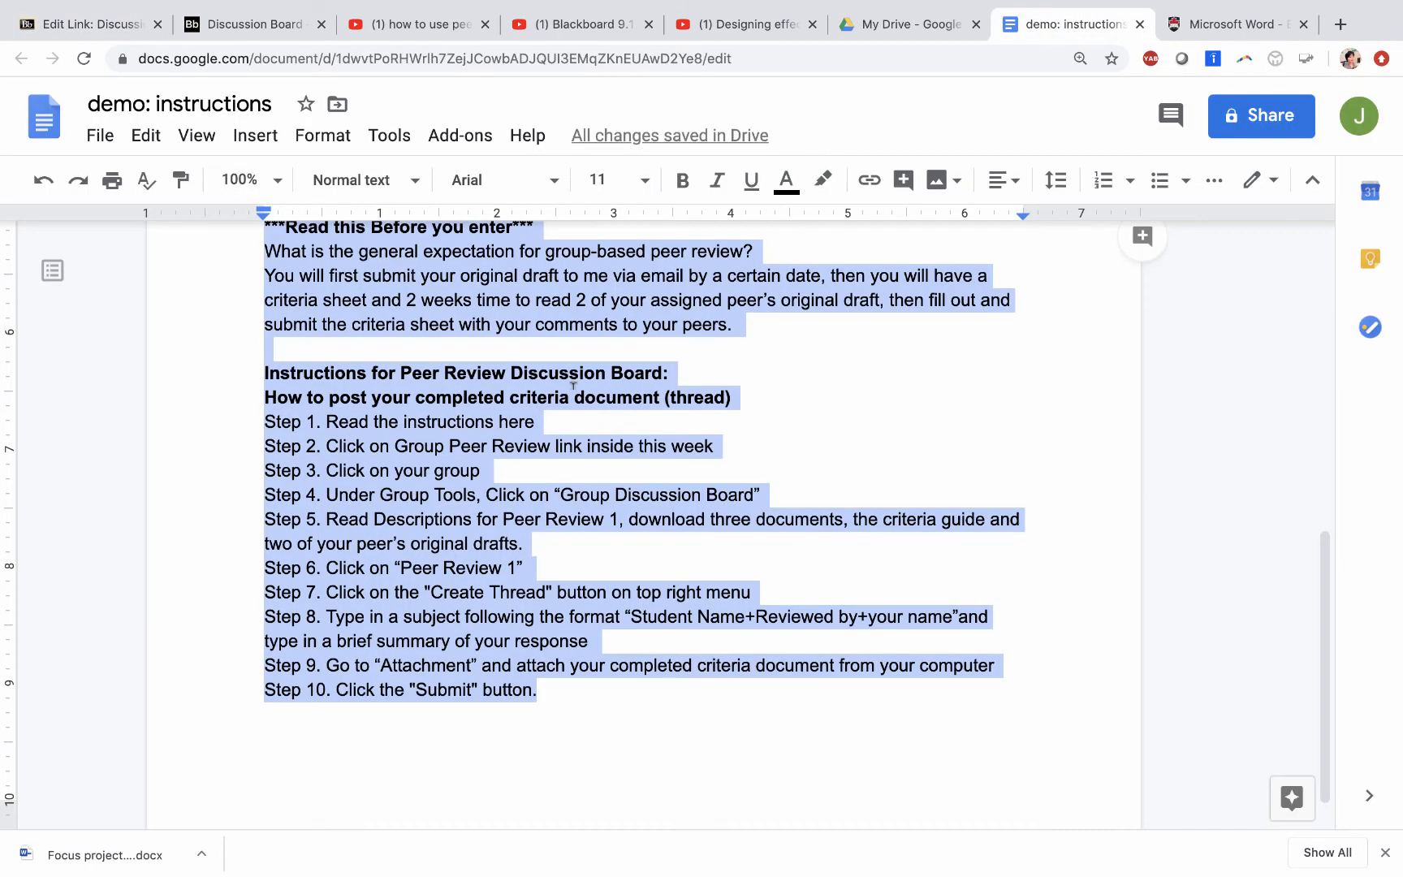
scroll(573, 387, "up", 5)
scroll(573, 386, "up", 4)
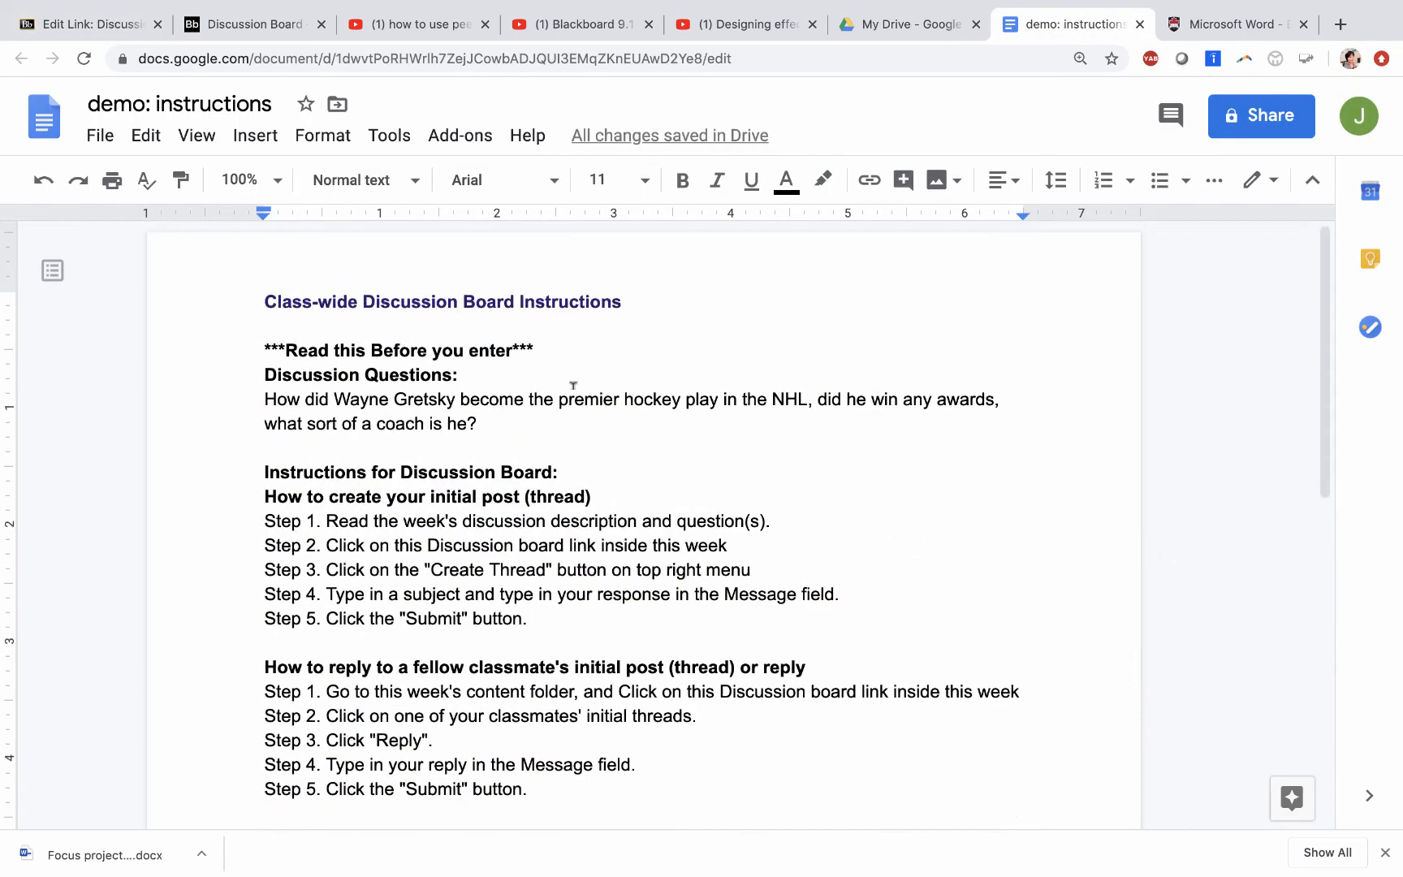
left_click(254, 302)
left_click(250, 349)
left_click(555, 775, "shift")
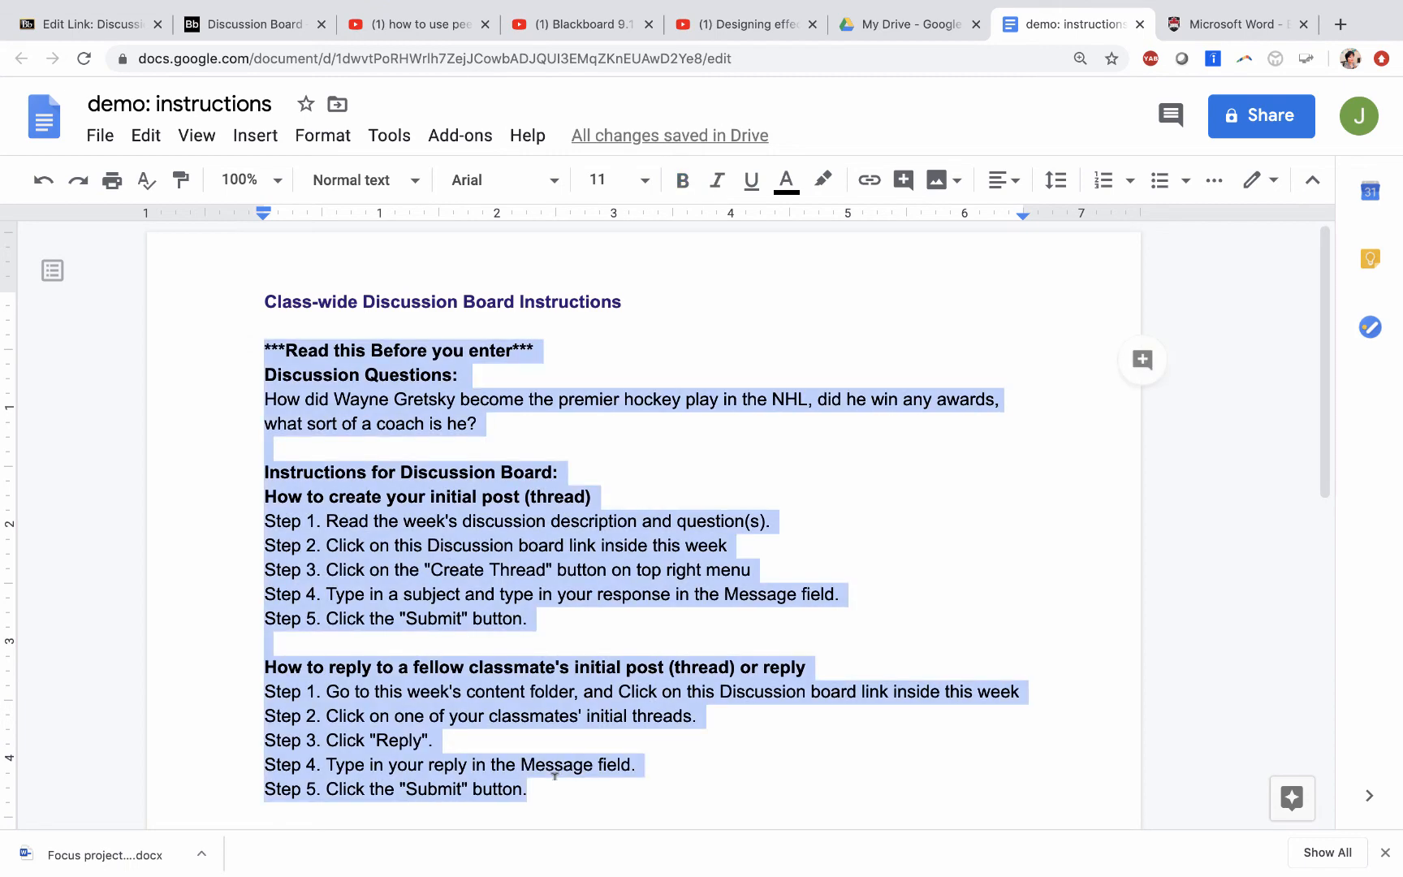
Return to Blackboard, replace the link's placeholder text with the copied class-wide discussion board instructions, and submit the edit.
left_click(85, 24)
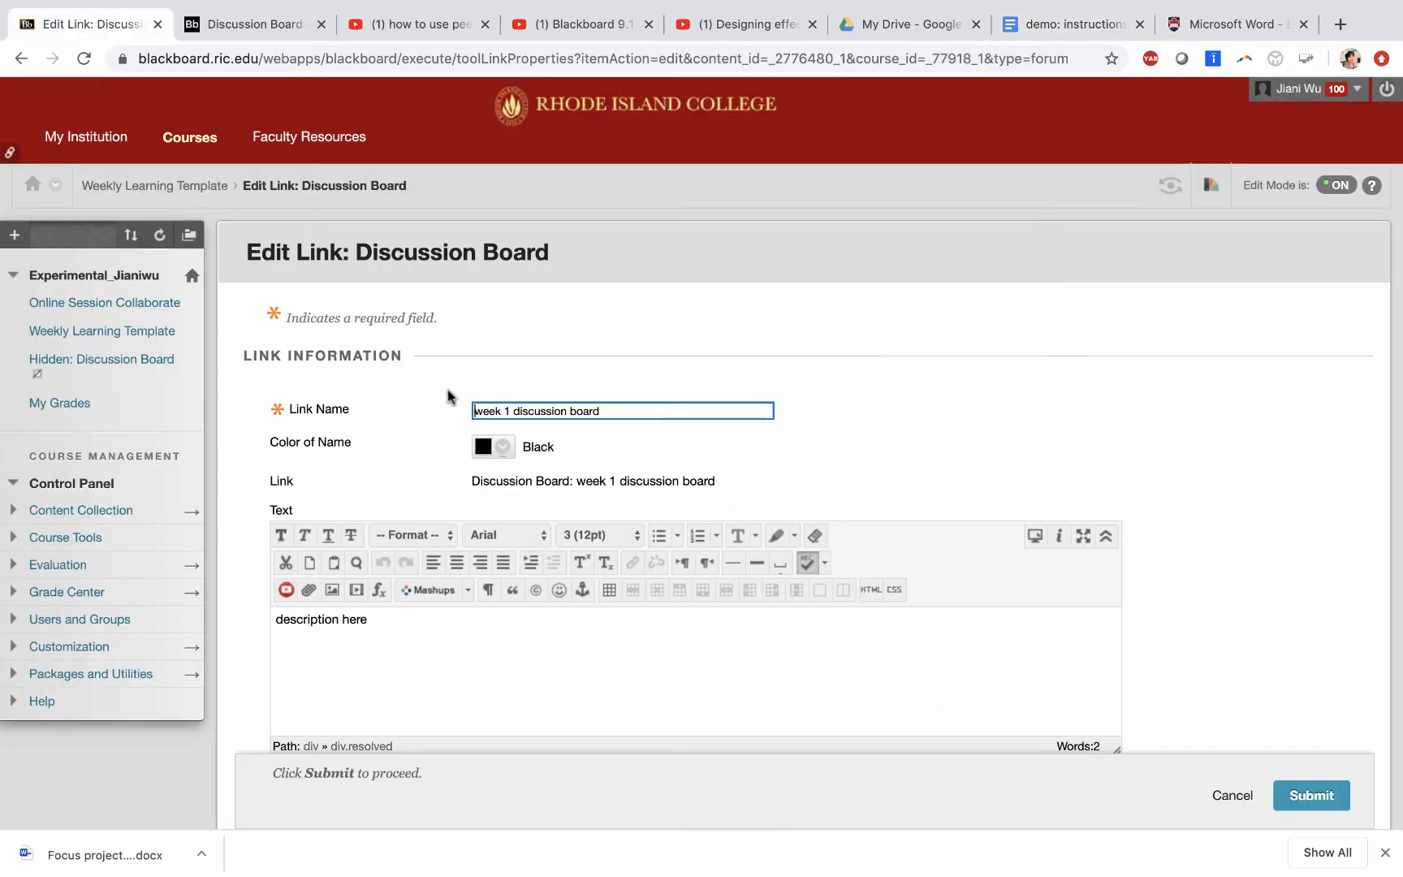
triple_click(358, 633)
key("super+v")
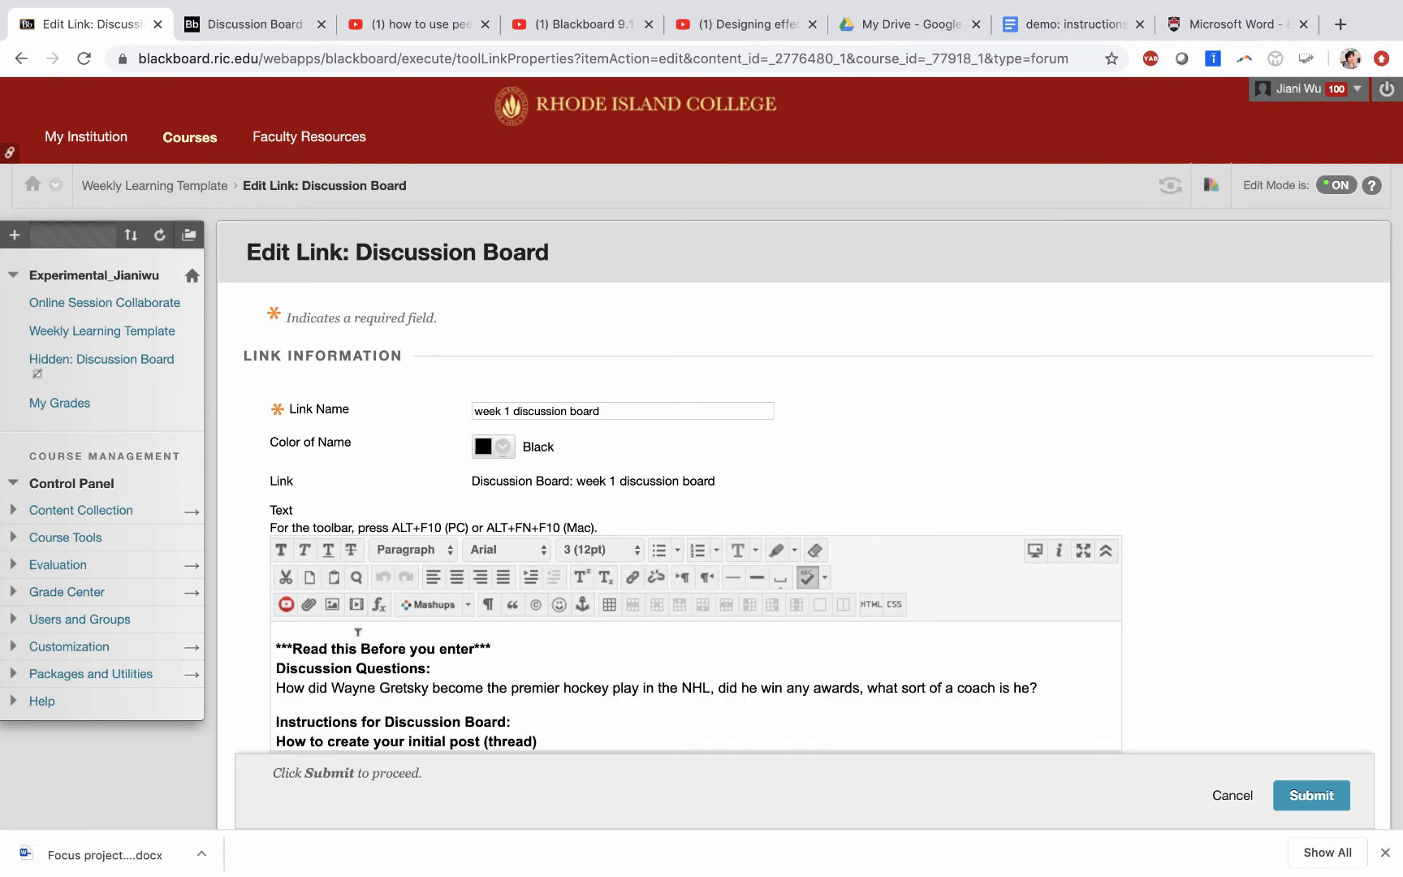
scroll(1180, 551, "down", 5)
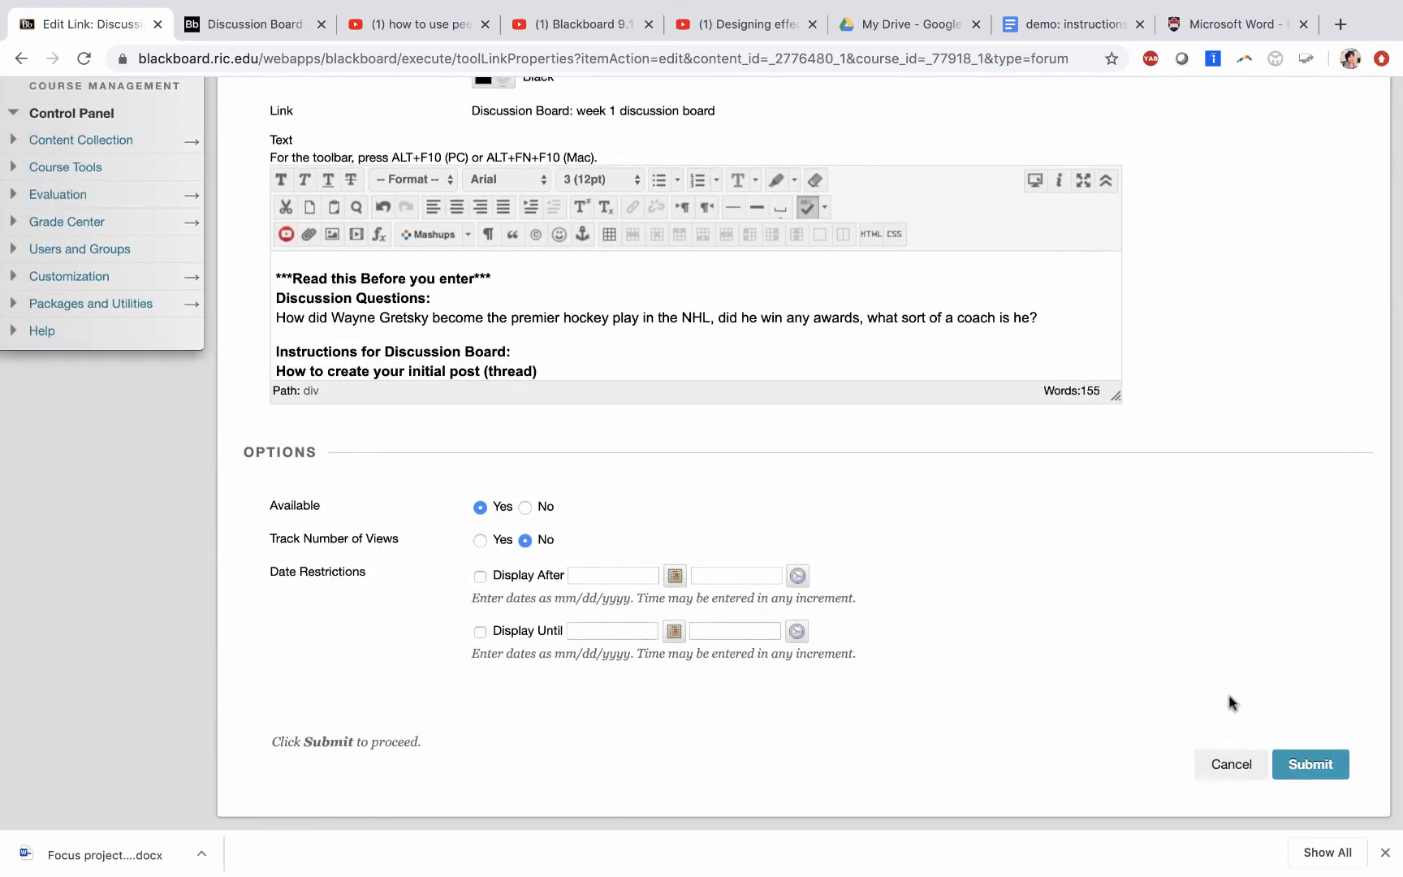
left_click(1309, 764)
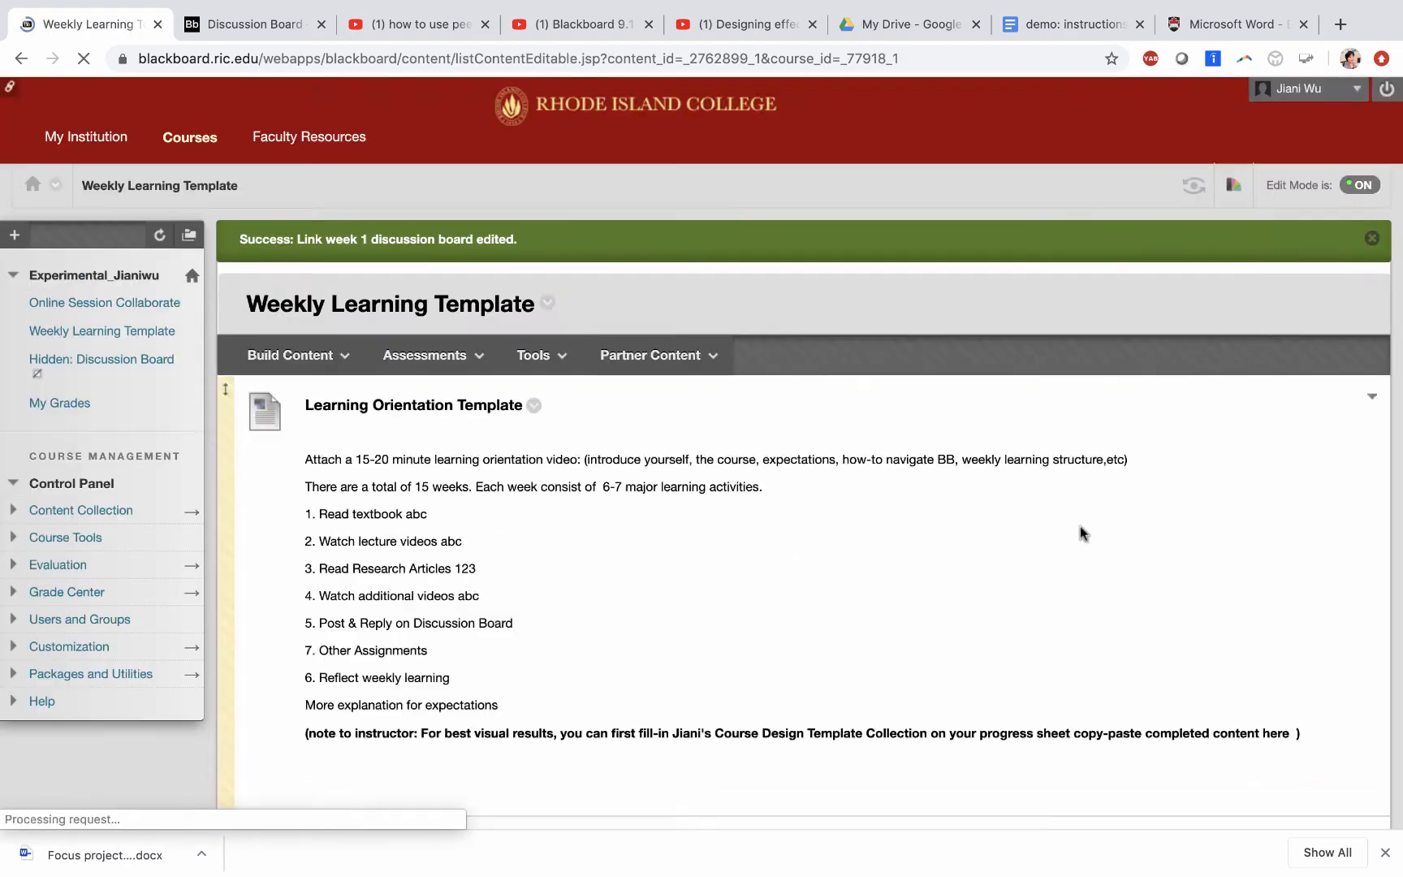
Review the discussion questions and the initial post and reply instructions under the week 1 discussion board link.
scroll(807, 611, "down", 15)
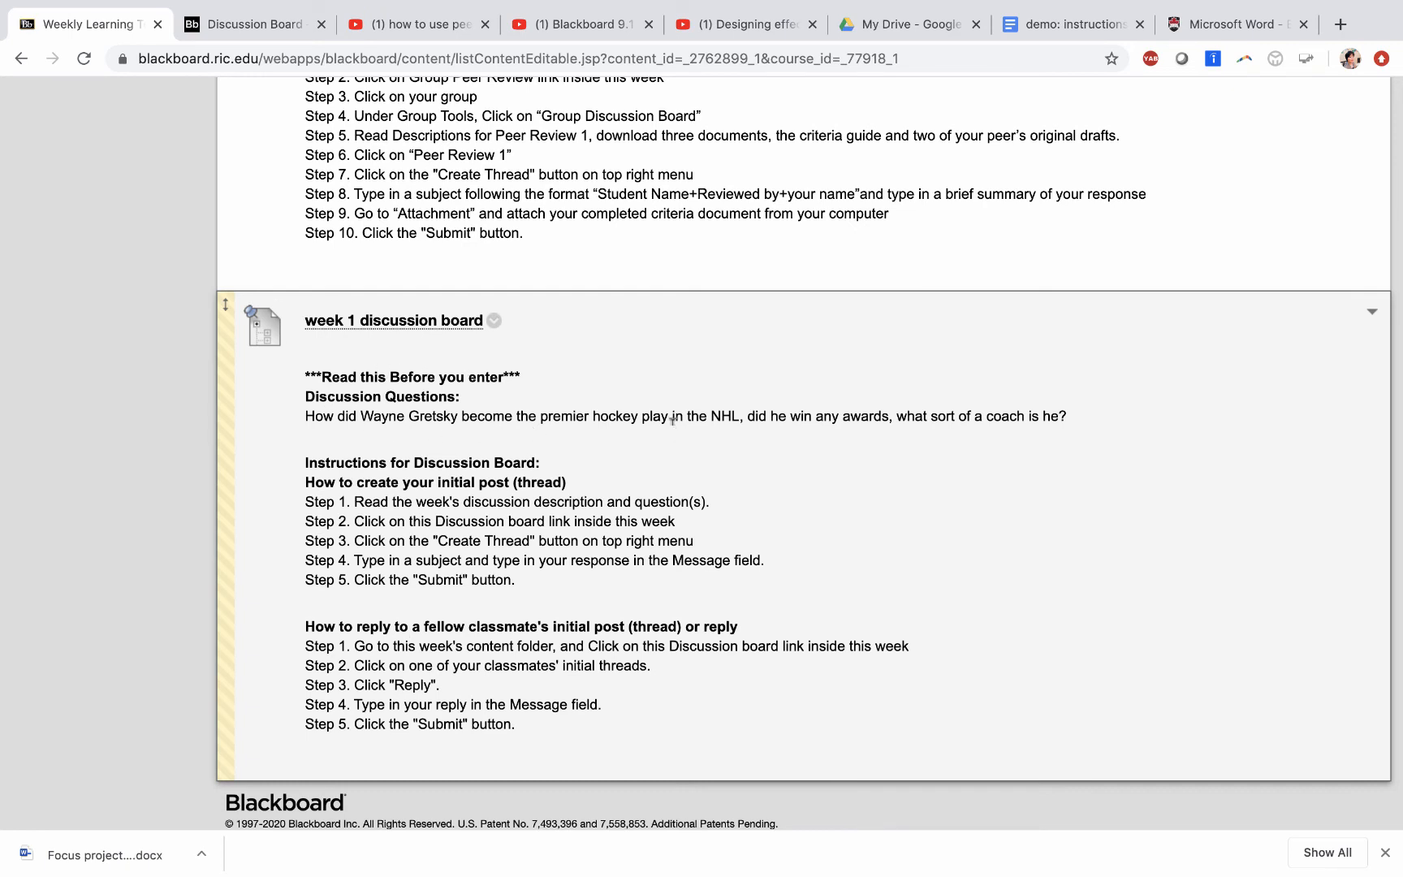
left_click_drag(307, 393, 1072, 415)
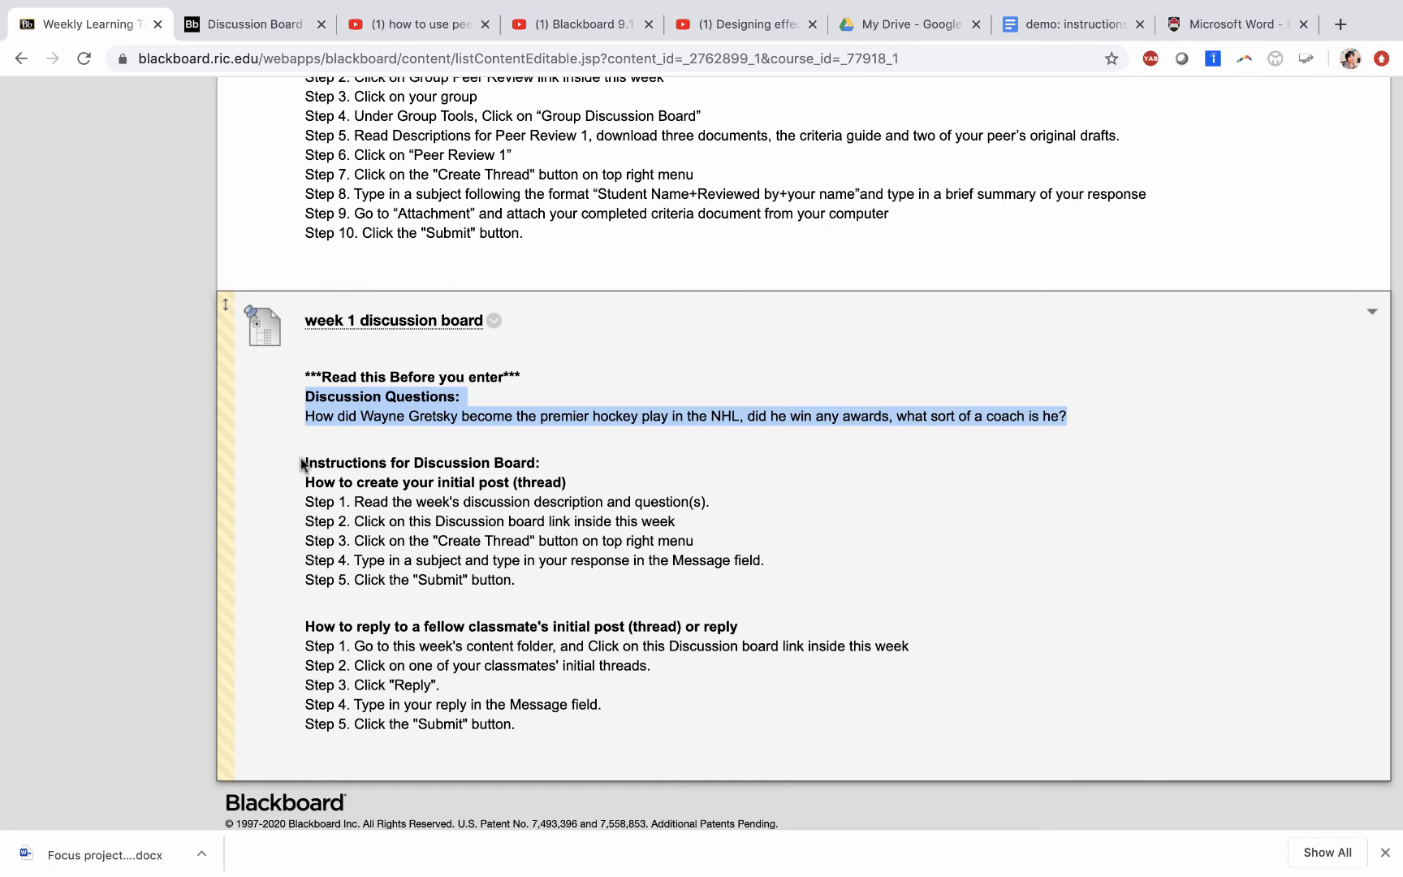
left_click_drag(305, 461, 536, 464)
left_click_drag(305, 482, 501, 599)
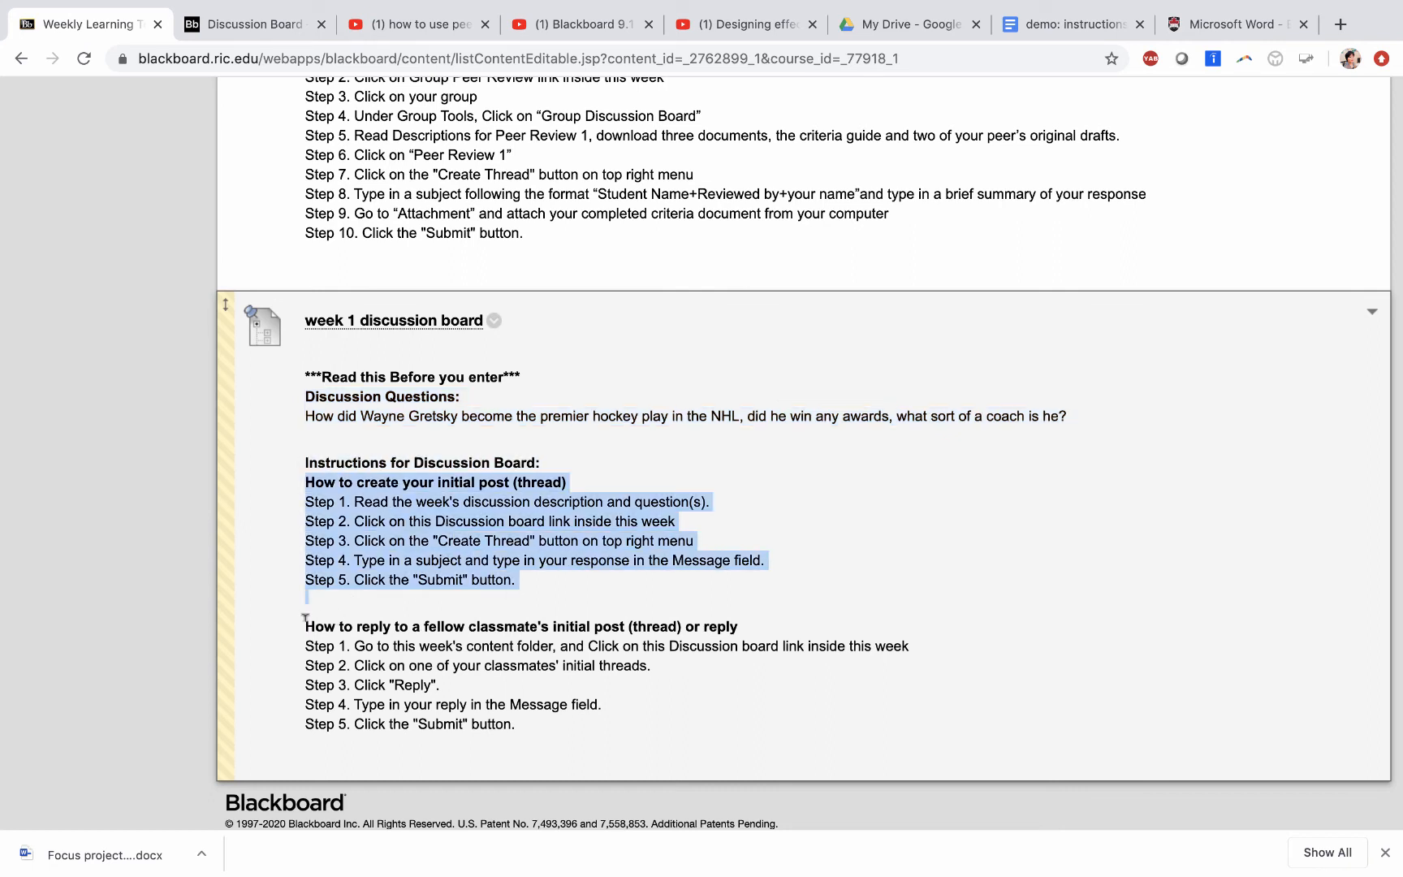
left_click_drag(304, 624, 570, 718)
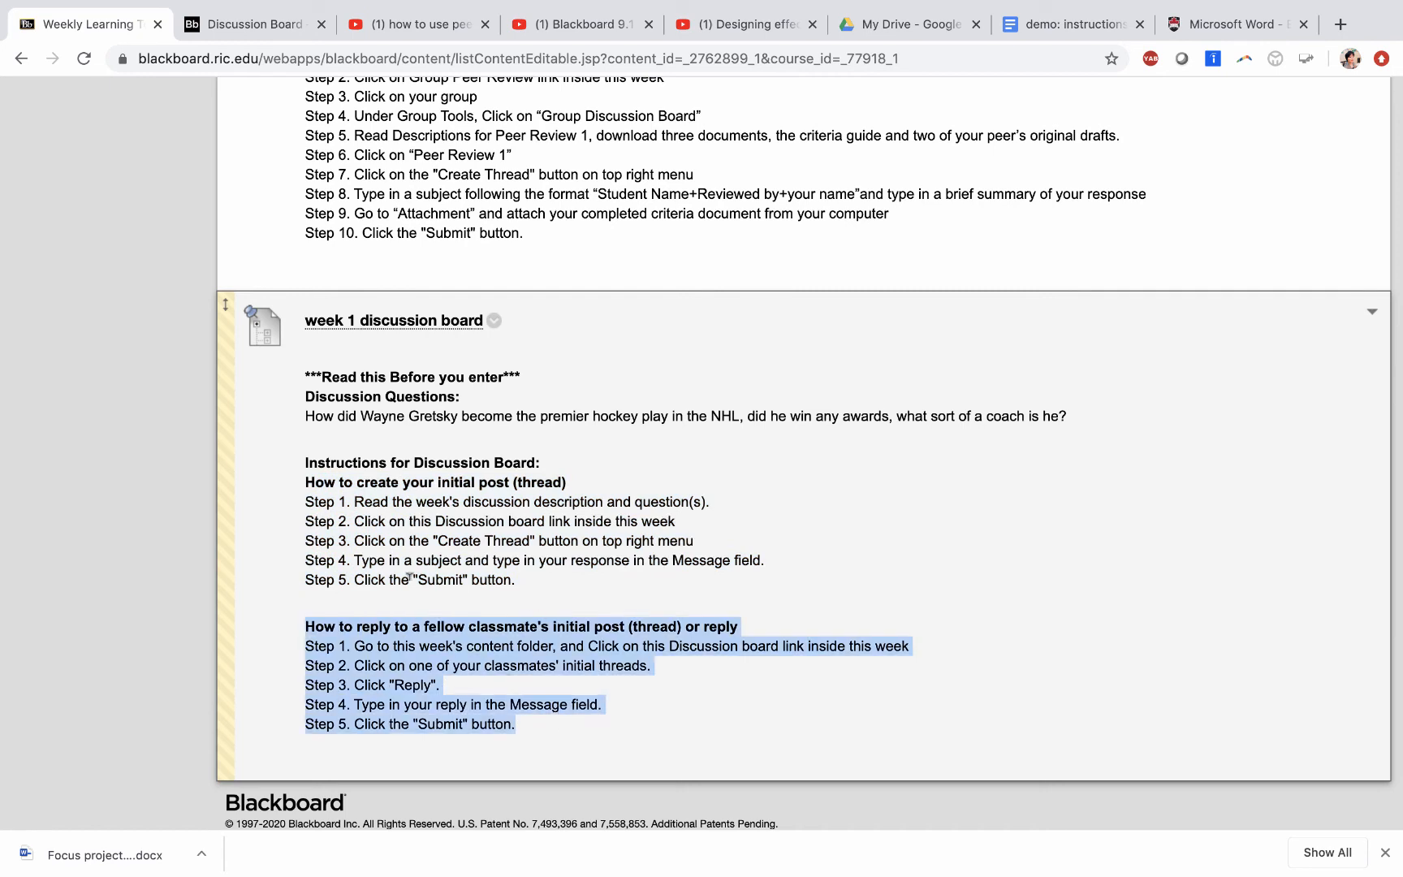
left_click(428, 560)
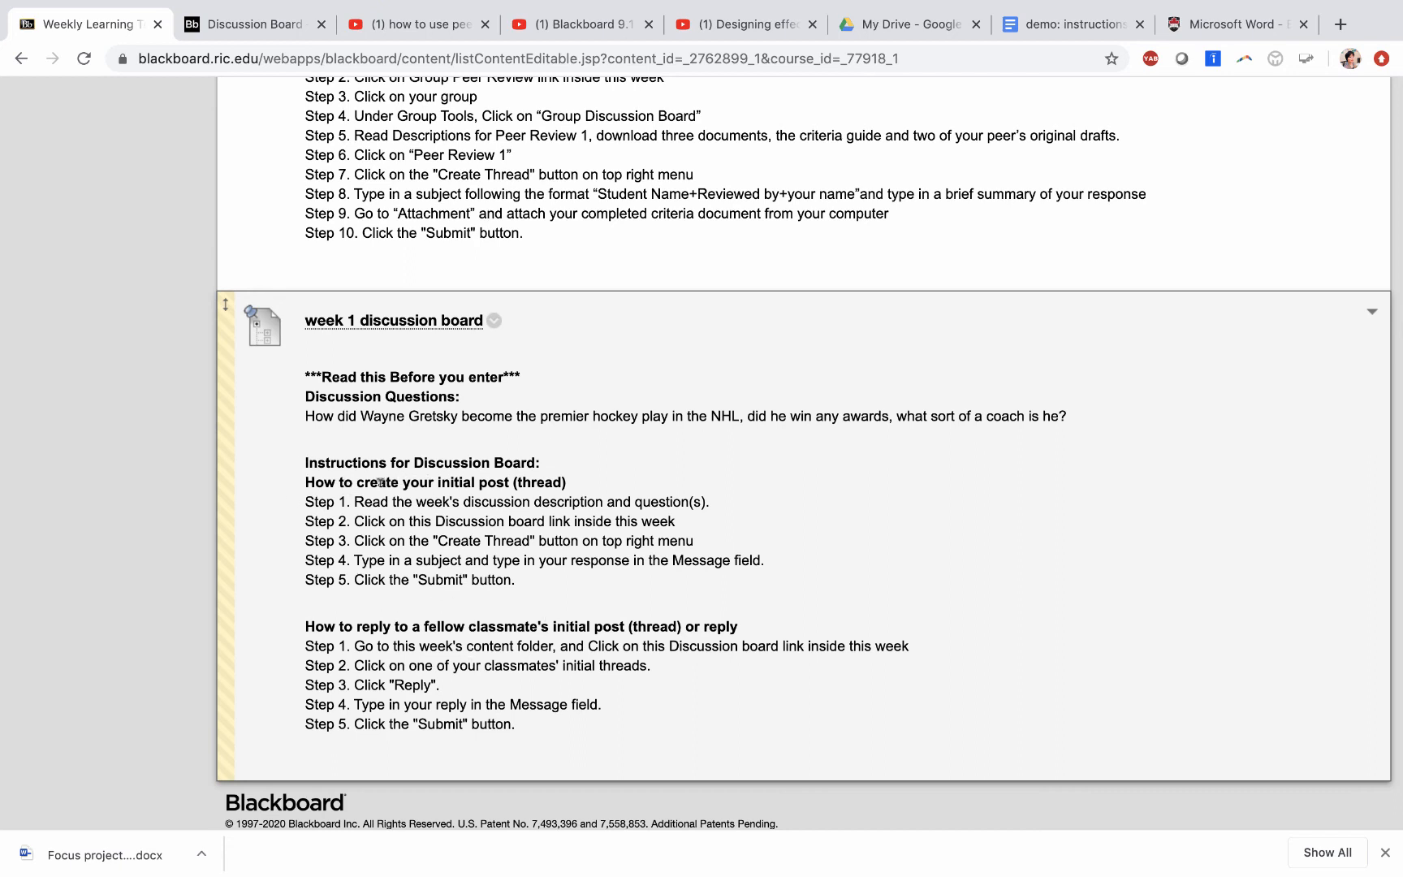
left_click_drag(378, 481, 552, 483)
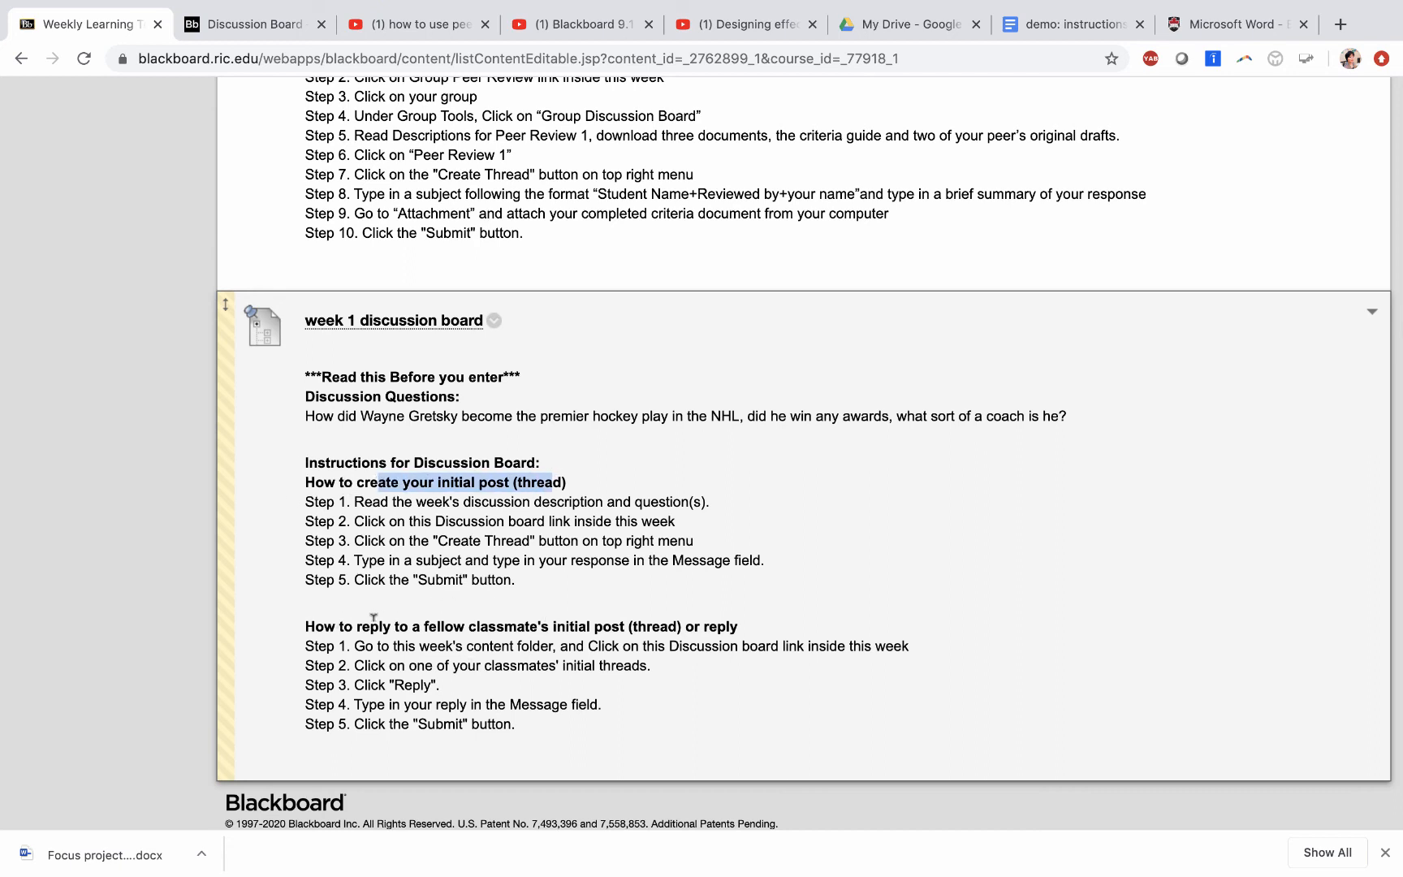
left_click_drag(371, 625, 547, 625)
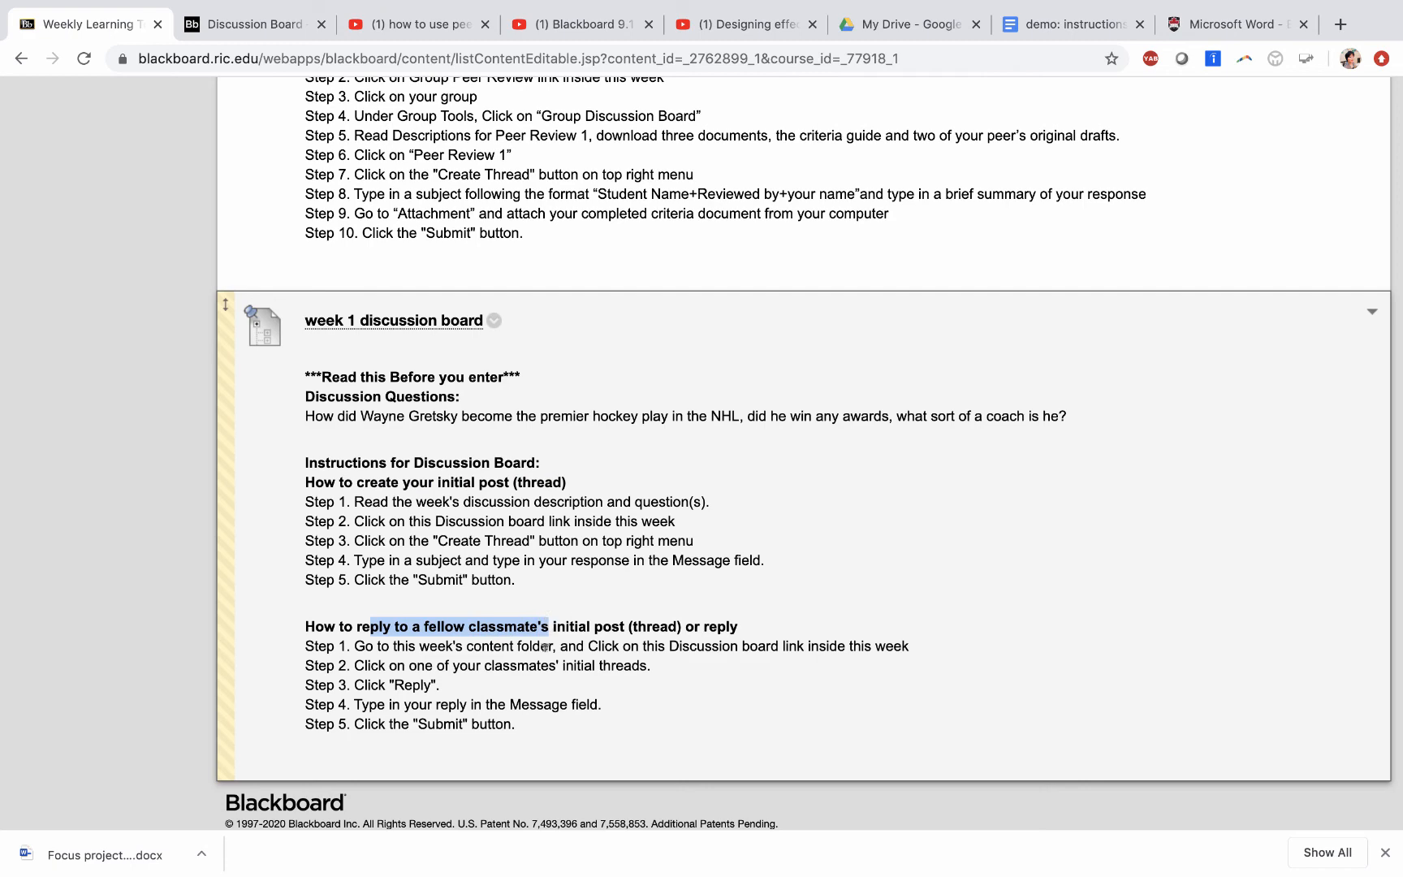
scroll(463, 471, "down", 1)
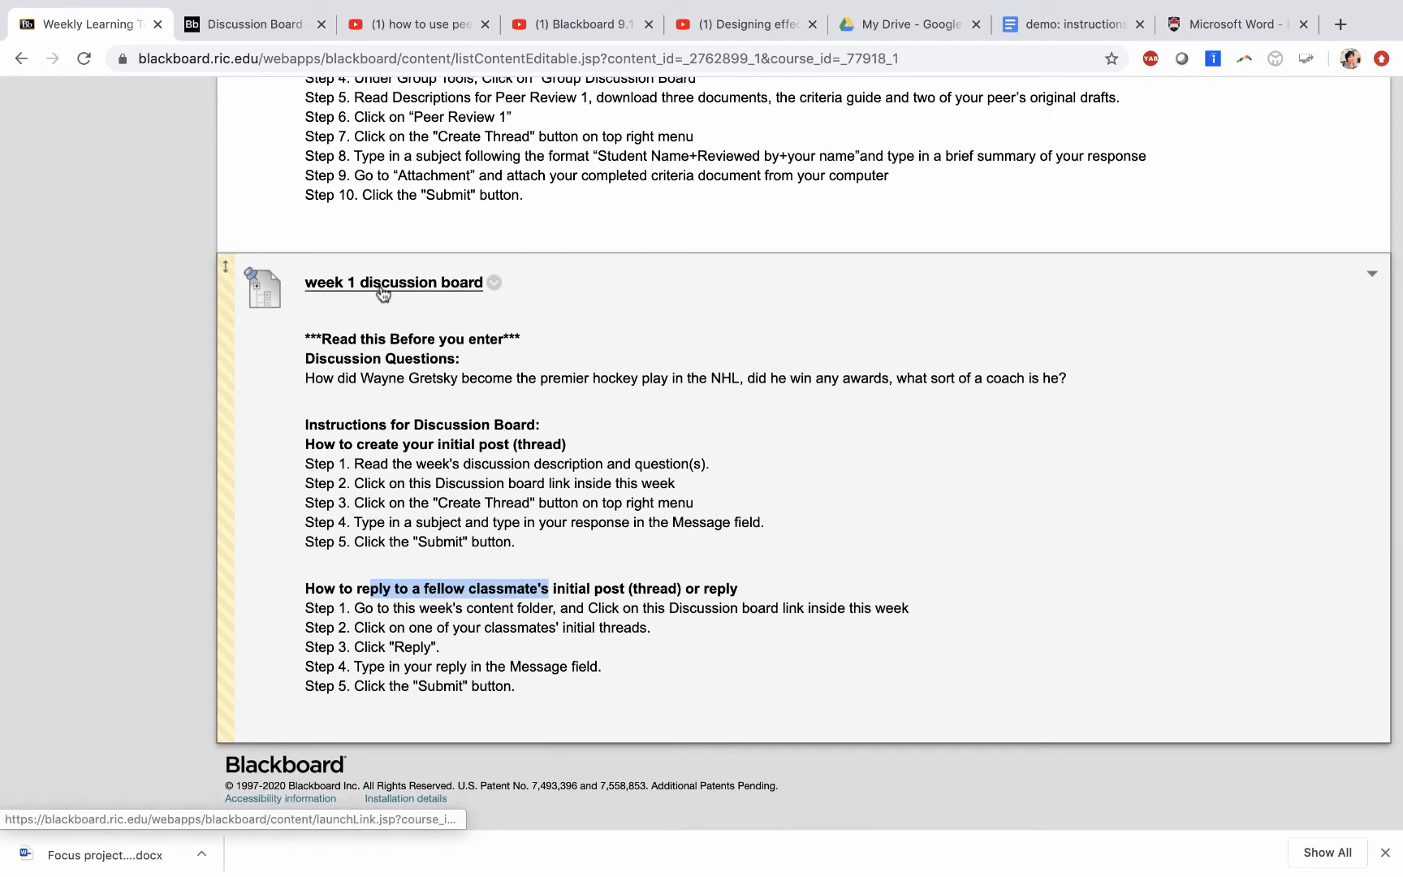
Open the week 1 discussion board forum and start a thread with the subject "comment 1 by student 1".
left_click(382, 289)
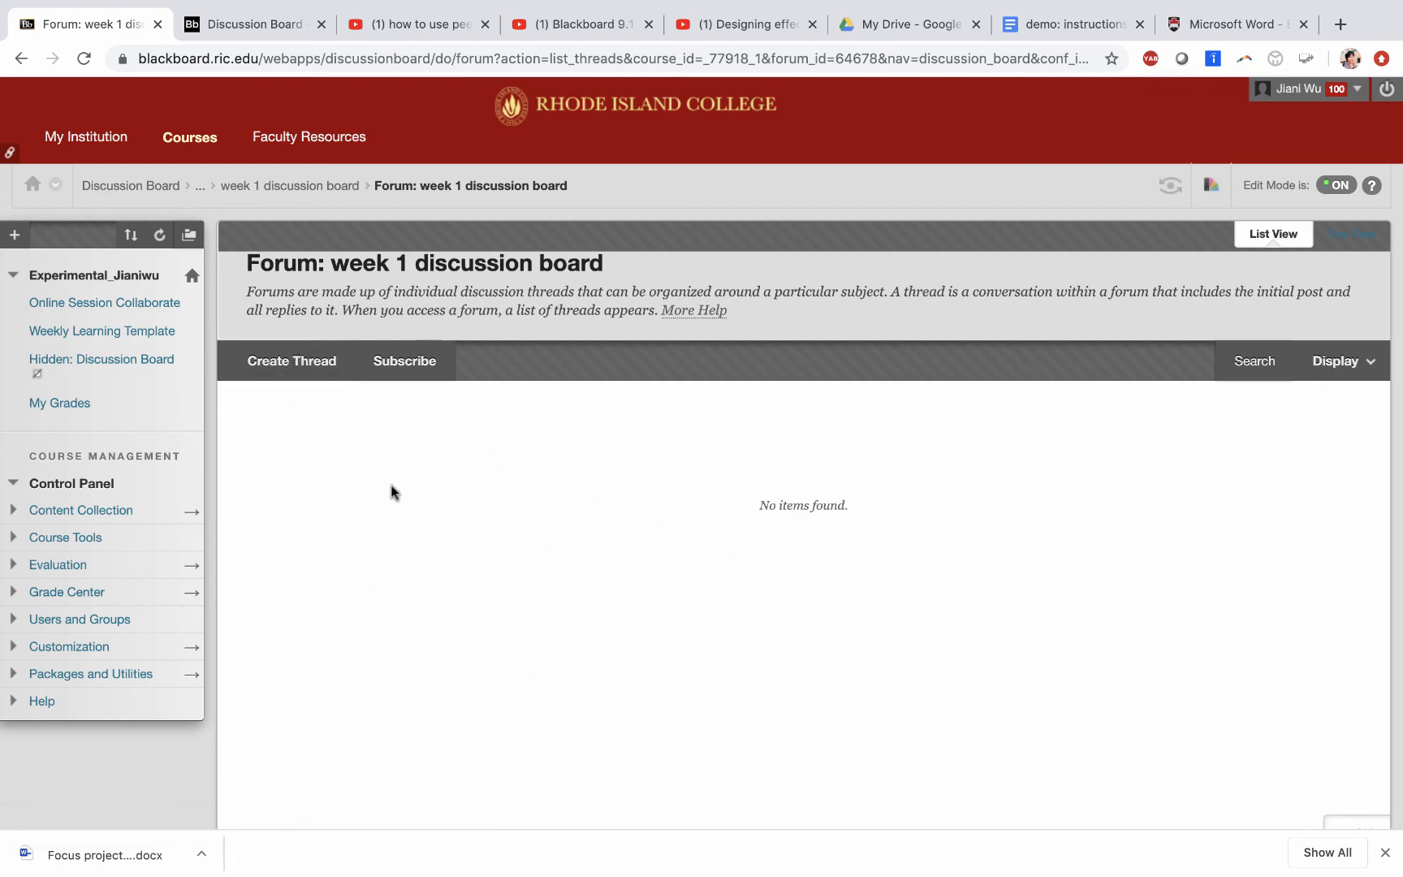
left_click(293, 364)
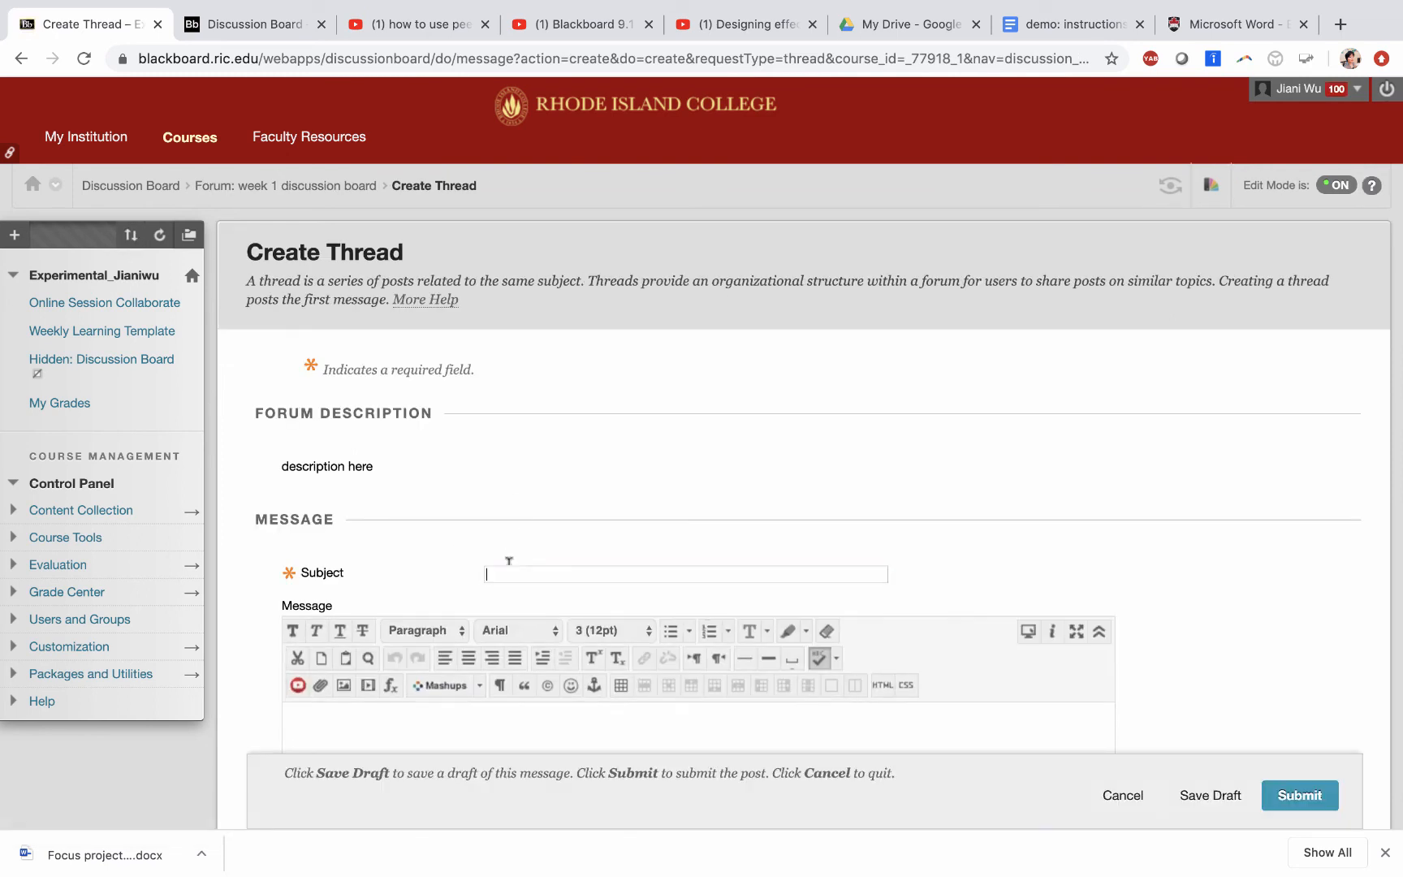
left_click(502, 566)
type("reply")
key("BackSpace")
key("BackSpace")
key("BackSpace")
key("BackSpace")
key("BackSpace")
key("BackSpace")
type("commn")
Write "here is my comments" as the thread's message.
scroll(641, 570, "down", 5)
left_click(542, 479)
type("here i")
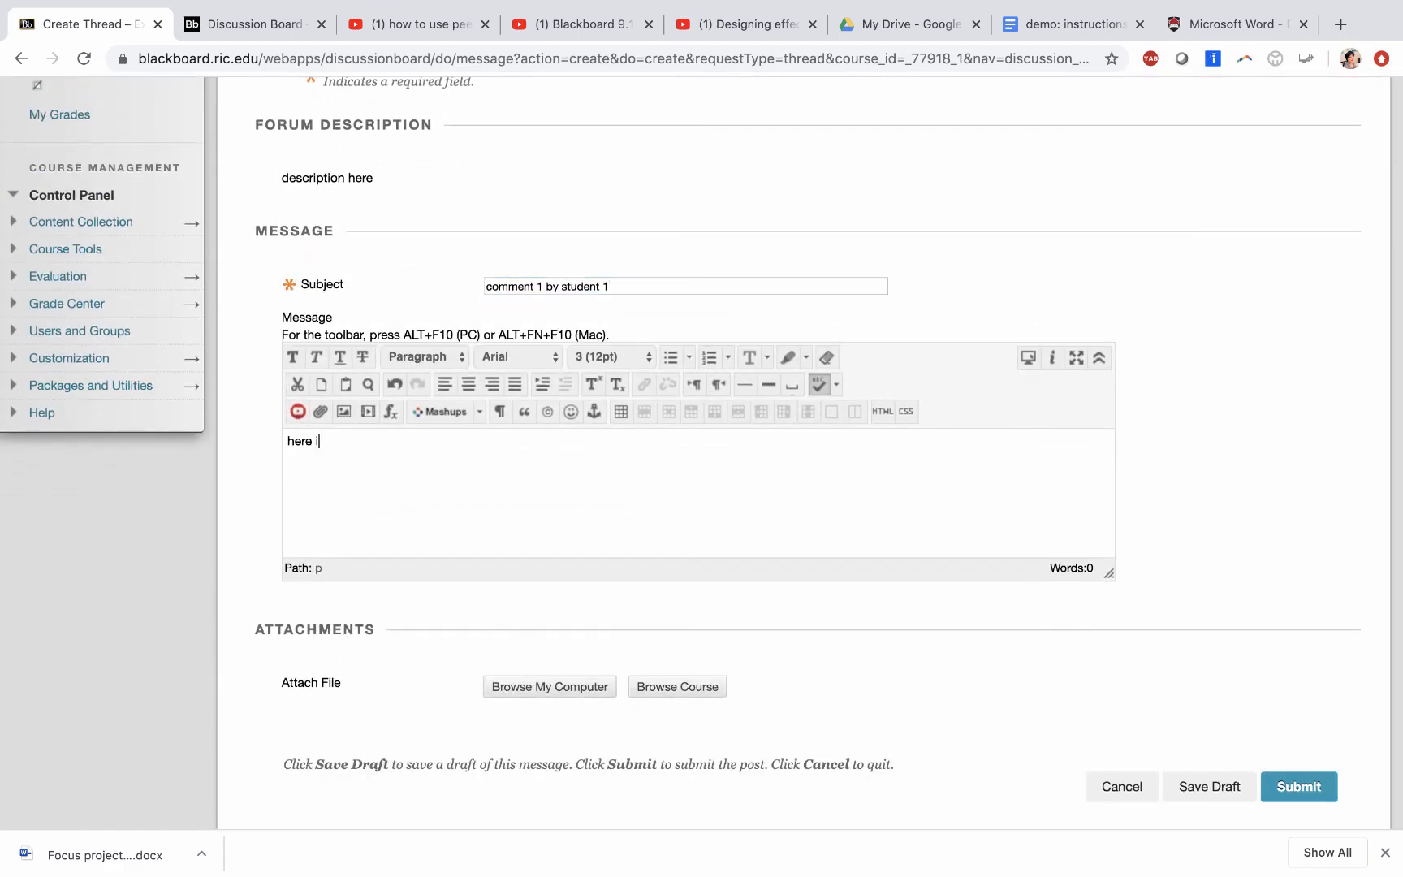
type("s my comments")
Attach "Focus project guidelines Spring 2017 _1_.docx" from the Downloads folder to the thread and submit it.
scroll(777, 649, "down", 1)
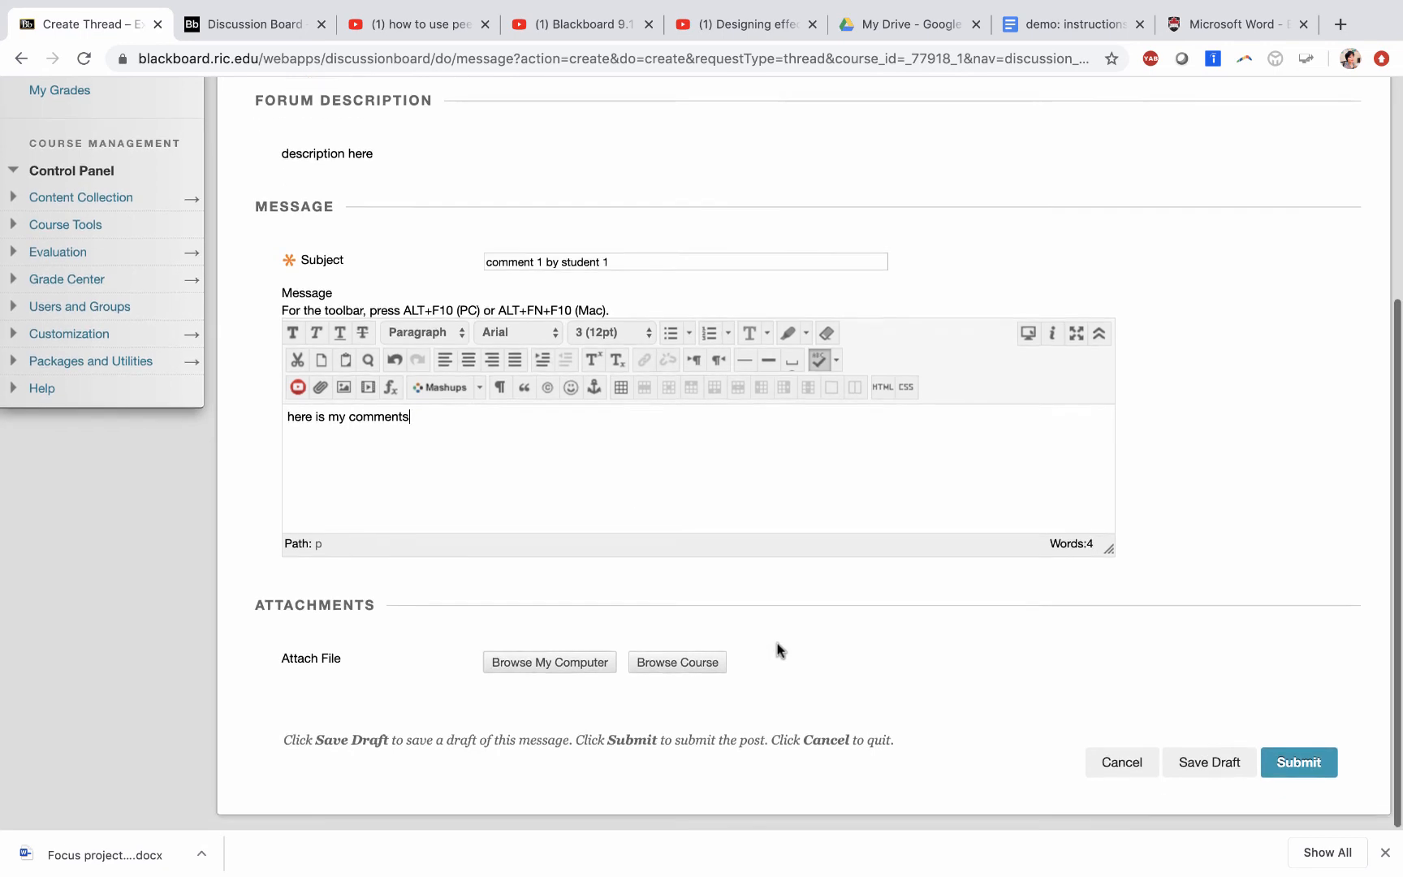
left_click(540, 664)
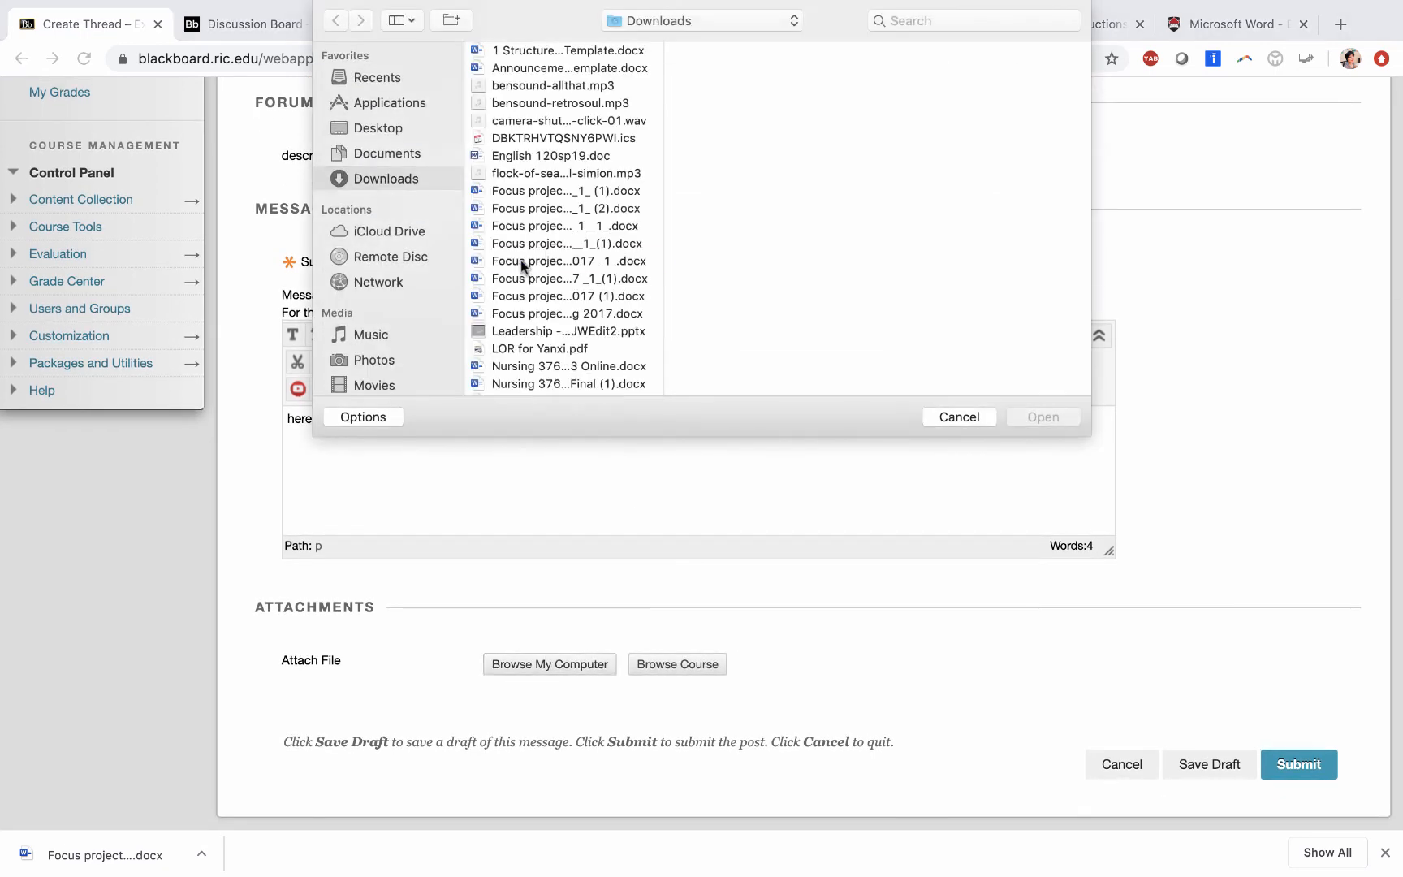
left_click(521, 260)
left_click(1045, 418)
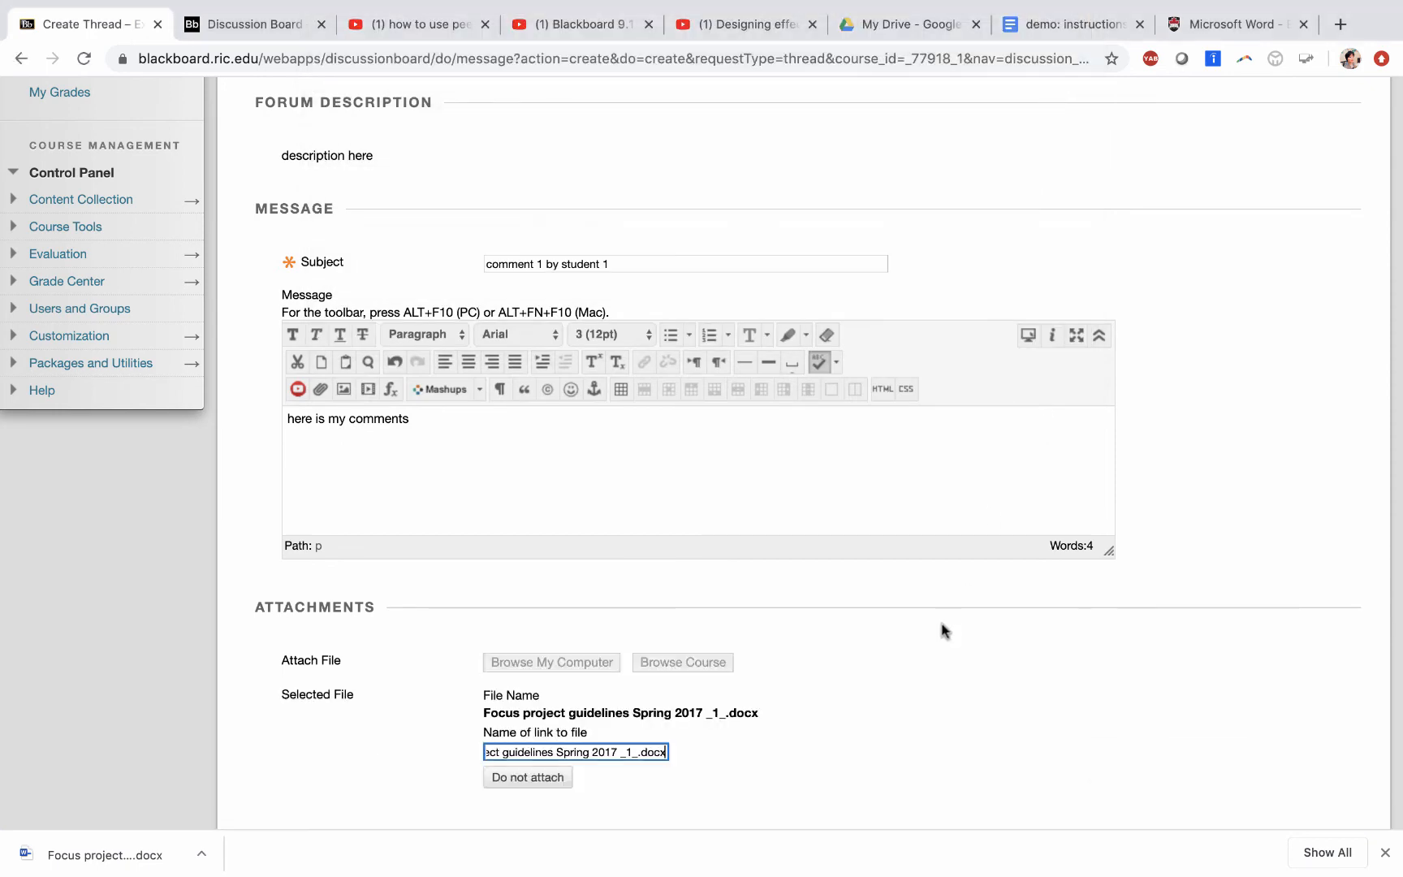
scroll(865, 622, "down", 3)
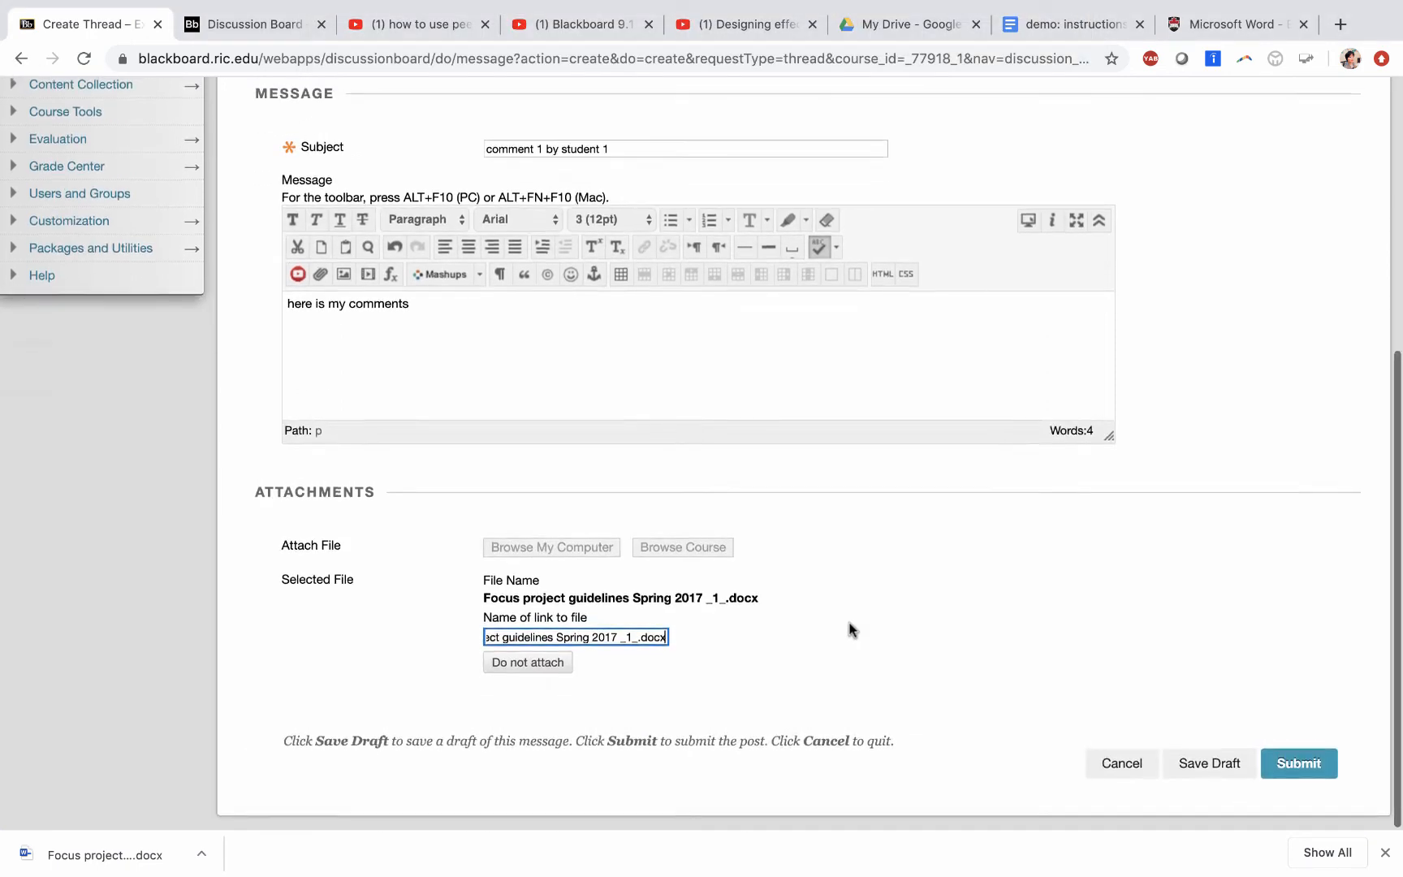
left_click(1296, 765)
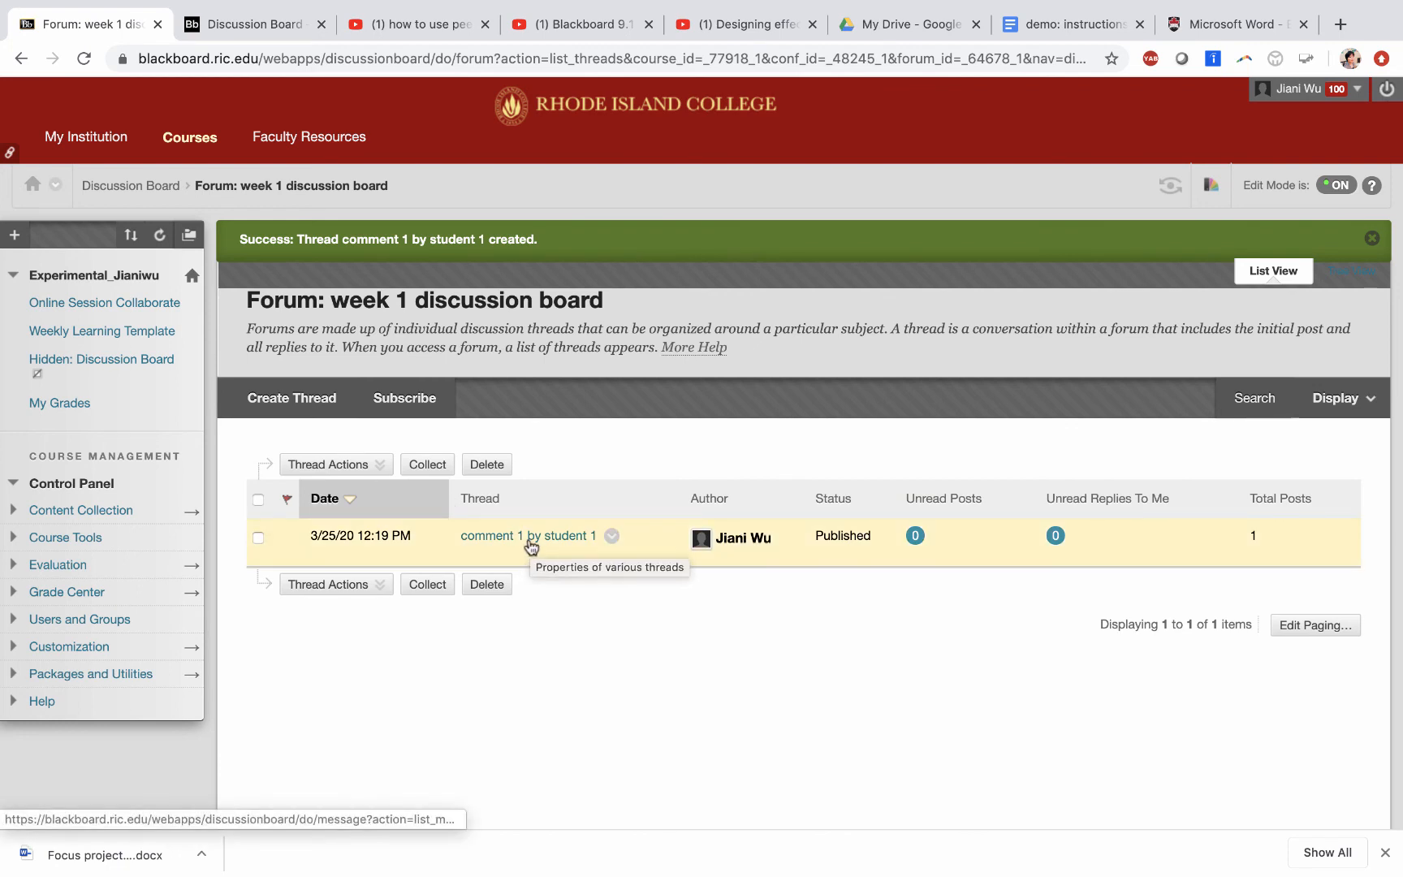
Return to the Weekly Learning Template and review the reply instructions under the week 1 discussion board link.
left_click(328, 463)
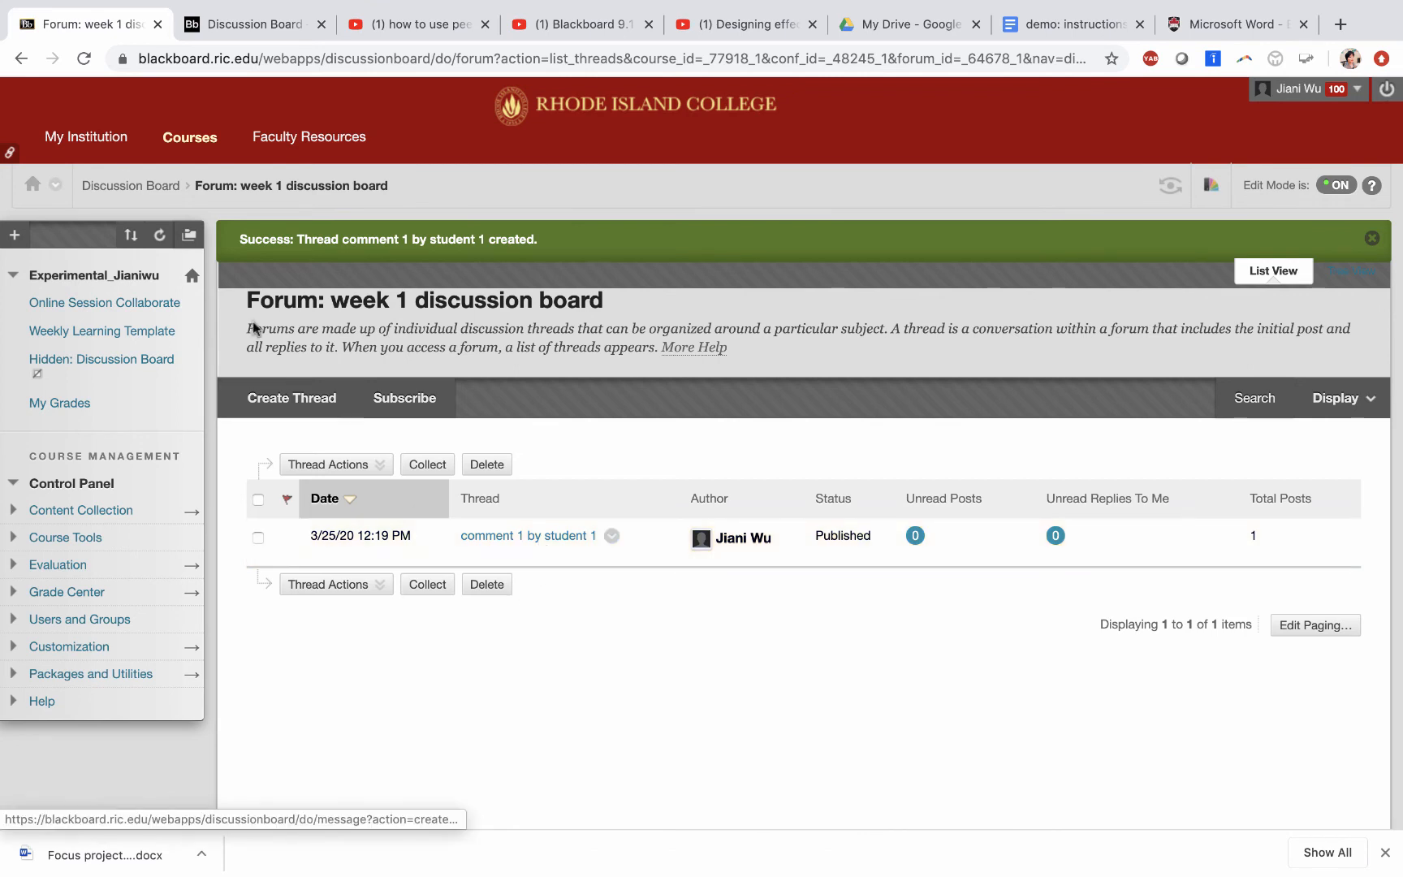
left_click(333, 464)
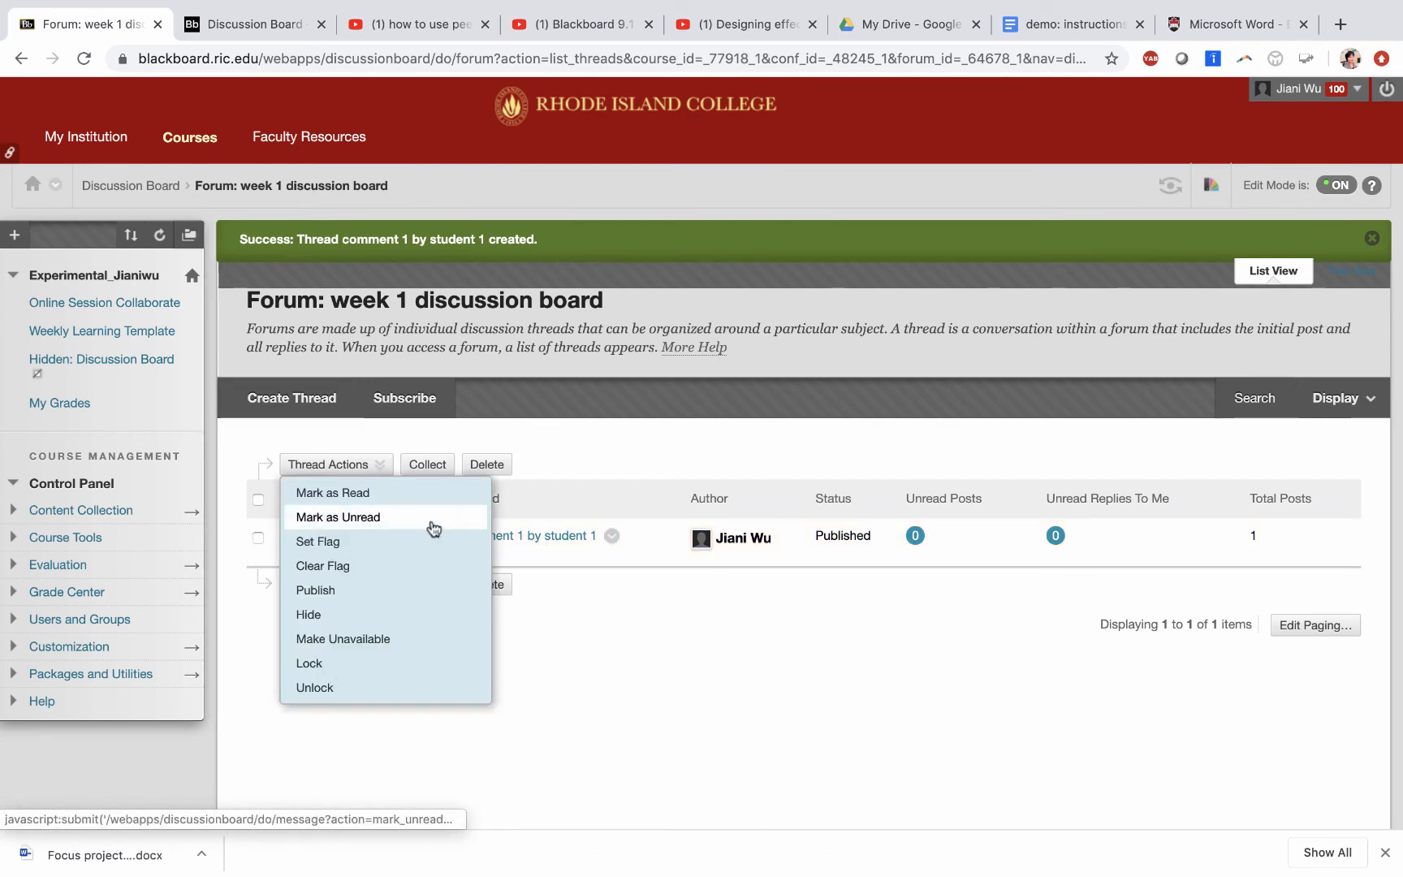
left_click(97, 331)
scroll(582, 532, "down", 15)
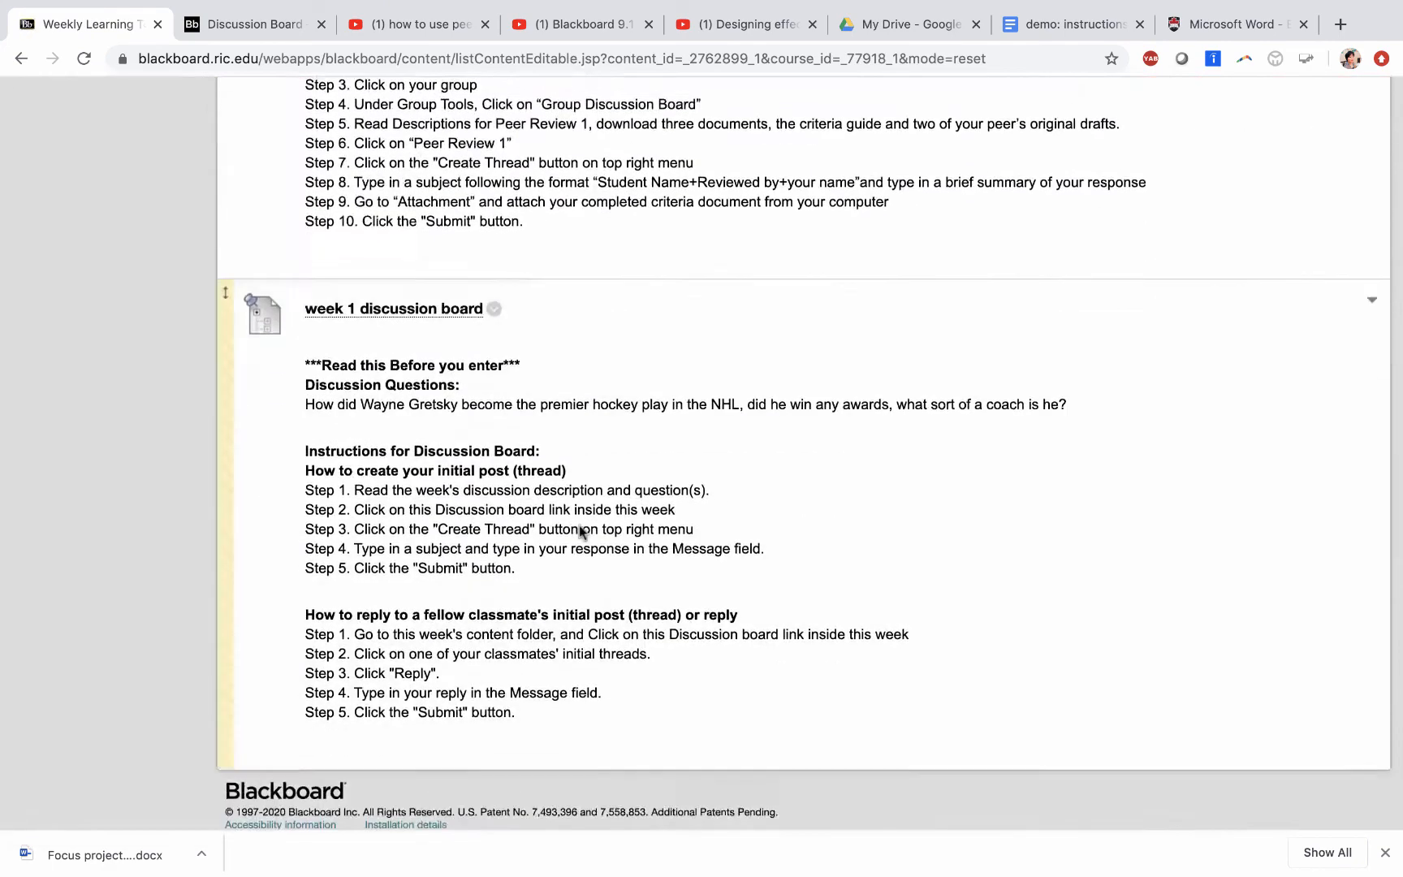
scroll(582, 533, "down", 1)
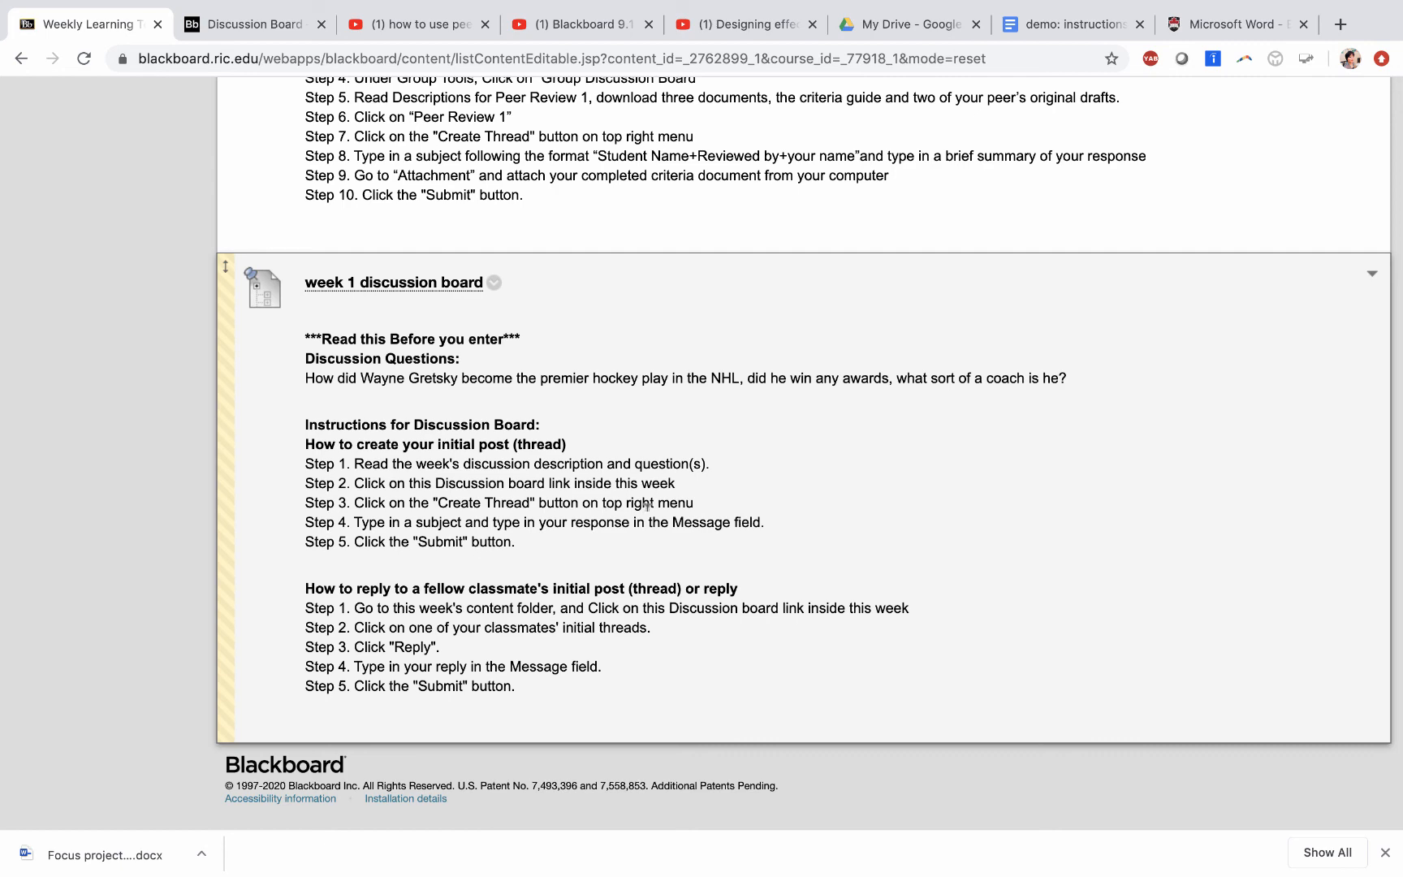
Open "comment 1 by student 1" in the week 1 discussion board and write the reply "here is a reply by student 2".
left_click(421, 284)
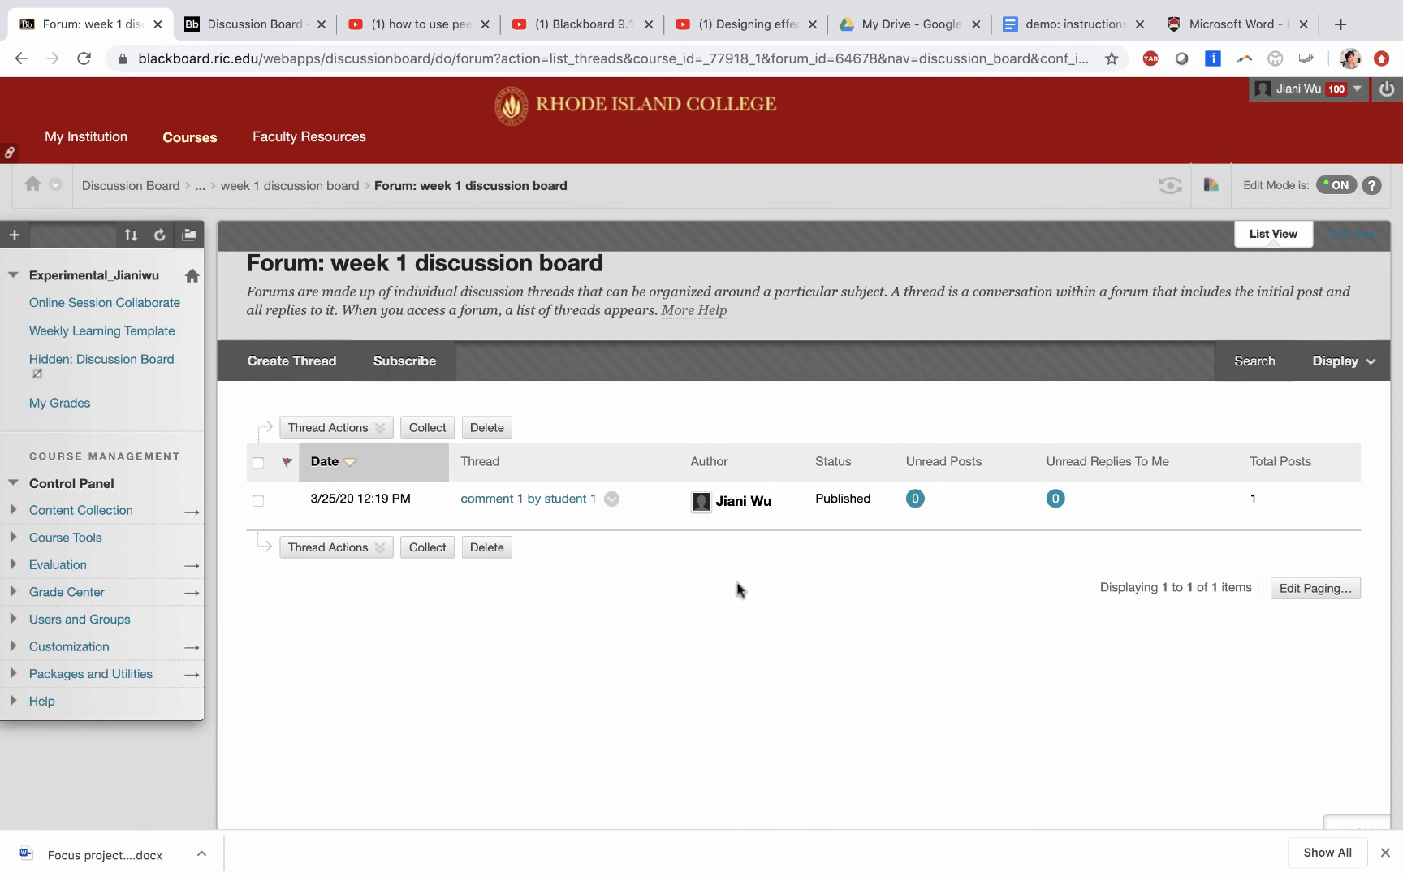
left_click(529, 499)
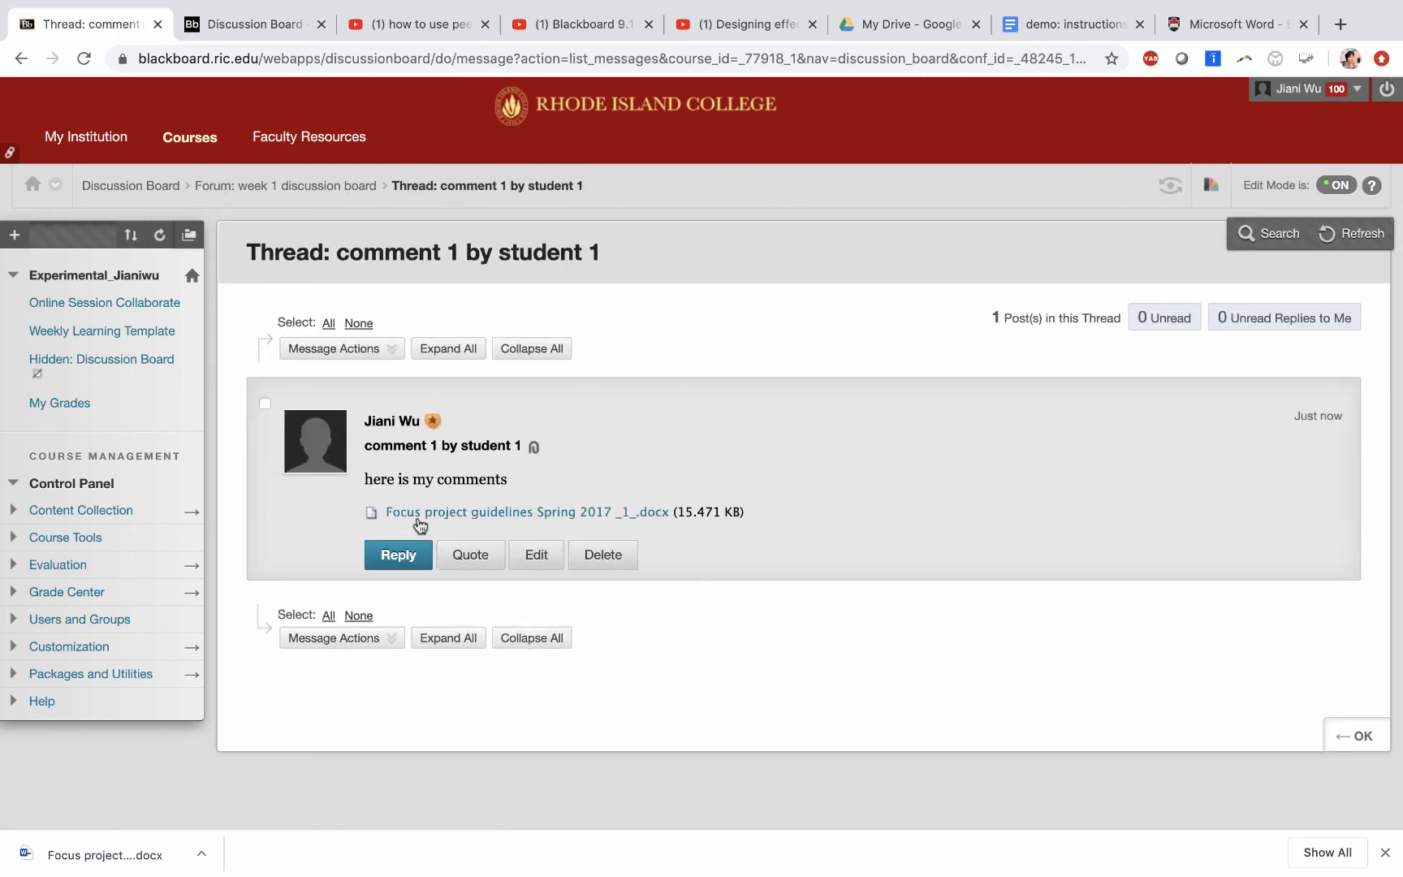
left_click(399, 556)
scroll(516, 661, "down", 3)
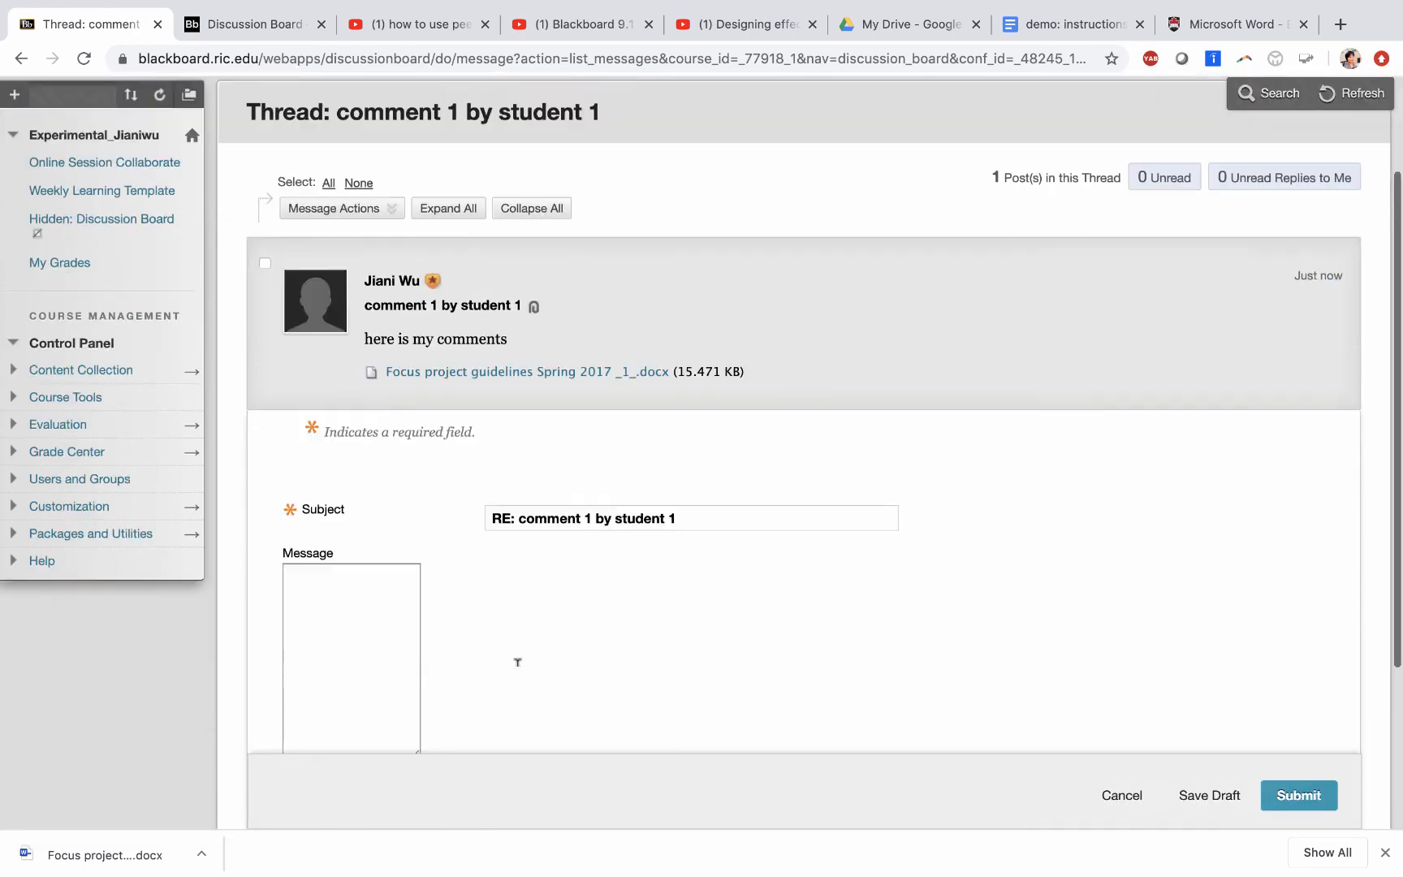
left_click(475, 599)
type("here is a reply by student 2")
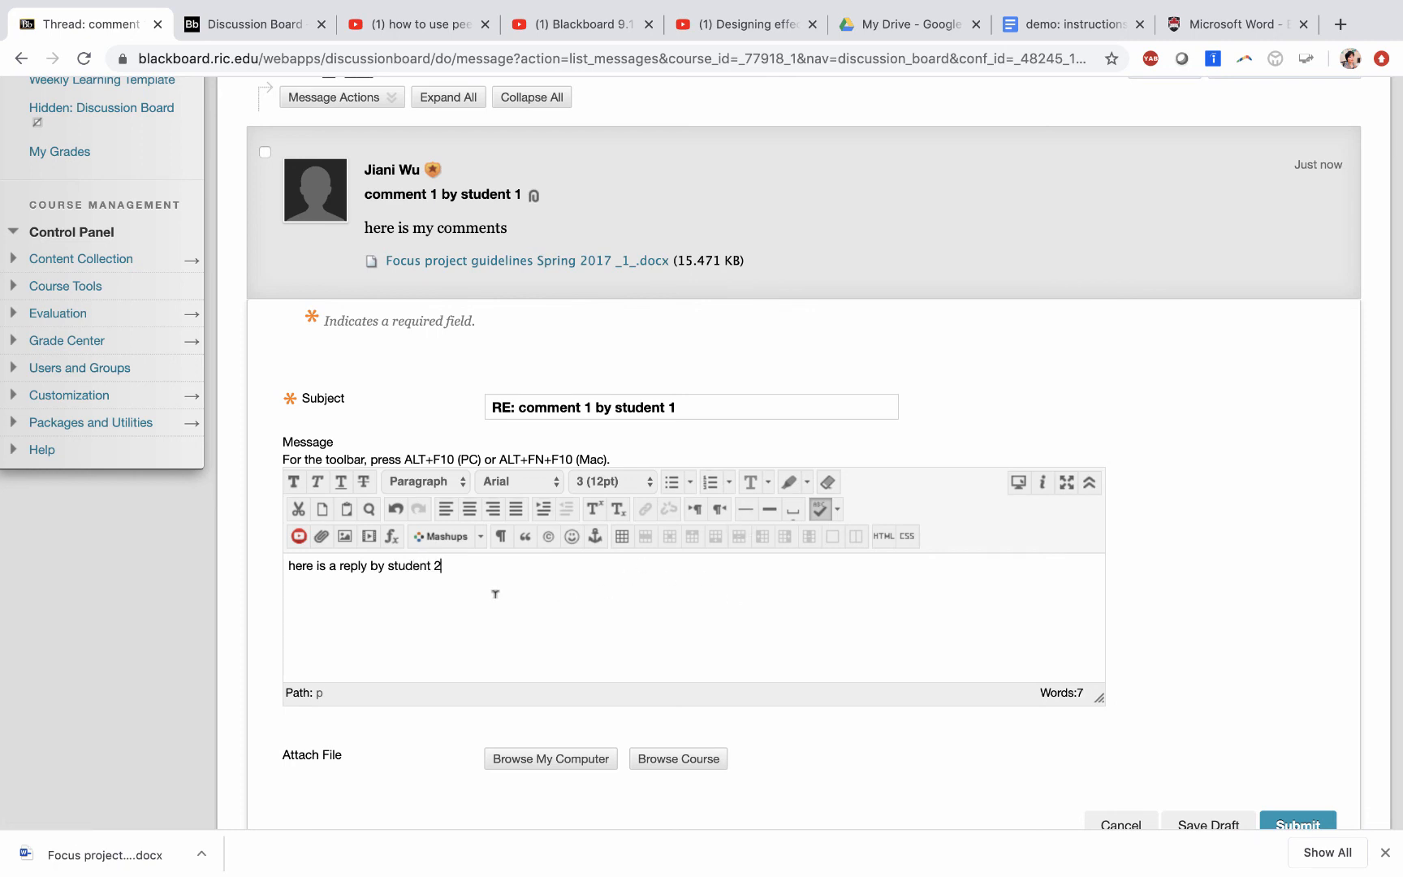
Attach "Focus project guidelines Spring 2017 _1_(1).docx" from the Downloads folder to the reply.
scroll(564, 757, "down", 1)
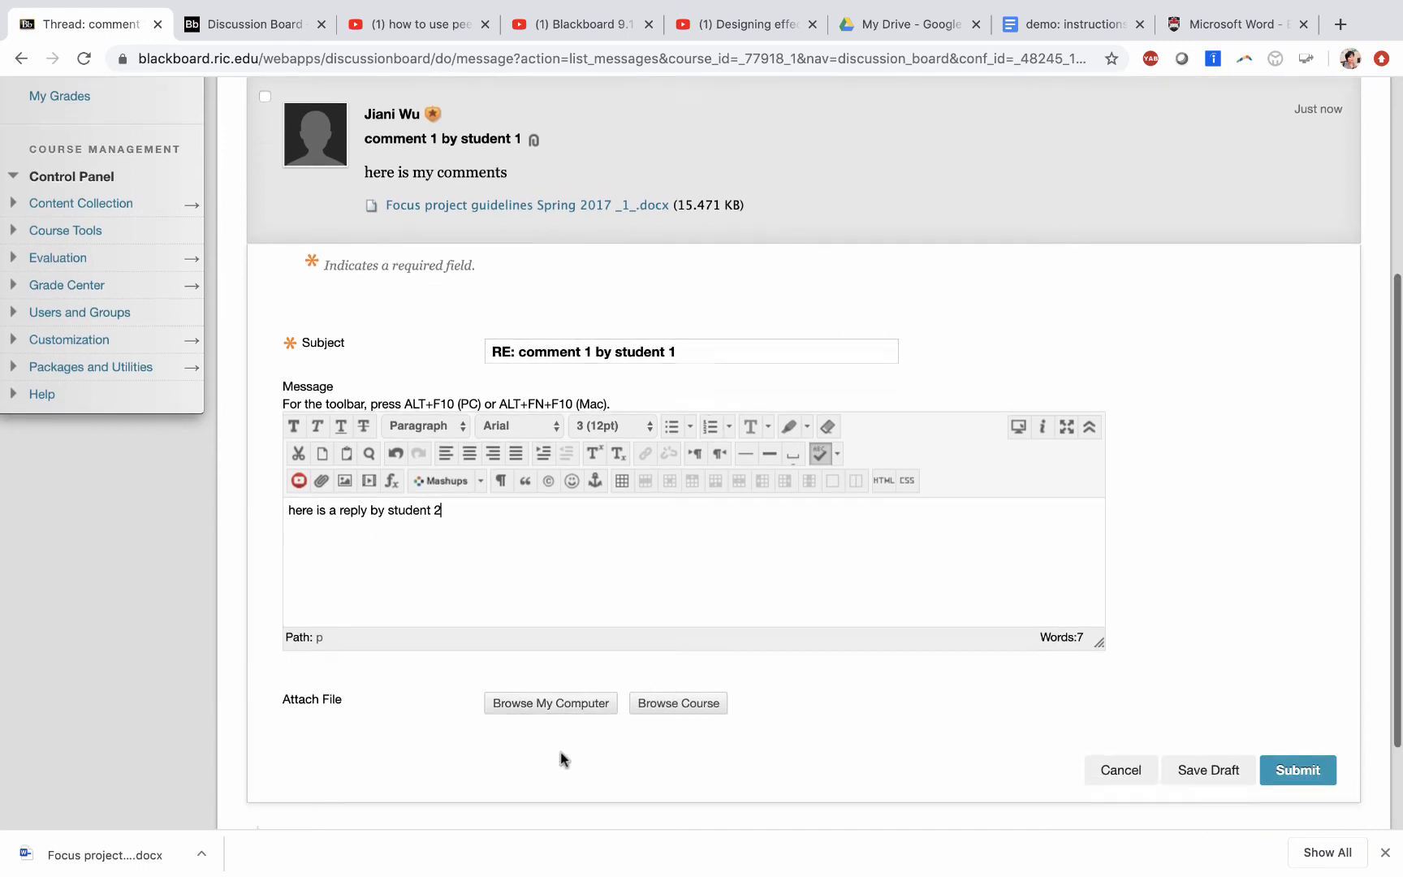
left_click(554, 701)
left_click(573, 279)
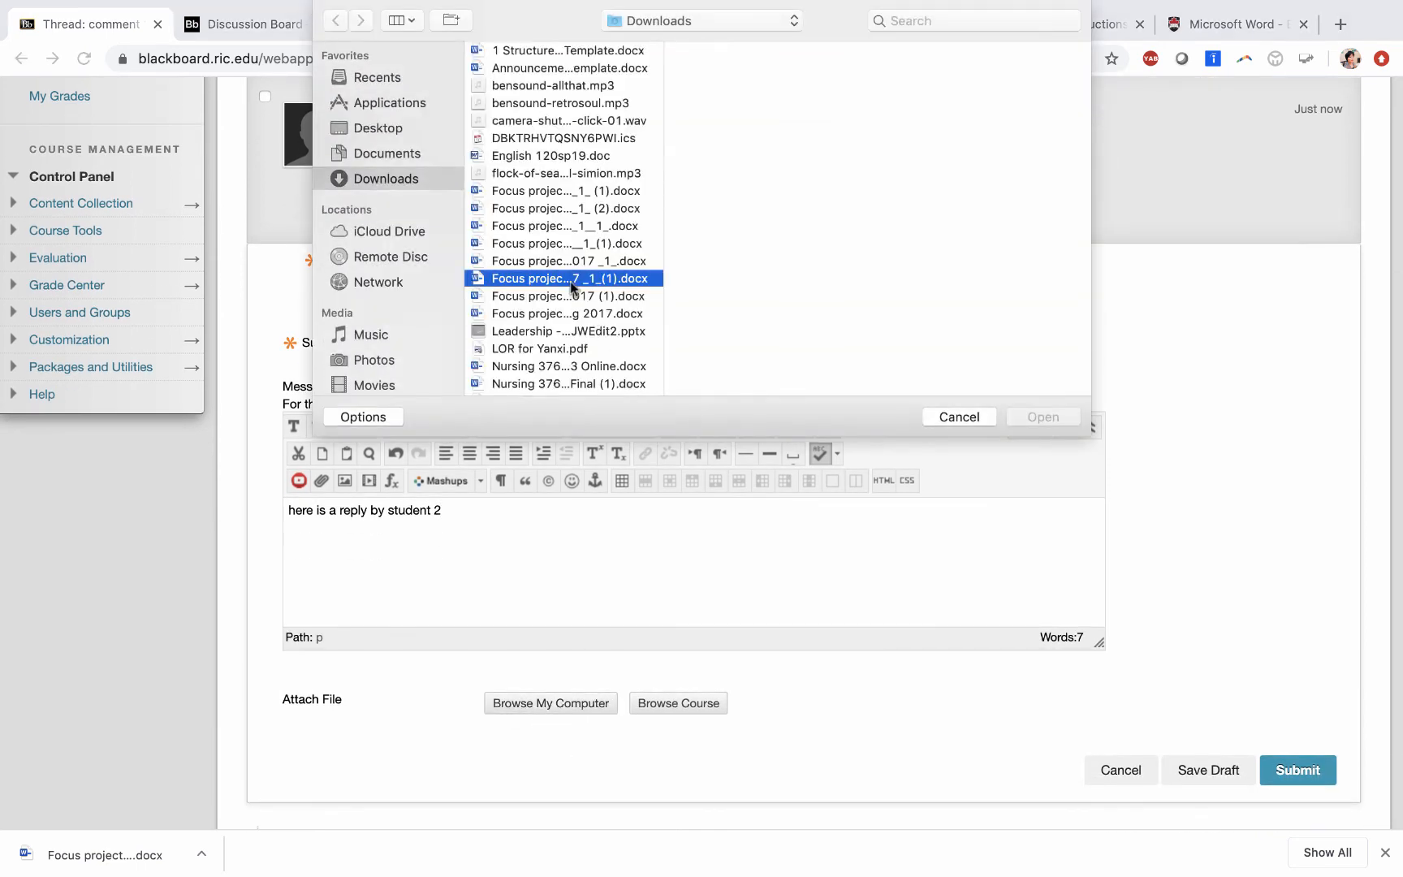
left_click(1029, 418)
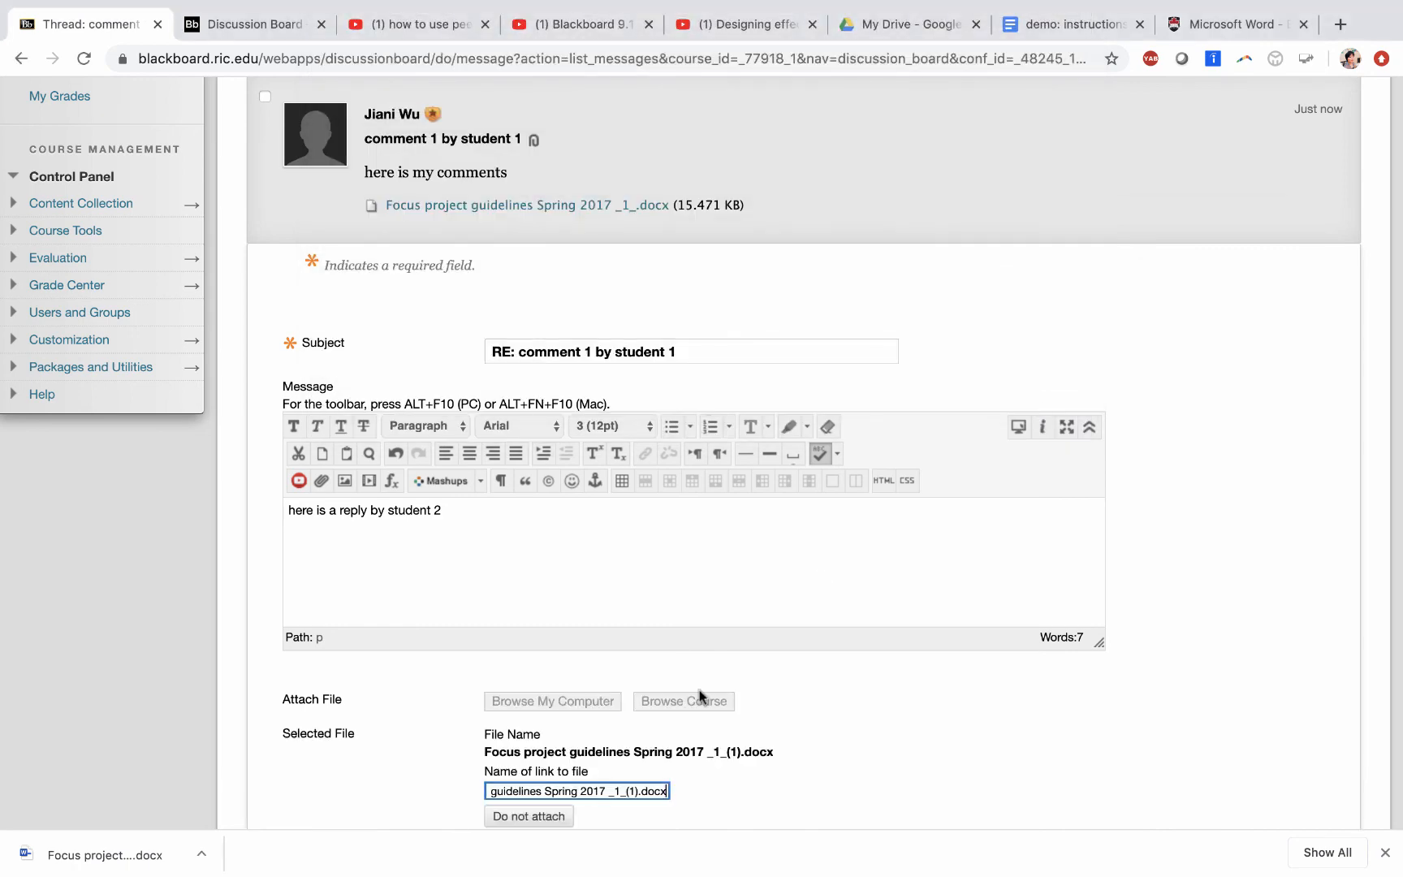
scroll(1260, 602, "down", 3)
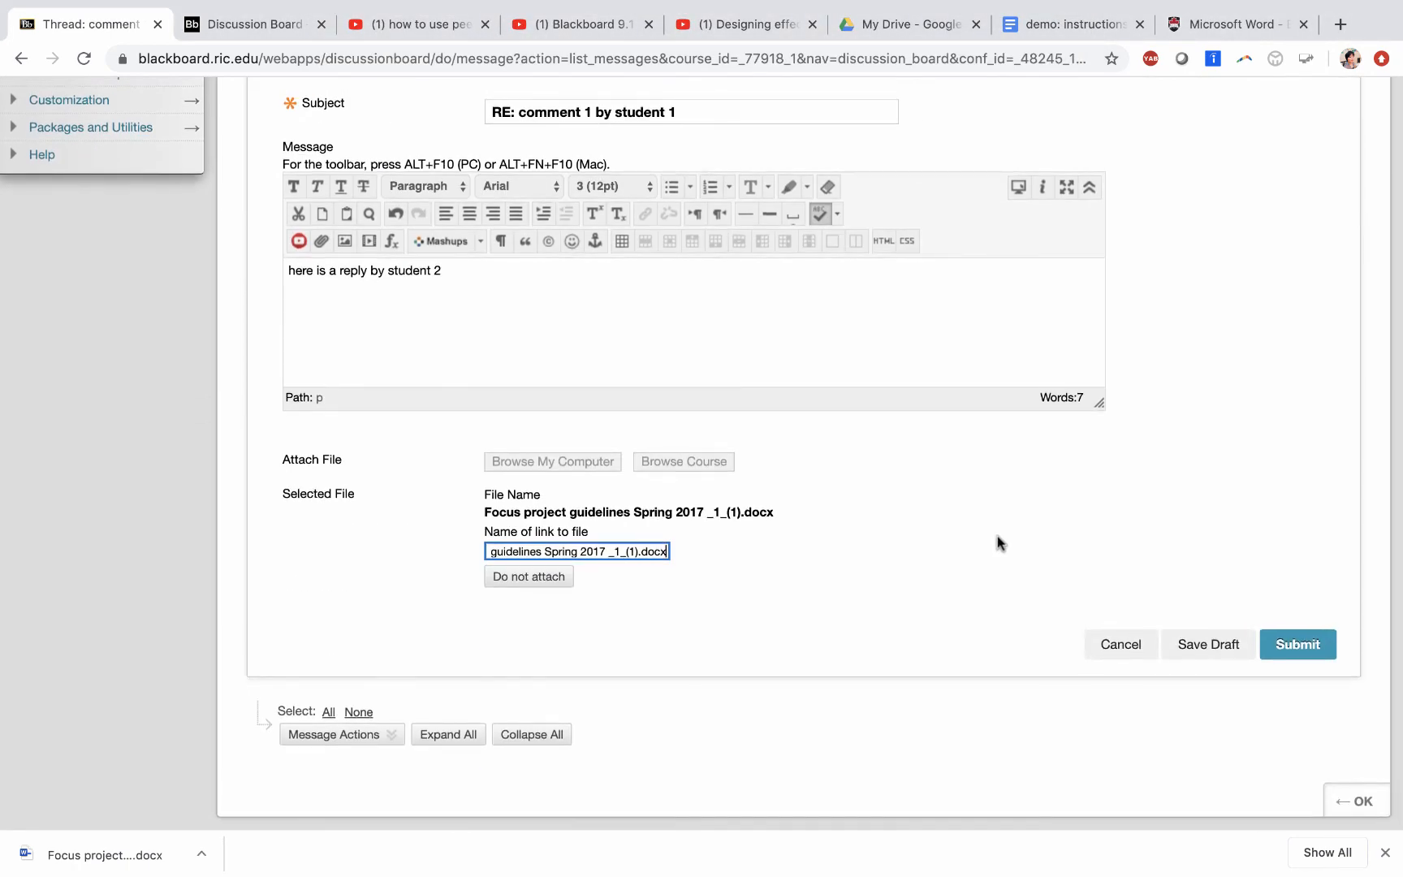
Try to submit the reply, dismiss the error, and try saving the reply as a draft.
left_click(1303, 646)
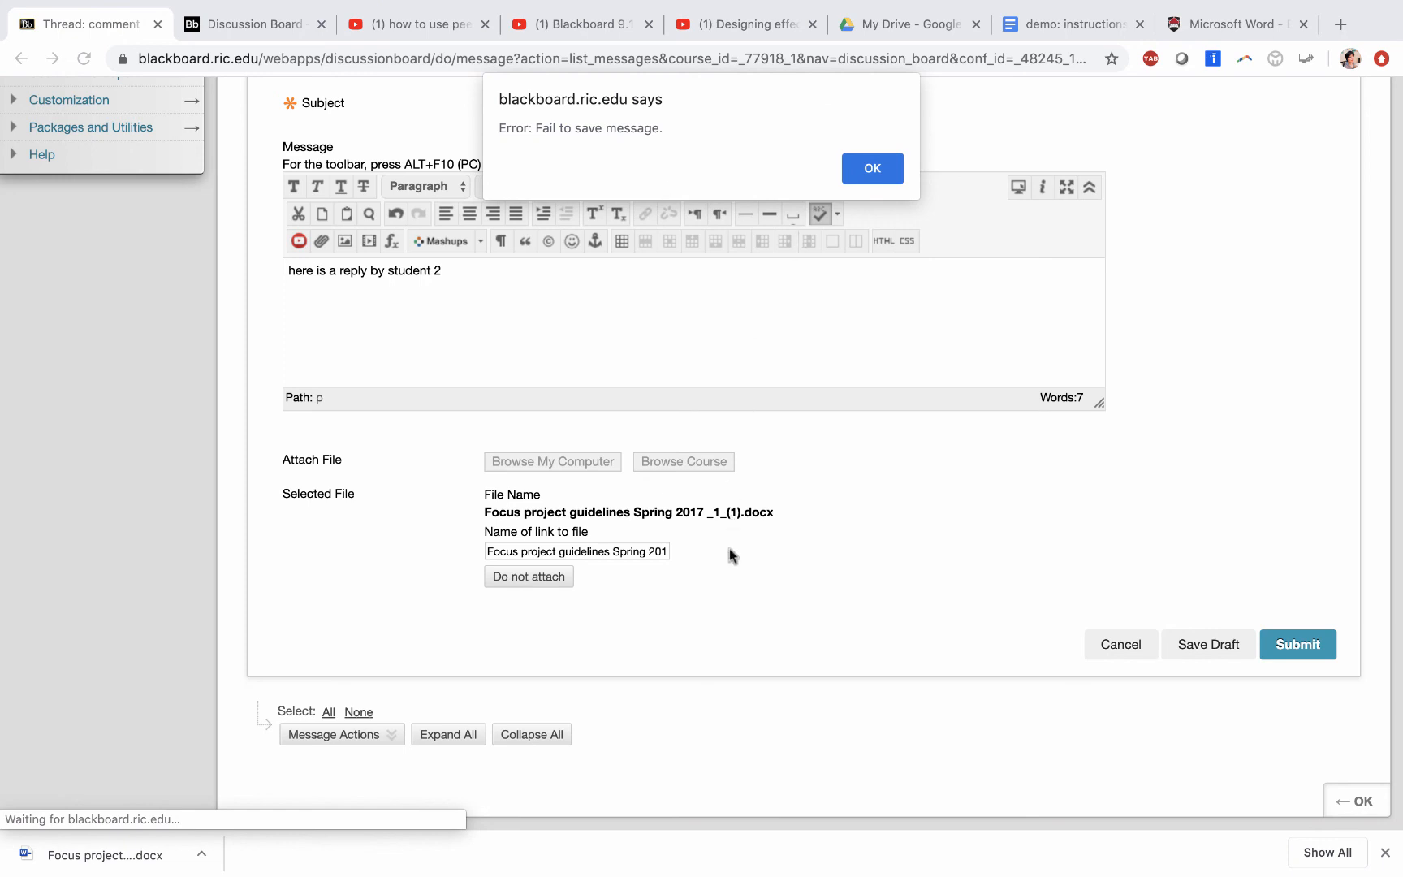
left_click(869, 172)
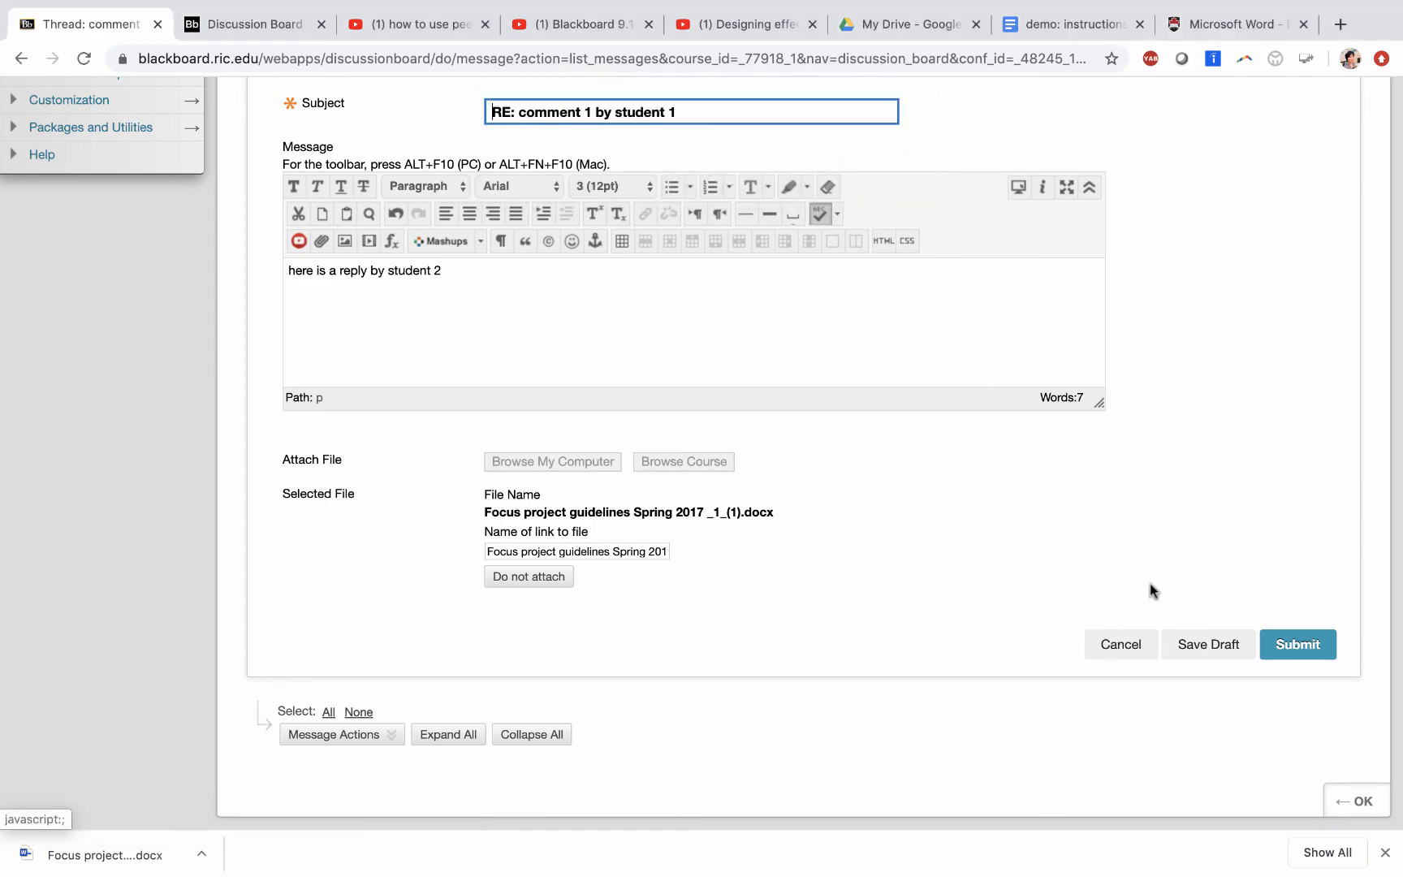
left_click(1197, 646)
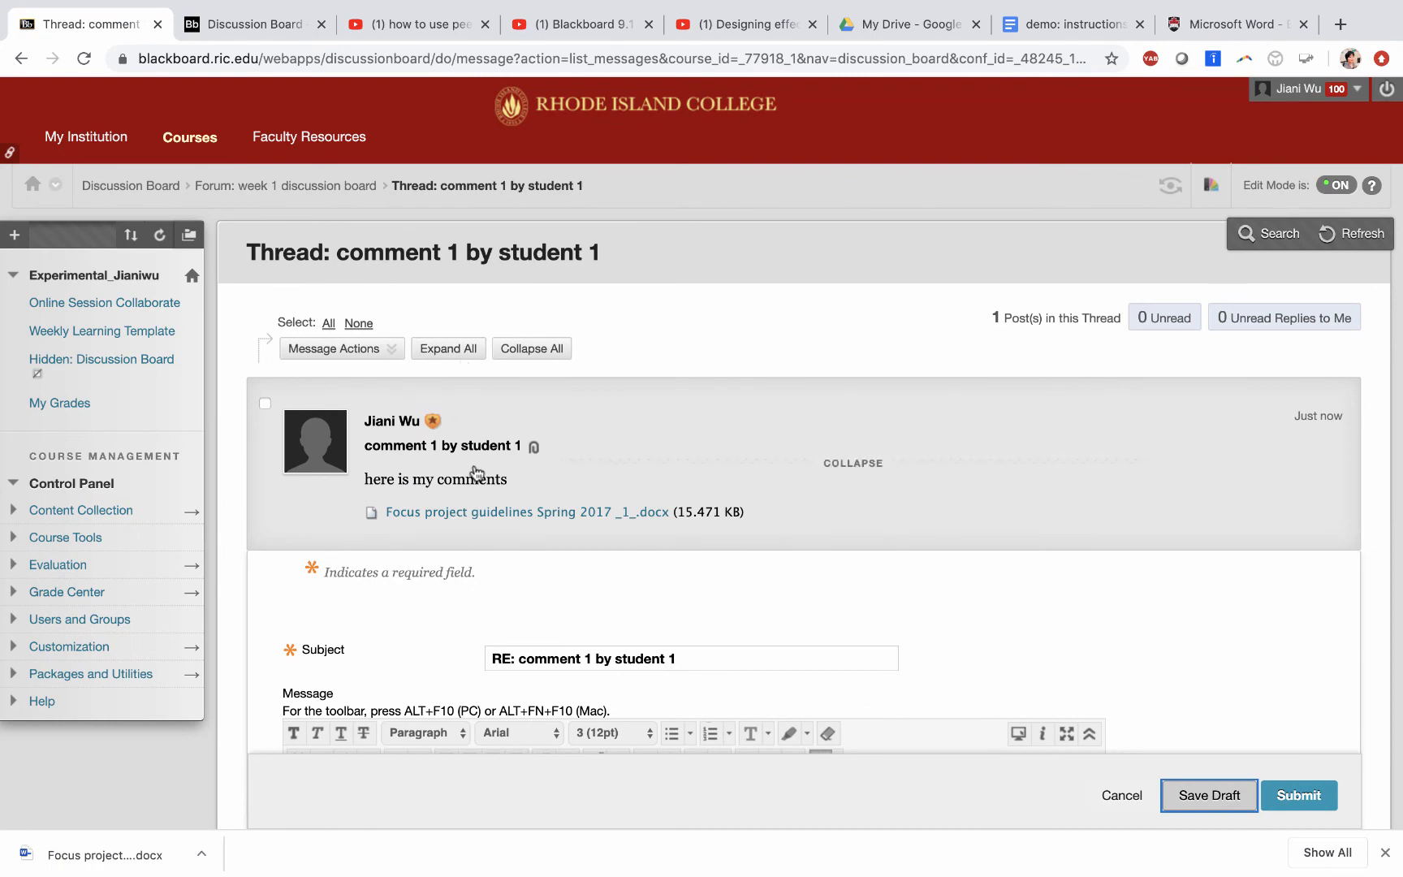
Go back to the Weekly Learning Template and review the Peer Review Group and week 1 discussion board instructions.
left_click(122, 331)
scroll(510, 550, "down", 10)
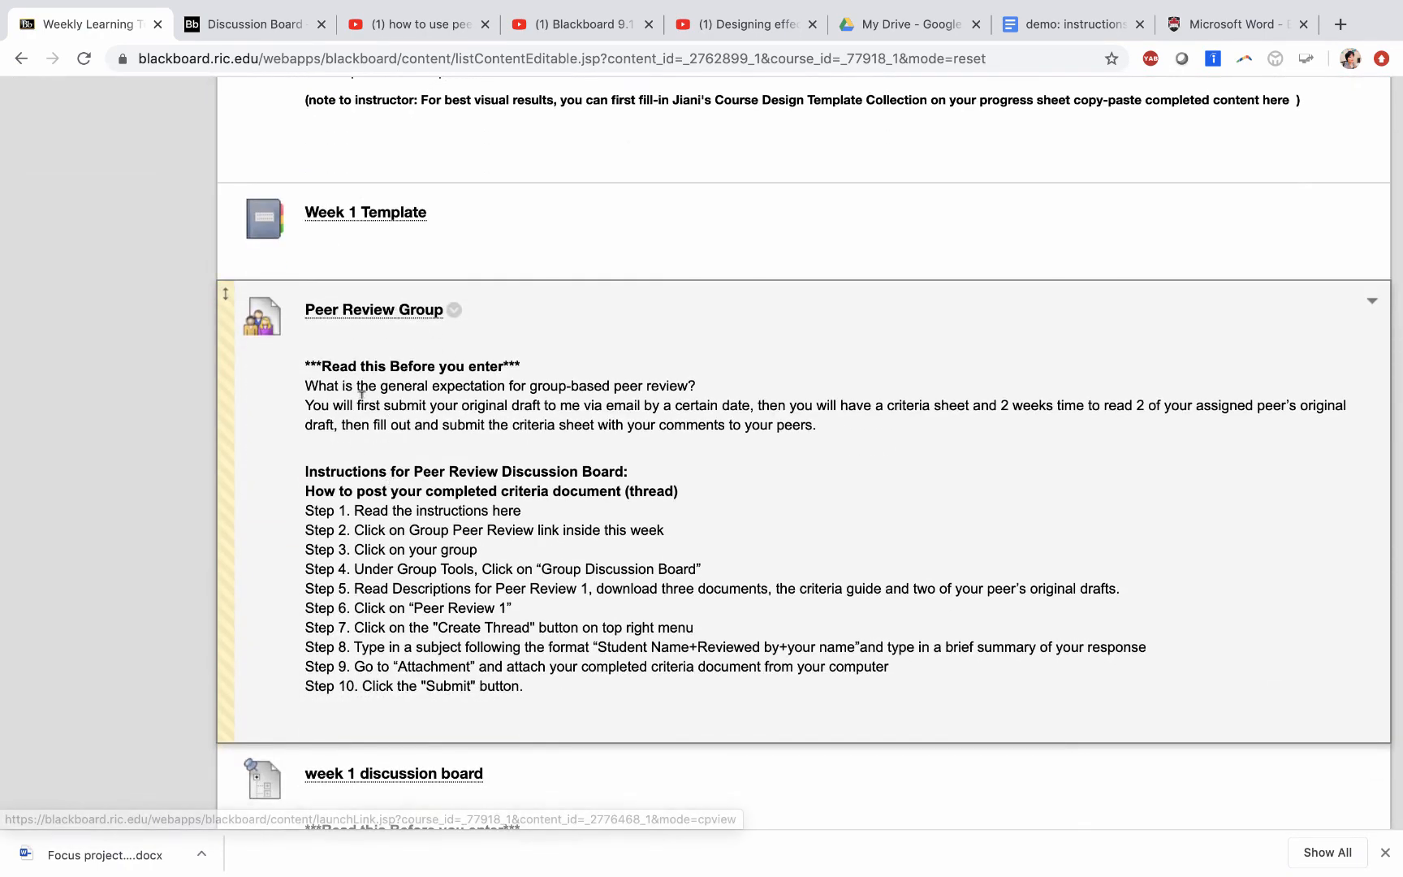
scroll(402, 450, "down", 4)
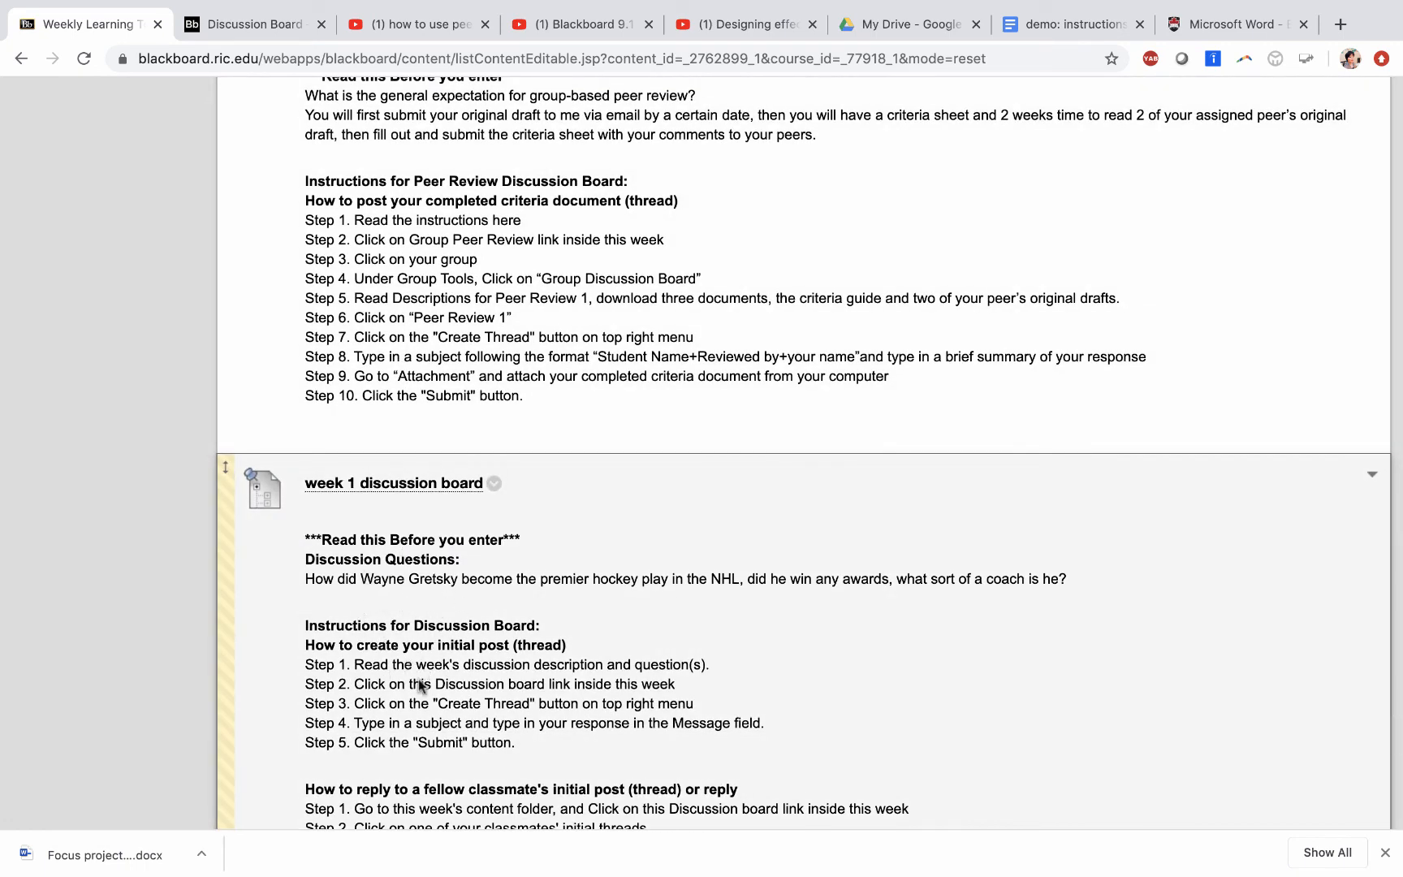
scroll(407, 666, "down", 3)
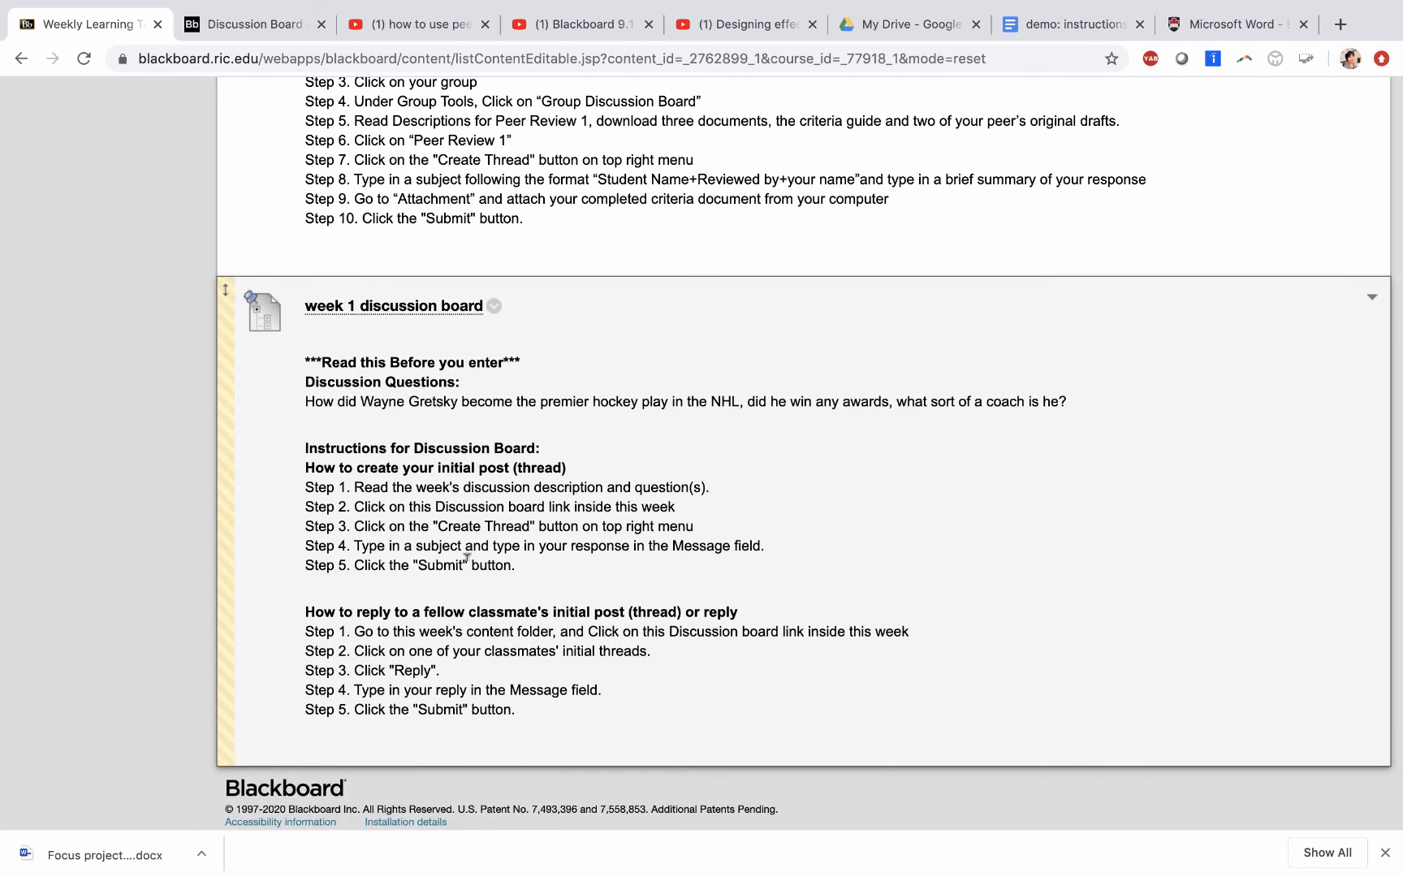
scroll(482, 512, "up", 3)
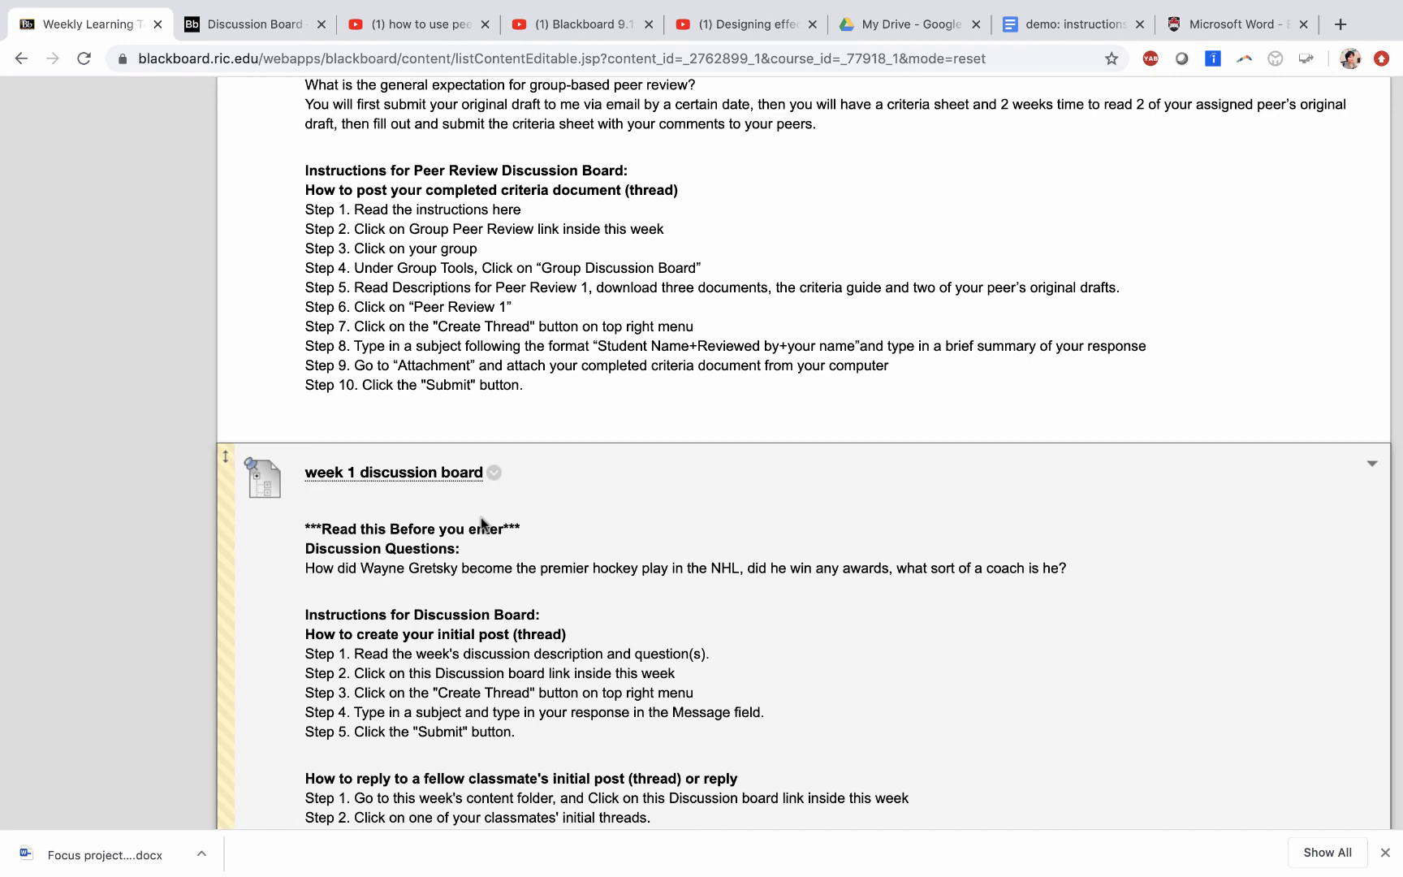
scroll(634, 491, "up", 1)
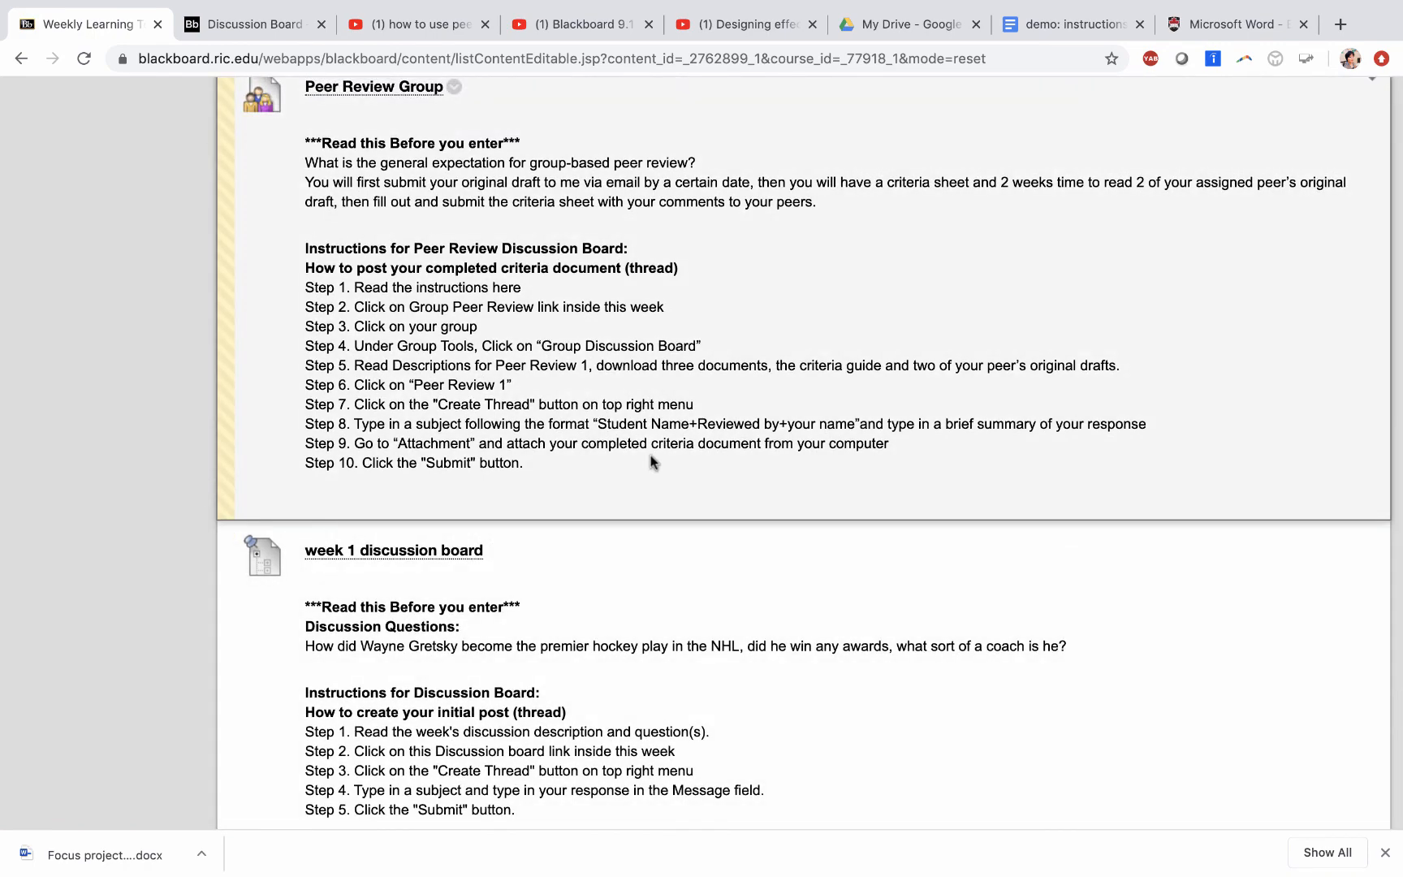
Switch to the "demo: instructions" Google Doc and look through its class-wide and peer review discussion board instructions.
left_click(1027, 28)
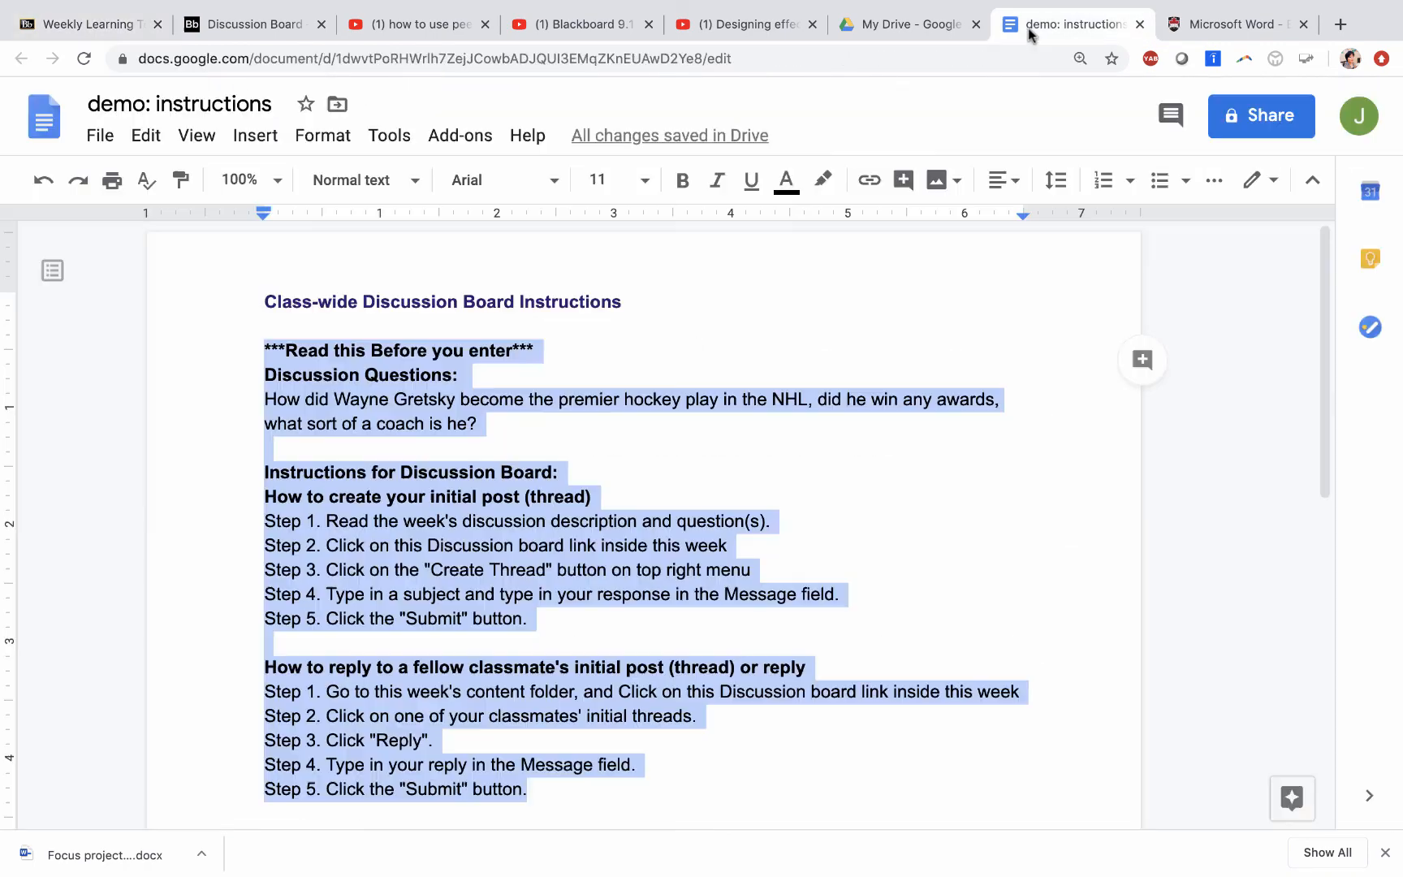
left_click(740, 456)
scroll(740, 456, "down", 15)
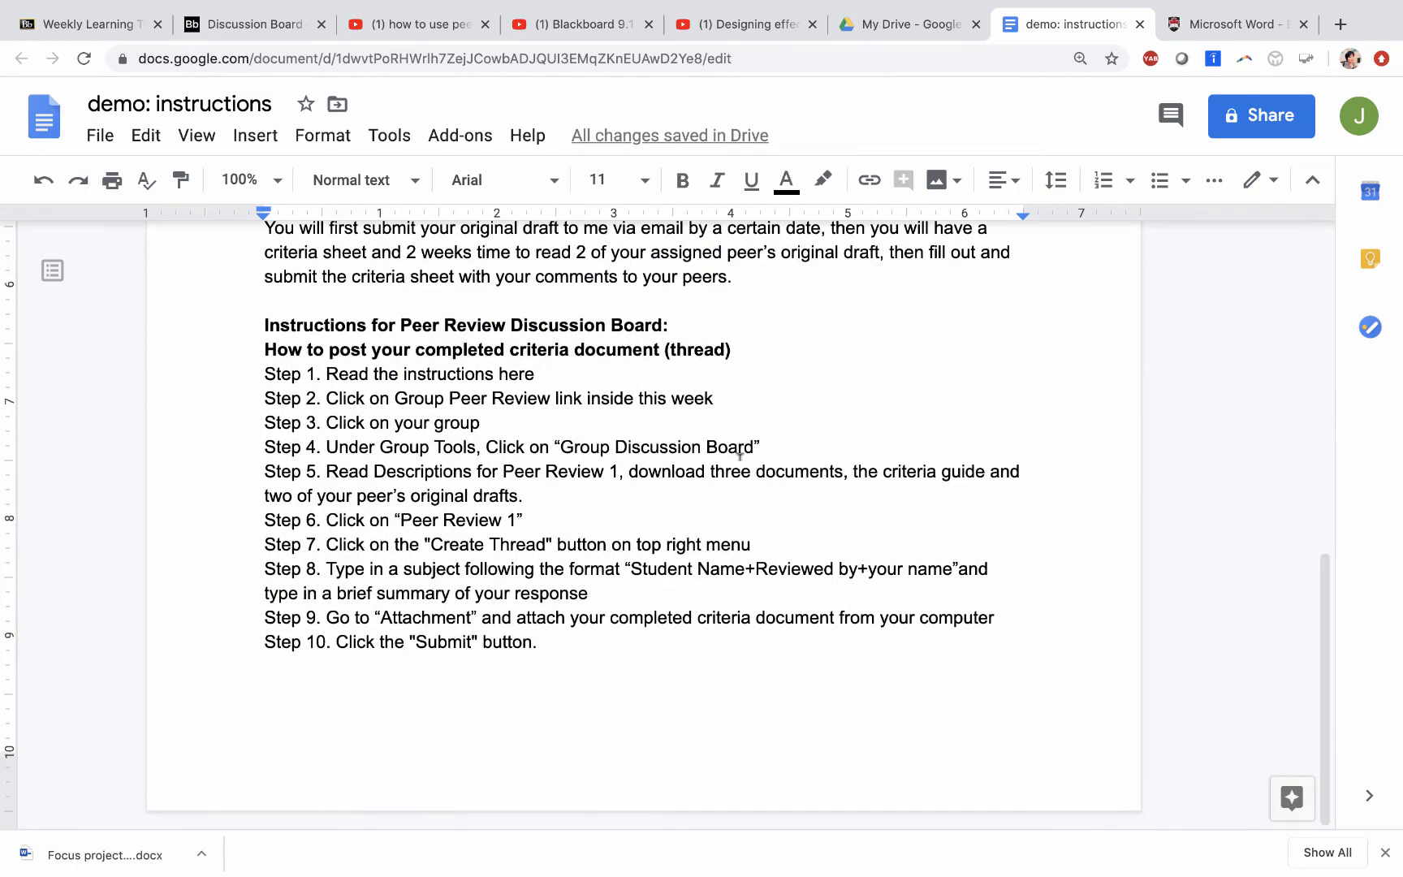
scroll(740, 456, "up", 15)
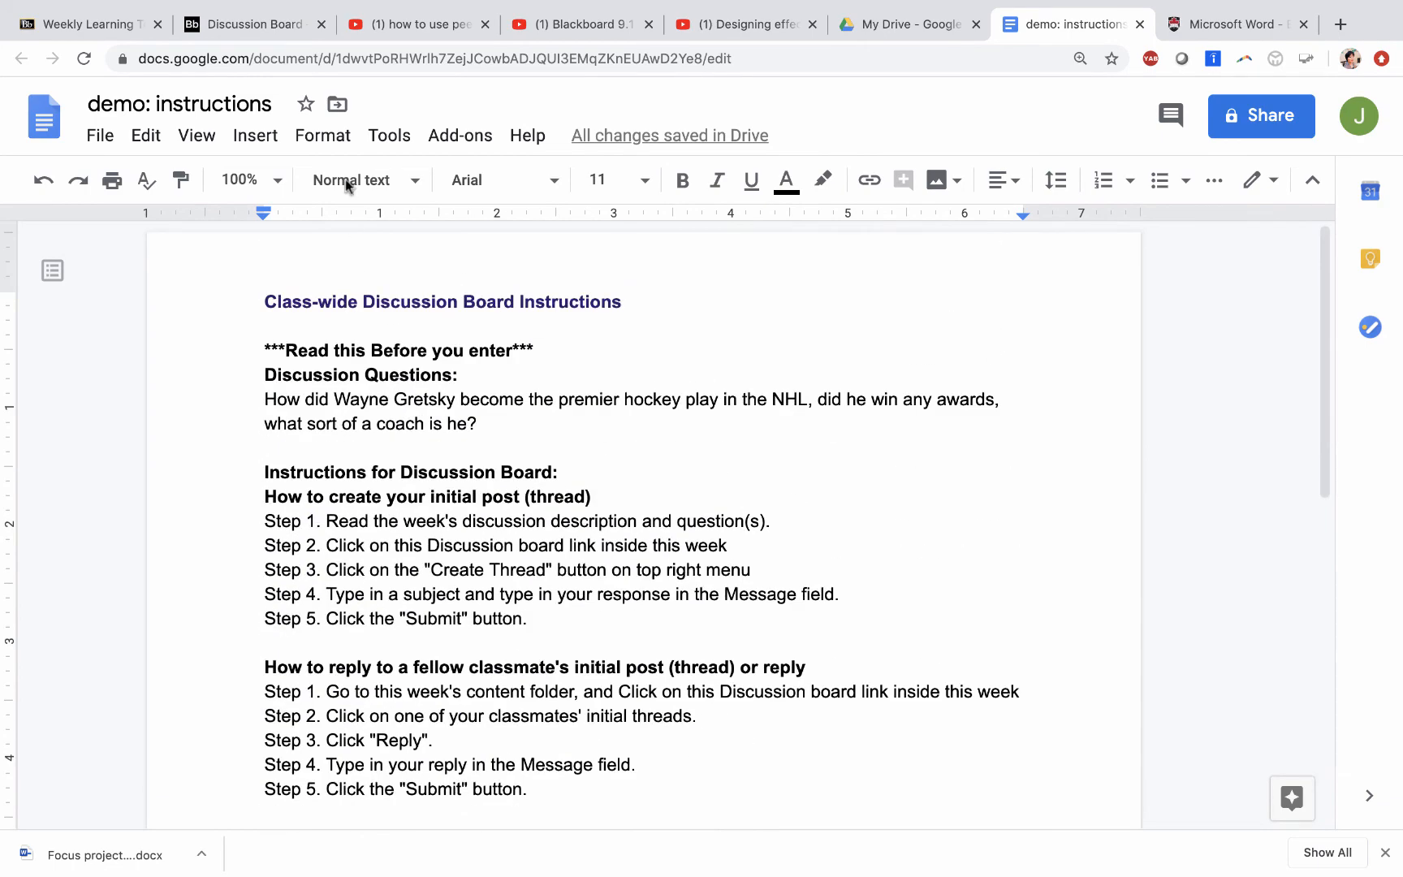
Switch back to Blackboard and open Peer Review Group 1 through the Peer Review Group link in the Weekly Learning Template.
left_click(90, 24)
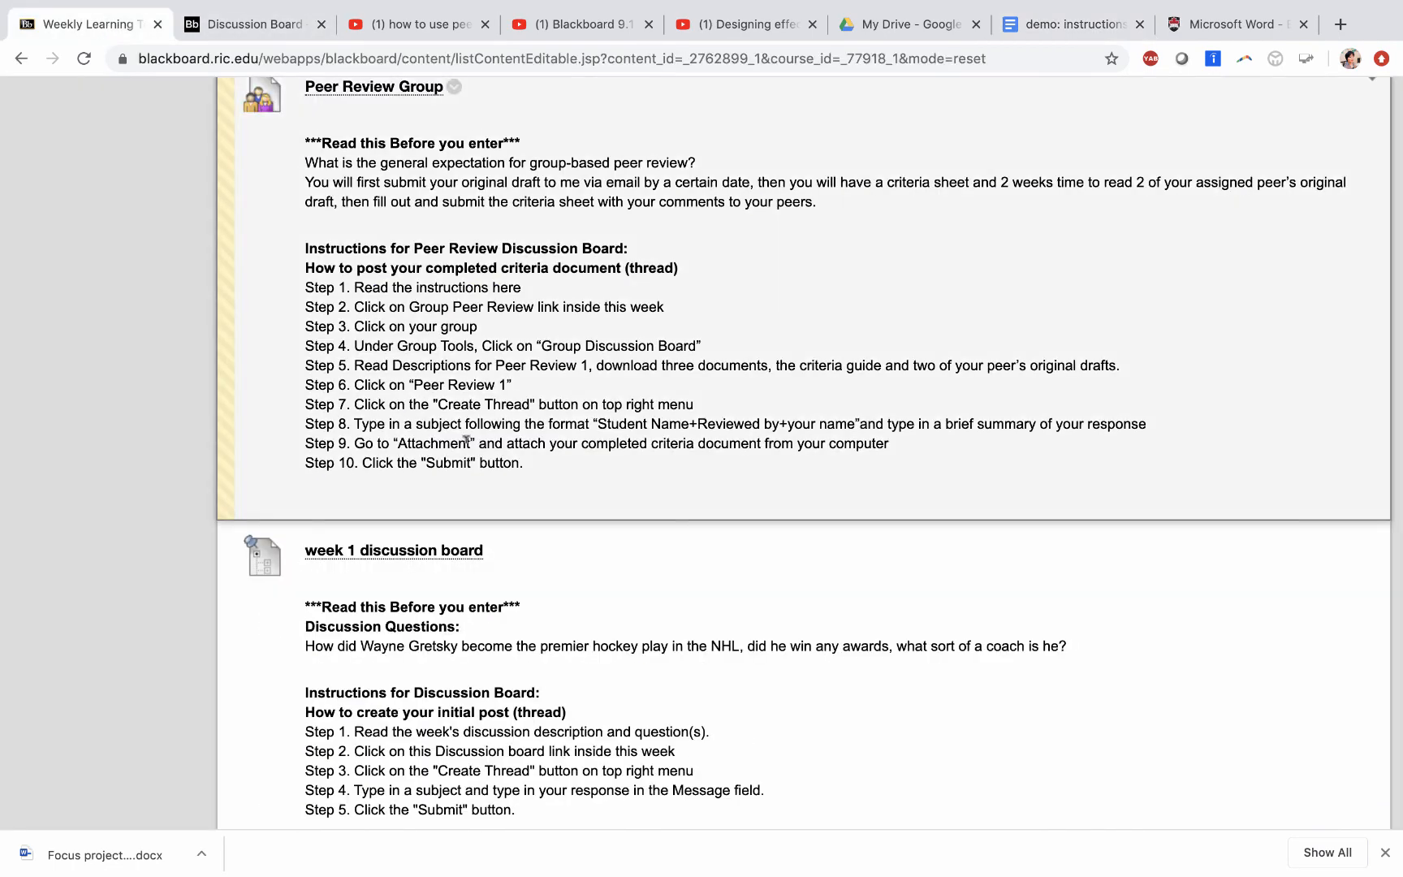
scroll(466, 439, "up", 10)
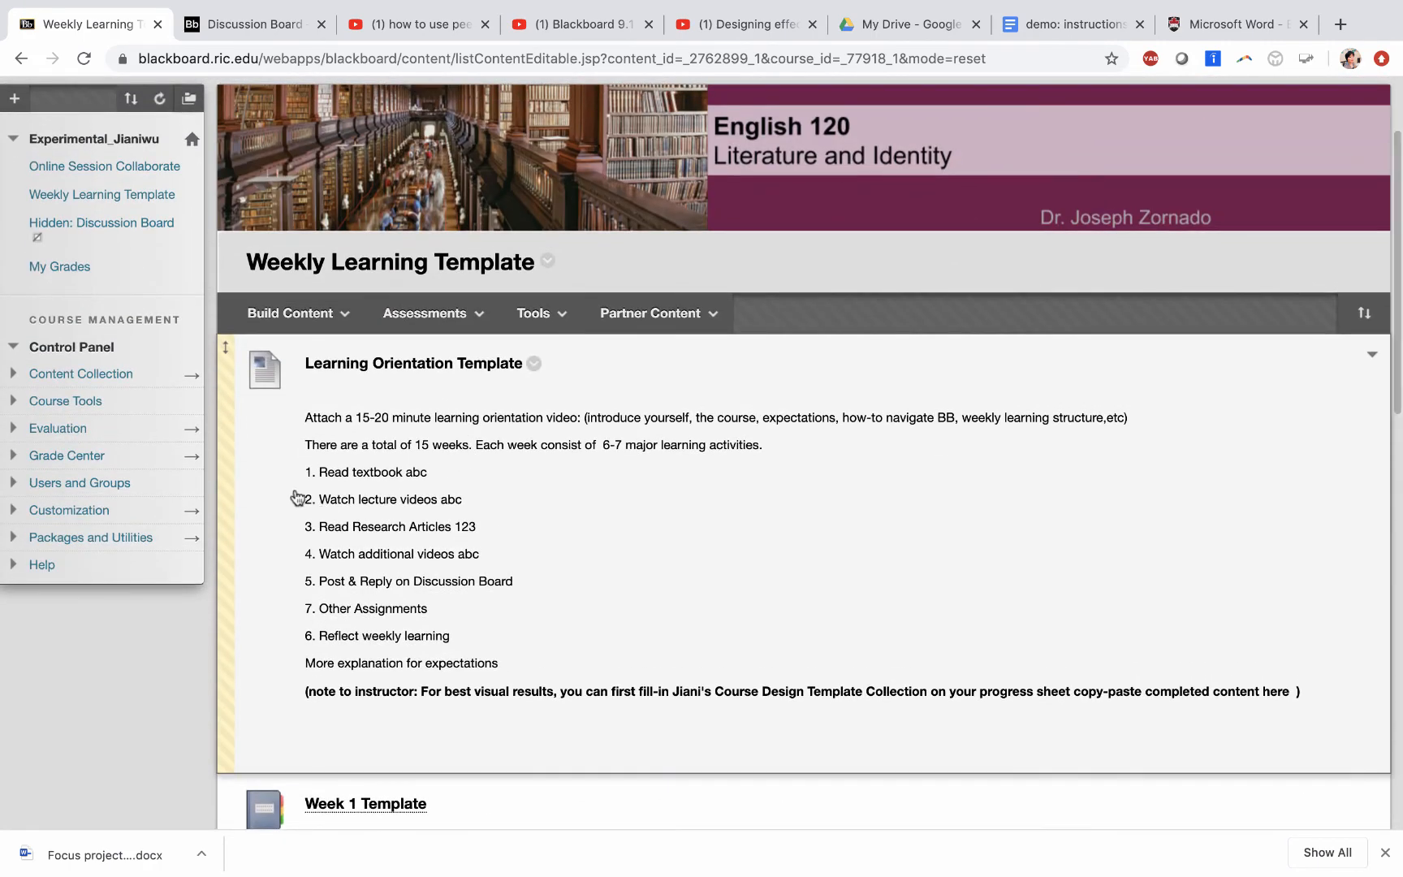
scroll(69, 377, "up", 2)
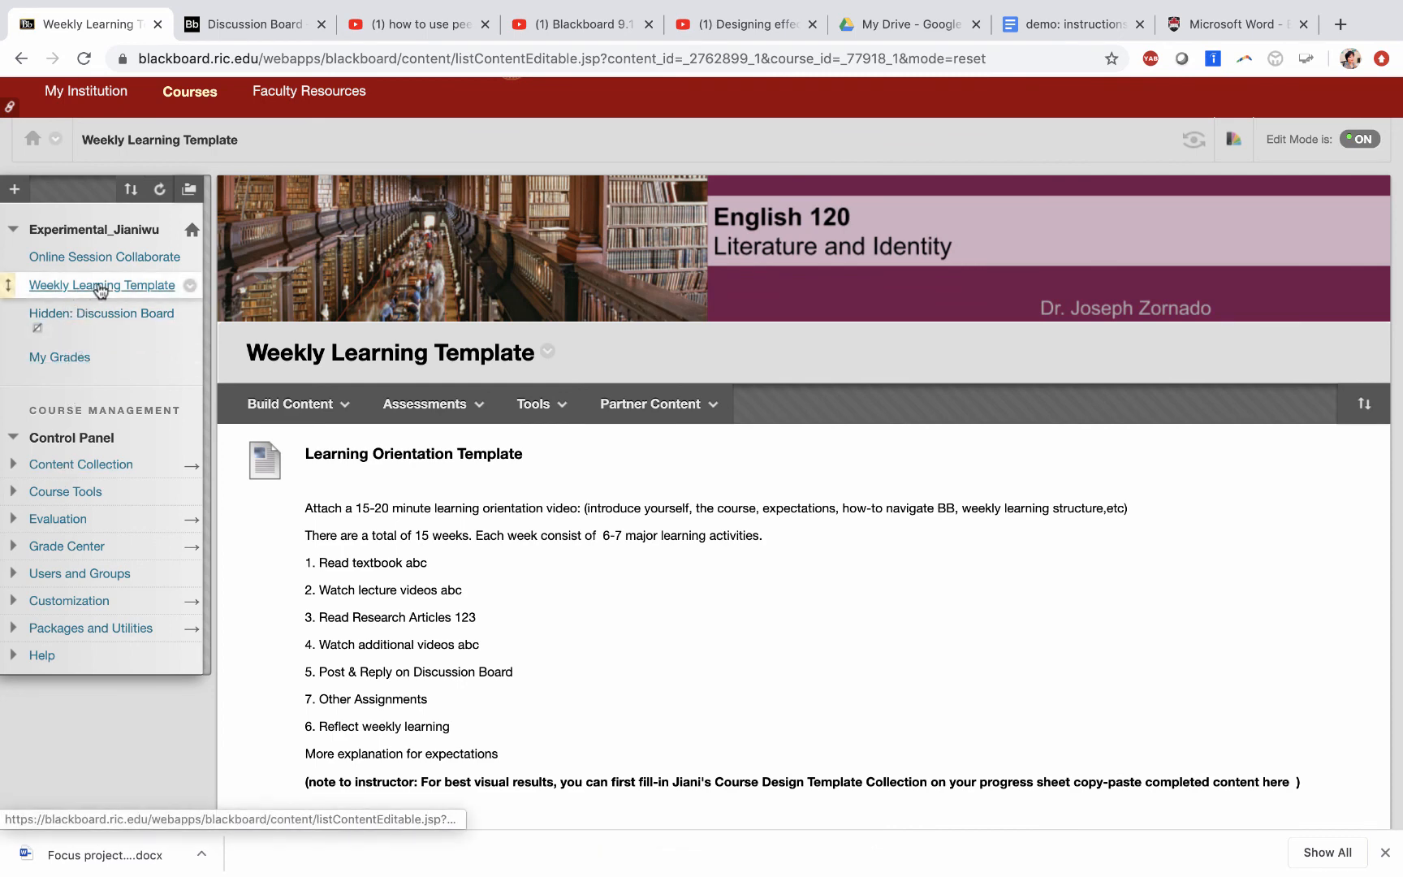
scroll(353, 396, "down", 8)
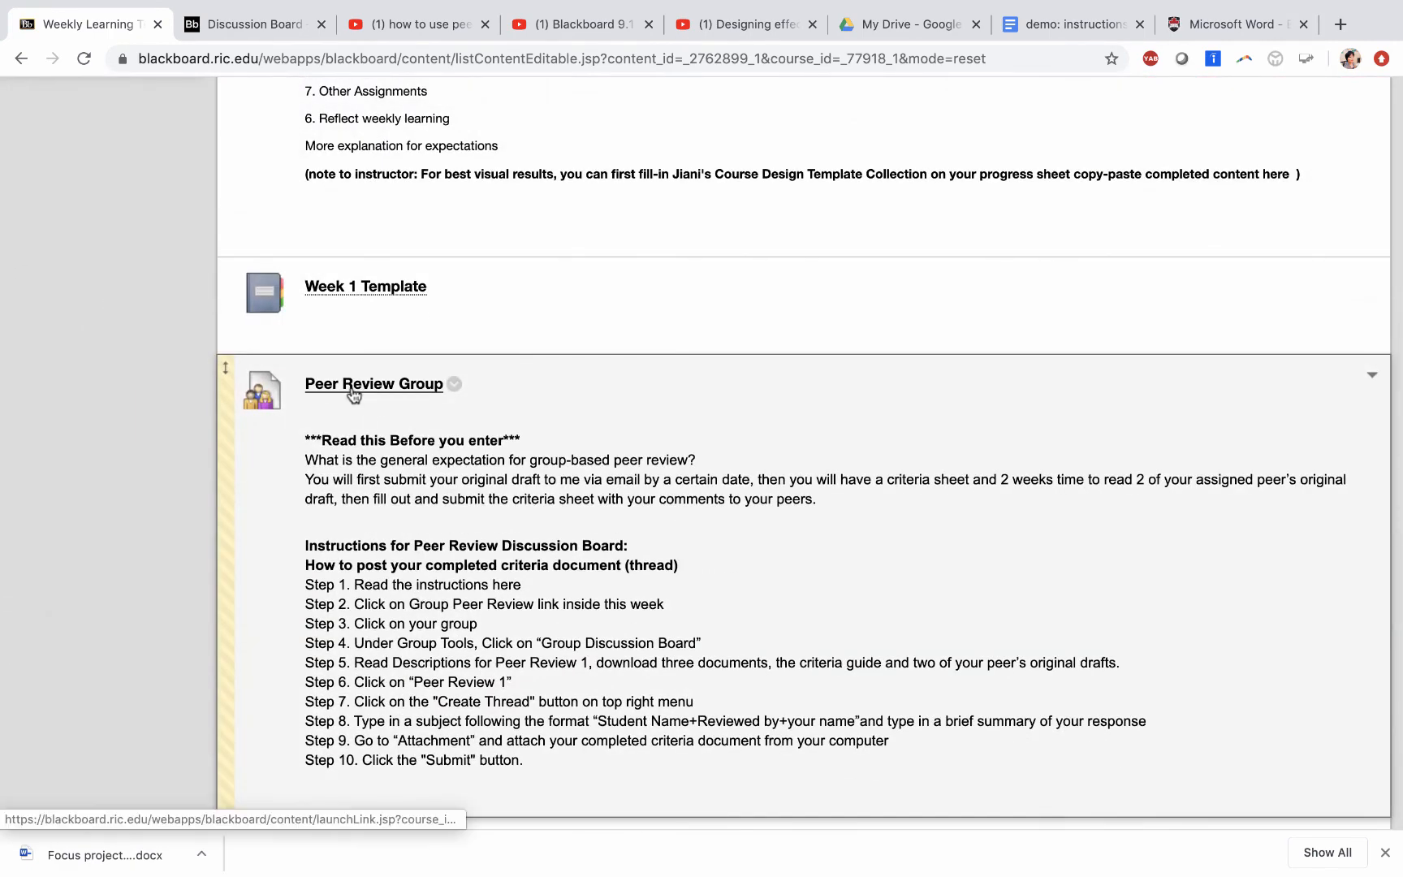
left_click(353, 394)
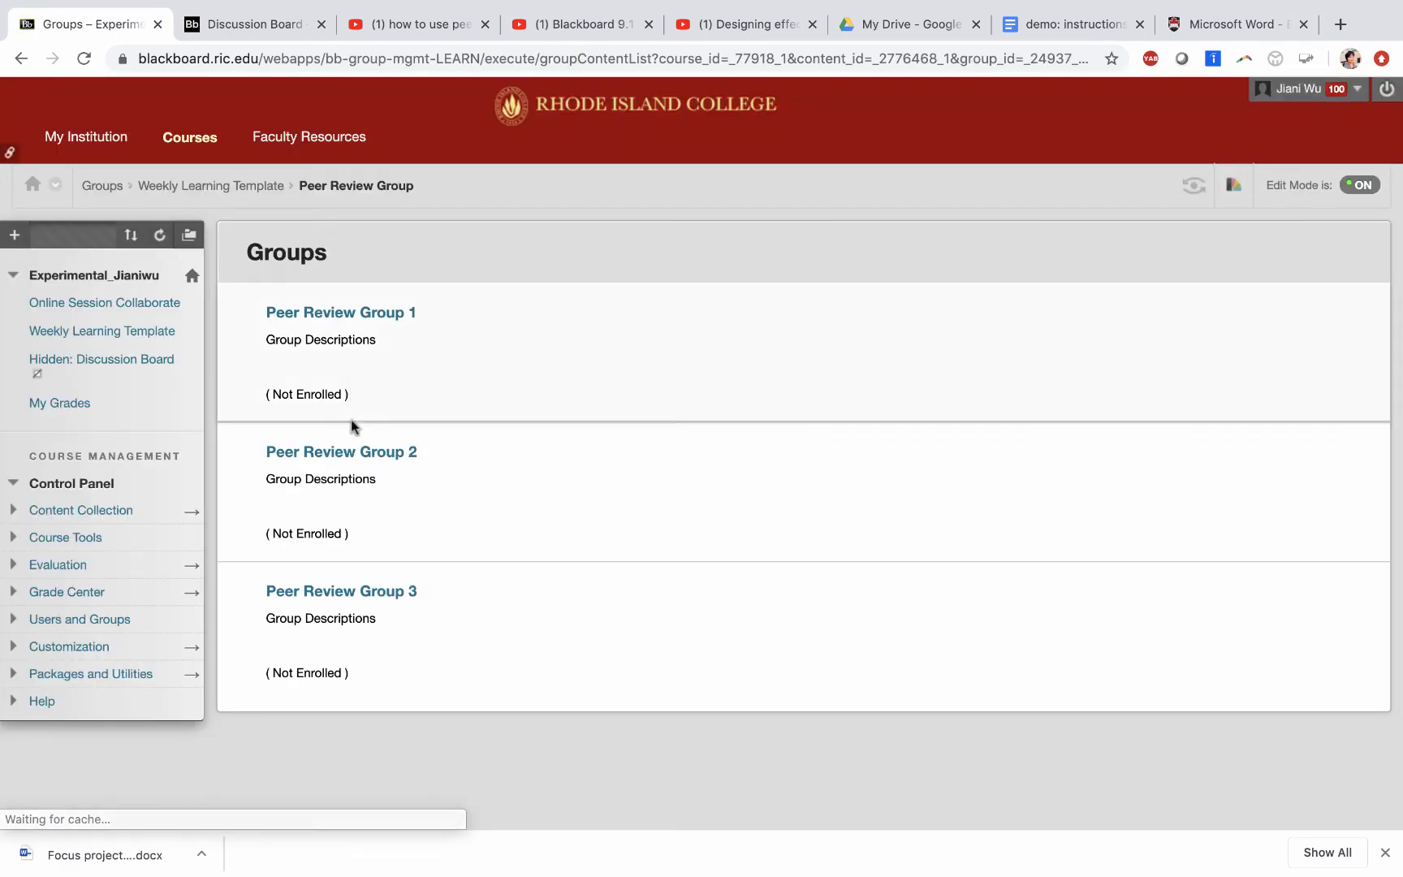
left_click(357, 314)
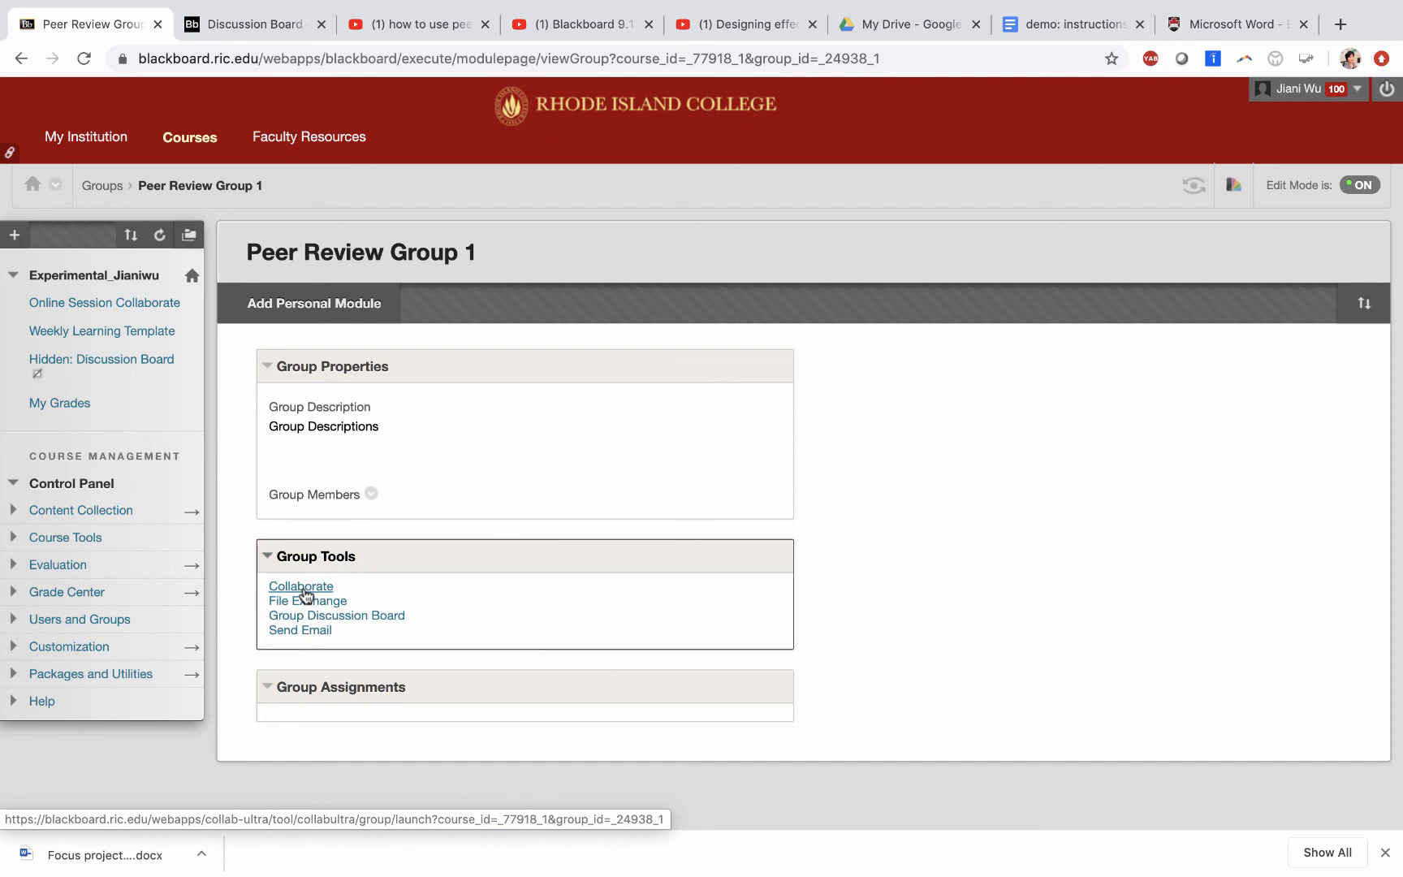
Open Peer Review Group 1's Collaborate tool and join its group room.
triple_click(478, 253)
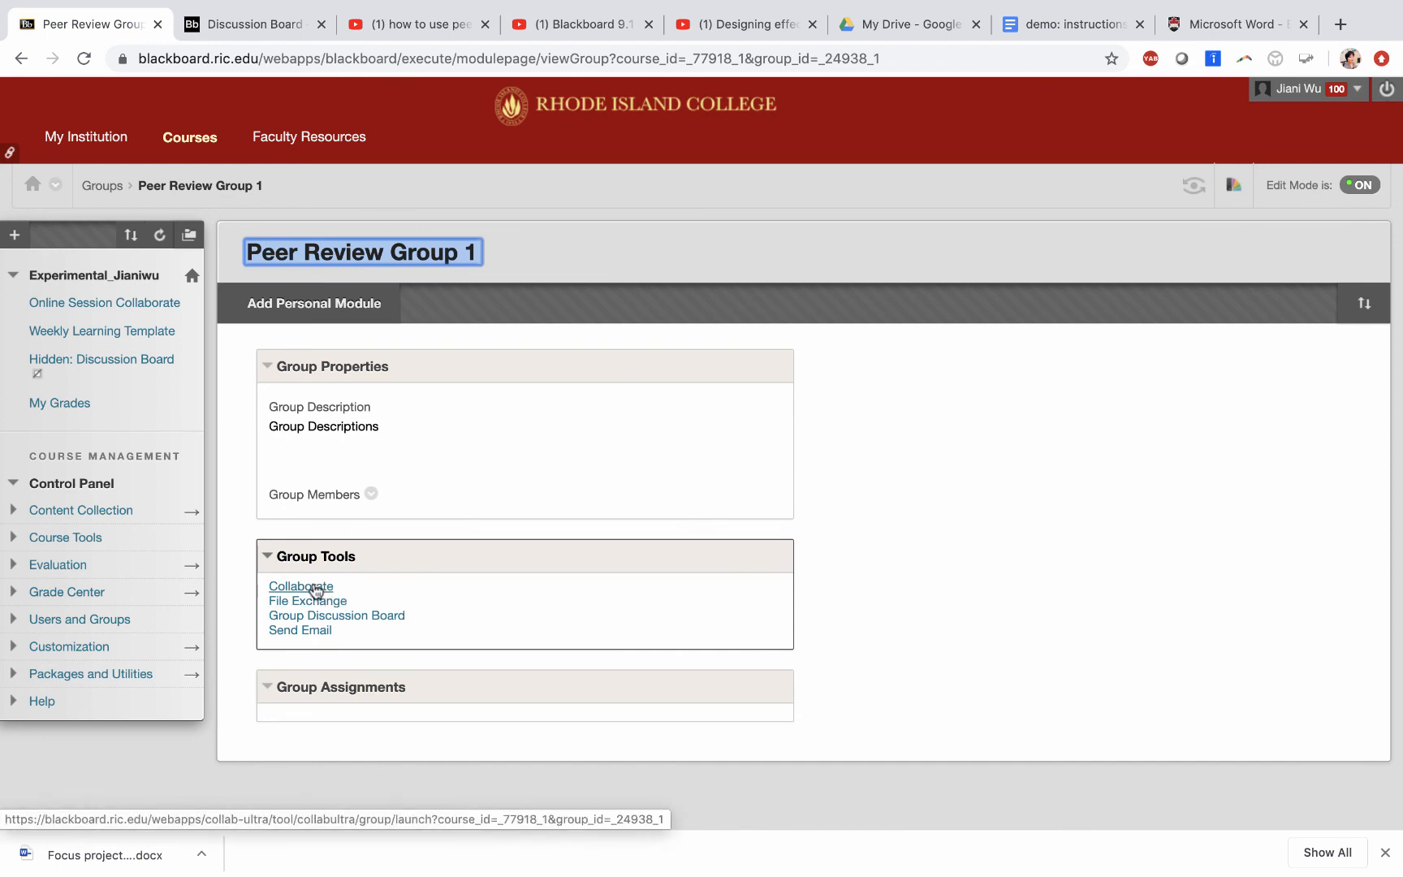
left_click(307, 590)
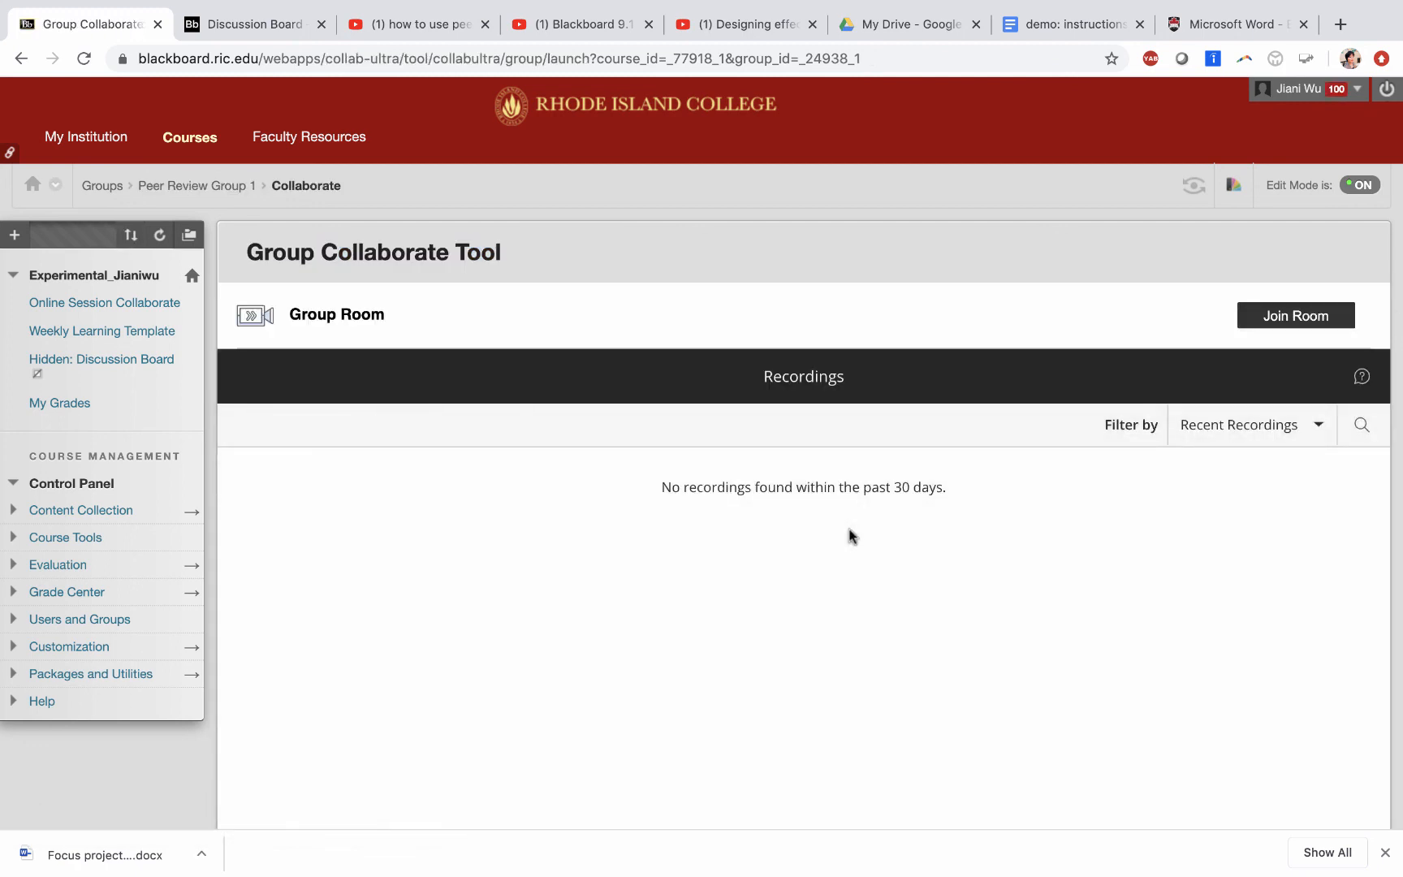
left_click(1285, 320)
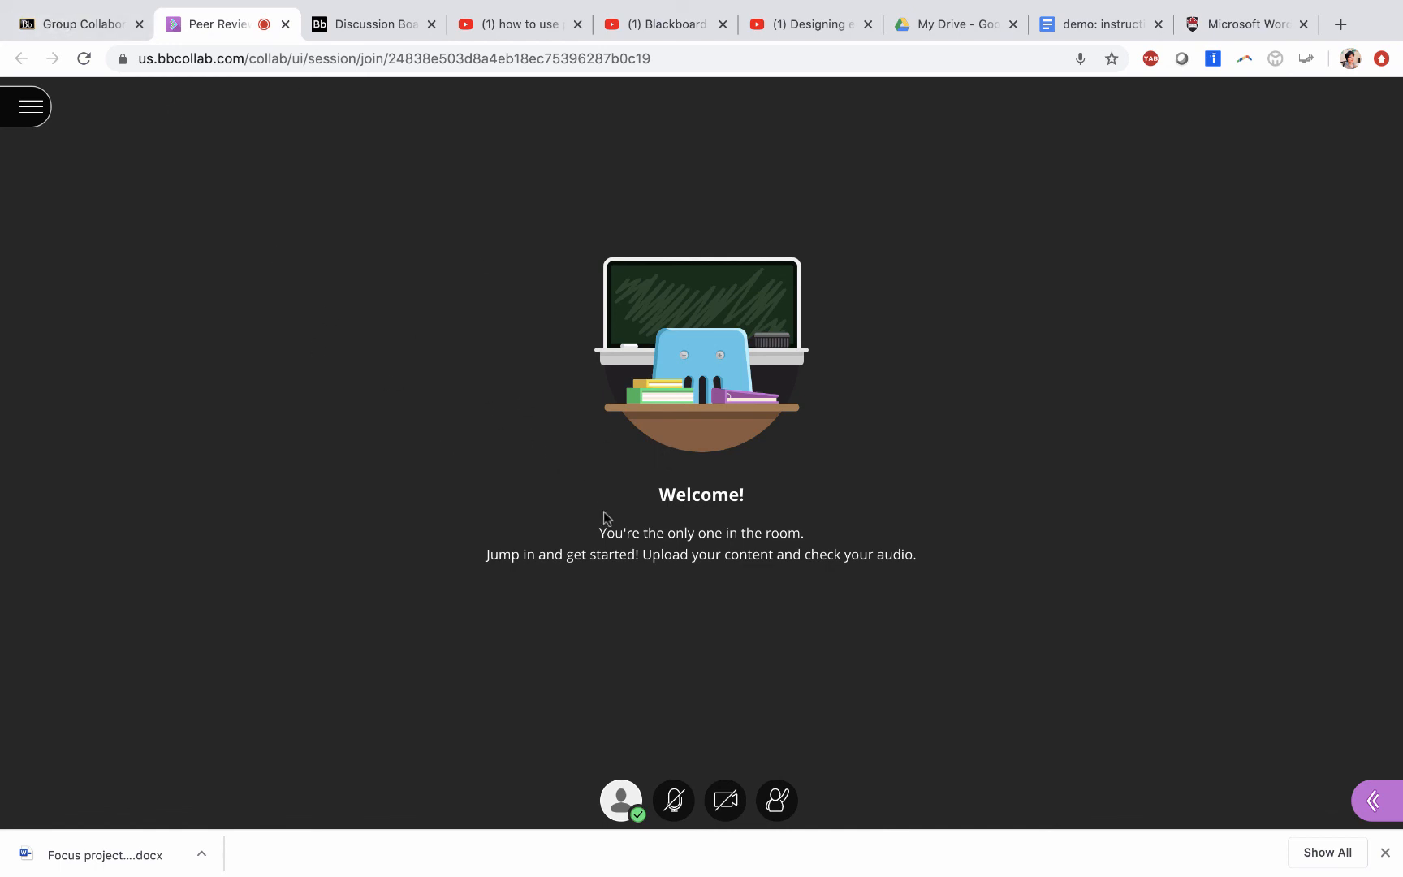
key("ctrl+Up")
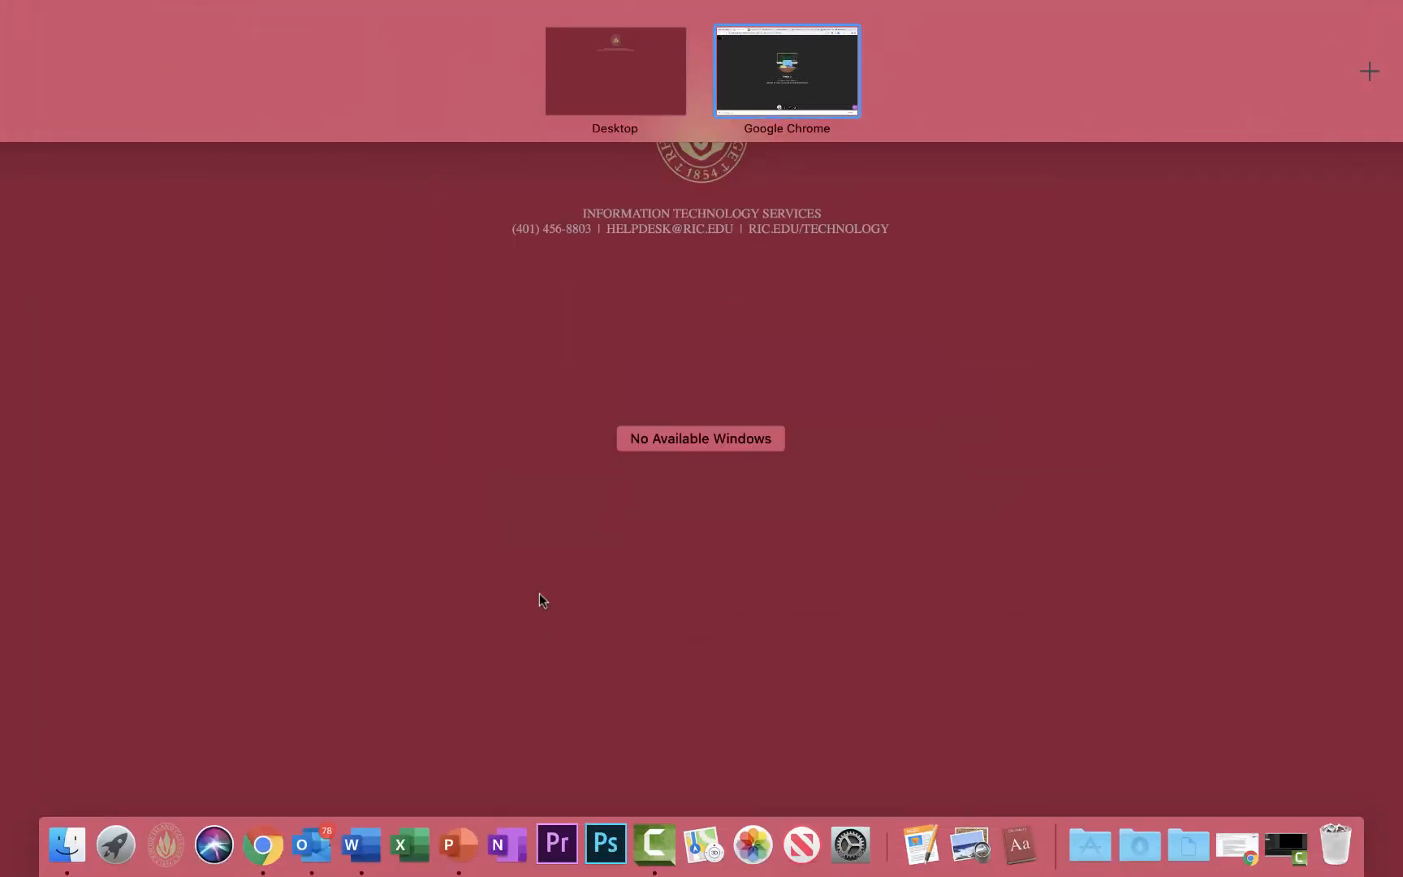
left_click(623, 829)
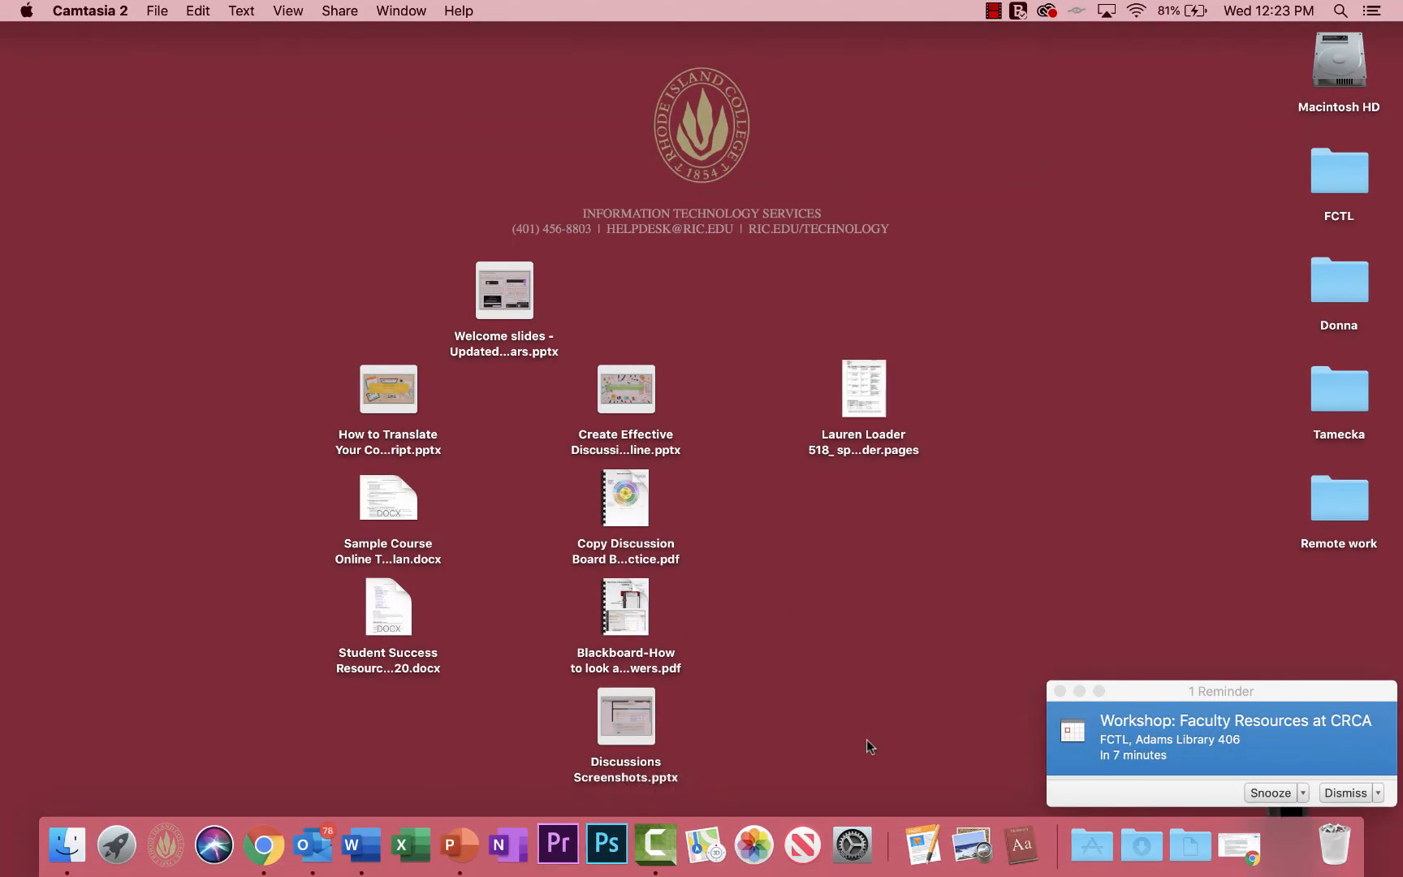